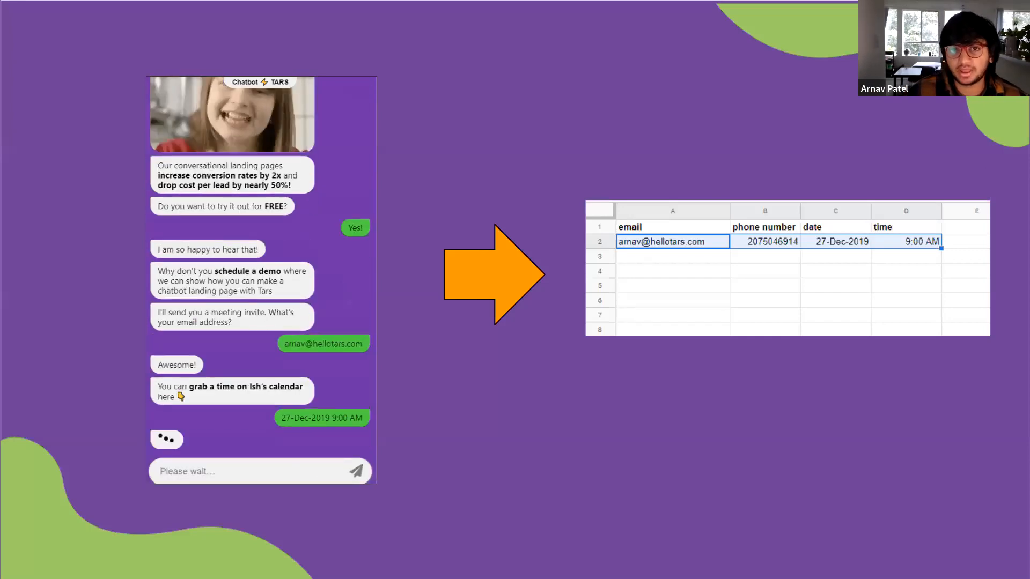
Go to slide 11, 'With that we're ready to start building...', and exit the slideshow to the editor.
key("Right")
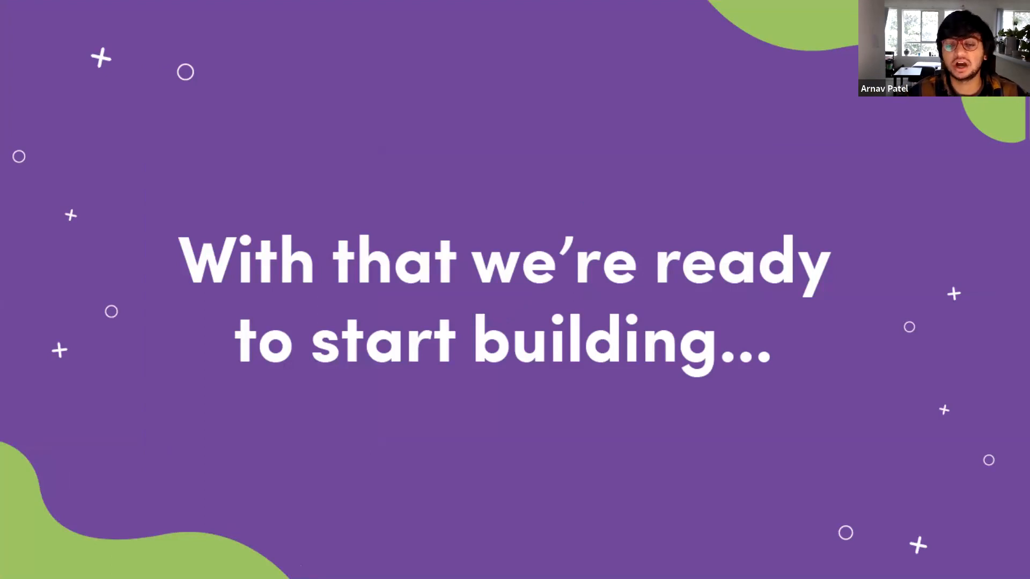
key("Right")
key("Right")
key("Left")
key("Left")
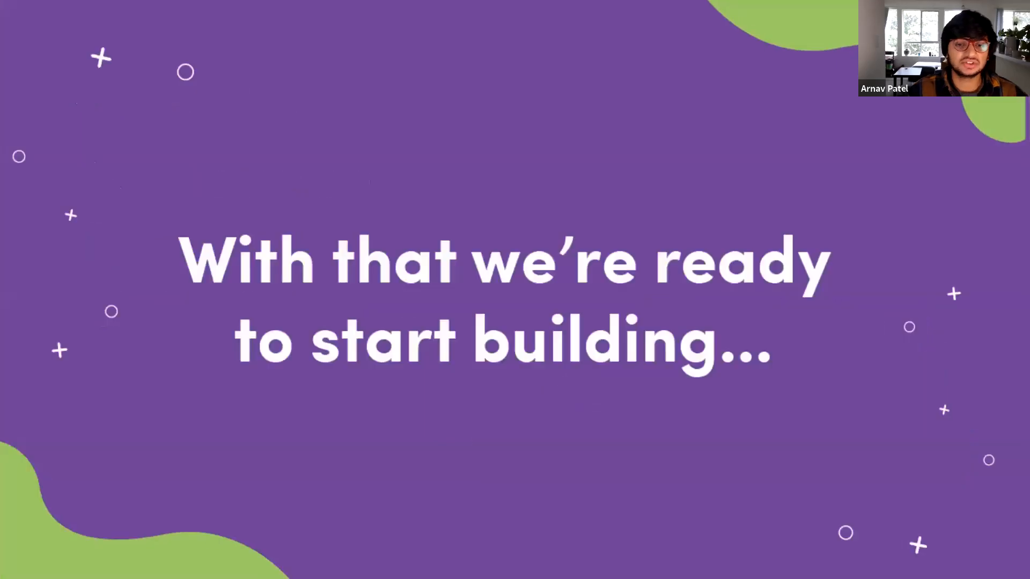
key("Escape")
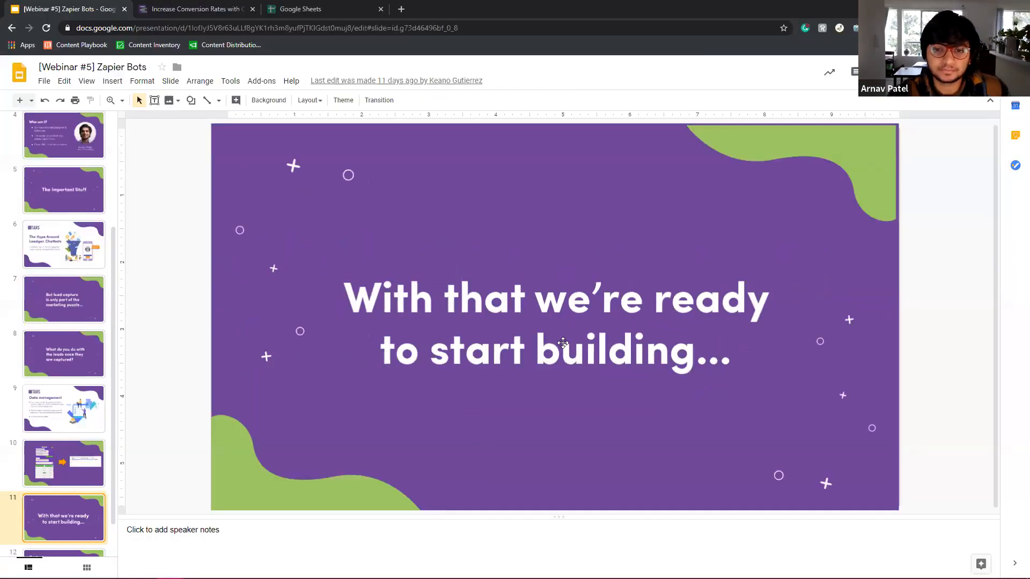
Reload the TARS tab, go to the admin dashboard and log out of the current account.
left_click(204, 8)
left_click(396, 154)
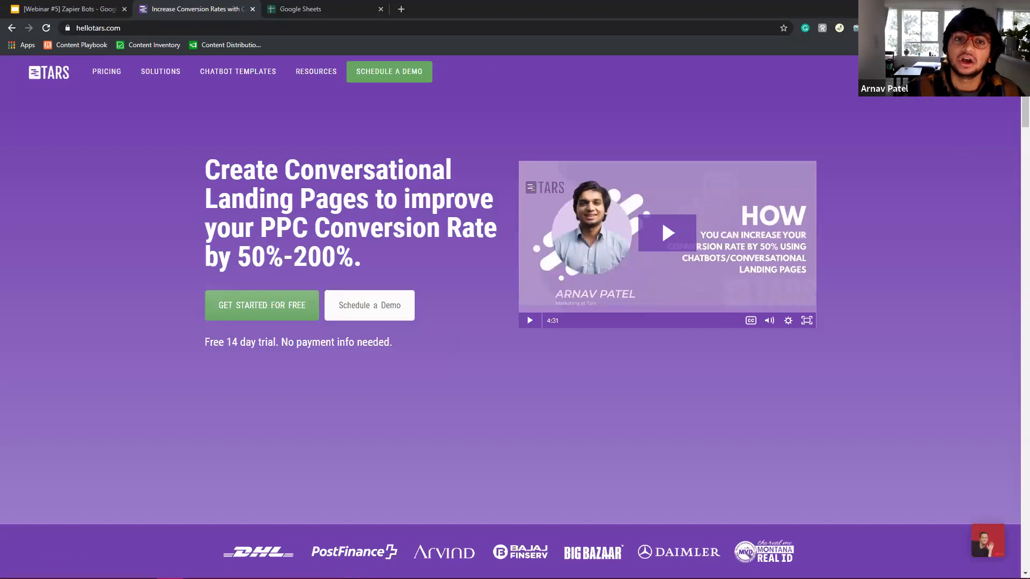
left_click(262, 306)
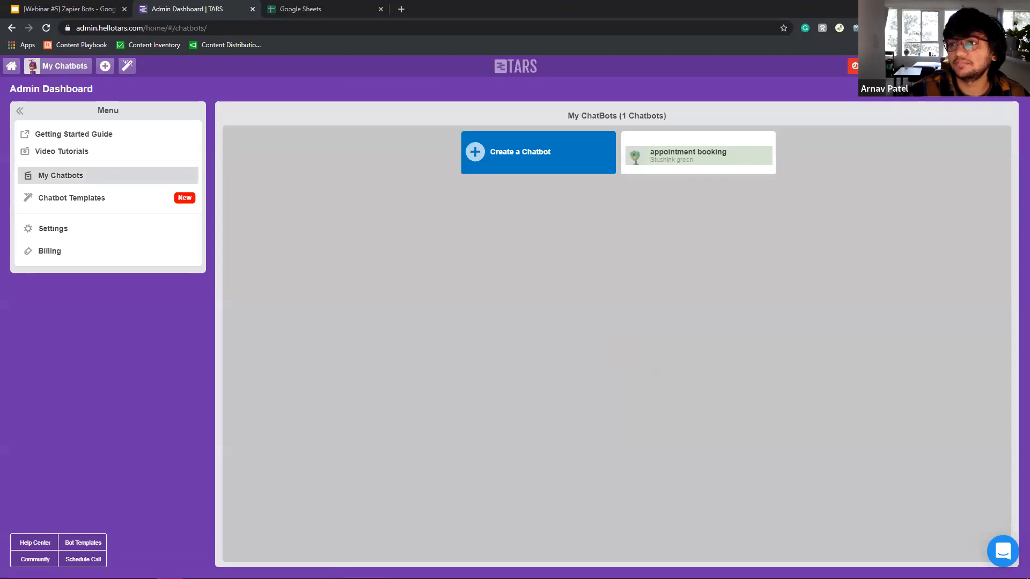
left_click(1006, 67)
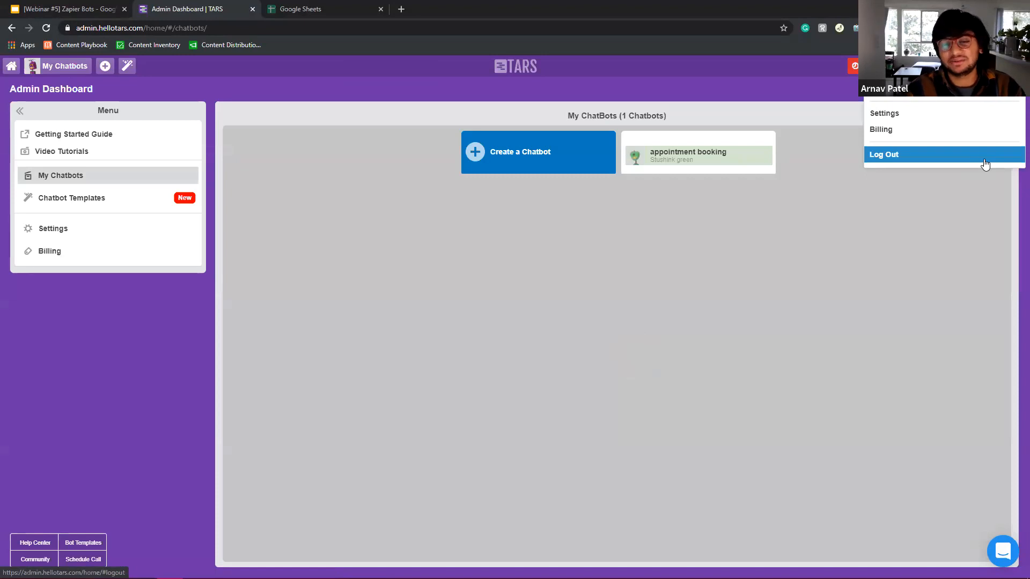
left_click(985, 163)
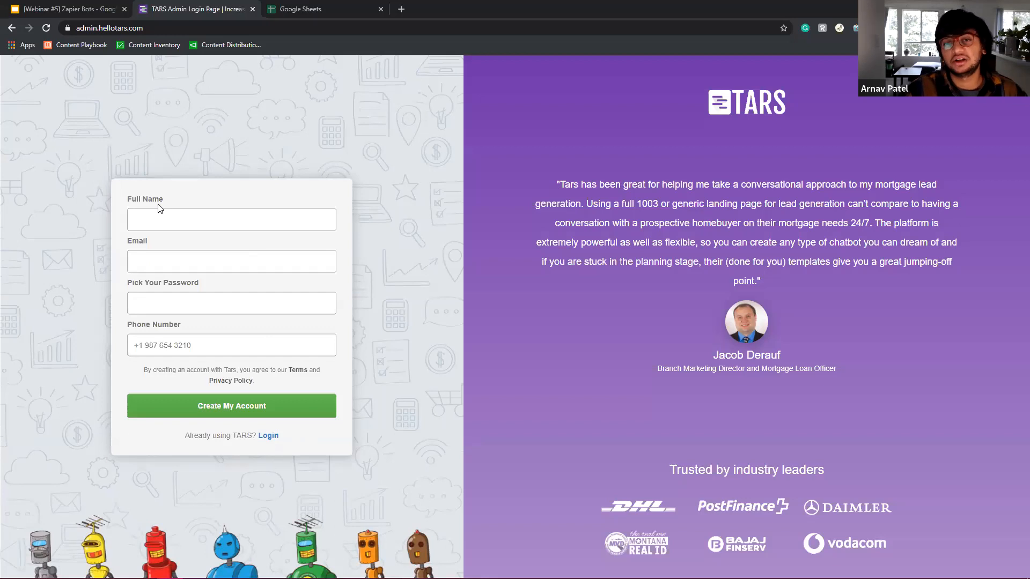
Enter the user's full name and email address in the TARS sign-up form.
left_click(163, 224)
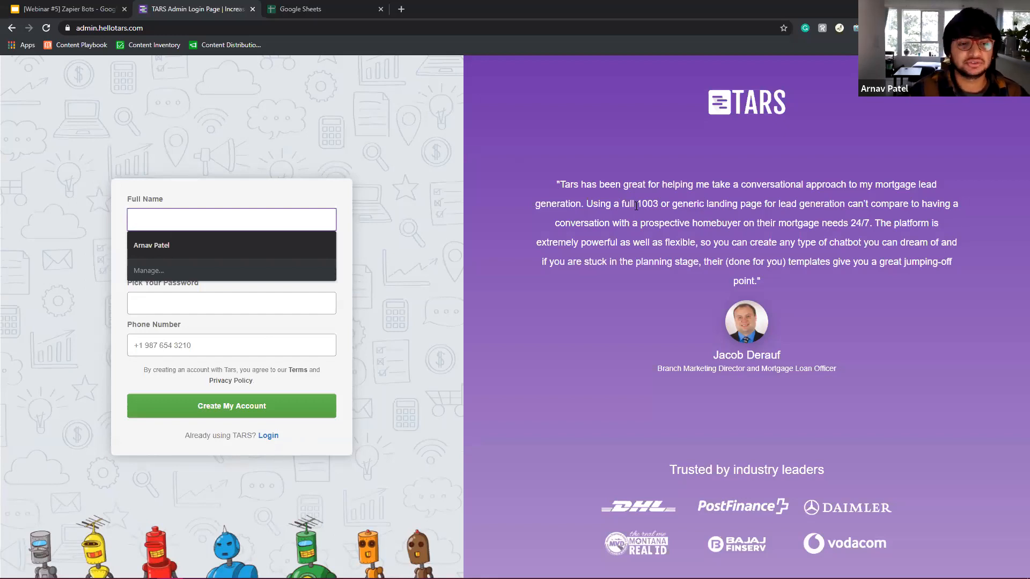
left_click(616, 265)
left_click(231, 225)
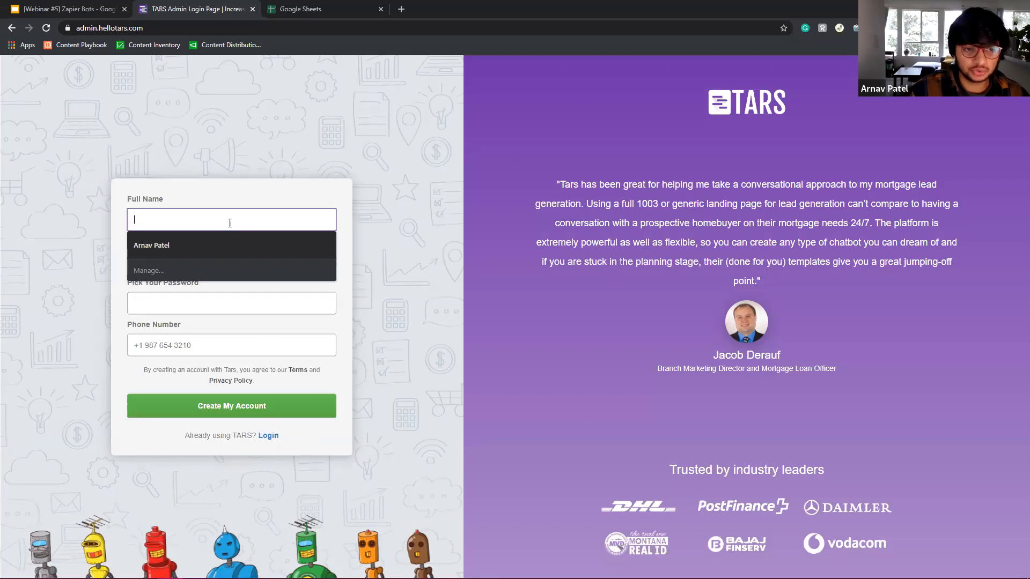
left_click(681, 308)
left_click(224, 230)
type("Ar")
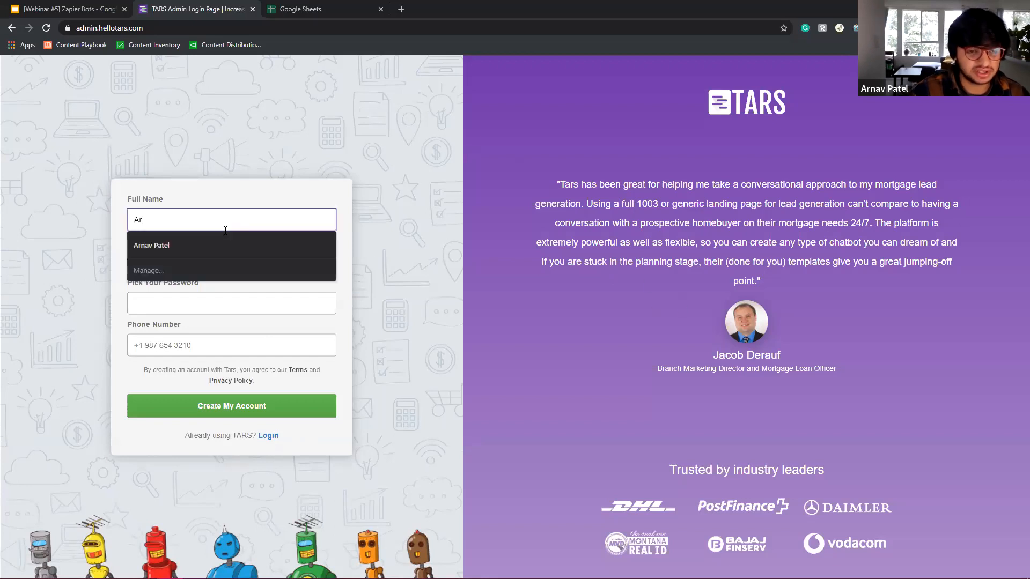
type("nav Pate")
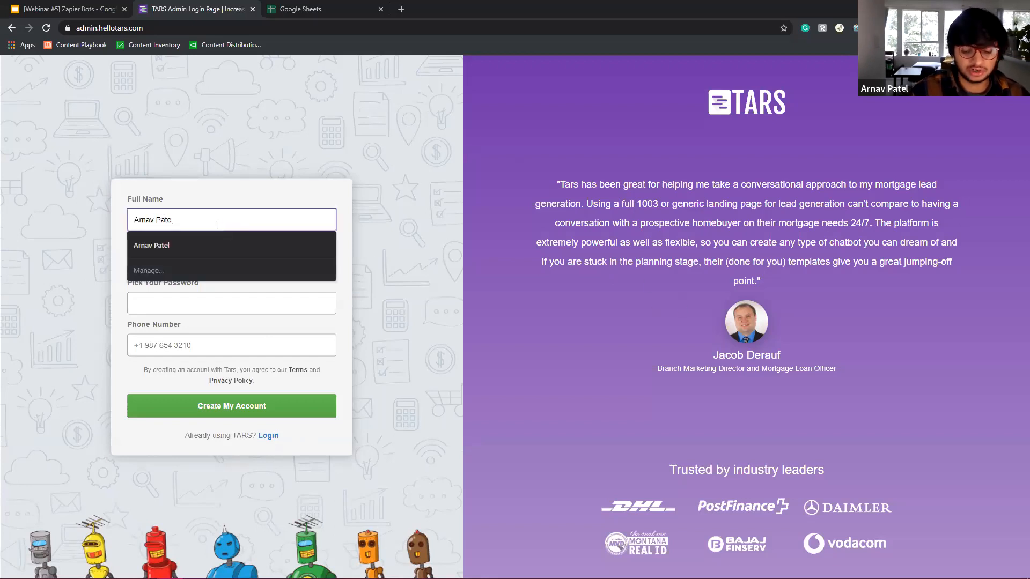
type("l")
key("Tab")
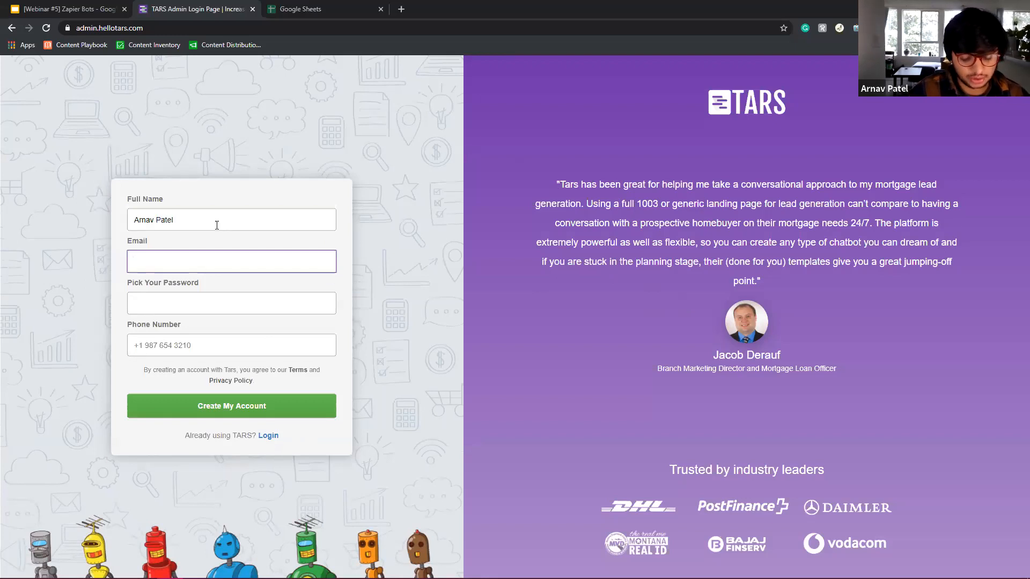
type("a")
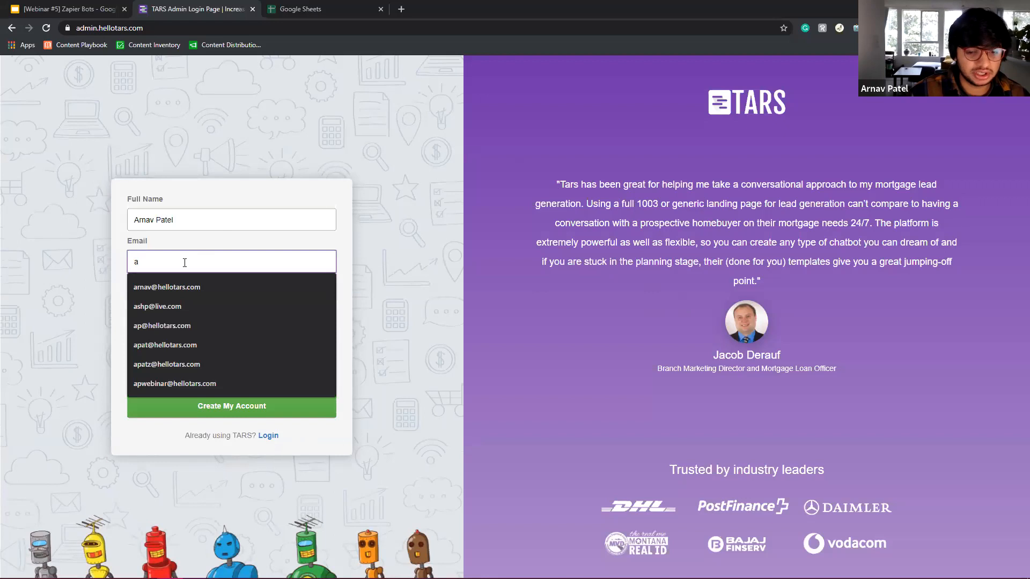
key("BackSpace")
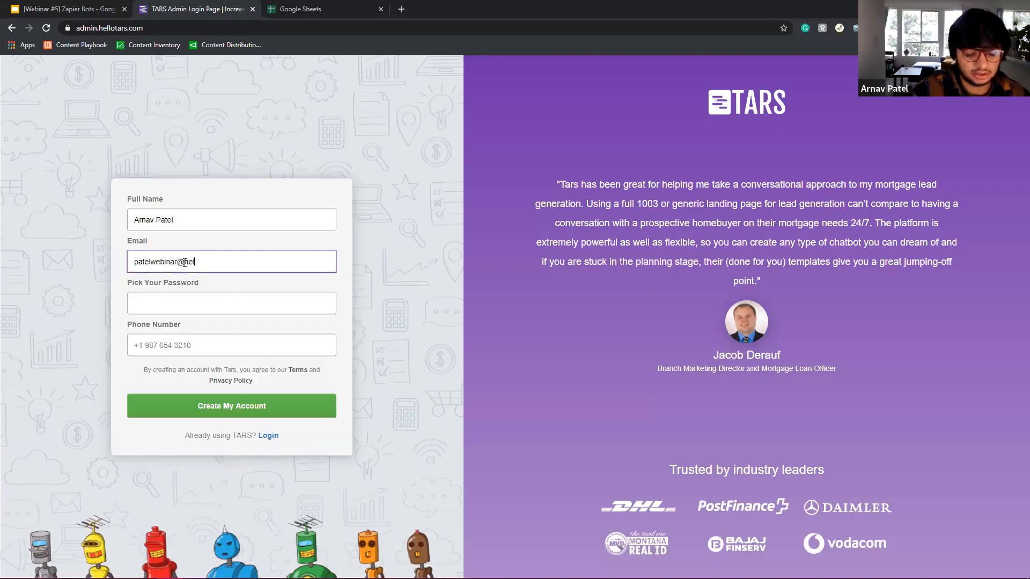
Fill in the account password and phone number, then create the account.
key("Tab")
type("******")
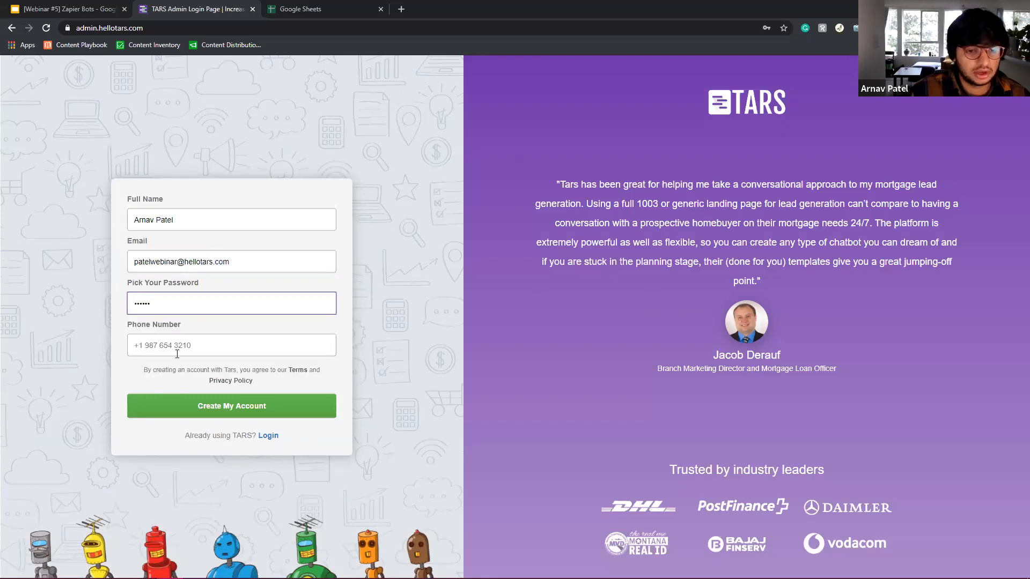
left_click(177, 355)
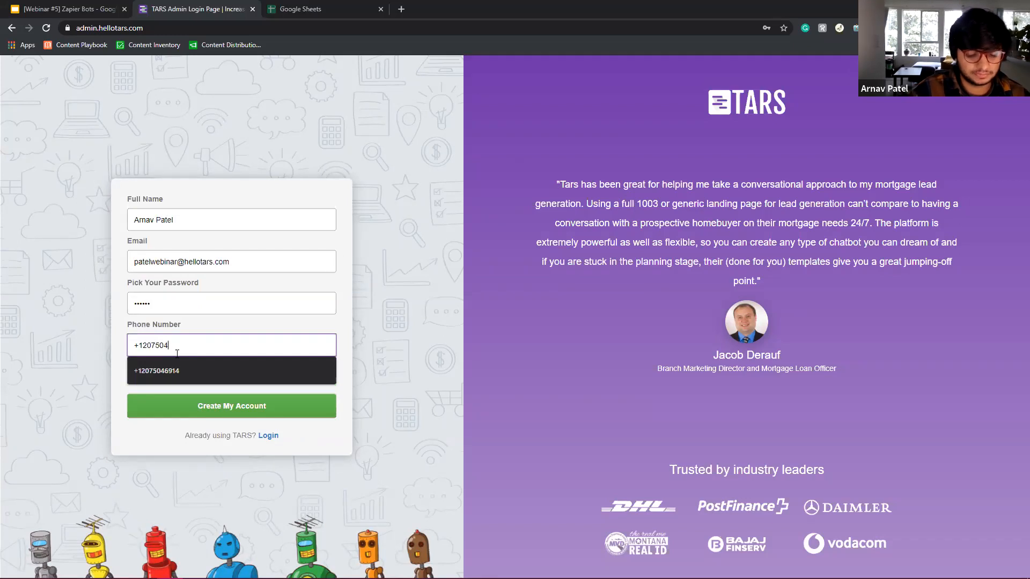
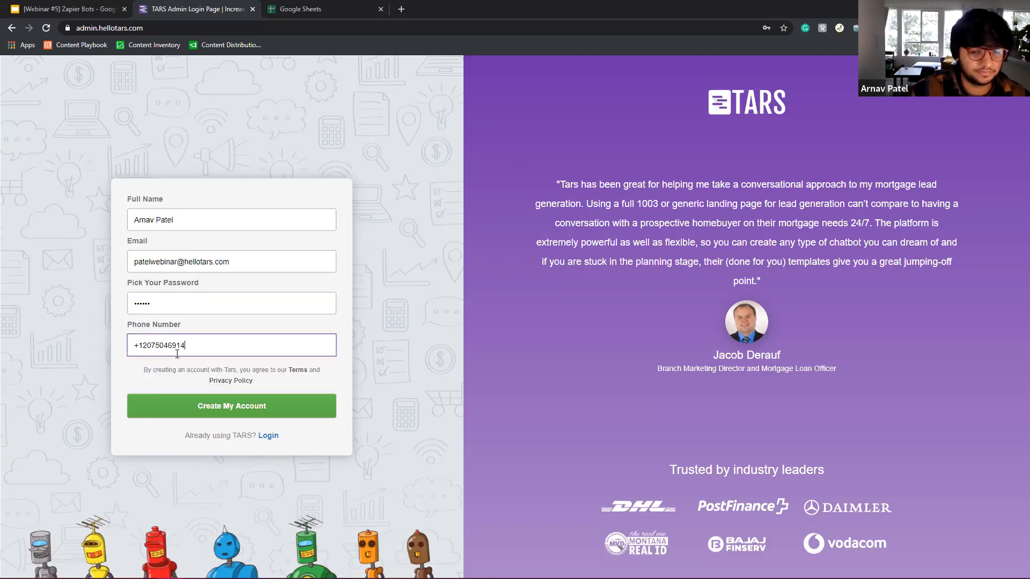
left_click(298, 416)
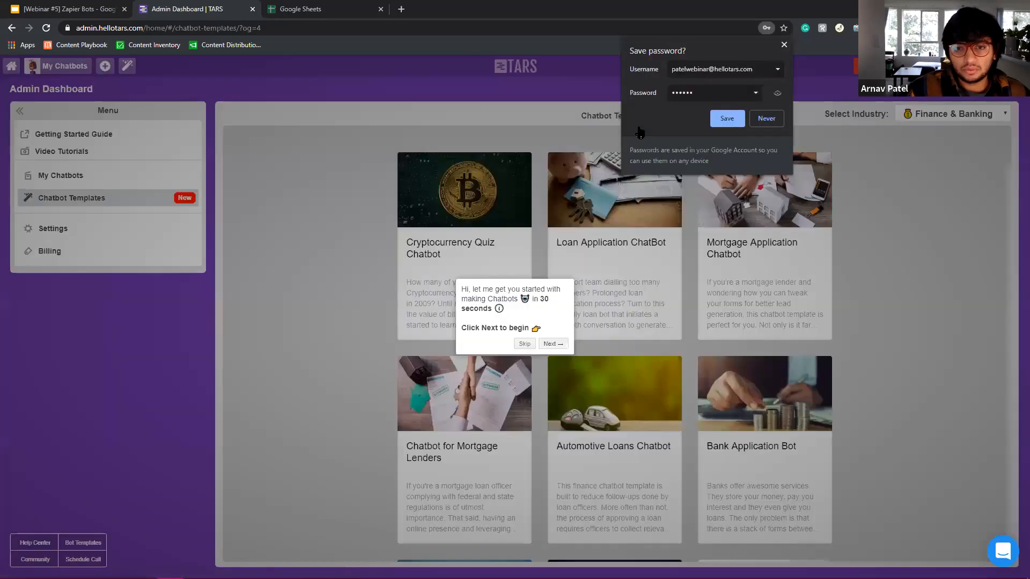
Dismiss the save-password prompt and onboarding tour, then filter chatbot templates to Healthcare.
left_click(784, 47)
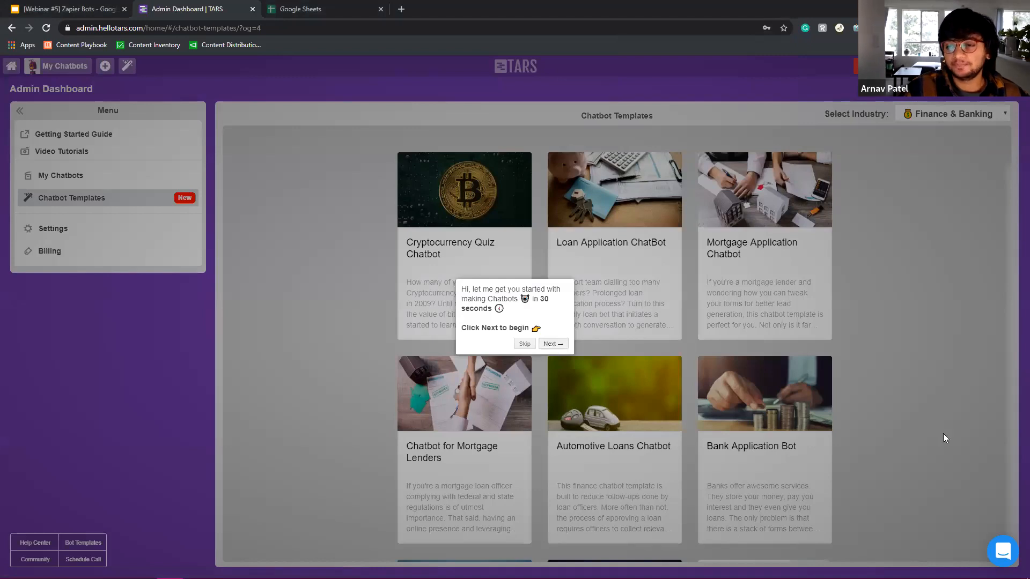
left_click(552, 345)
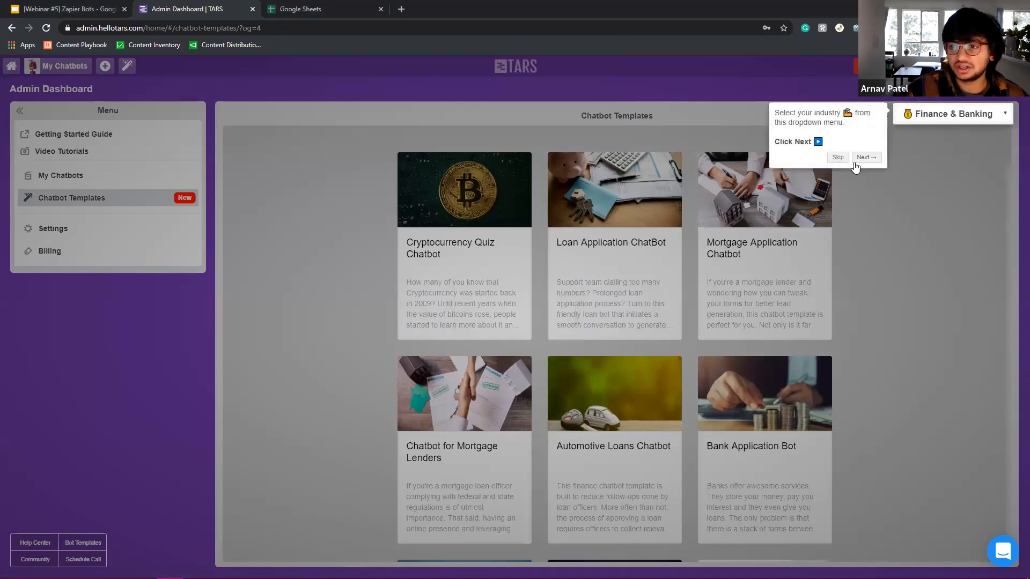
left_click(847, 159)
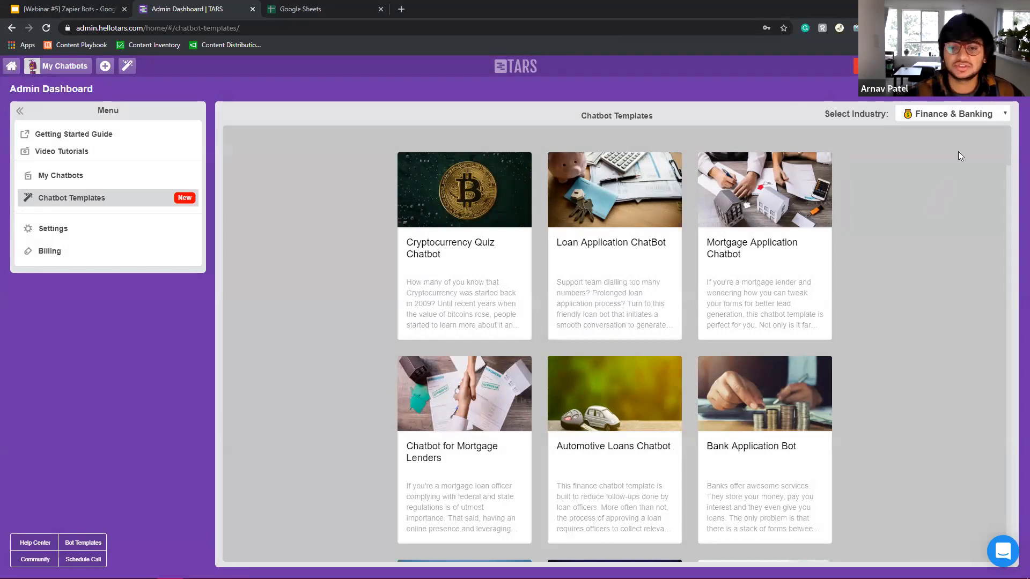
left_click(928, 116)
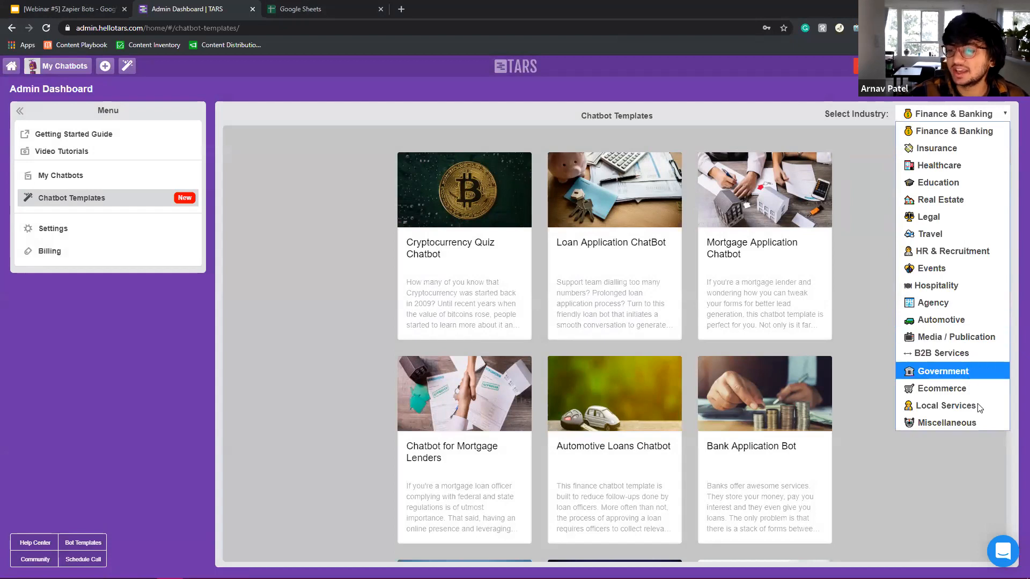
left_click(946, 165)
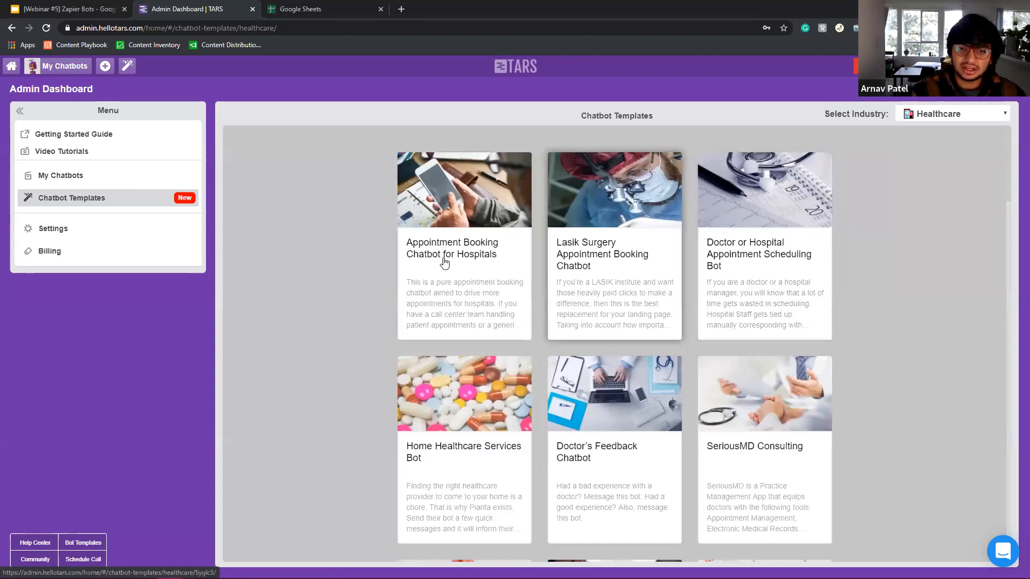
Preview the Appointment Booking Chatbot for Hospitals template, then return home and start a new chatbot.
left_click(488, 269)
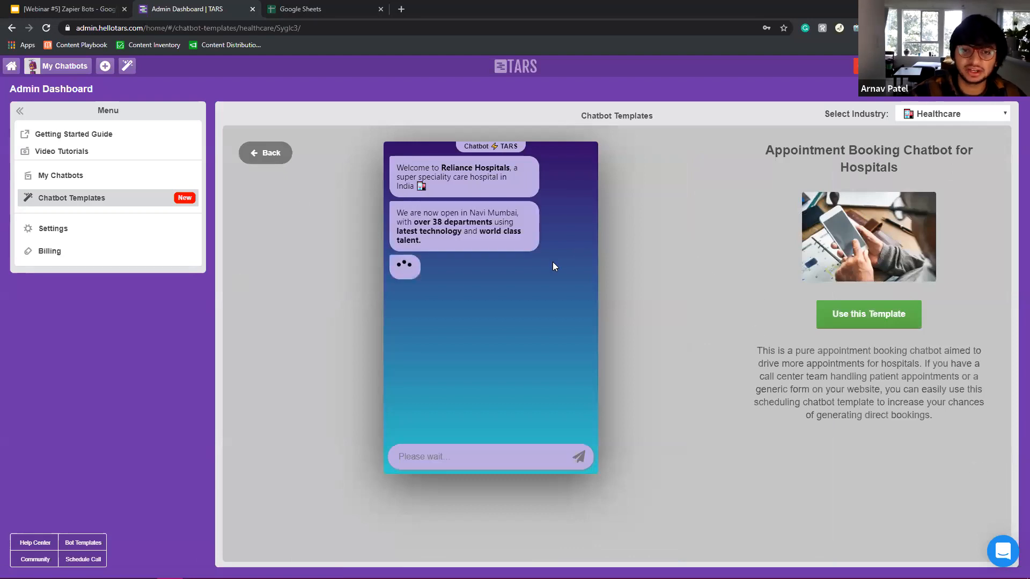
left_click(271, 154)
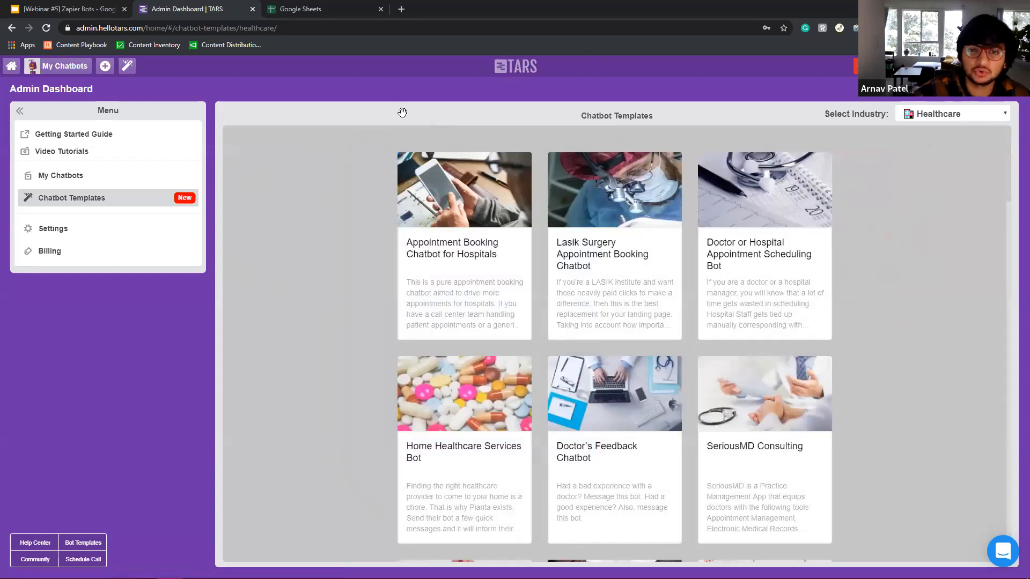
left_click(521, 67)
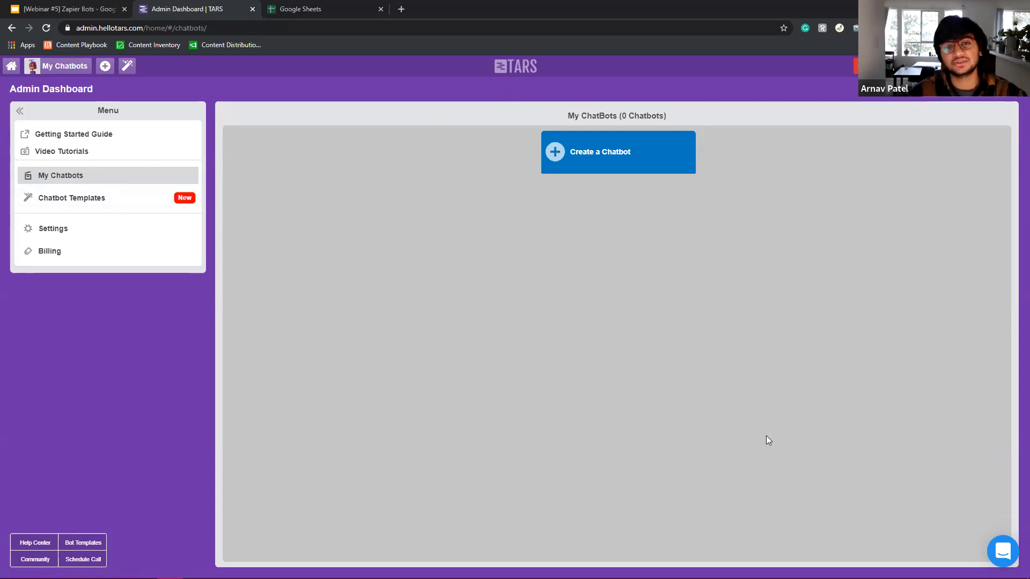
left_click(607, 157)
Title the new lead-gen chatbot after its owner, create it from scratch and dismiss the tip.
left_click(366, 274)
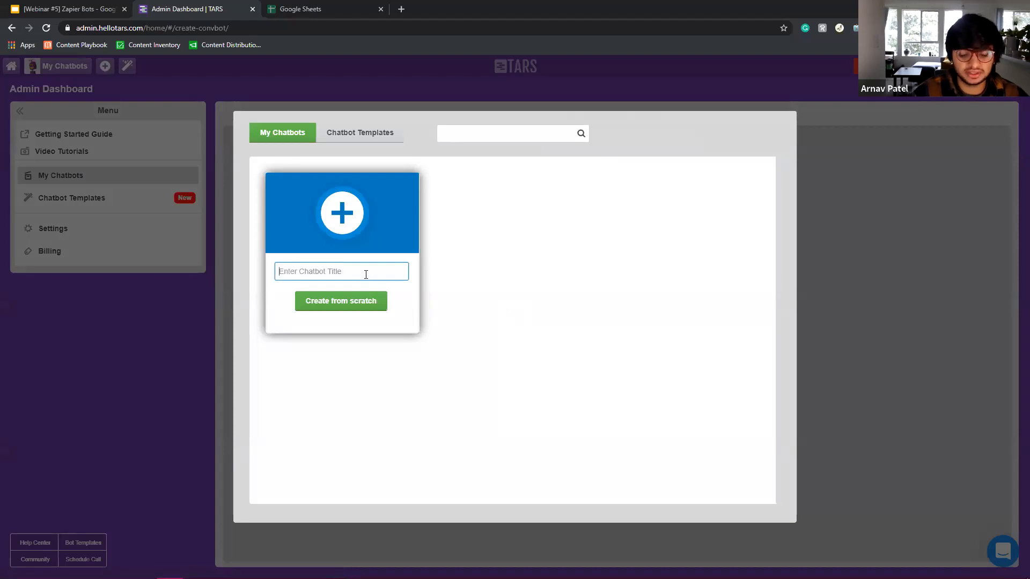
type("arnav's leadgen chatbot")
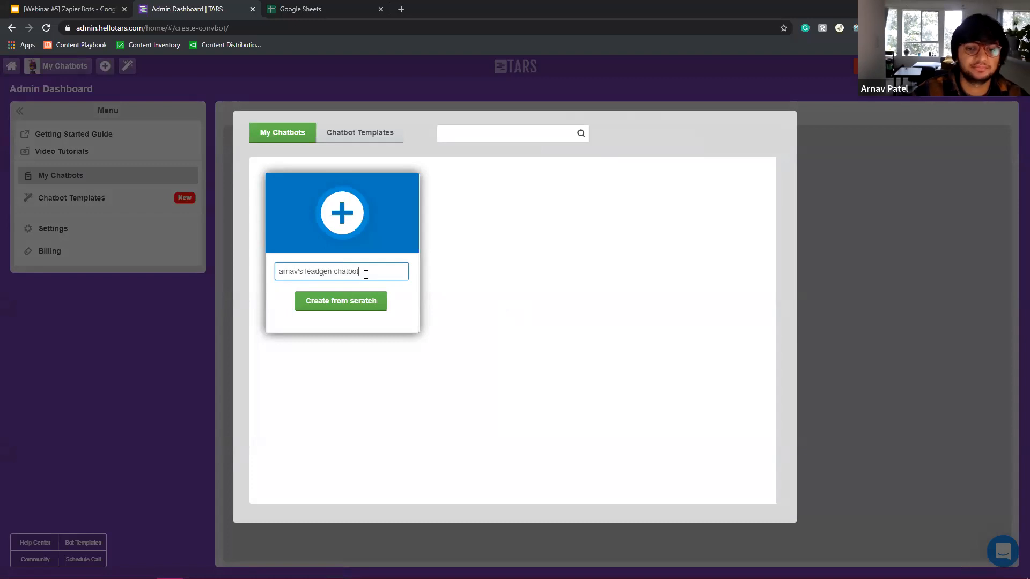
left_click(375, 301)
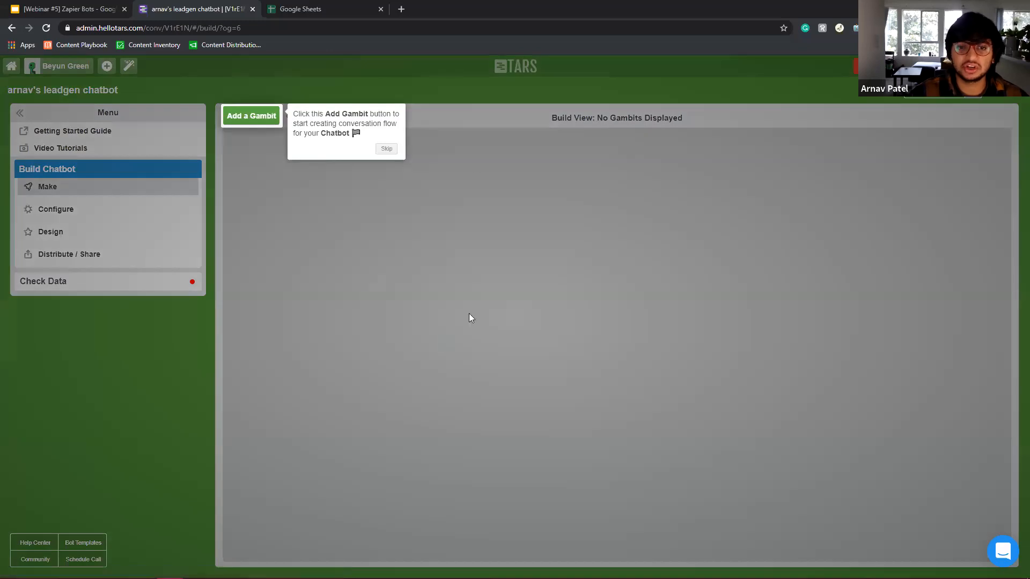
left_click(387, 150)
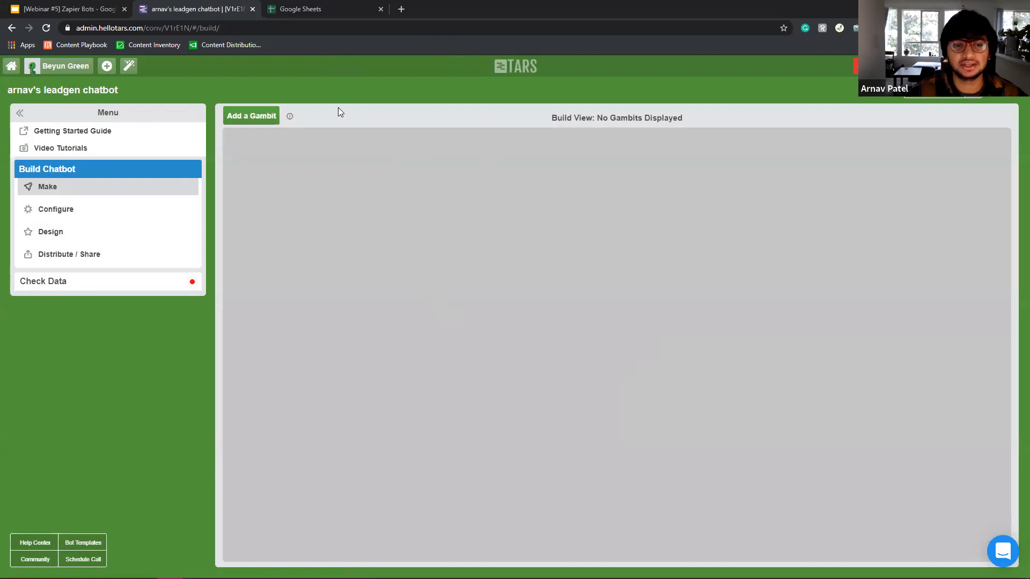
Stack gambits gid_1, gid_2 and gid_3 in a column and open gid_1 for editing.
left_click(274, 115)
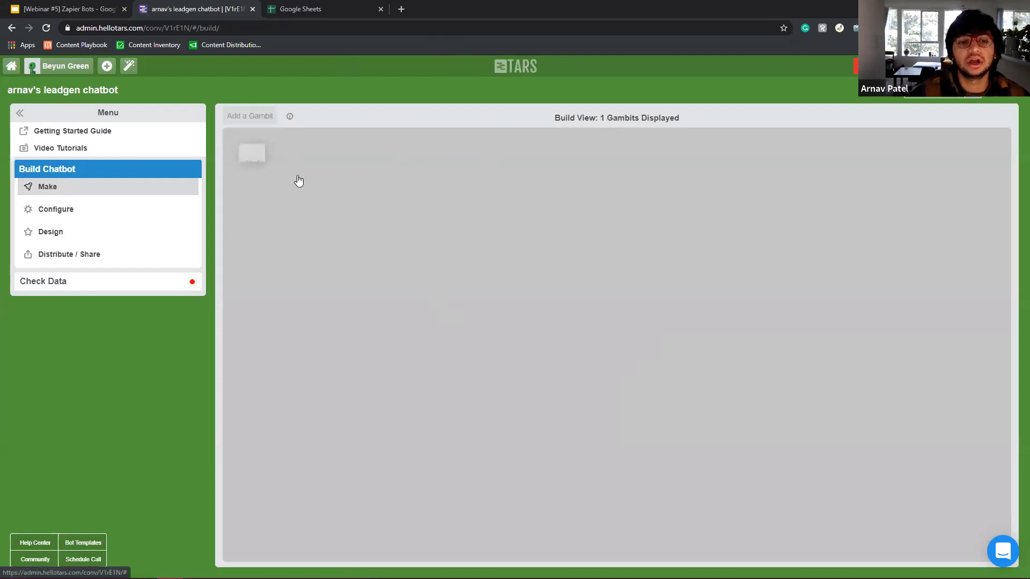
left_click(266, 115)
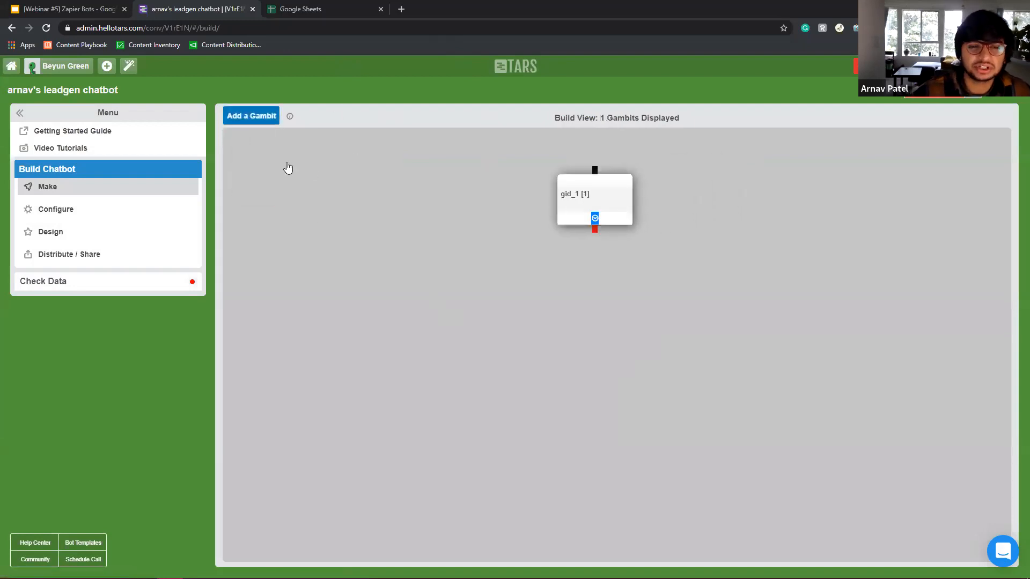
left_click(585, 300)
left_click(250, 115)
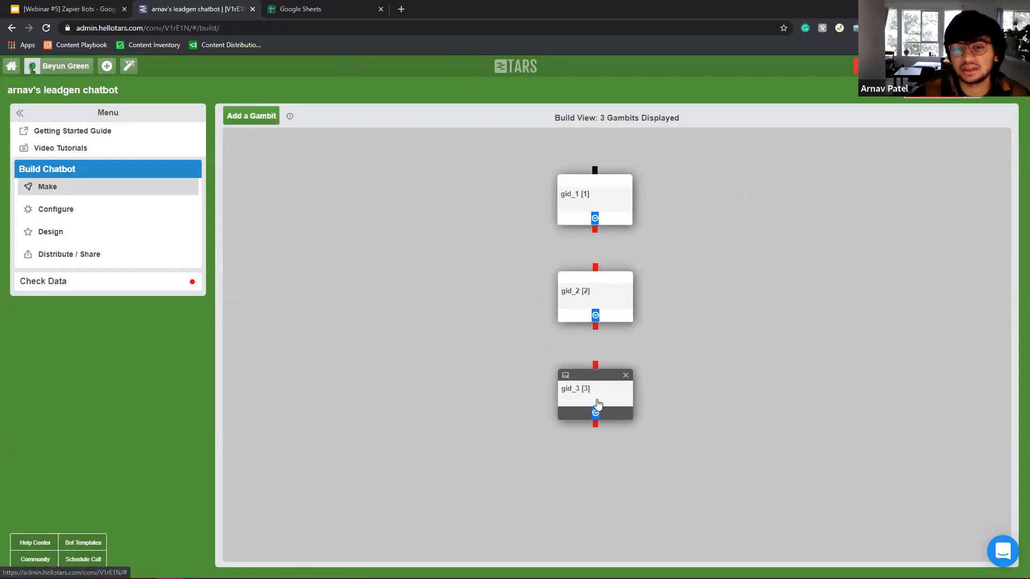
left_click(597, 403)
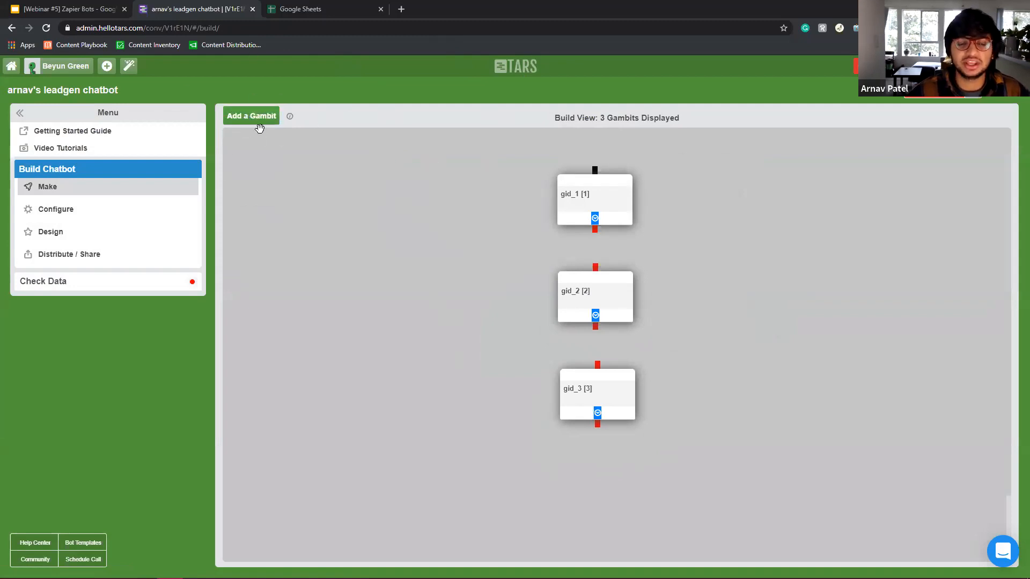
mouse_move(594, 193)
left_mouse_down()
mouse_move(543, 165)
mouse_move(548, 177)
mouse_move(590, 187)
left_mouse_up()
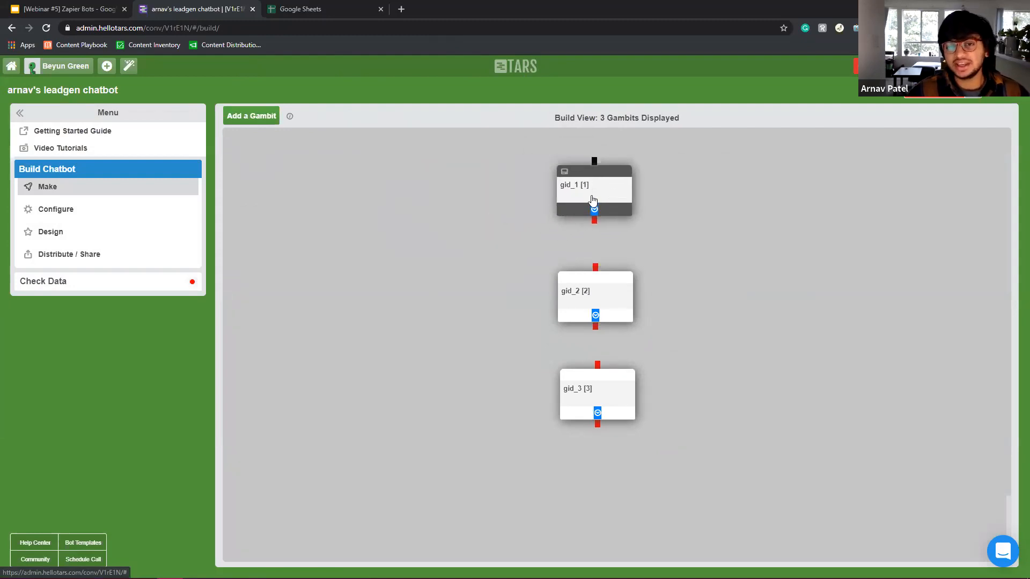
left_click(593, 200)
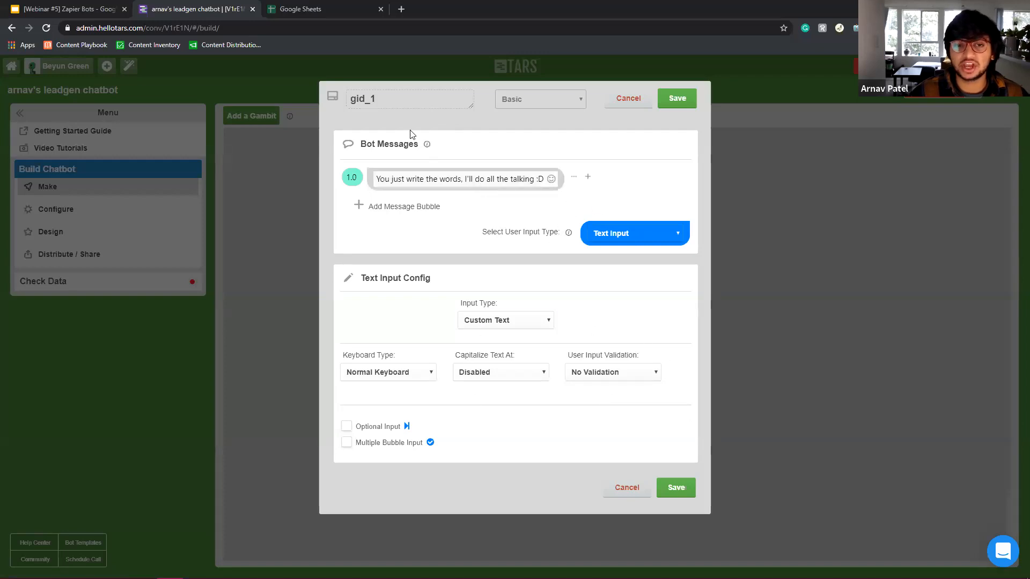
Keep gid_1's reply as Text Input and set its input type to Email.
left_click(671, 105)
left_click(594, 188)
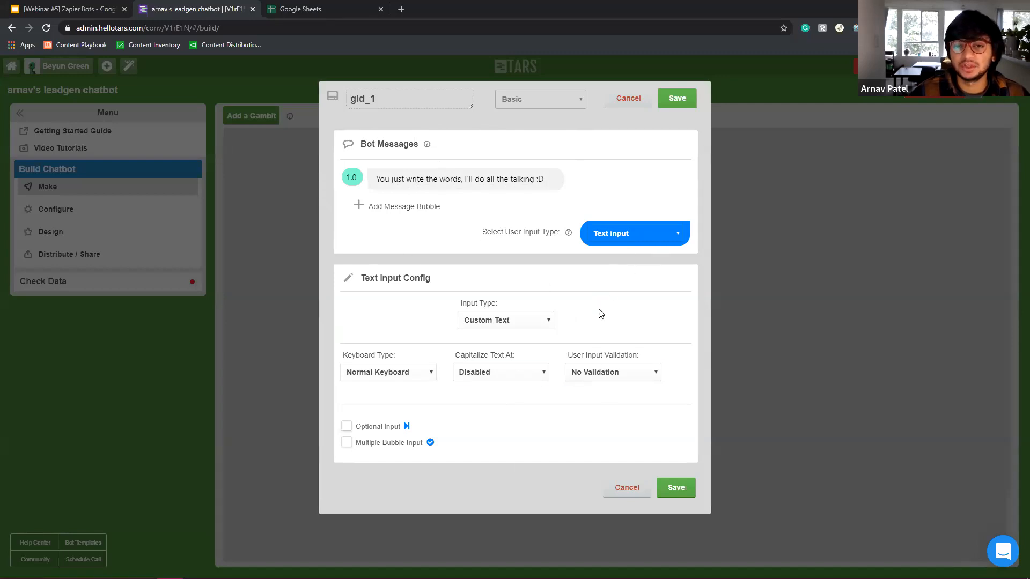
left_click(650, 242)
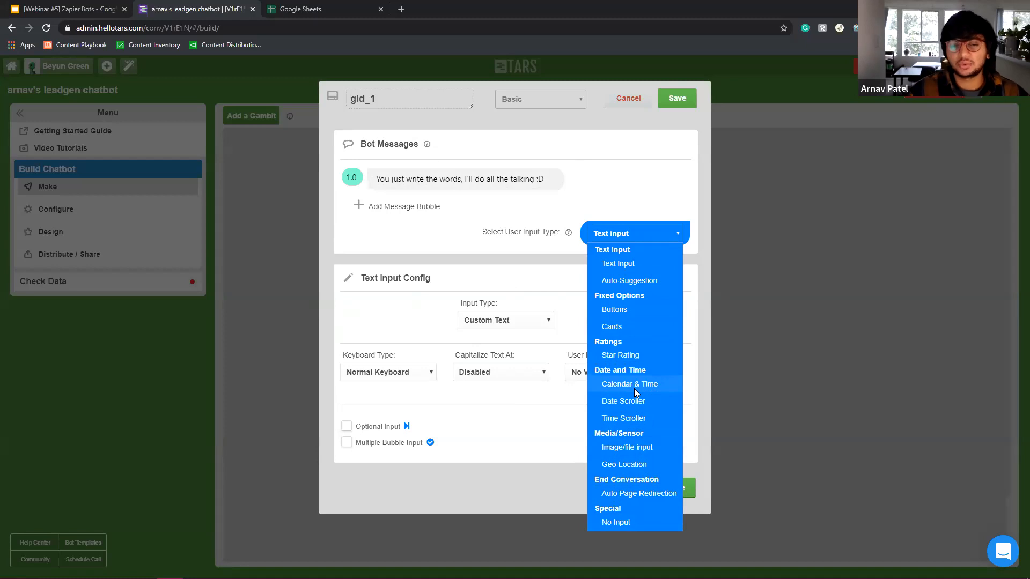
left_click(642, 264)
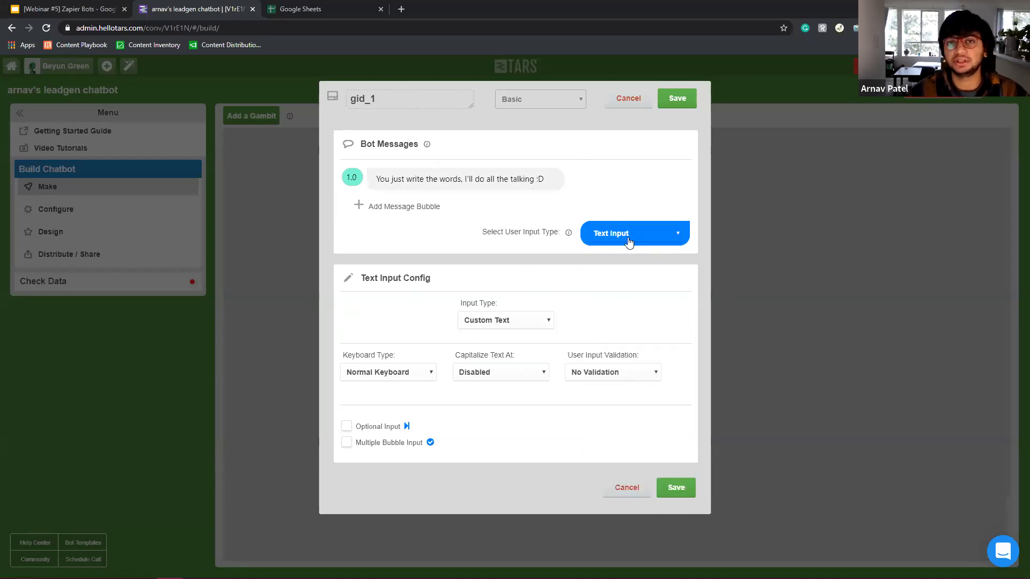
left_click(525, 322)
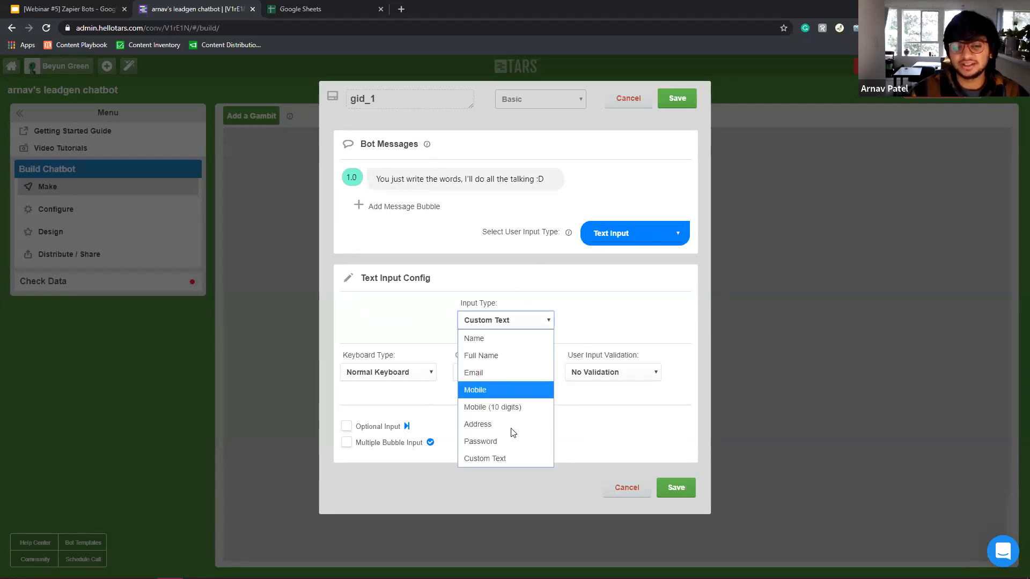
left_click(499, 373)
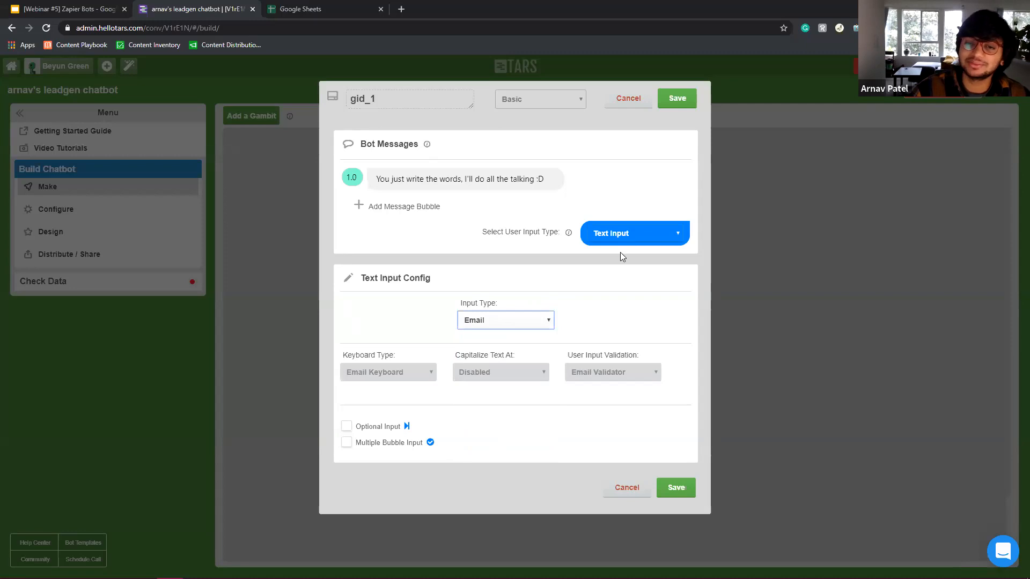
Change gid_1's reply type to Buttons and save the gambit.
left_click(633, 232)
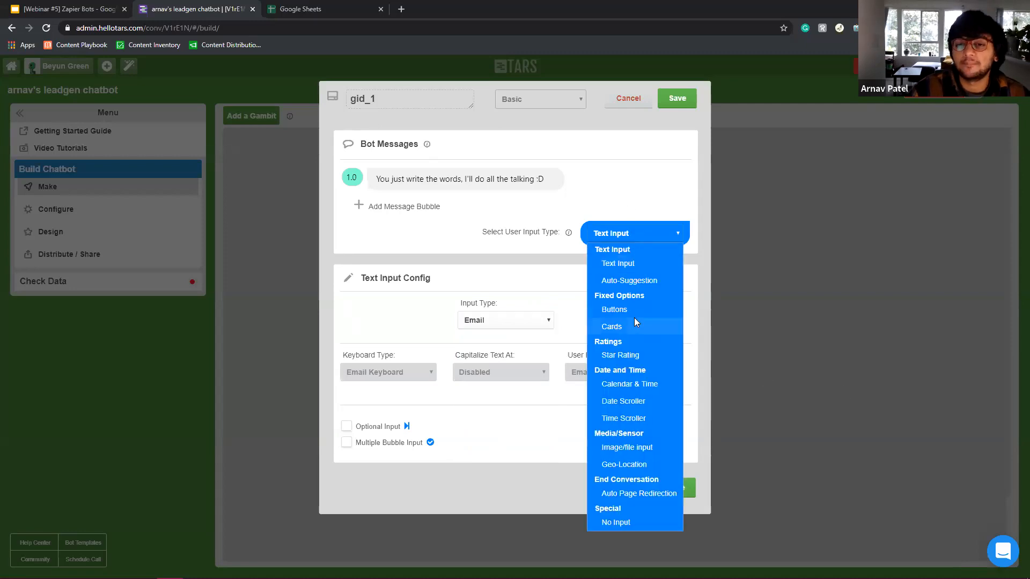
left_click(617, 326)
left_click(614, 240)
left_click(617, 310)
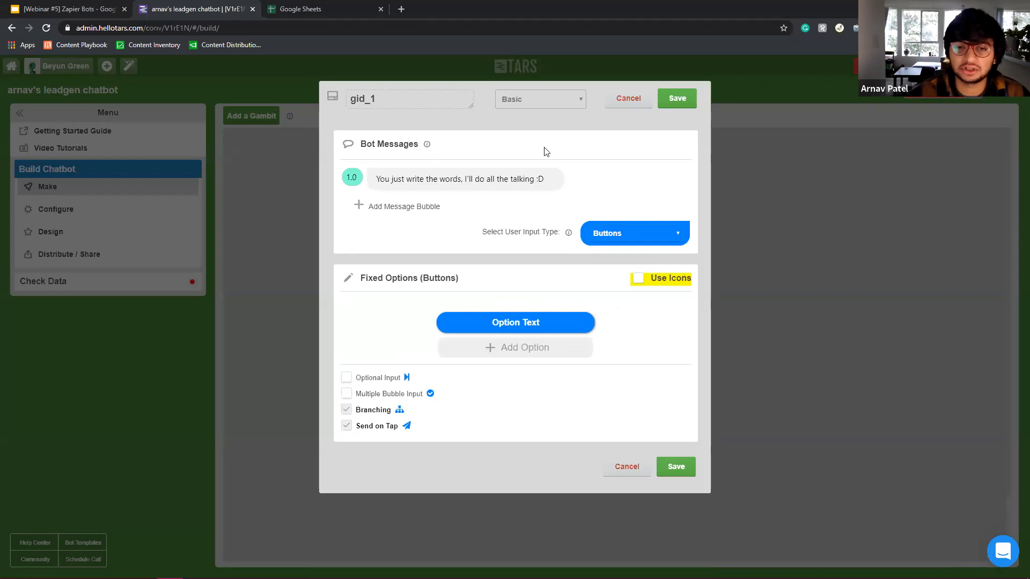
left_click(676, 102)
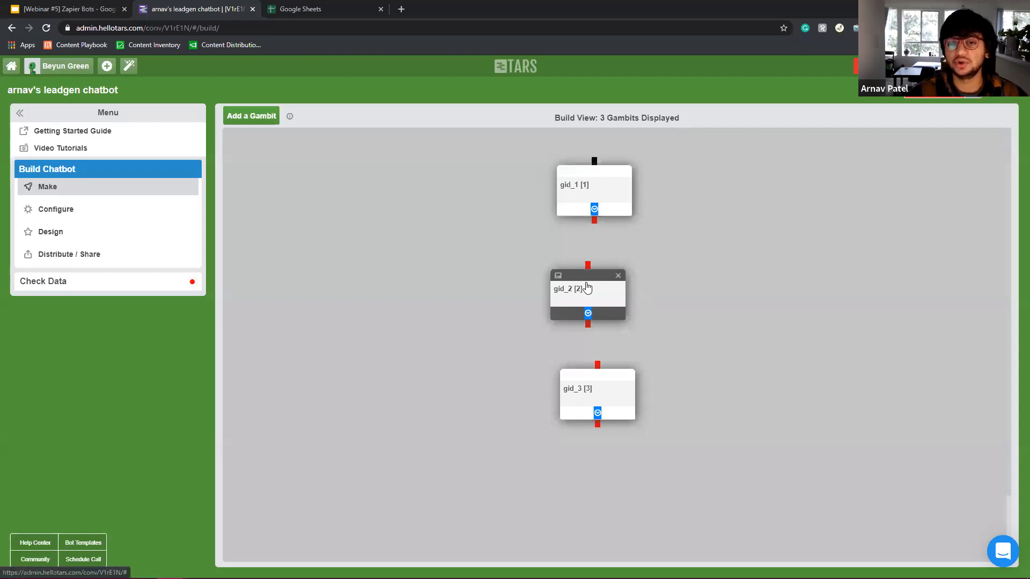
Reopen gid_1 and delete its gid_1 name.
left_click(611, 188)
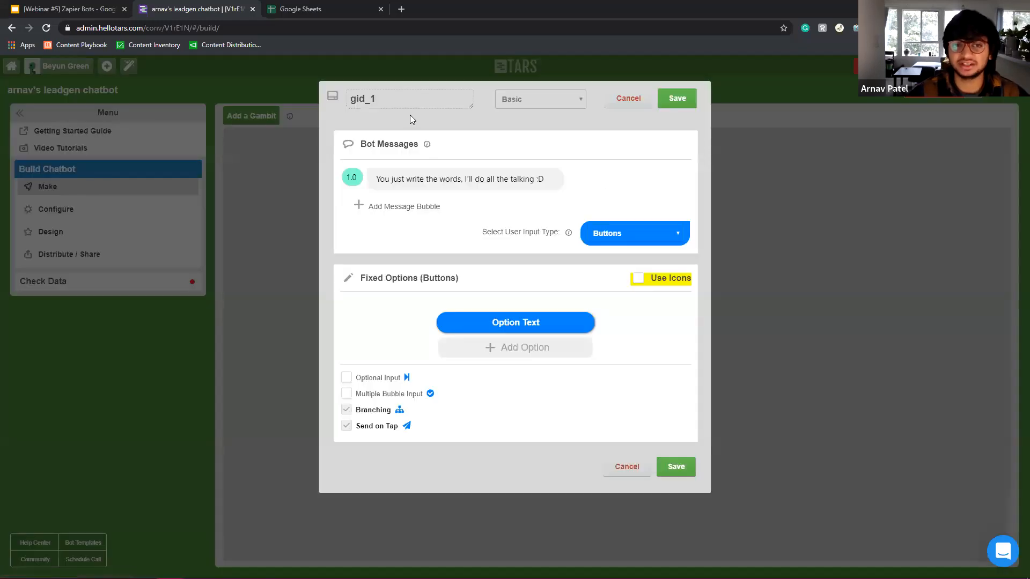
left_click_drag(410, 97, 129, 89)
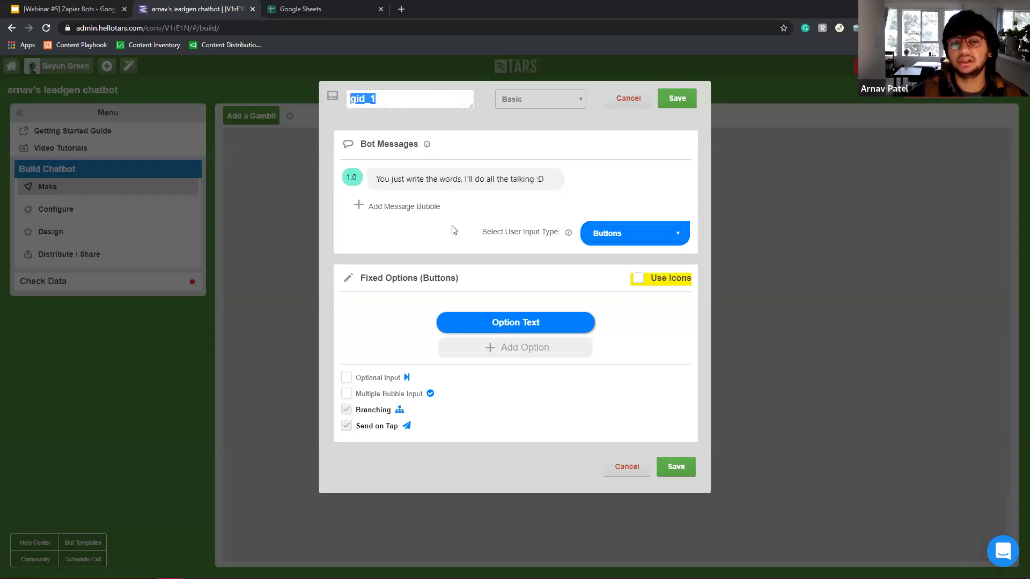
mouse_move(512, 173)
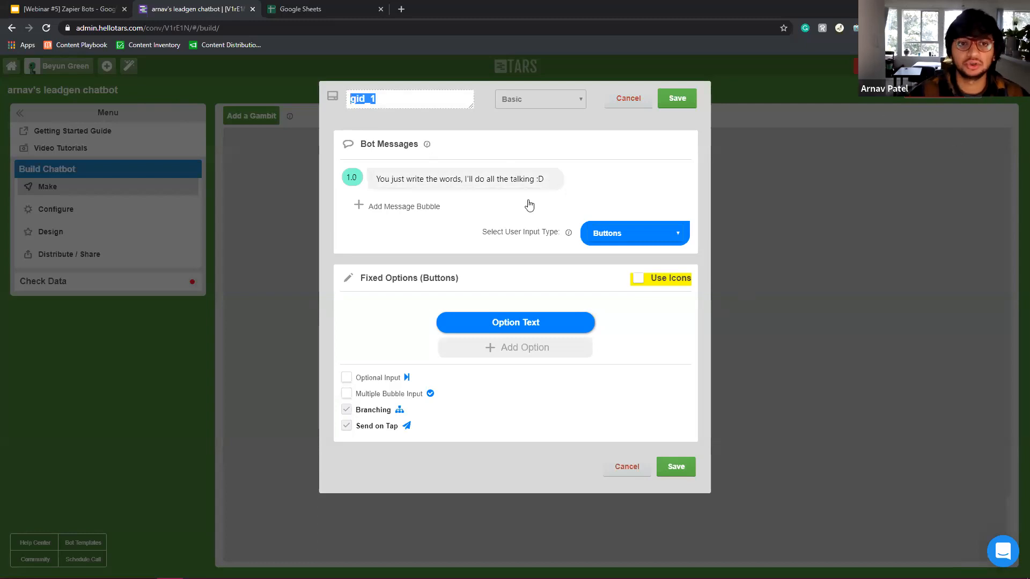
key("BackSpace")
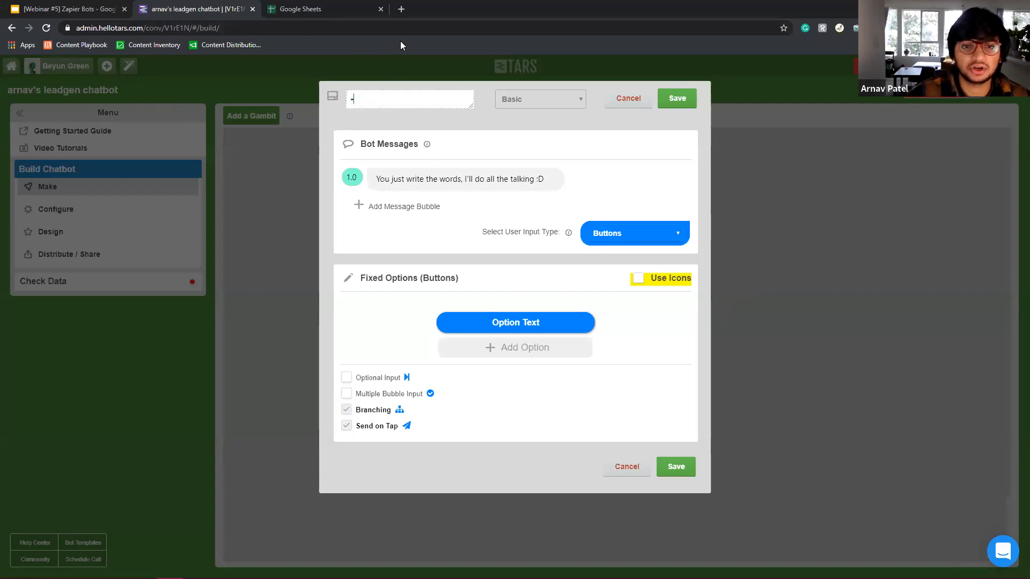
Name the gambit 'intro' and make its first message 'Hi, my name is TARS'.
type("intro")
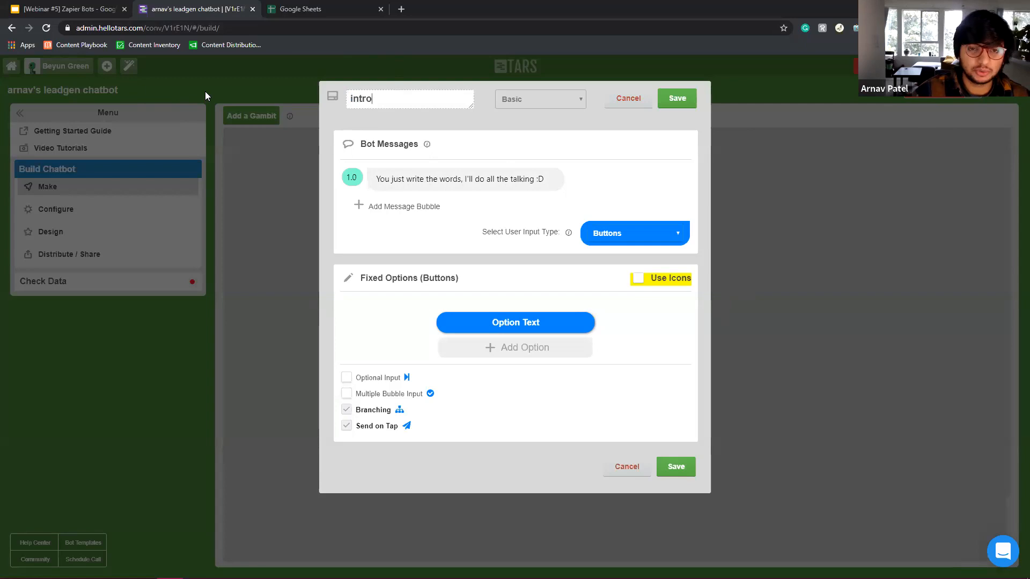
triple_click(449, 177)
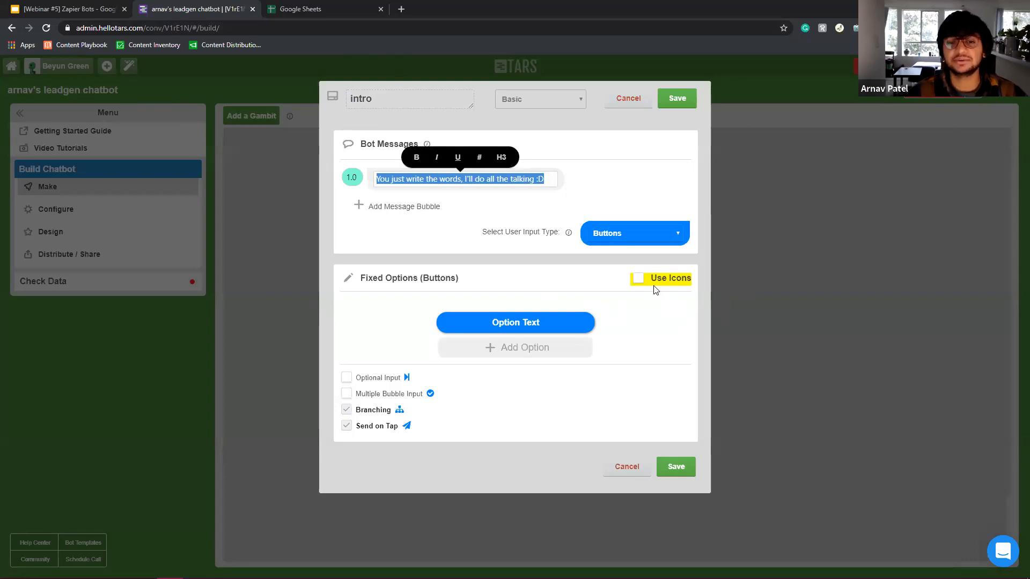
key("BackSpace")
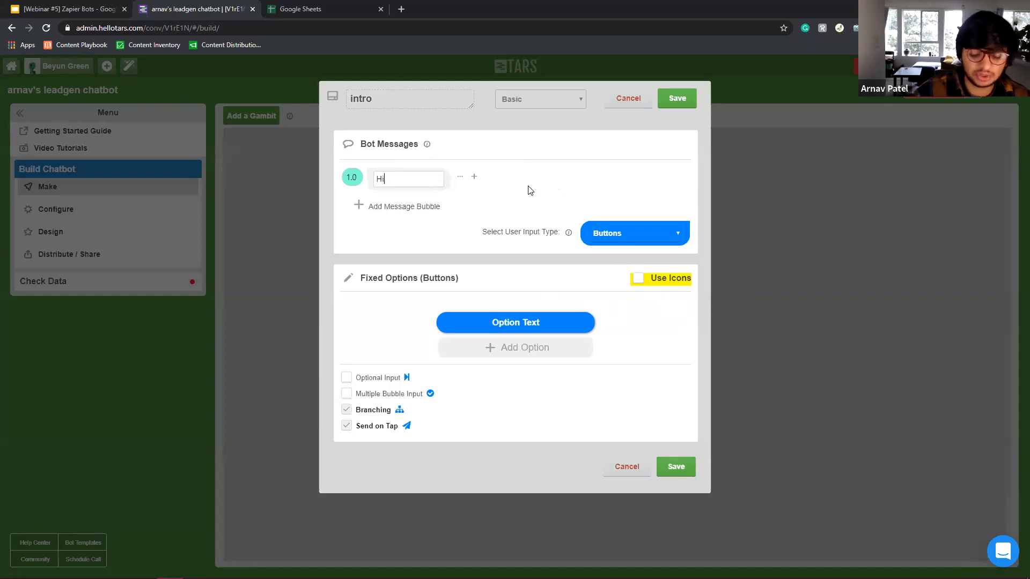
type(", my name is TARS")
Add a personal chatbot assistant introduction and 'How can I help you today?', delaying the second message 2.0.
left_click(422, 206)
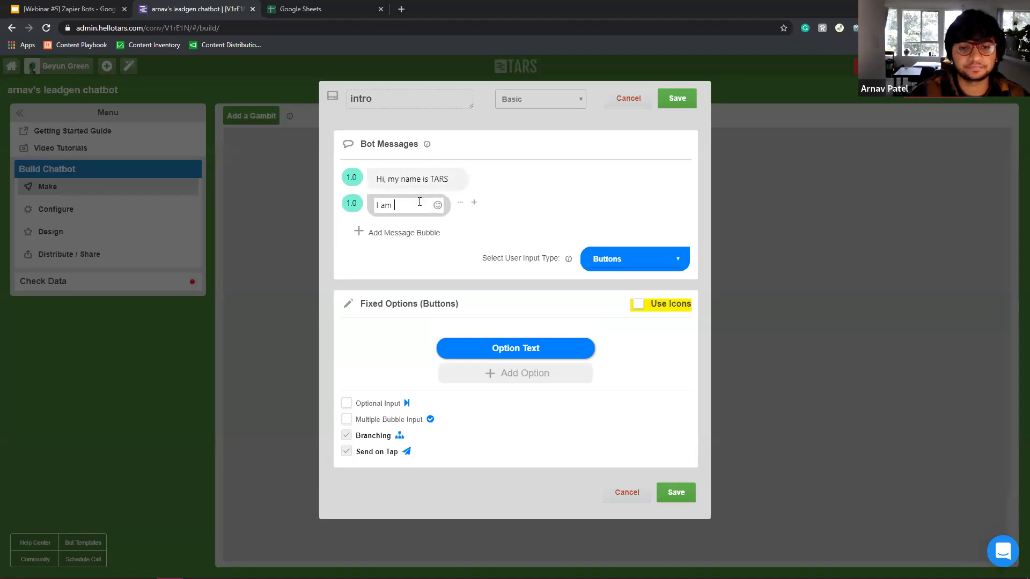
type("I am Arnav's")
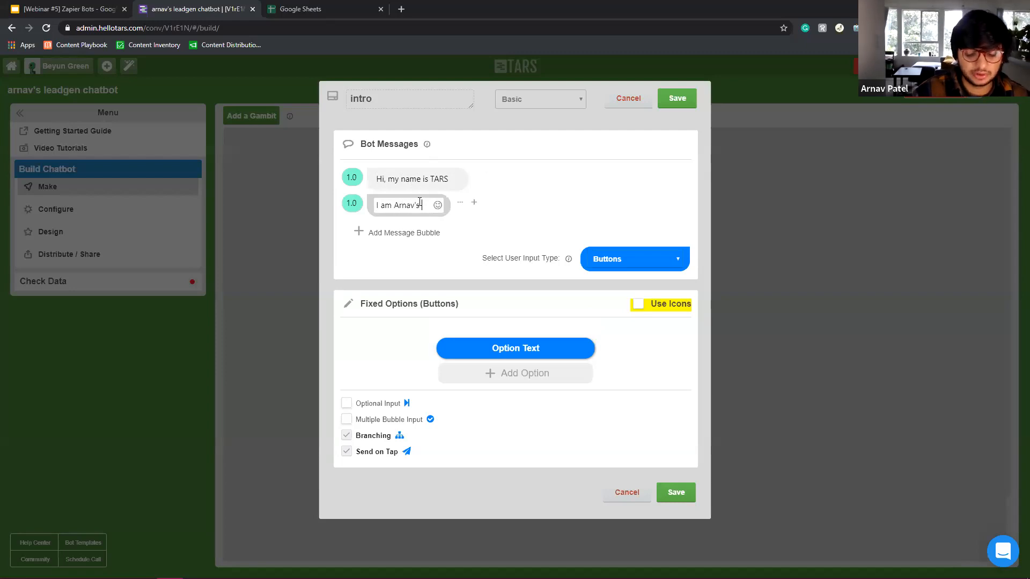
type(" personal c")
key("BackSpace")
type("chatbot")
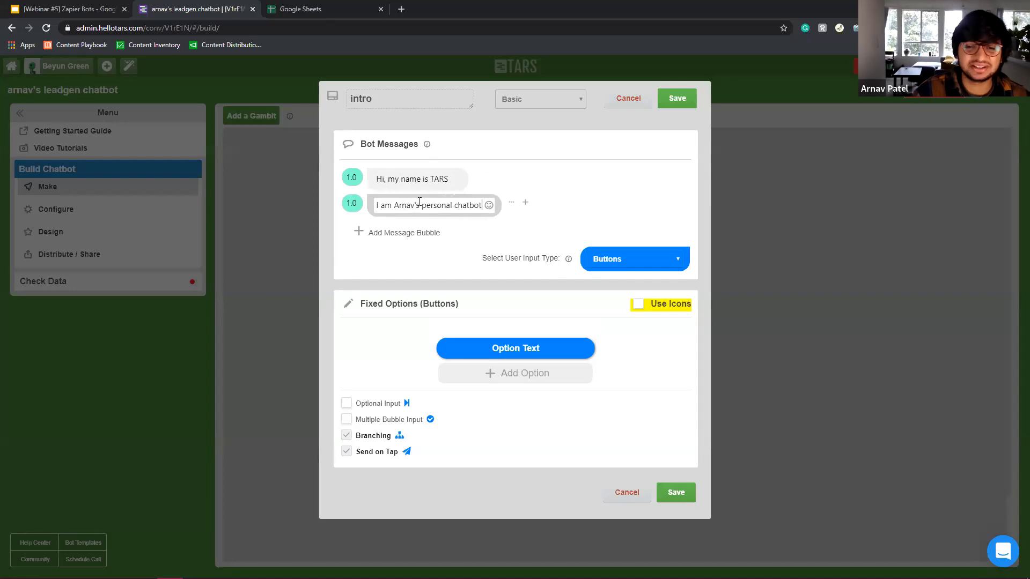
type(" assistant")
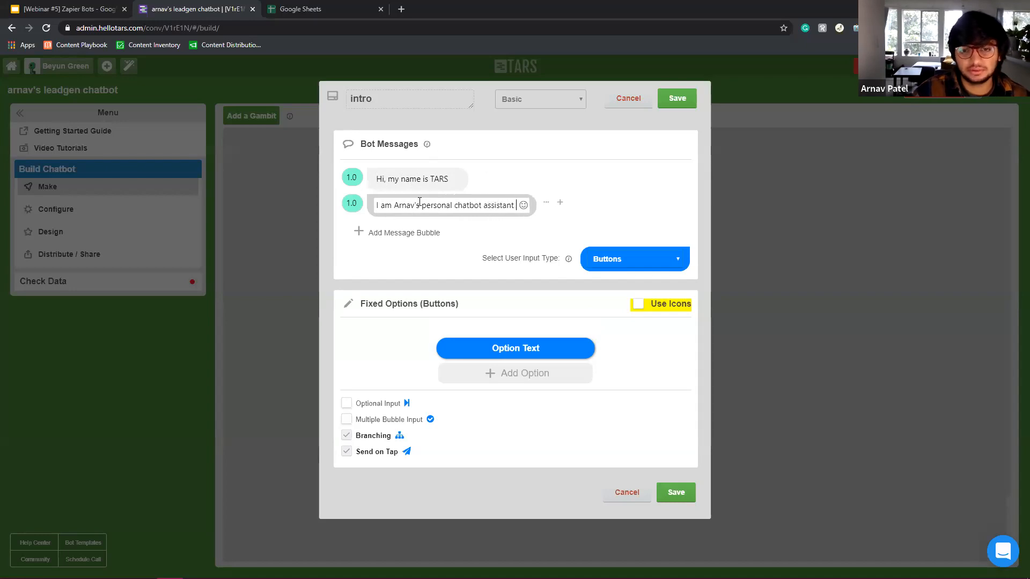
left_click(408, 236)
type("How can I he")
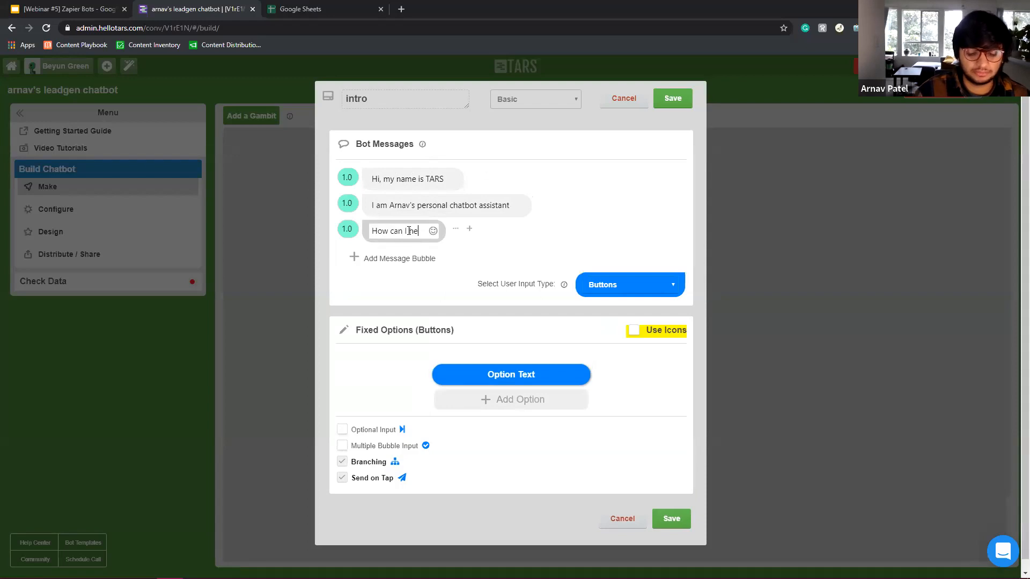
type("lp you ")
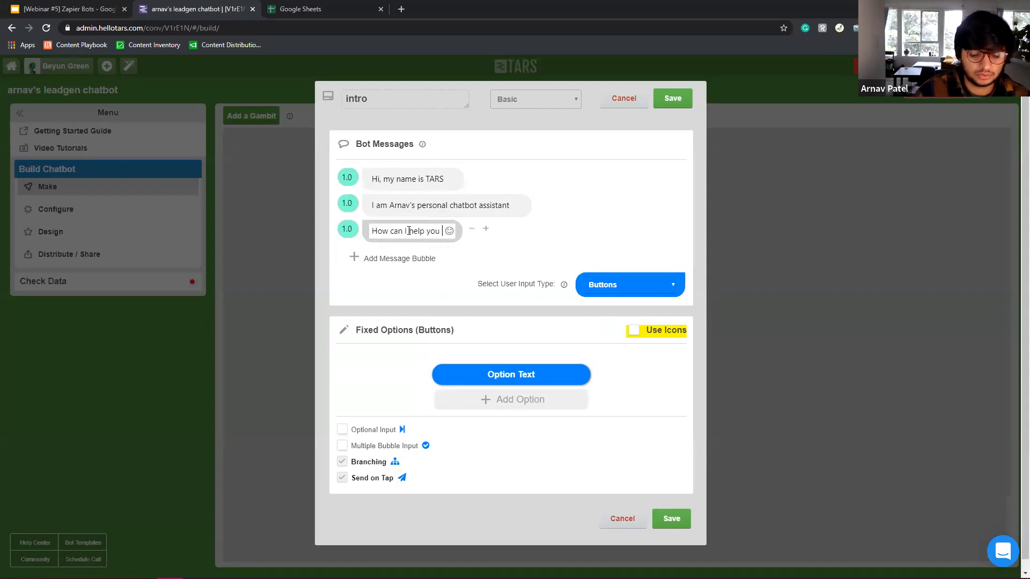
type("today?")
left_click(345, 204)
Set the third message's delay to 2.0 and add a 'See Arnav's previous work' option.
left_click(345, 231)
left_click(547, 410)
left_click(506, 375)
type("See my ")
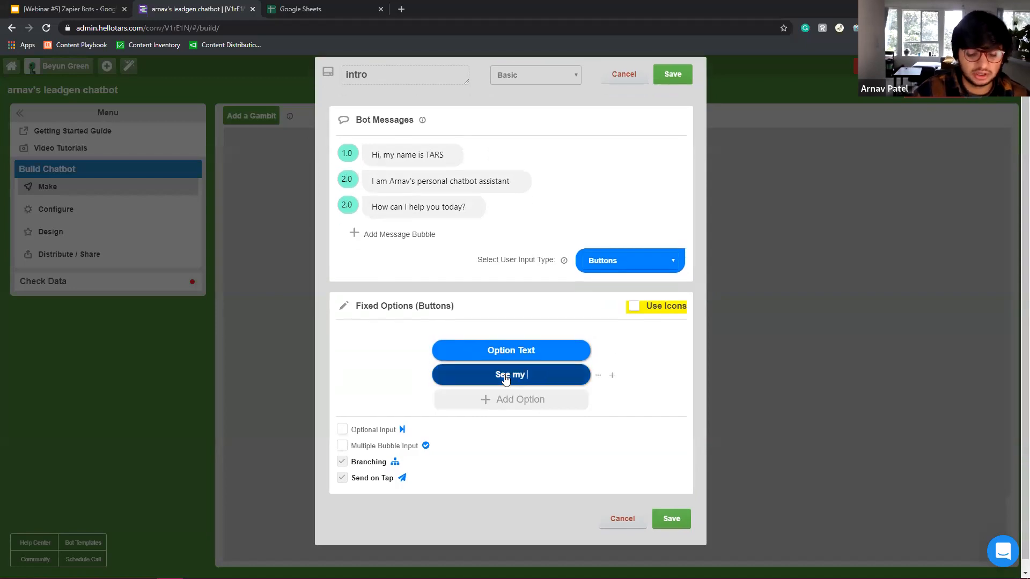
type("previous work")
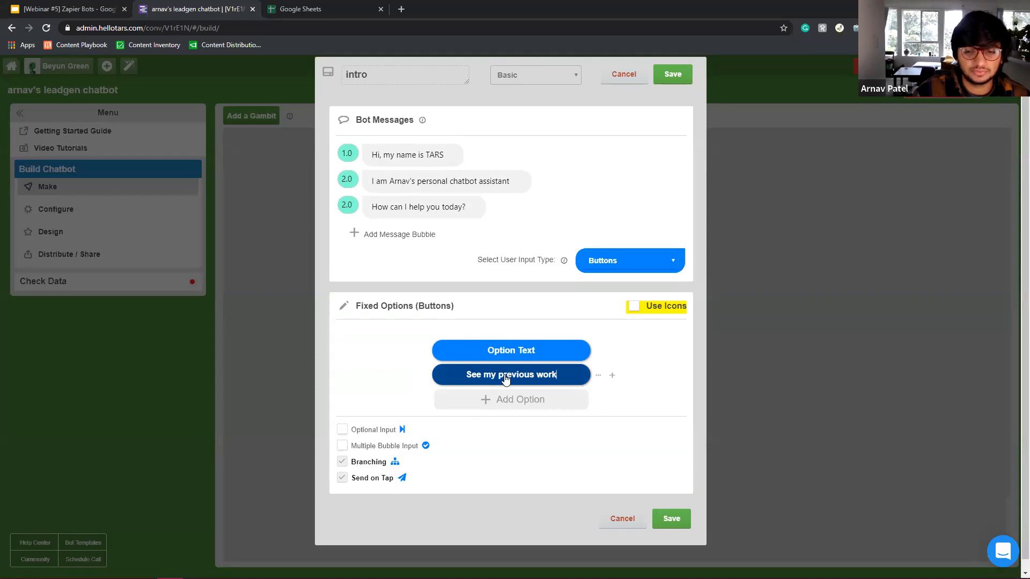
double_click(494, 378)
type("Arnav's")
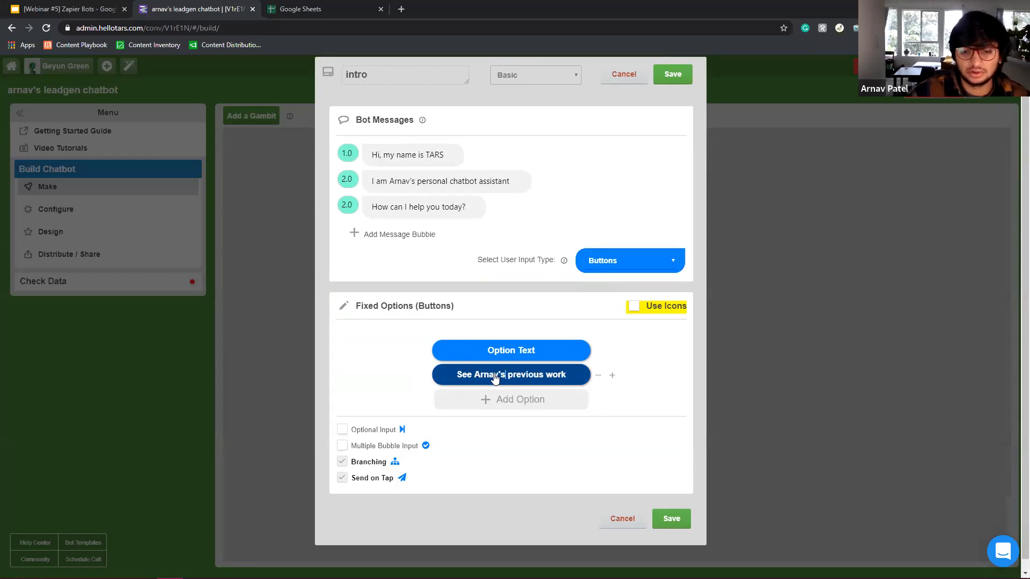
Add a 'Check out arnav's website' option and rename the first option 'Request a consultation'.
left_click(488, 400)
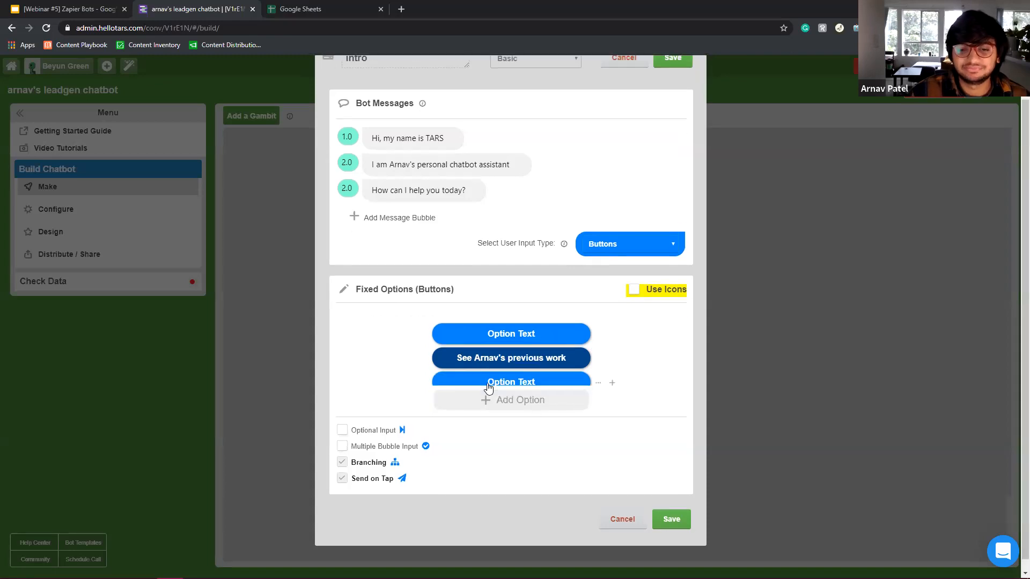
left_click(489, 385)
type("Check out arnav's website")
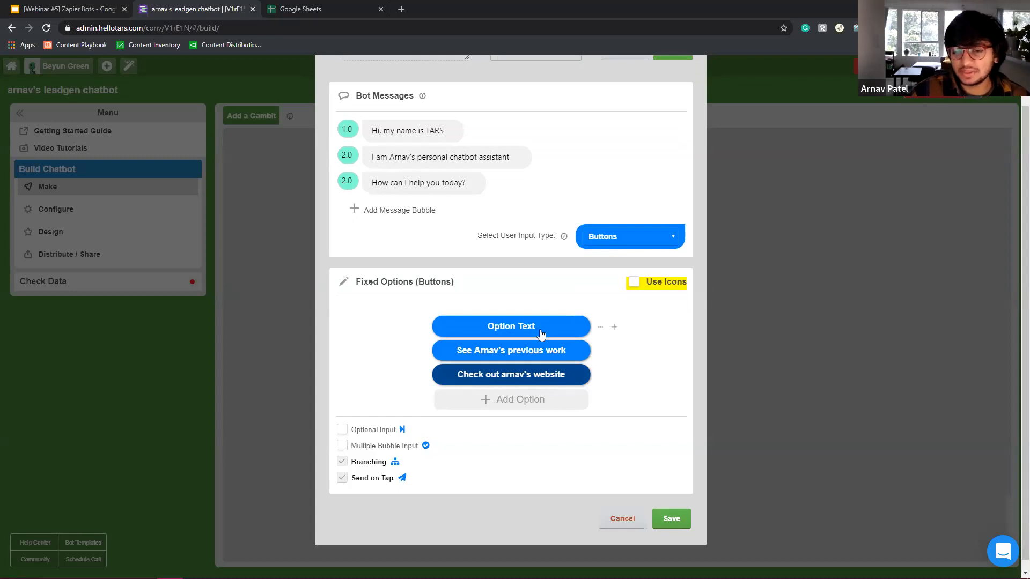
left_click(516, 332)
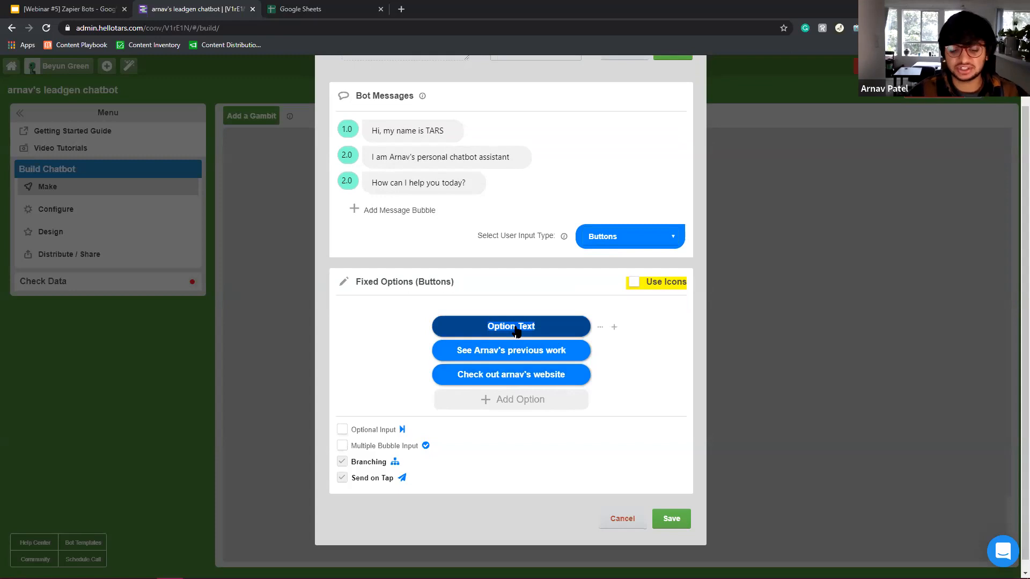
type("Request")
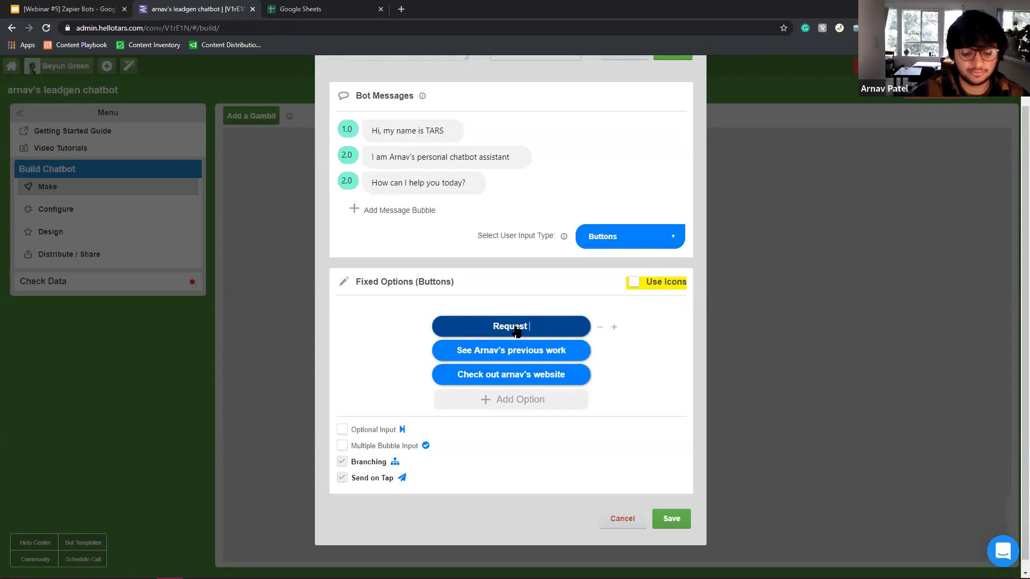
type(" a consultat")
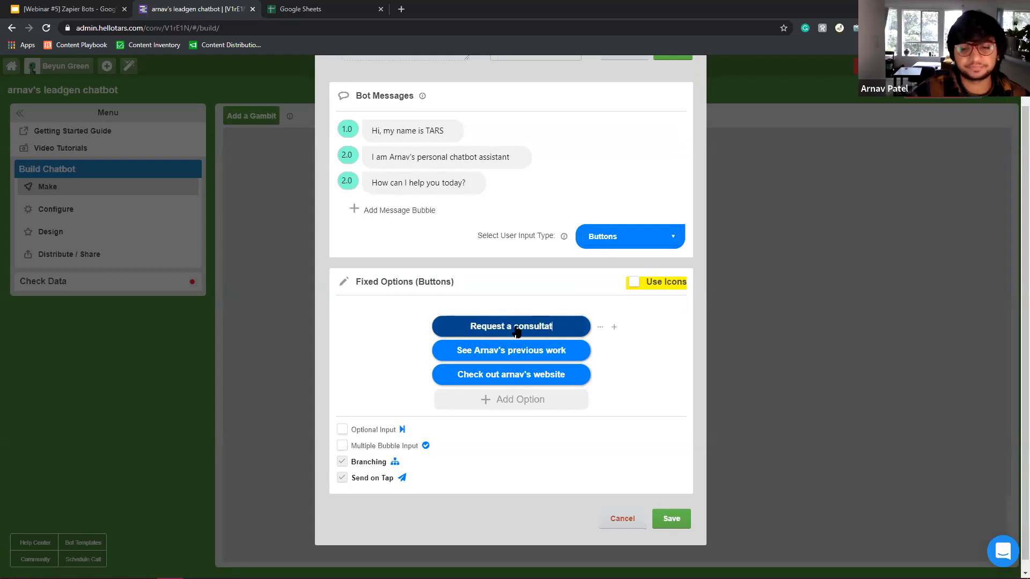
type("ion")
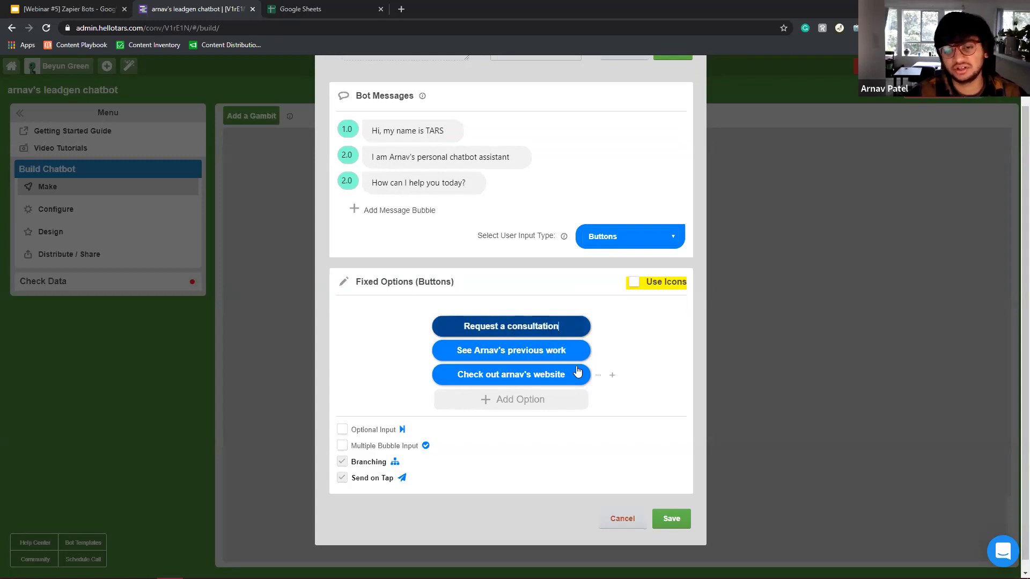
Delete the two extra options, save the intro gambit, and reposition it on the canvas.
left_click(615, 353)
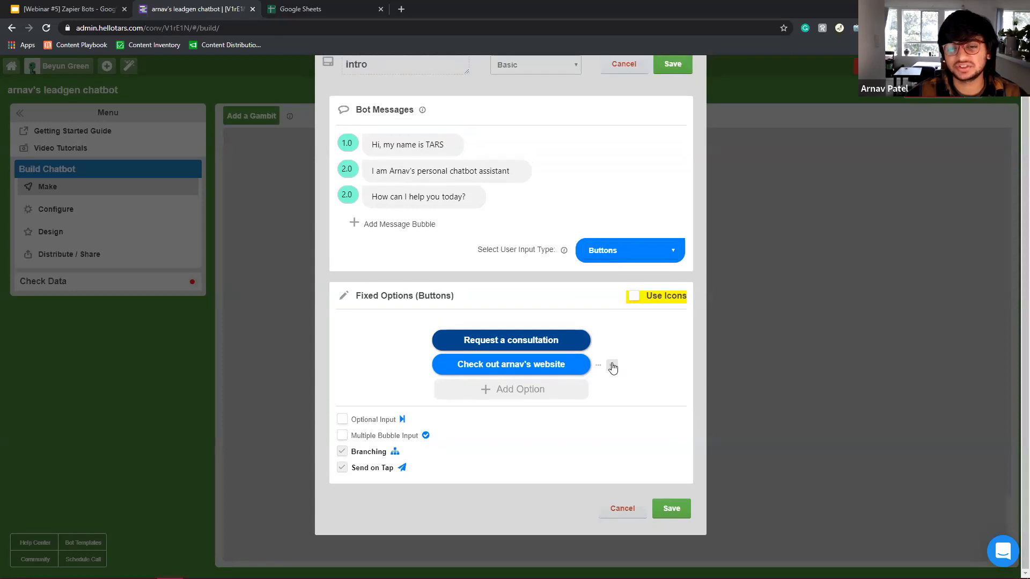
left_click(612, 365)
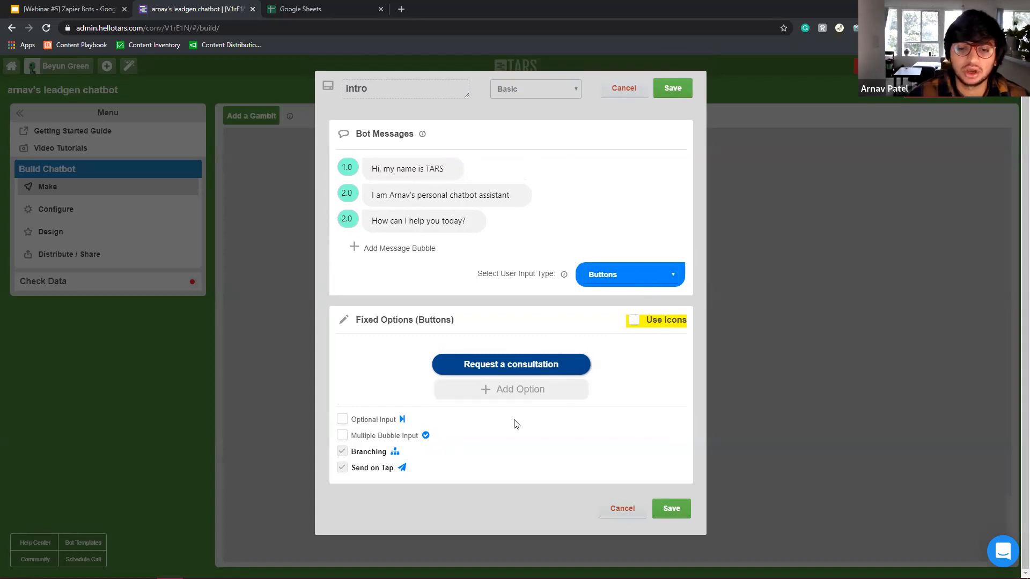
left_click(670, 515)
left_click_drag(607, 192, 589, 187)
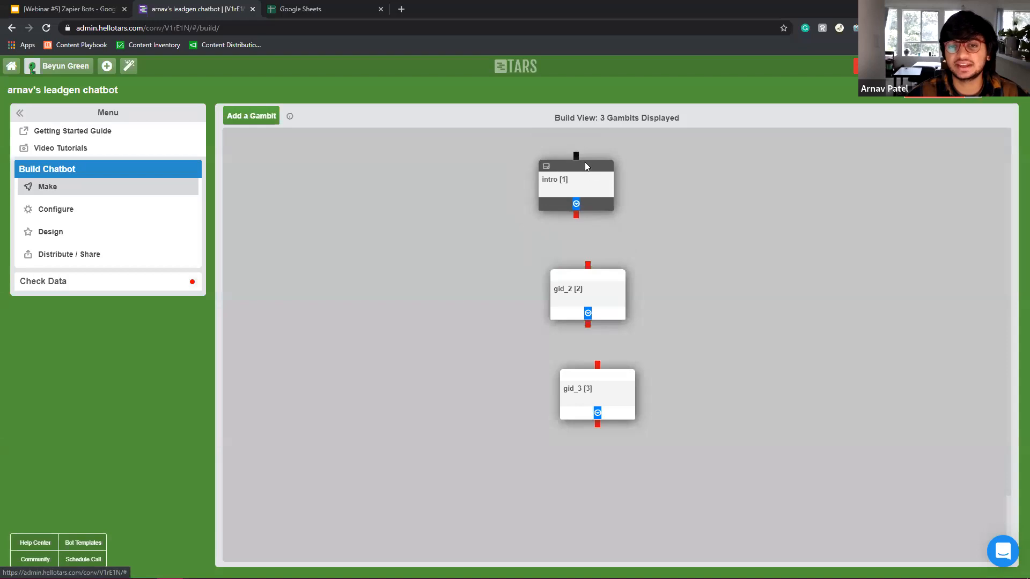
Connect the intro gambit's bottom connector to gid_2, nudging gid_3 slightly left.
left_click(577, 205)
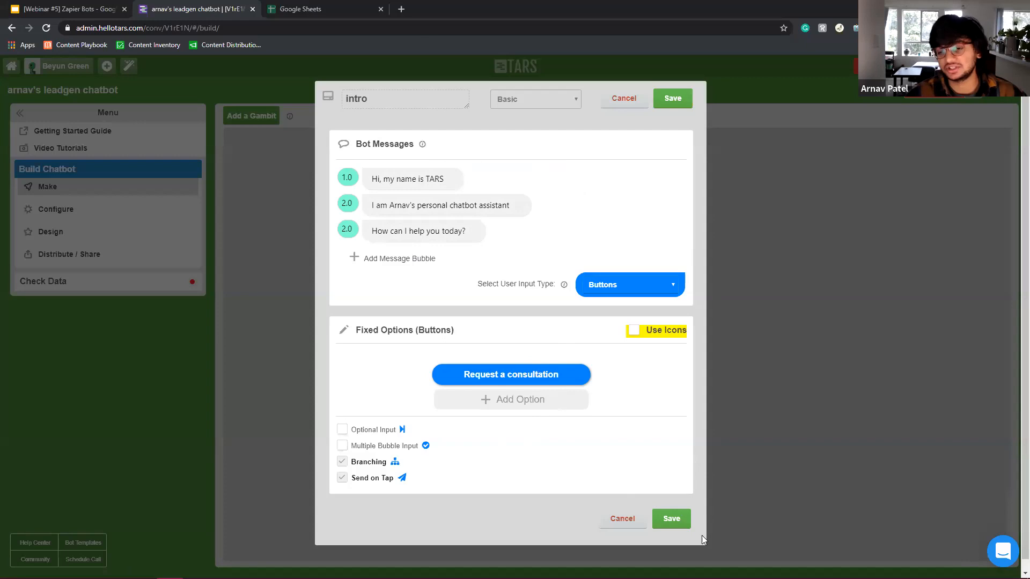
left_click(678, 520)
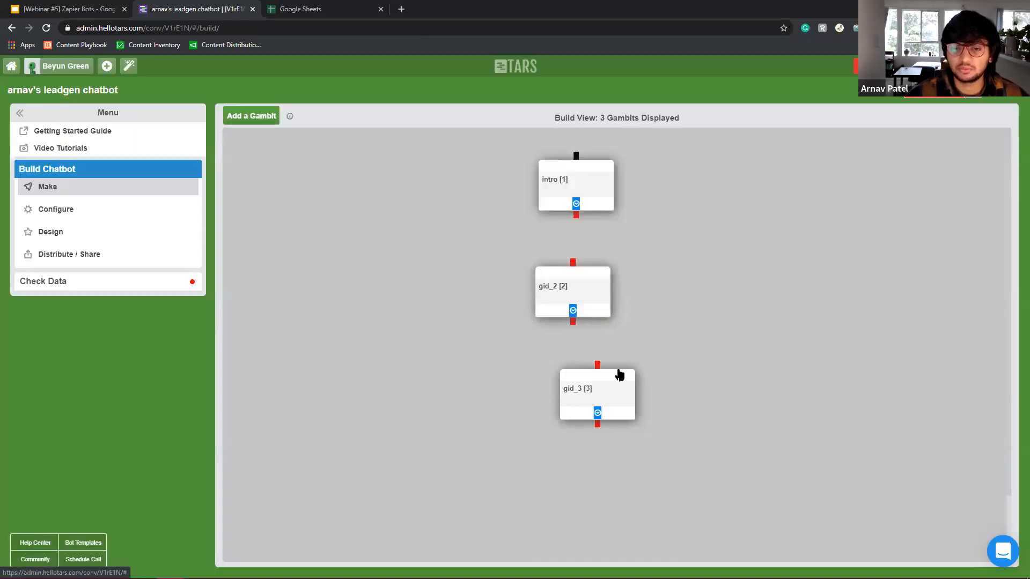
left_click_drag(586, 404, 578, 404)
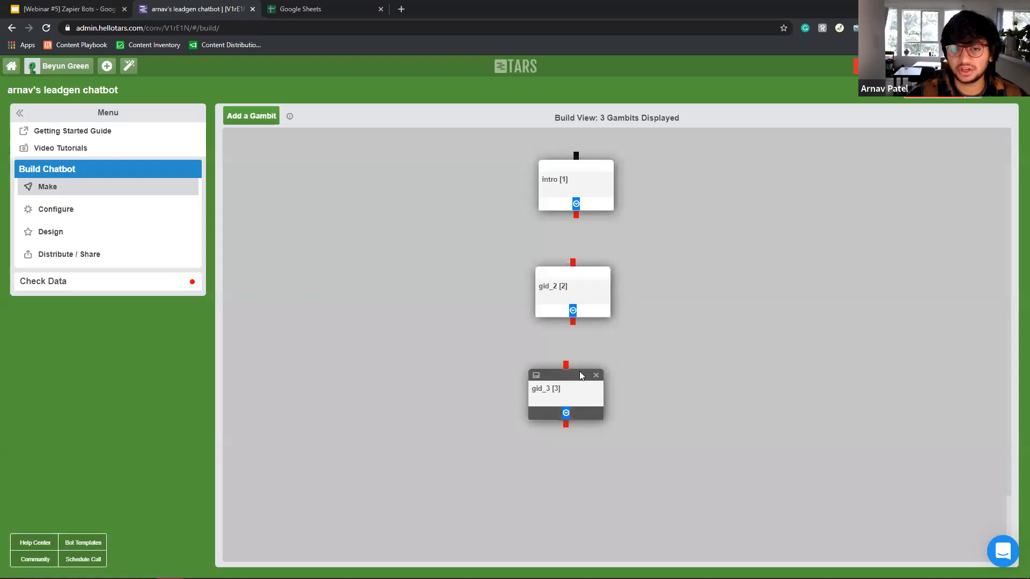
left_click_drag(576, 214, 573, 271)
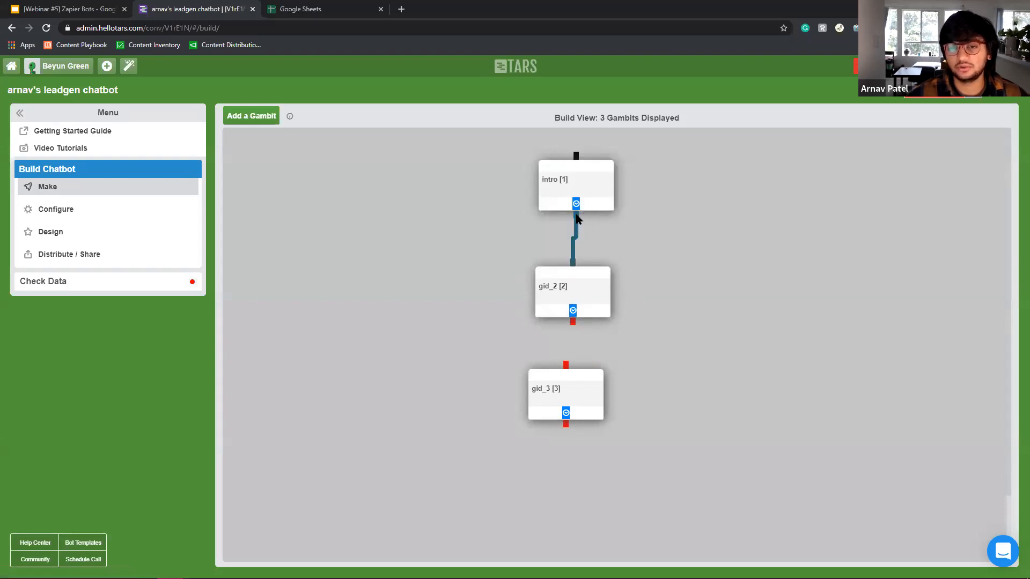
left_click(582, 185)
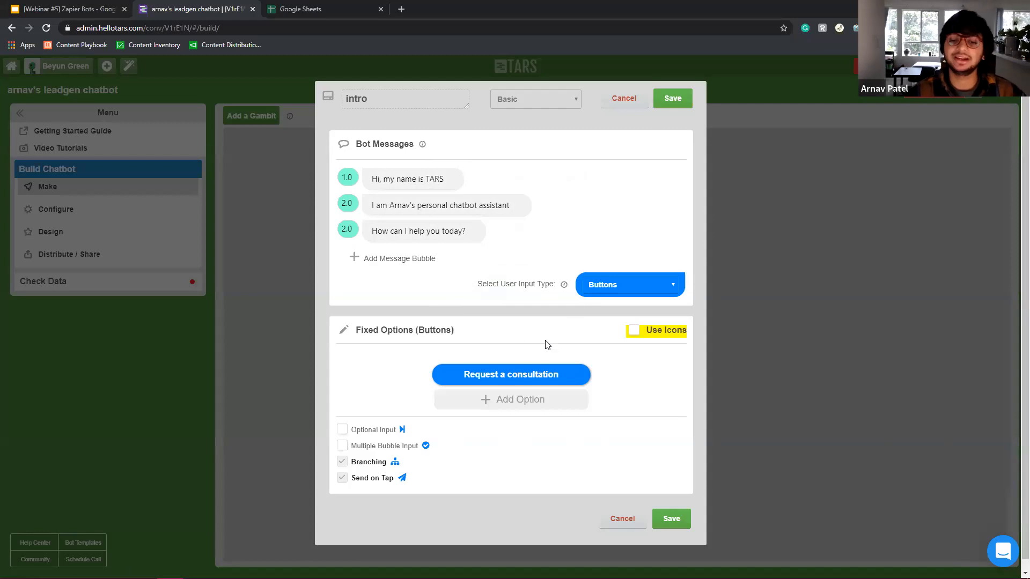
left_click(671, 519)
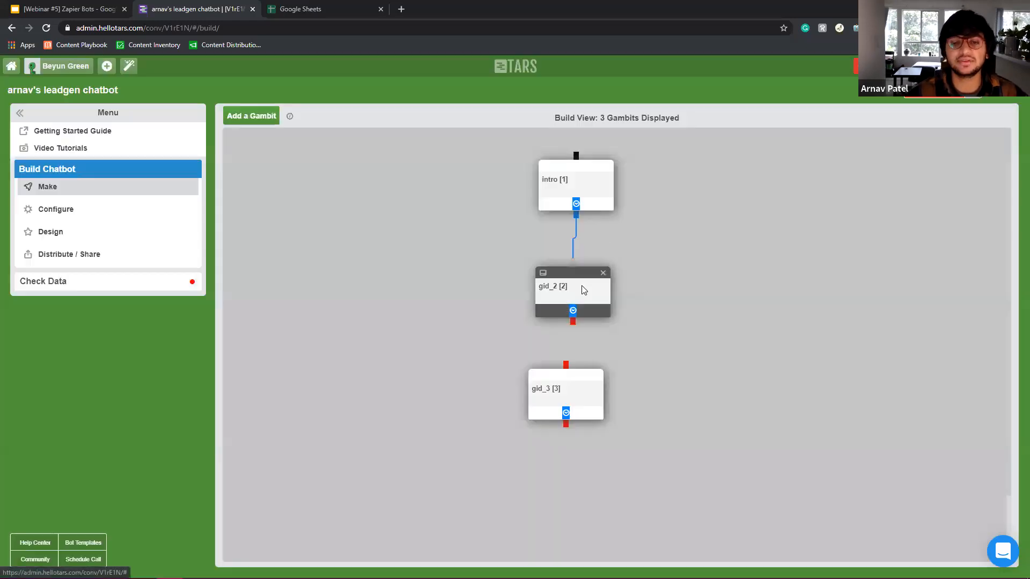
Replace gid_2's placeholder with 'Great!' and add 'I need a few details to get you set up'.
left_click(582, 287)
double_click(415, 179)
triple_click(408, 179)
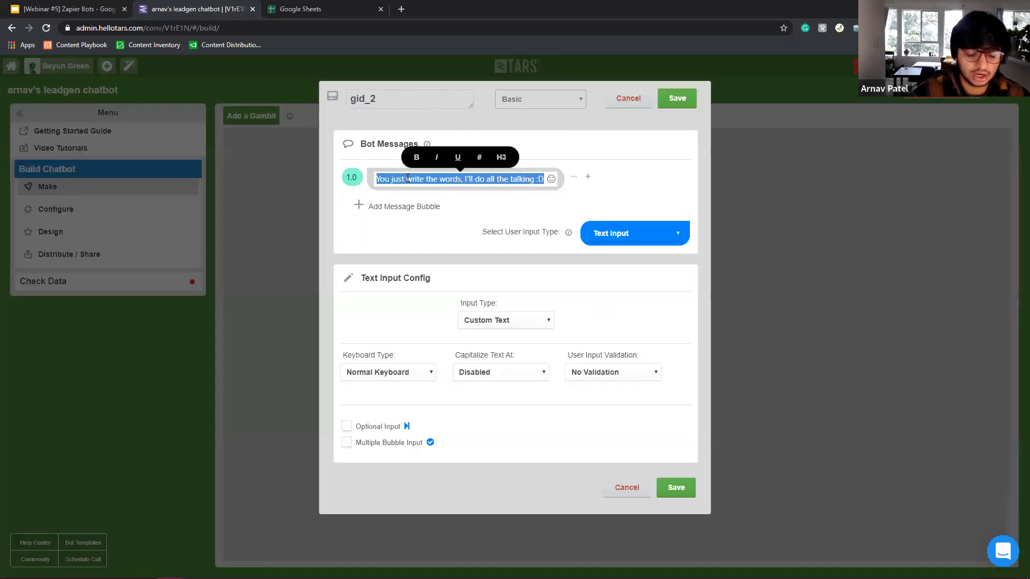
type("Gr")
type("eat@")
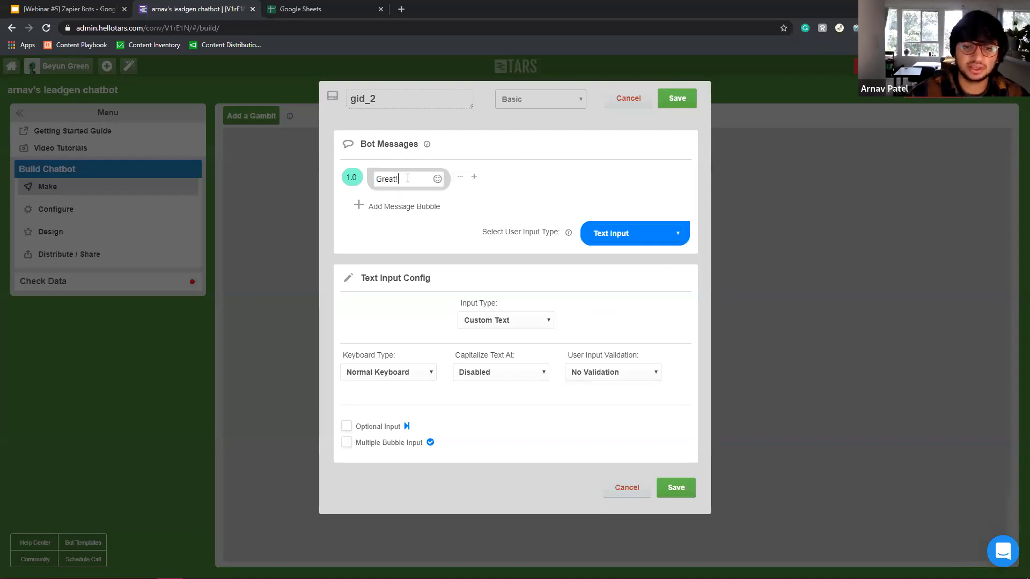
left_click(413, 208)
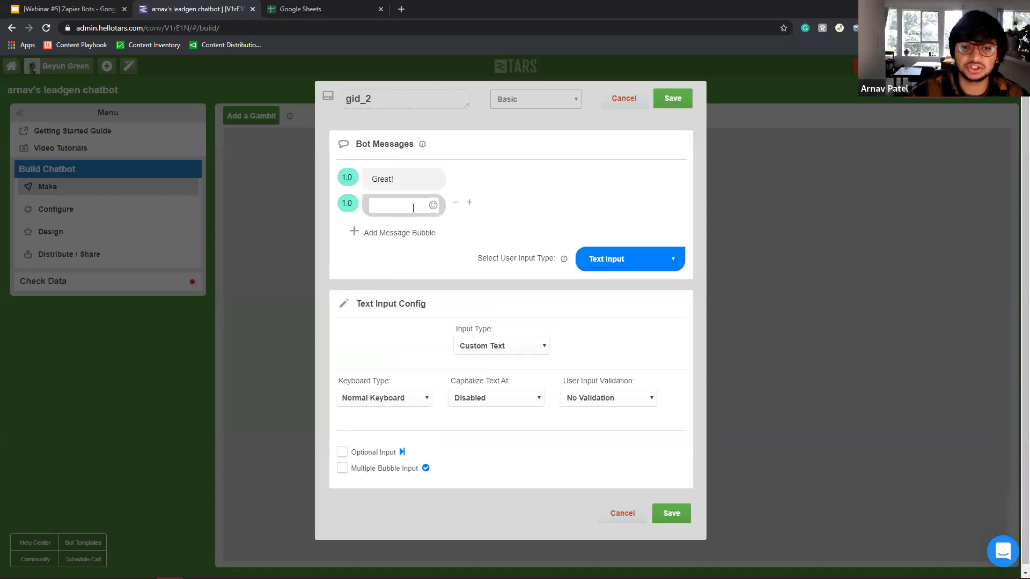
double_click(416, 177)
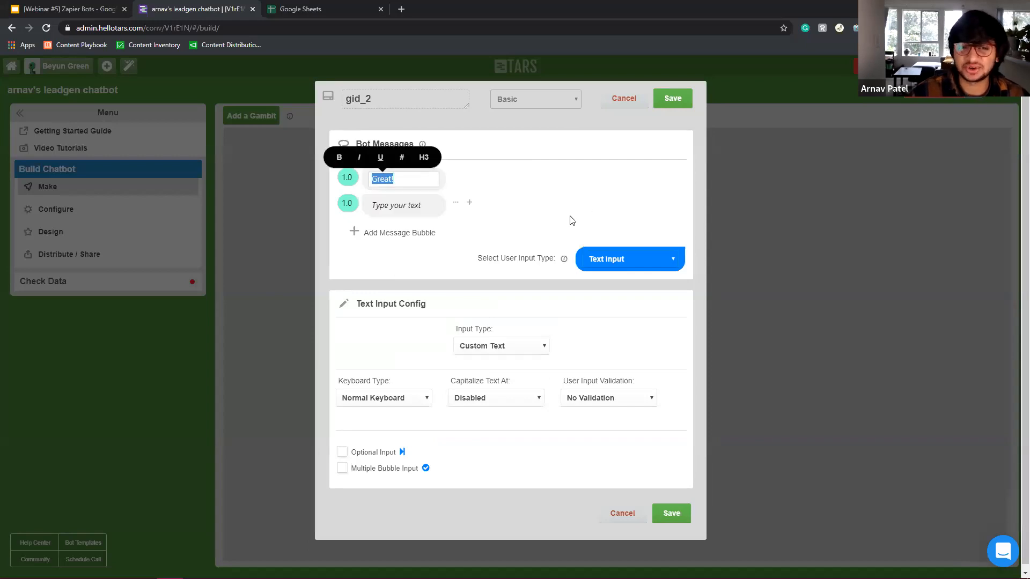
left_click(408, 199)
type("I need")
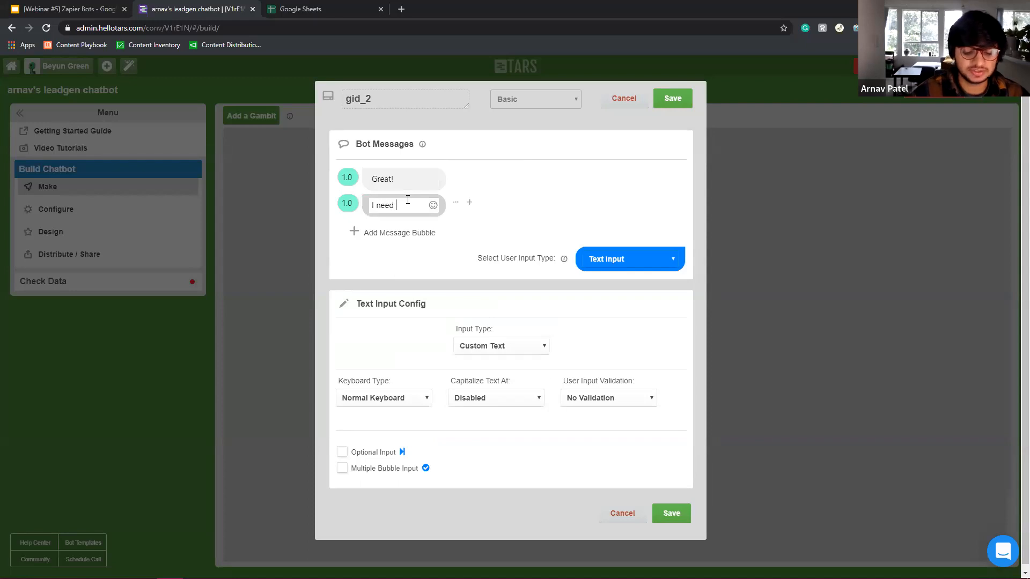
type(" a few detail")
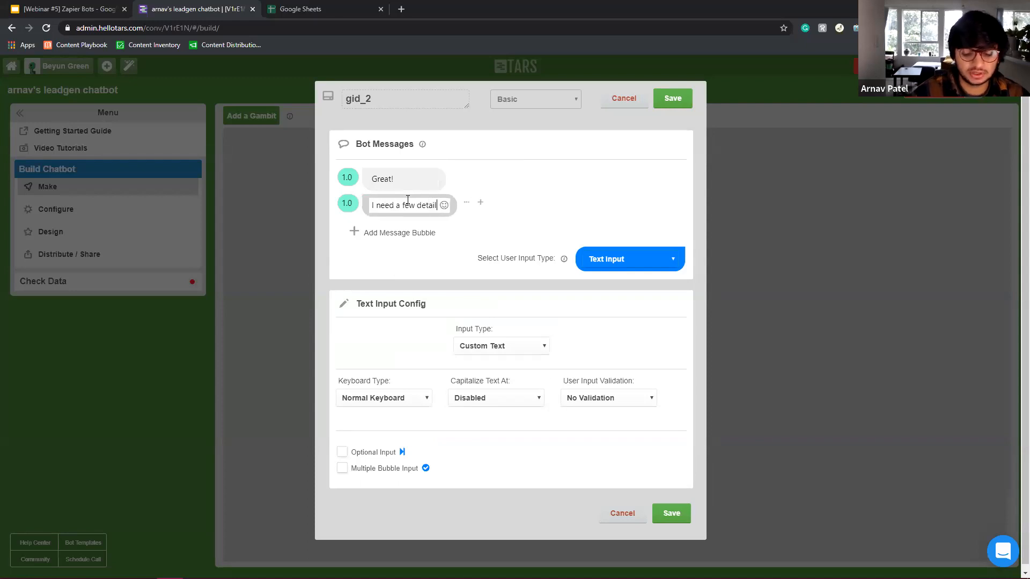
type("s to get you set up")
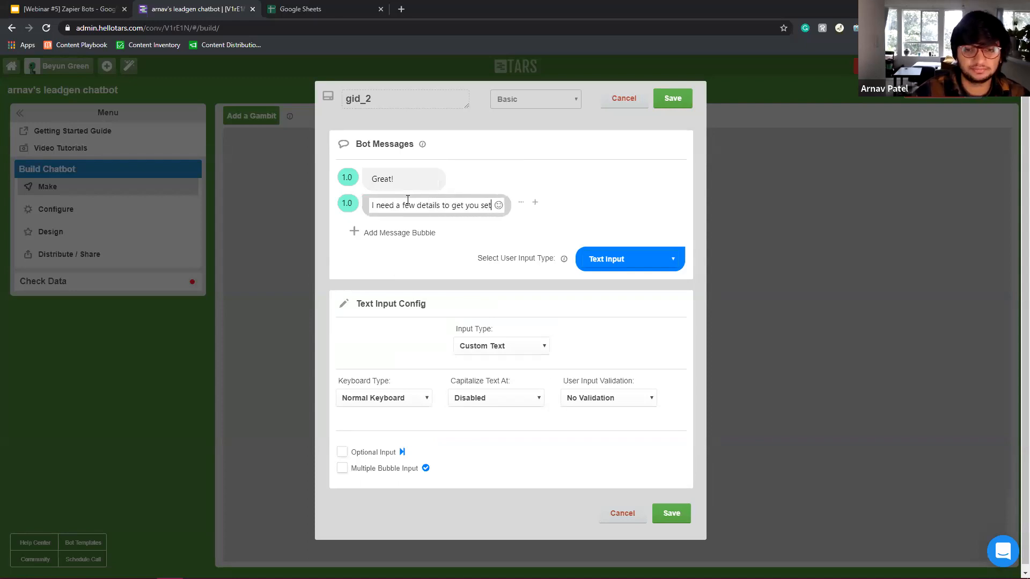
Add a third message asking the visitor's name, set input type to Name, and bold 'name'.
left_click(402, 232)
type("W")
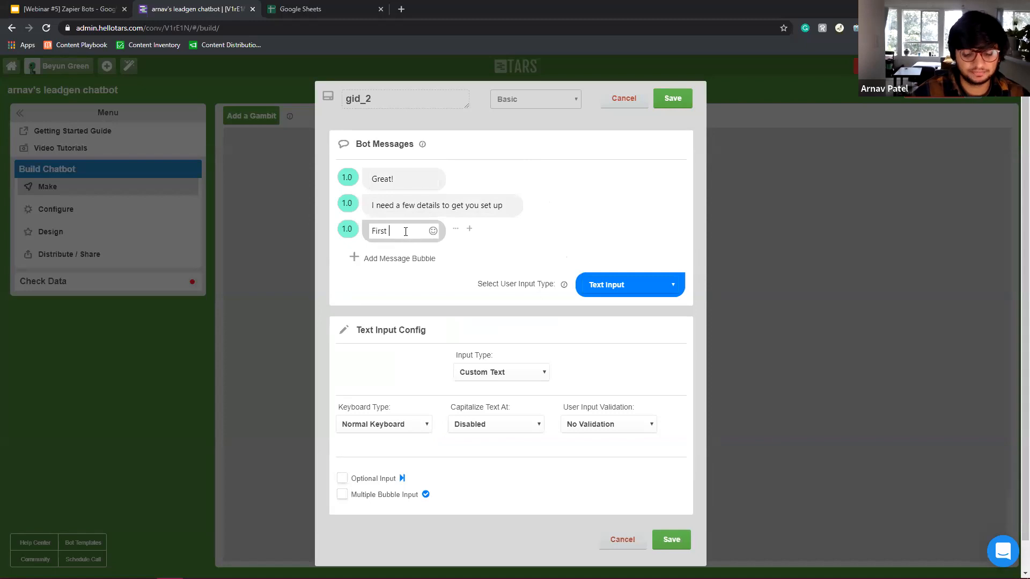
type("ne, what is your name?")
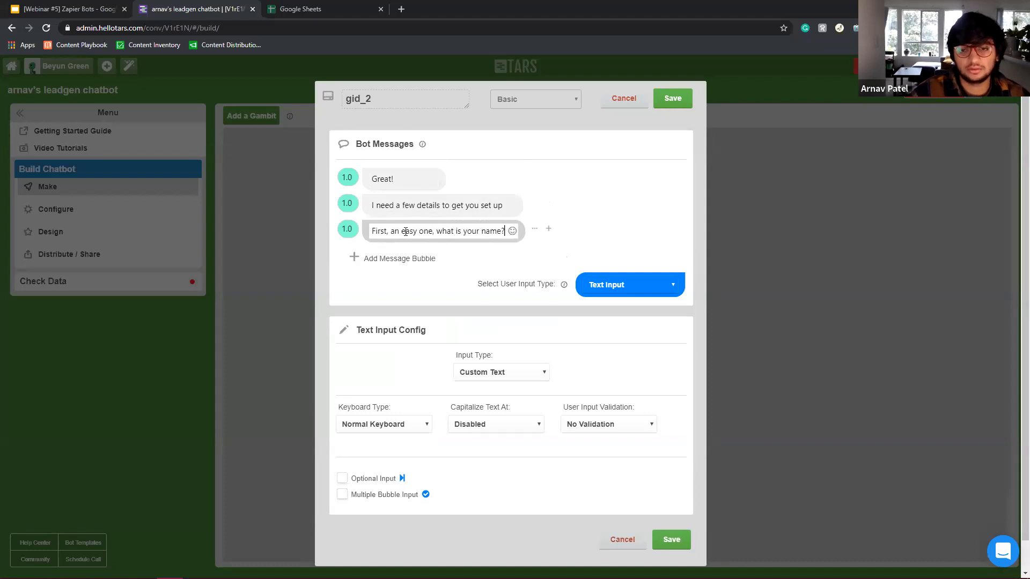
left_click(592, 285)
left_click(499, 372)
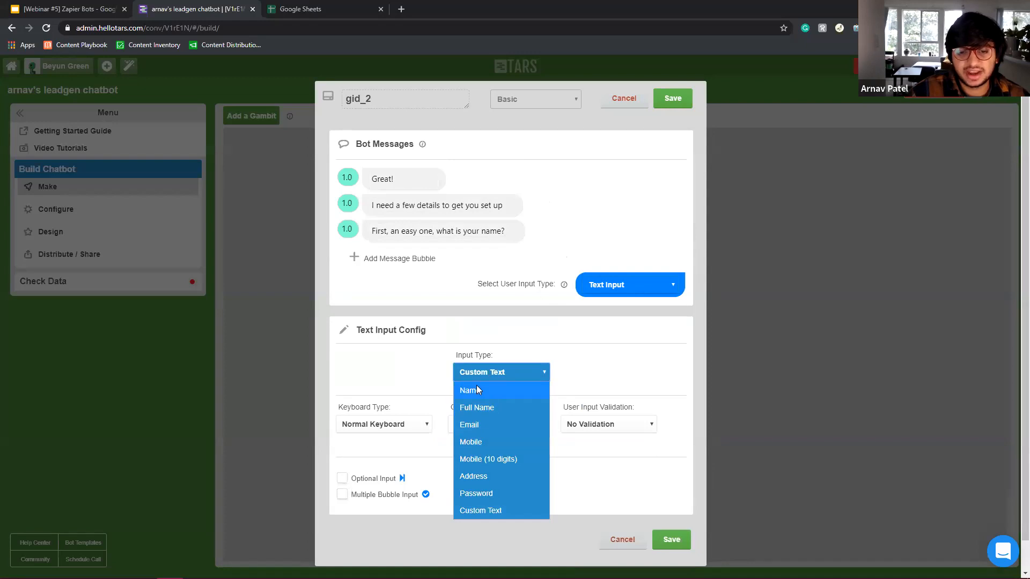
left_click(476, 390)
left_click_drag(481, 232, 501, 234)
key("ctrl+b")
Retitle the gambit 'name', save it, and reopen it to check.
left_click(358, 99)
key("ctrl+a")
type("name")
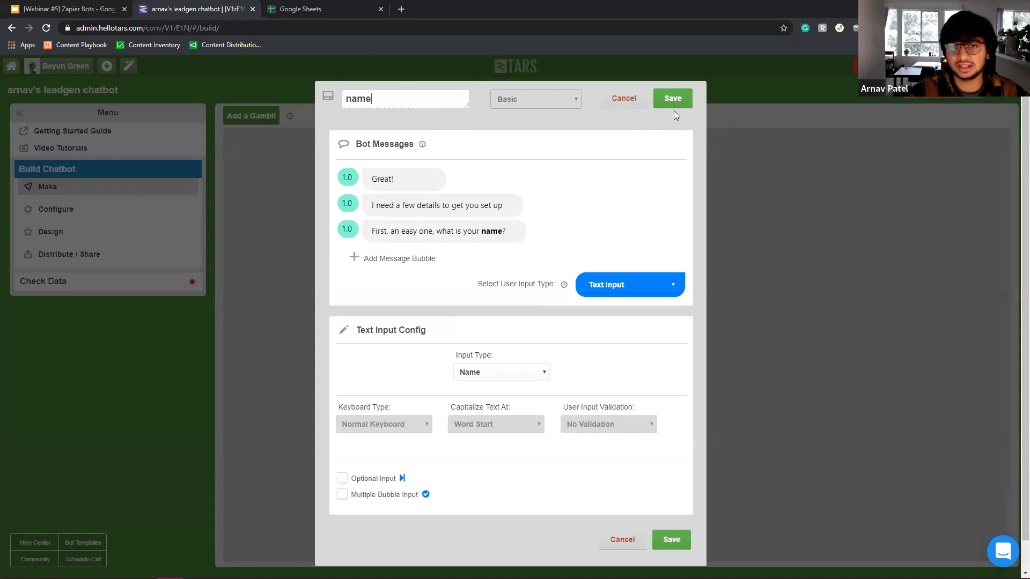
left_click_drag(398, 100, 311, 89)
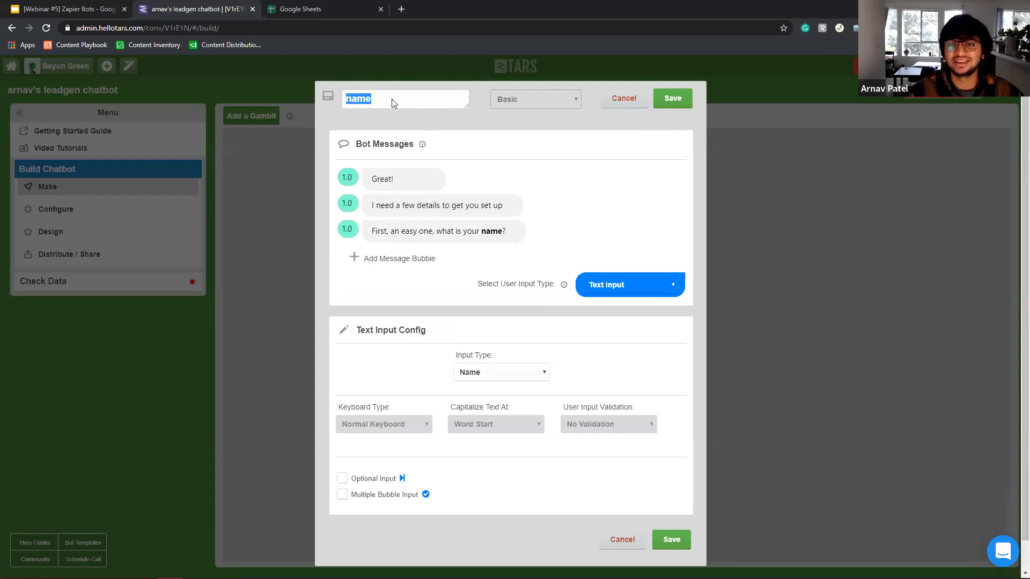
left_click(668, 99)
left_click(573, 287)
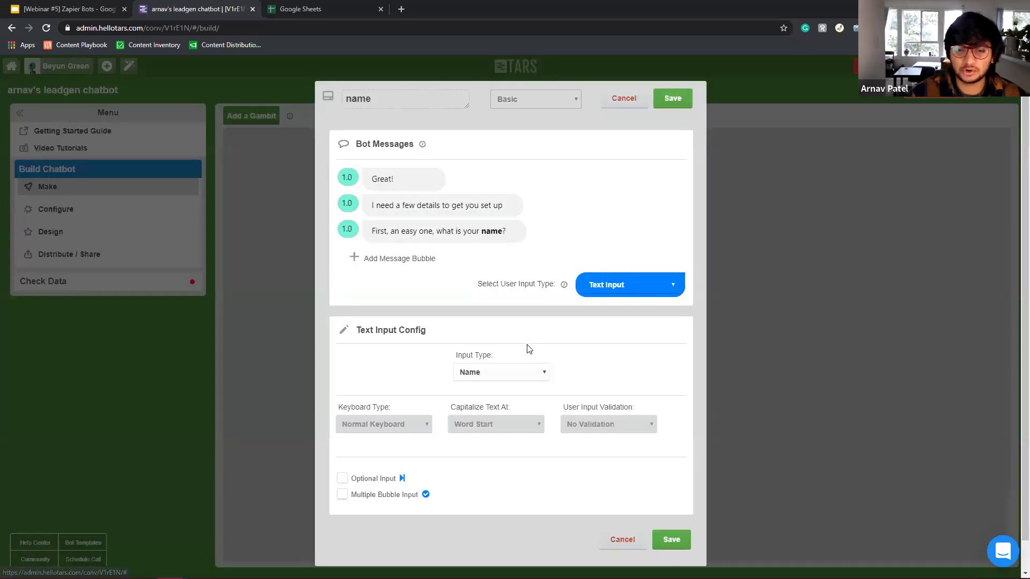
double_click(387, 100)
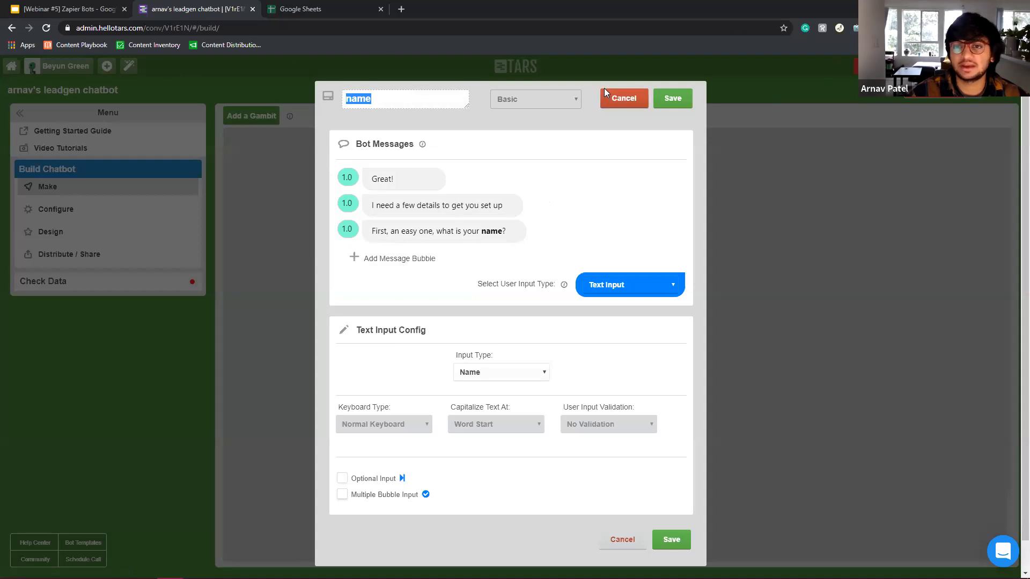
left_click(674, 99)
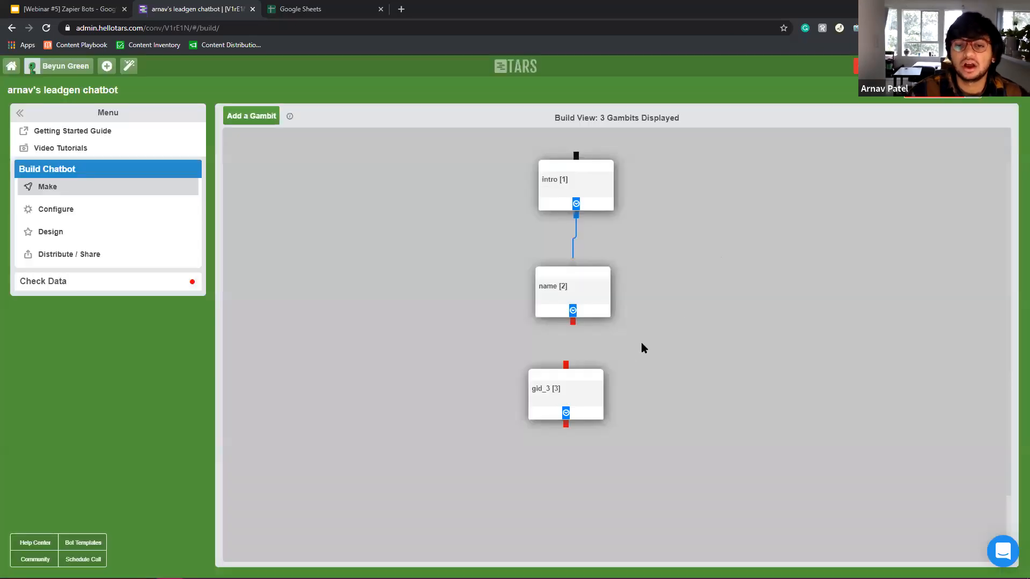
Link the name gambit to gid_3 and title gid_3 'email'.
left_click_drag(582, 398, 598, 403)
left_click_drag(573, 320, 586, 382)
left_click(587, 397)
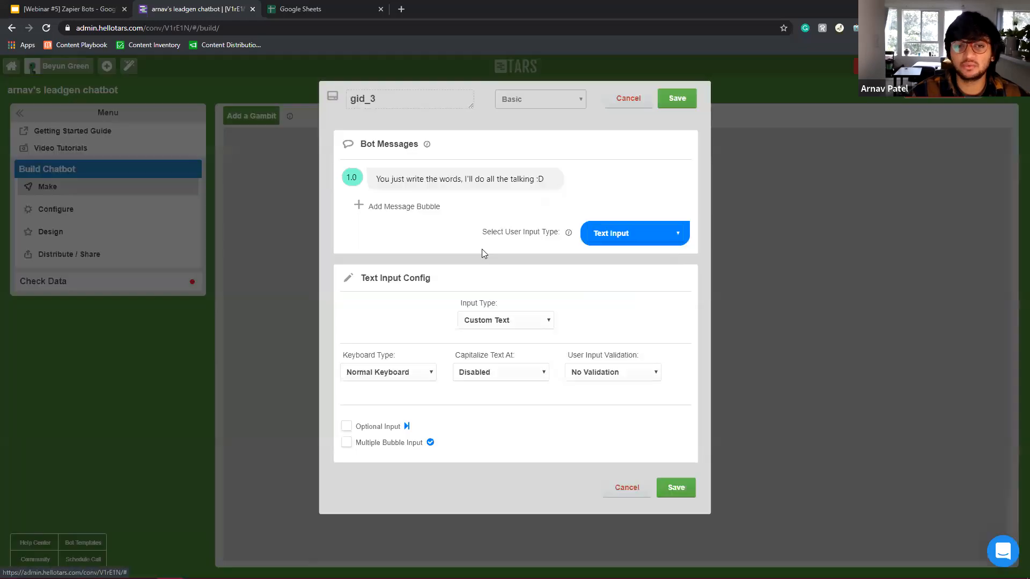
type("email")
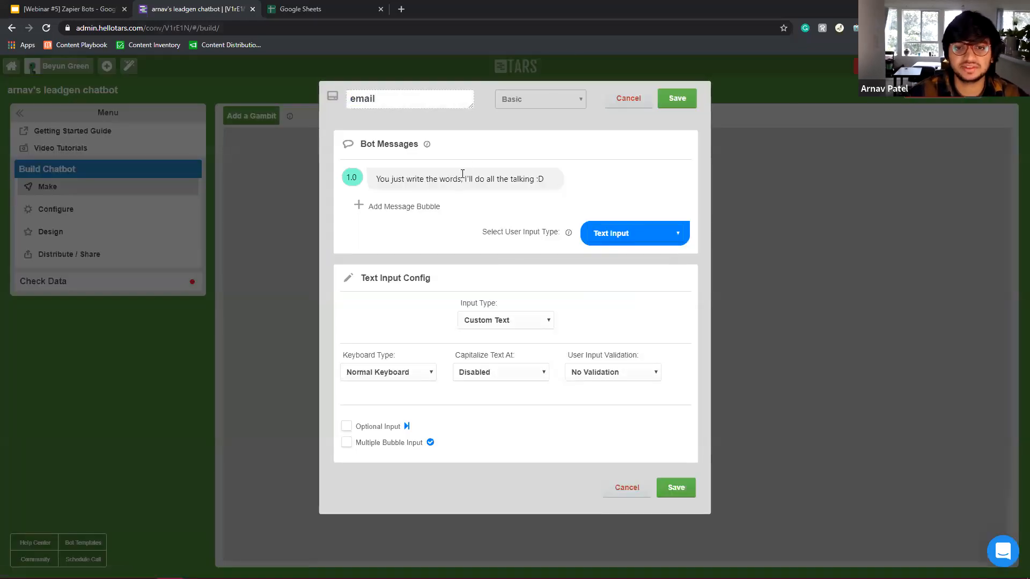
Replace the first message with 'Nice to meet you {{ursp.name}}' and save the gambit.
left_click(463, 174)
triple_click(460, 178)
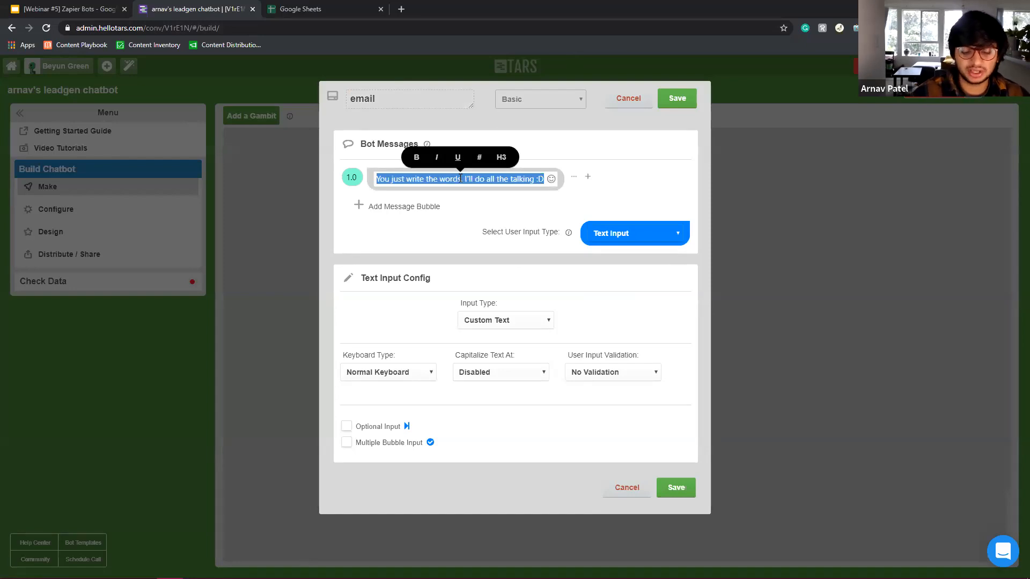
type("Nice to meet you")
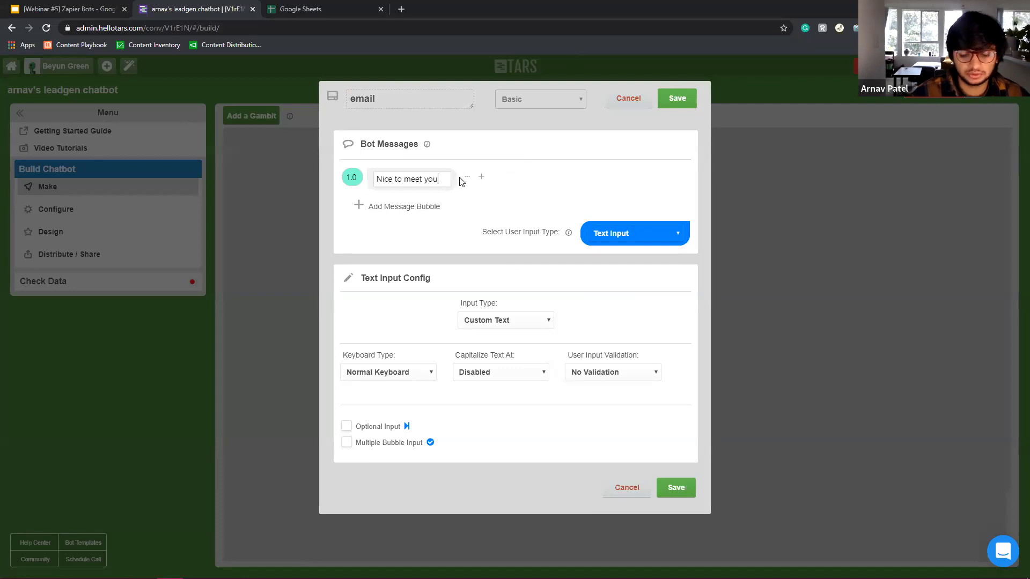
type(" {{ursp")
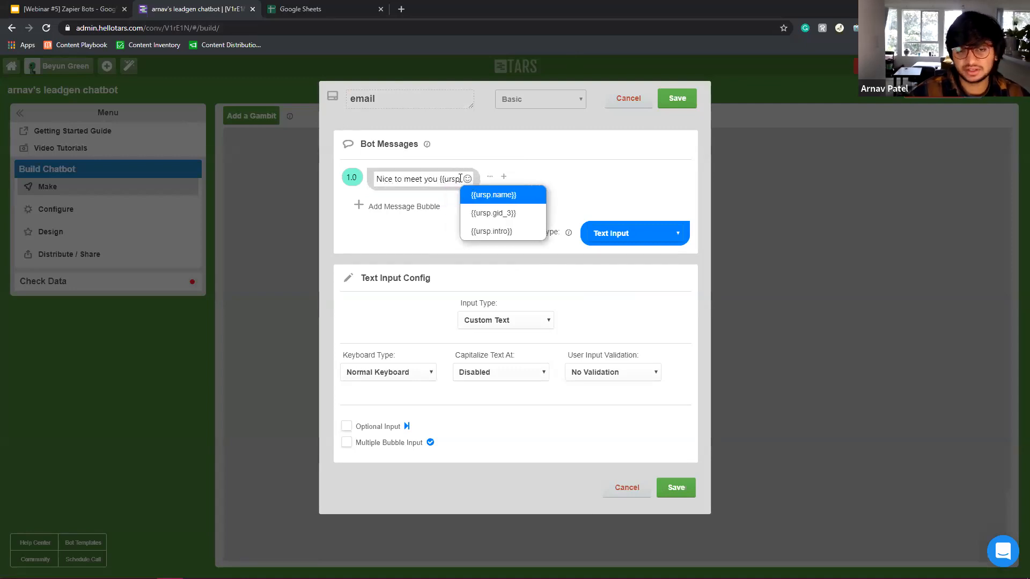
key("Return")
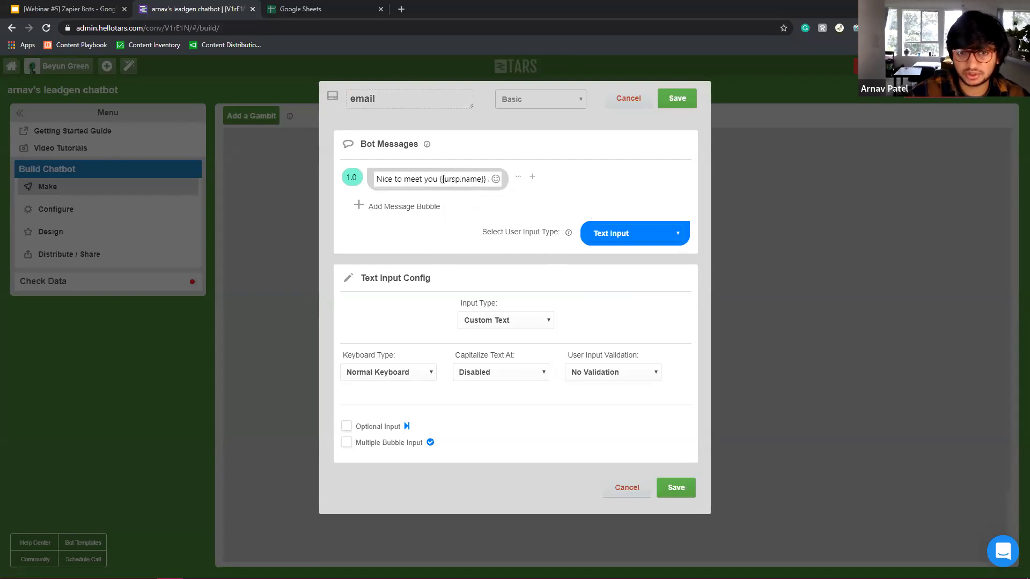
left_click_drag(453, 182, 487, 181)
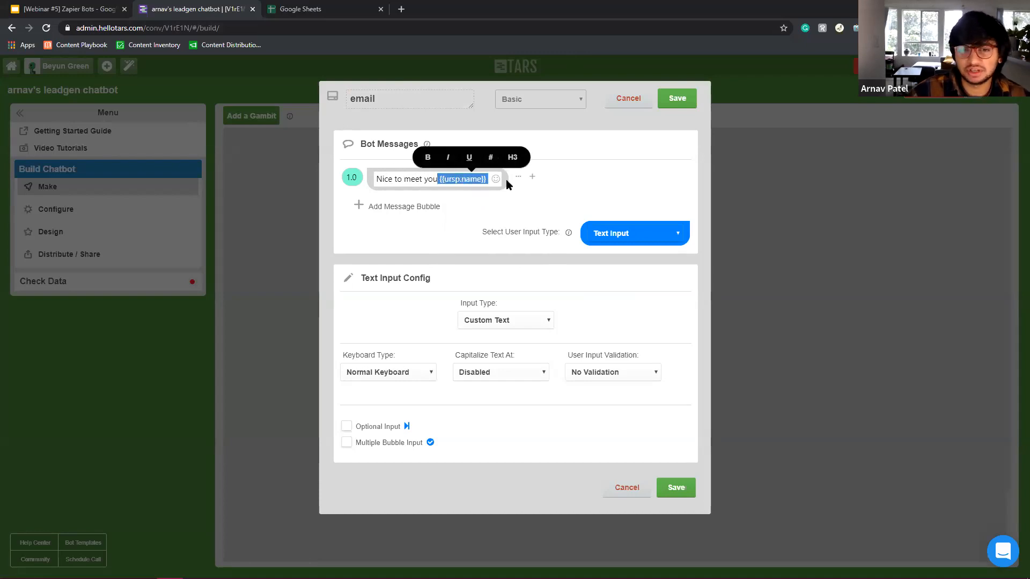
left_click(677, 98)
Review the name gambit, then add a second message to the email gambit and clear its title.
left_click(572, 290)
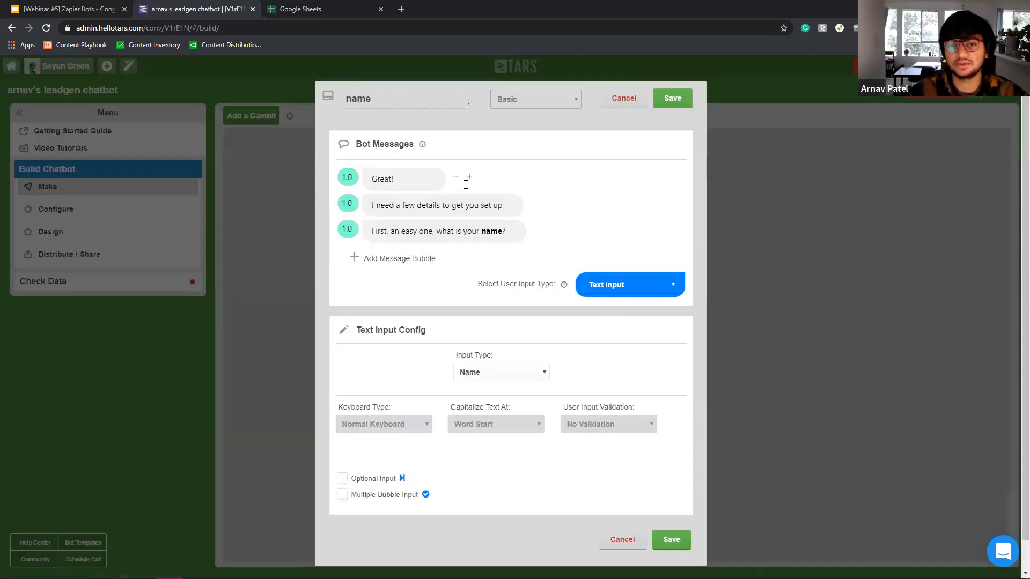
key("Escape")
left_click(570, 385)
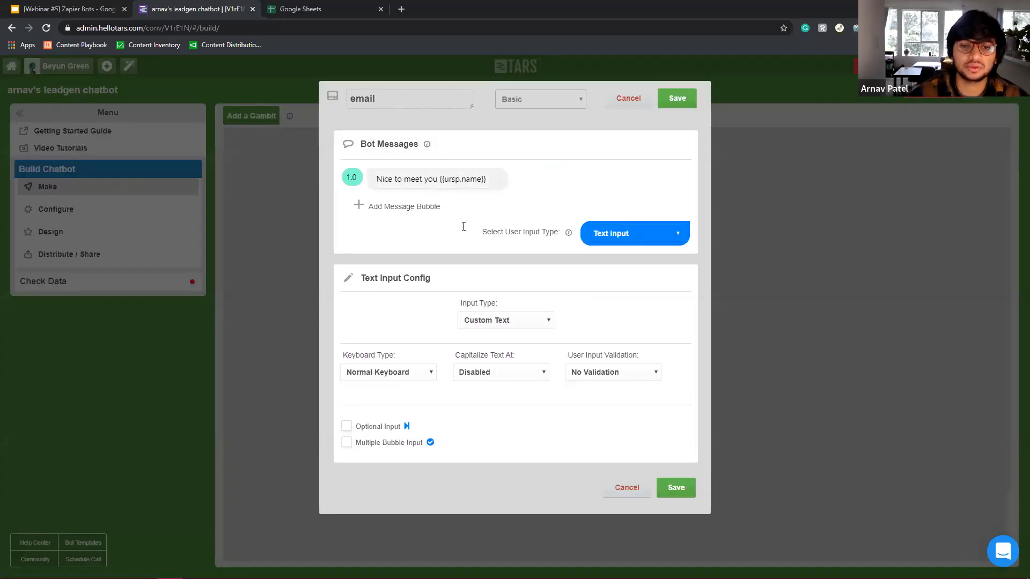
left_click(406, 209)
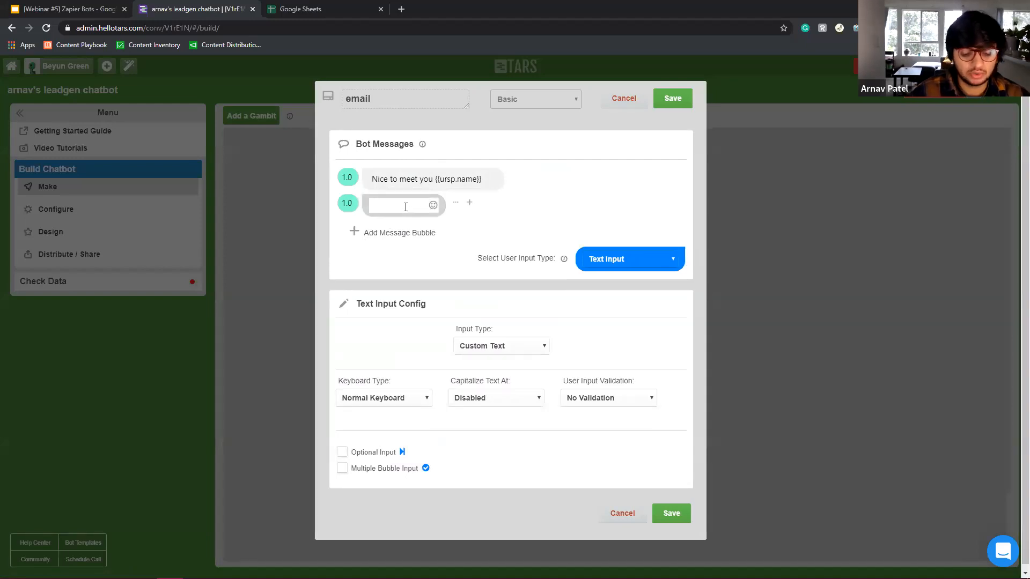
left_click_drag(393, 104, 201, 116)
key("BackSpace")
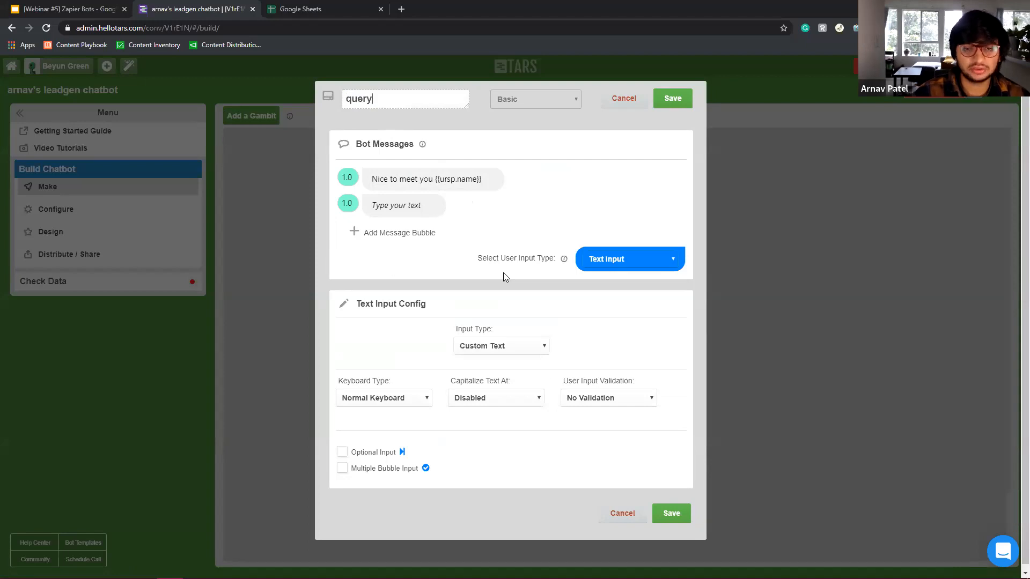
Write 'What do you want to talk to Arnav about?' with an example hint as message two, delay 2.0, and save.
left_click(417, 207)
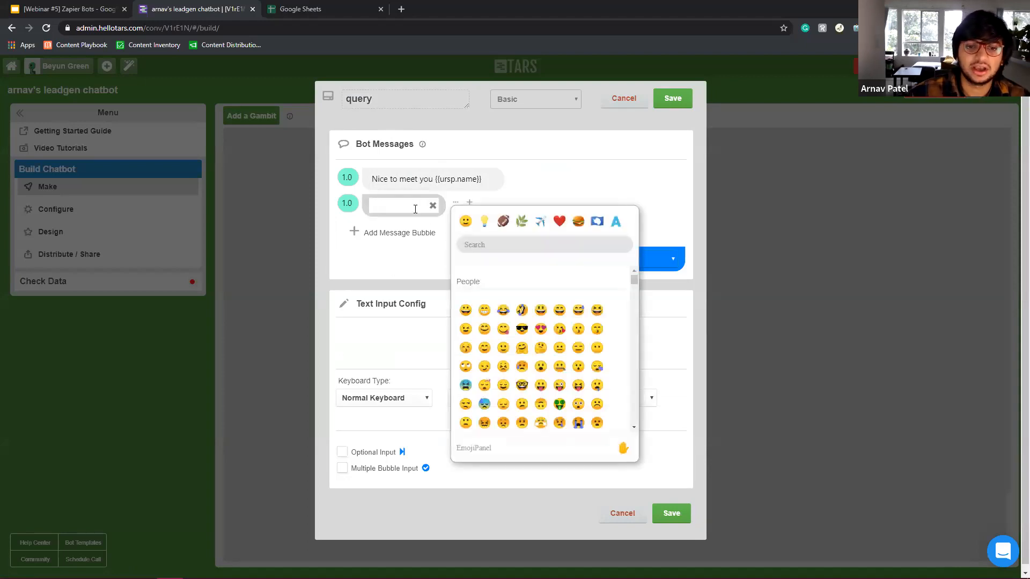
left_click(433, 206)
left_click(389, 206)
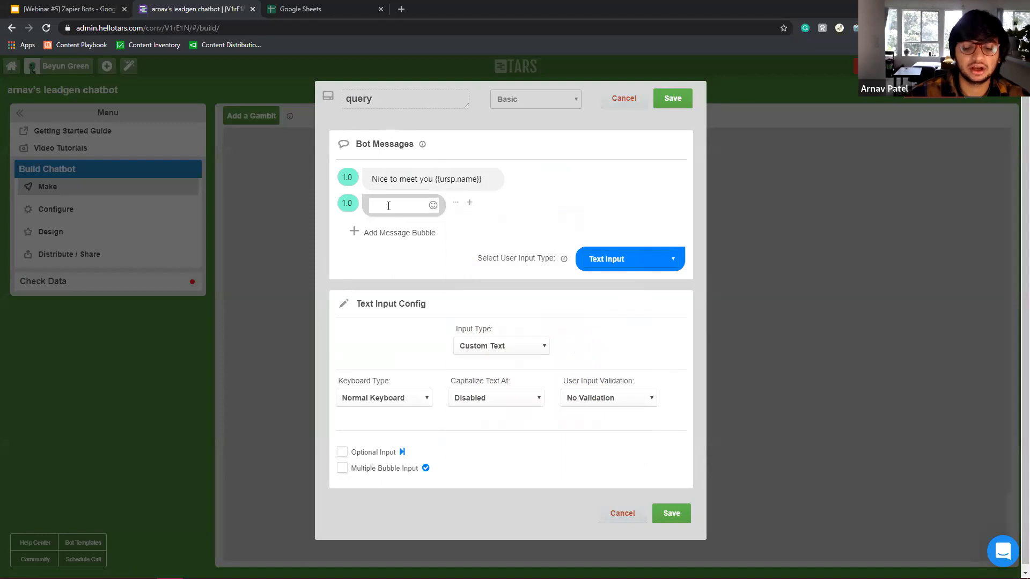
type("What")
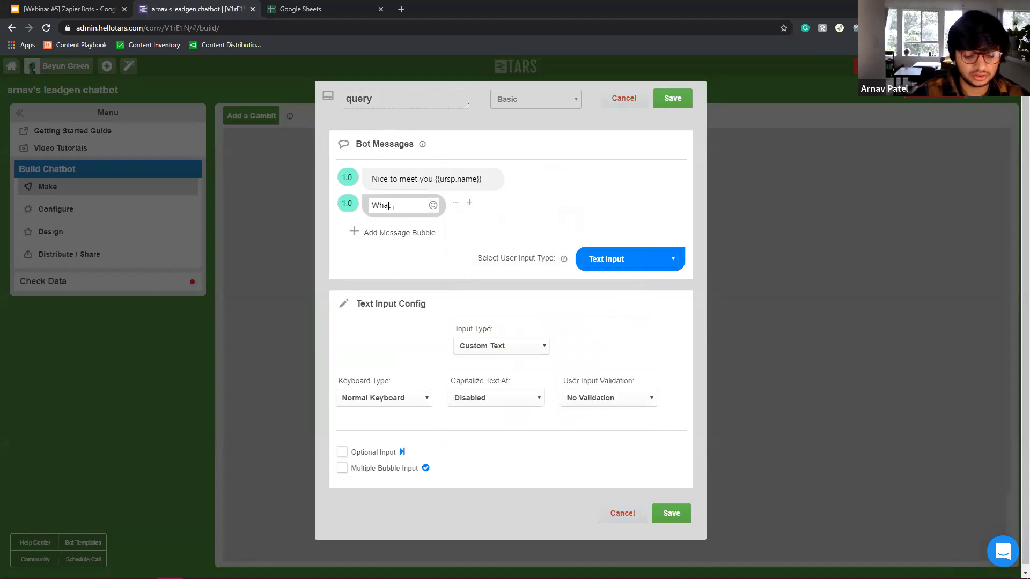
type(" do you want to")
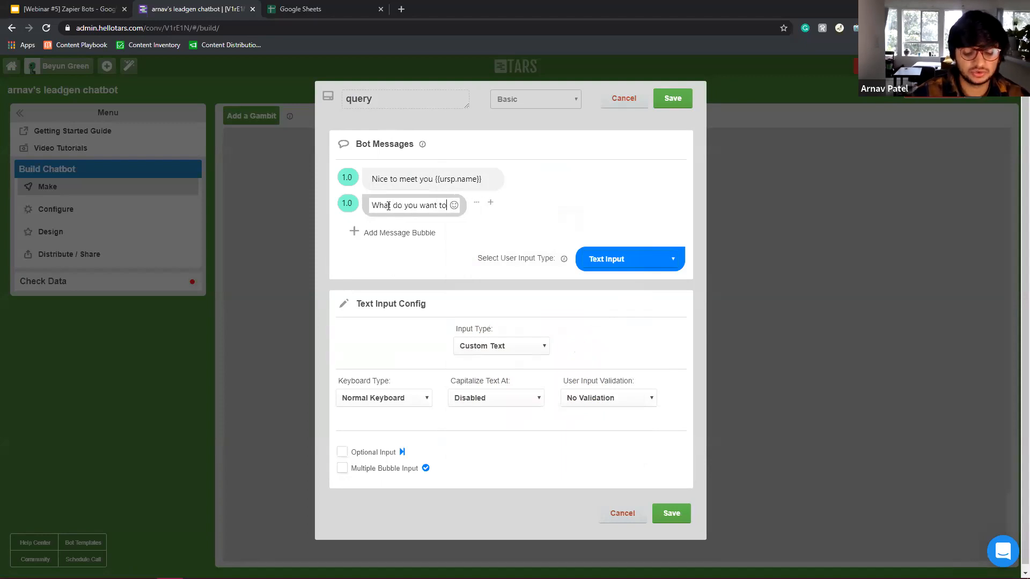
type(" talk to Arna")
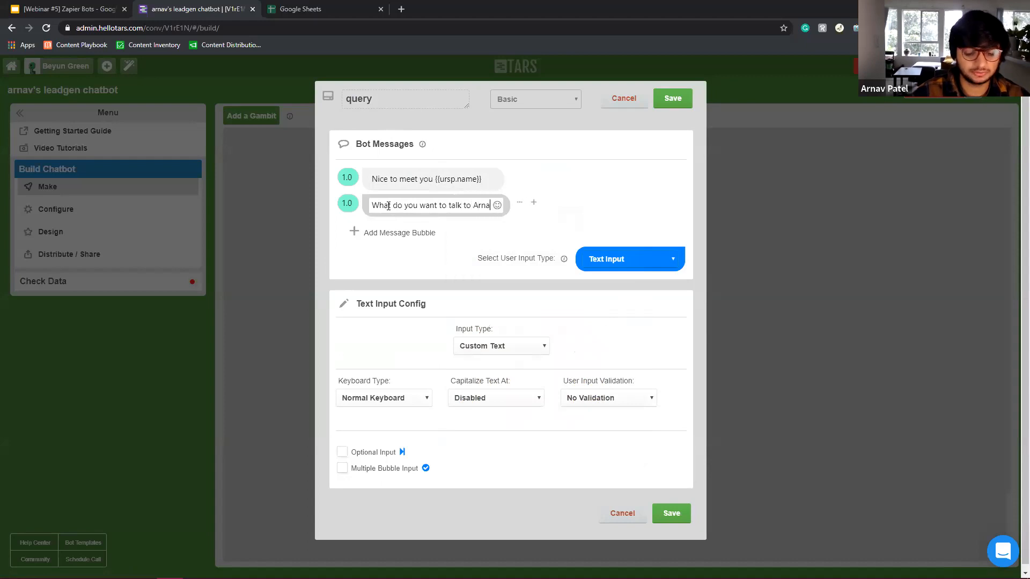
type("v about? ")
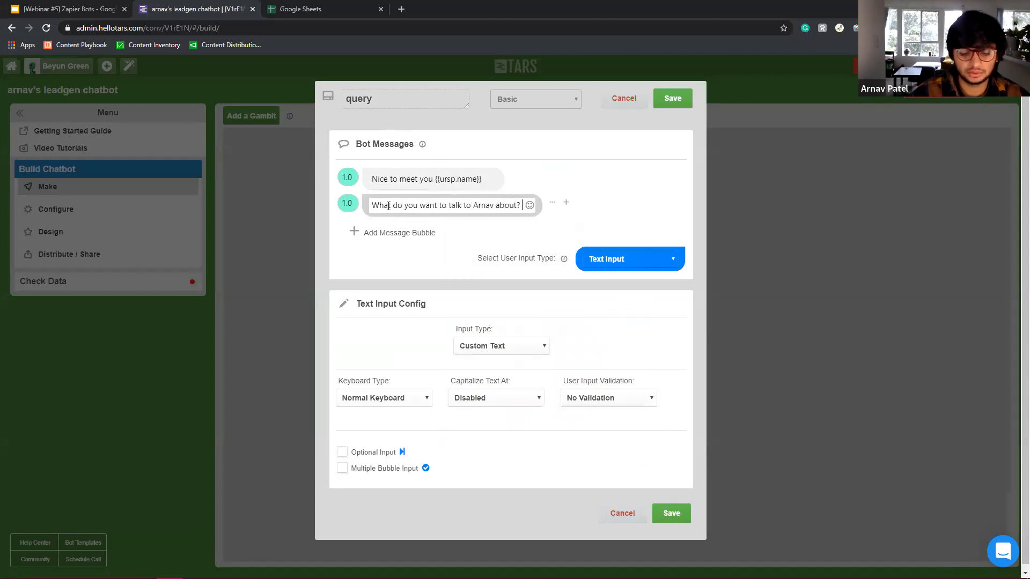
type("(e.g. t")
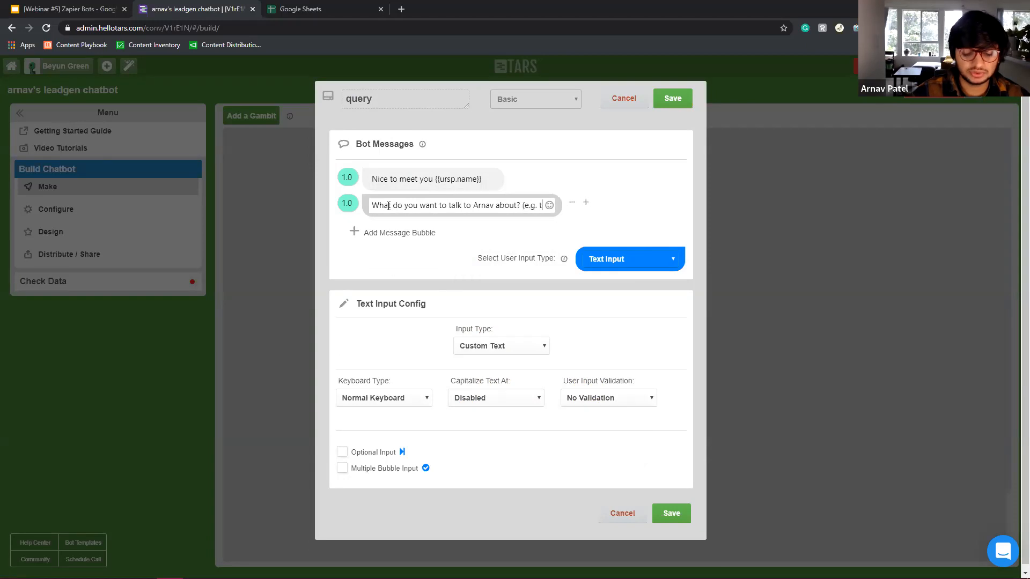
type("ell us about your business!")
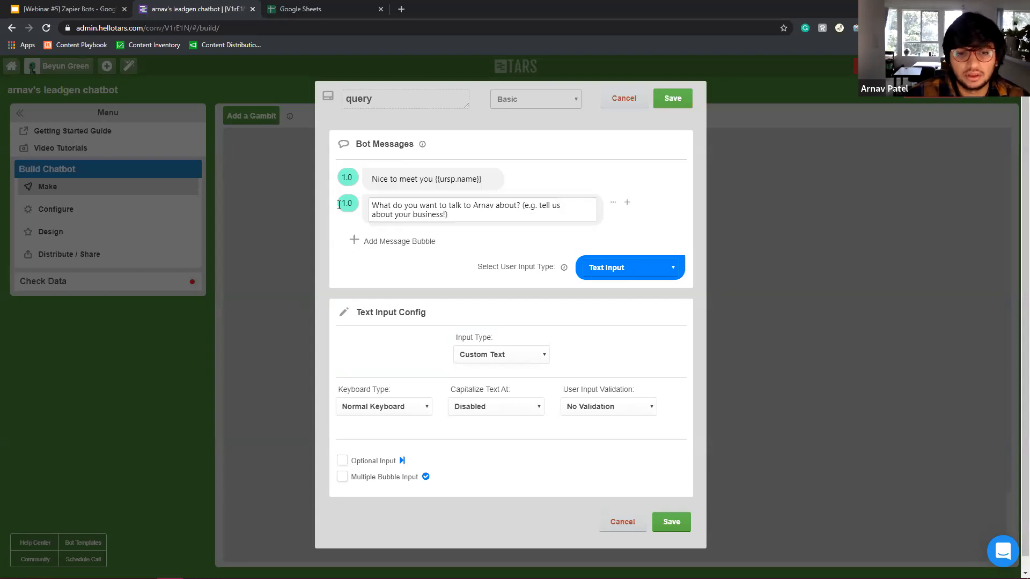
left_click_drag(346, 205, 300, 200)
type("2")
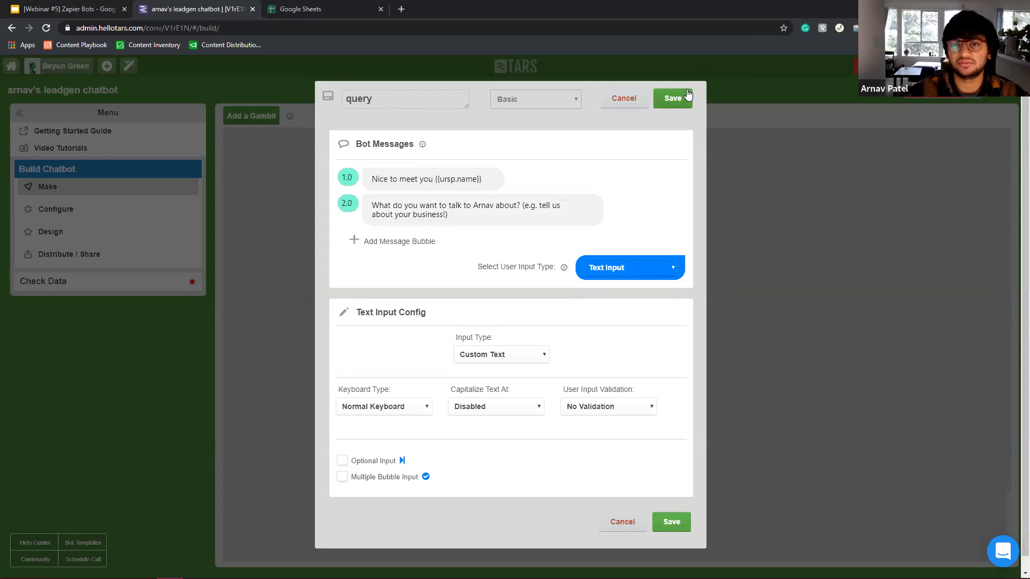
left_click(673, 98)
scroll(755, 314, "down", 2)
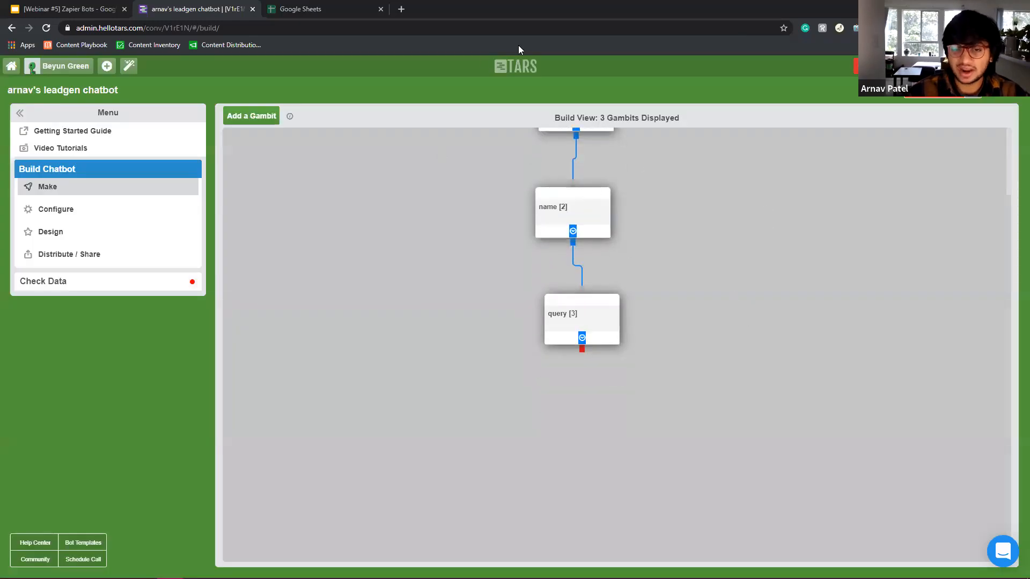
Add a new gambit below query [3], connect it, and start titling it 'email'.
left_click(250, 117)
left_click_drag(724, 348, 563, 405)
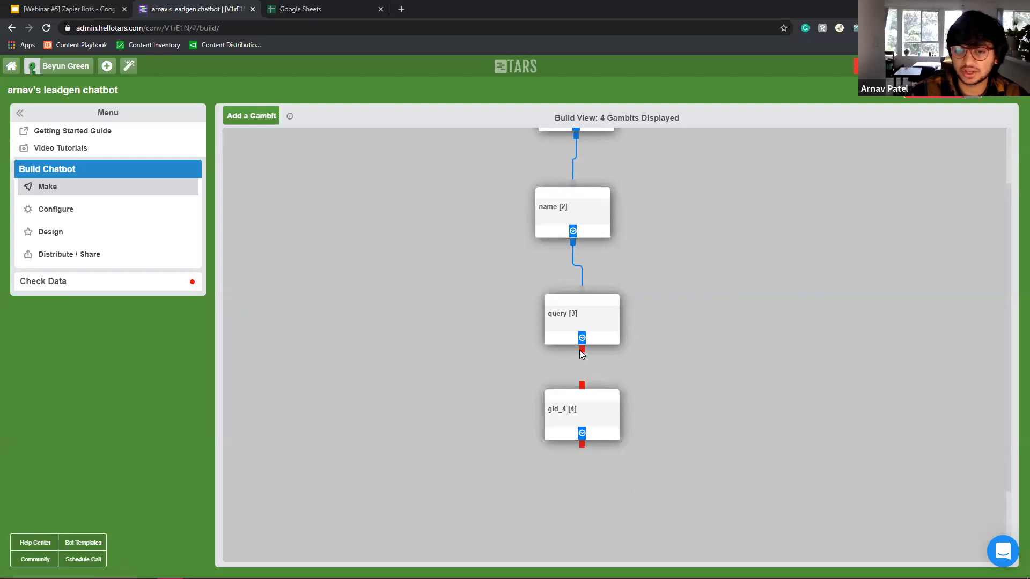
left_click_drag(582, 350, 587, 410)
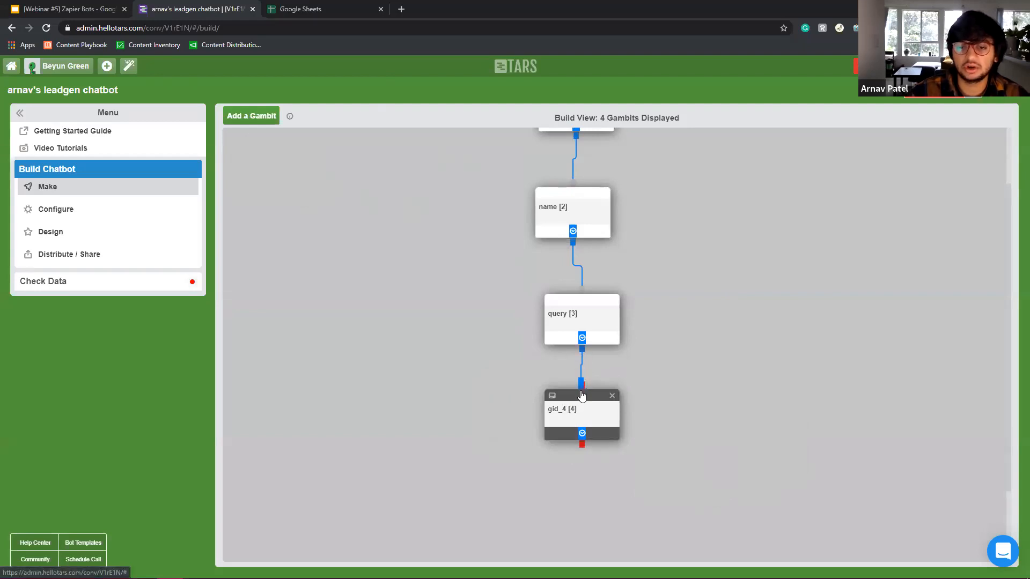
left_click(588, 411)
double_click(423, 94)
type("email")
Write messages 'Got it' and 'To confirm your request, I need your email id', marking 'email id' bold.
left_click(405, 178)
key("ctrl+a")
type("Go")
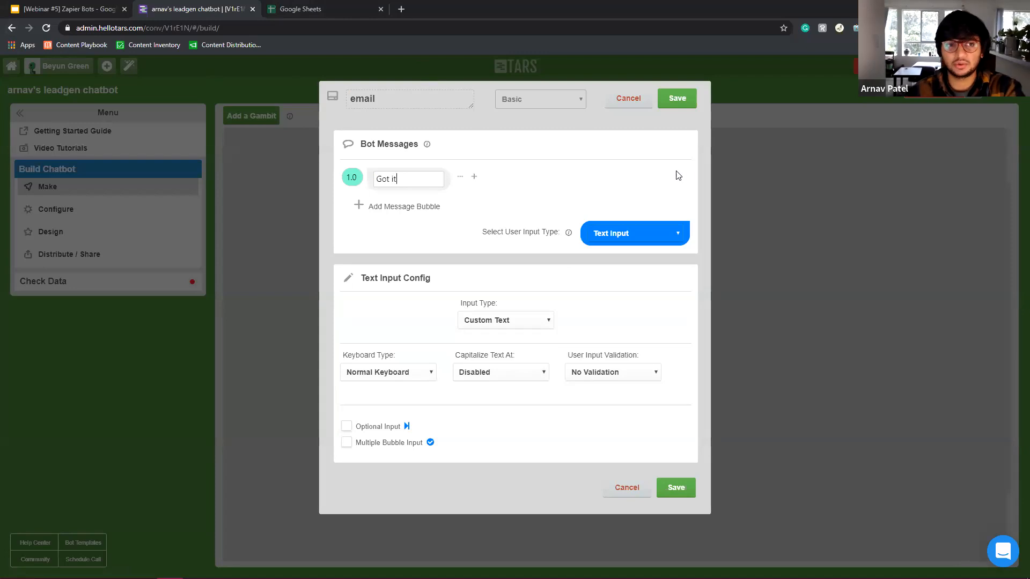
left_click(390, 208)
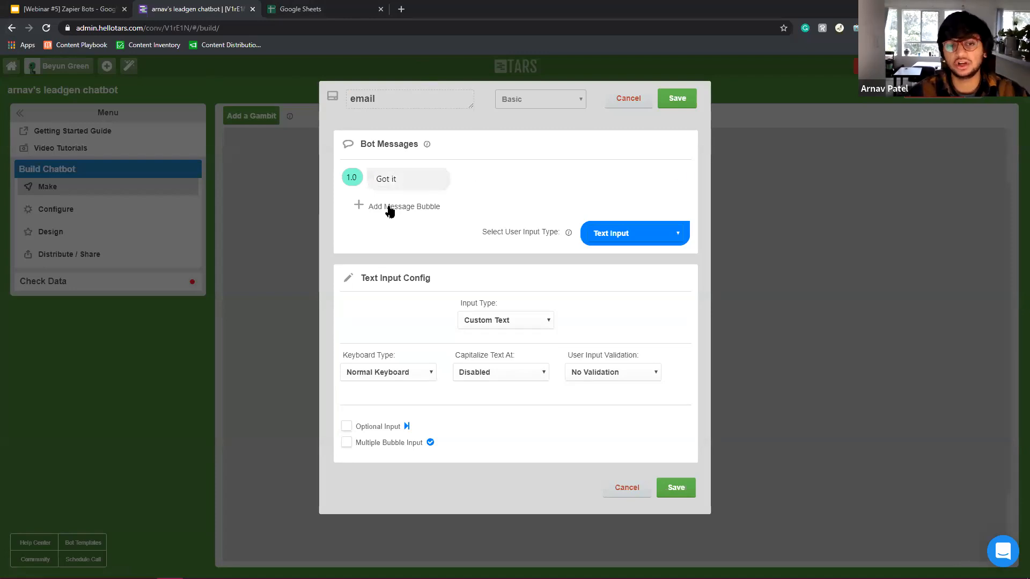
left_click(390, 209)
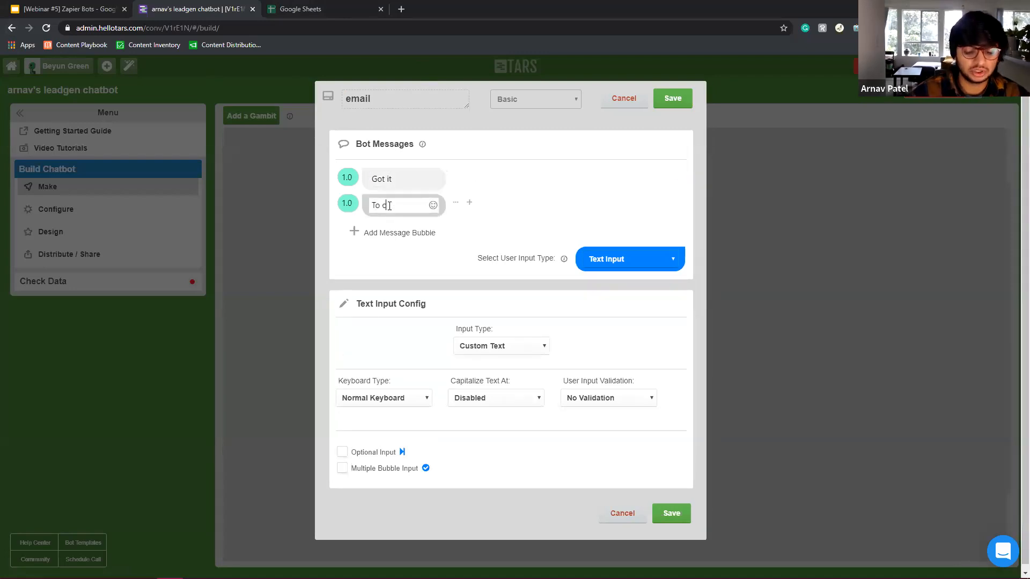
type("To confirm your request")
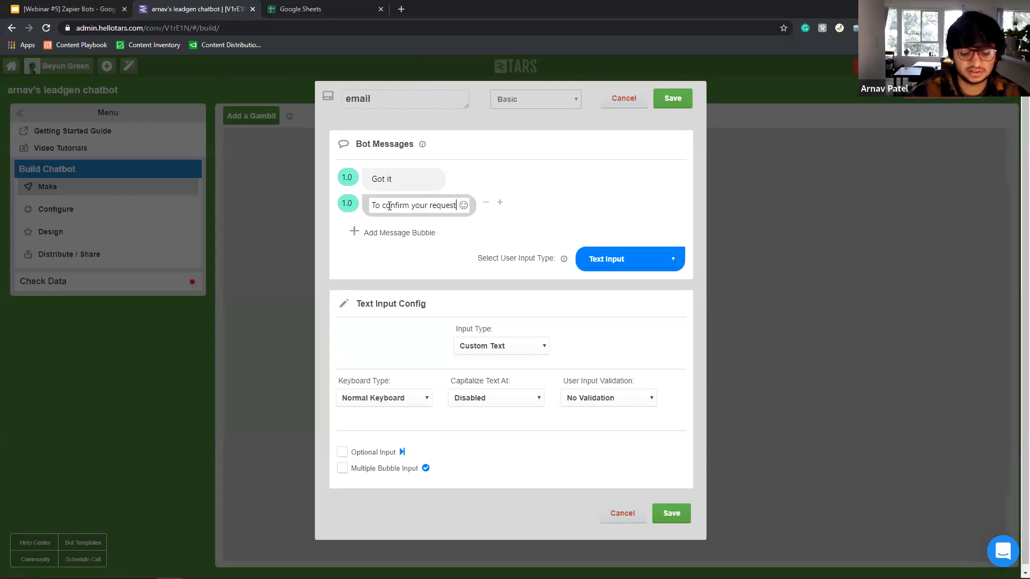
type(", I ne")
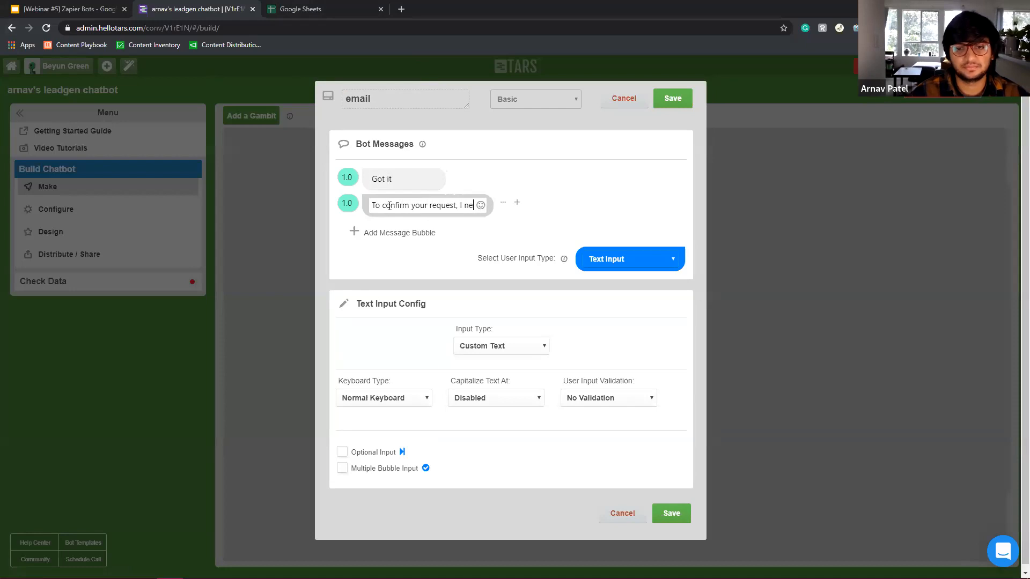
type("ed your email")
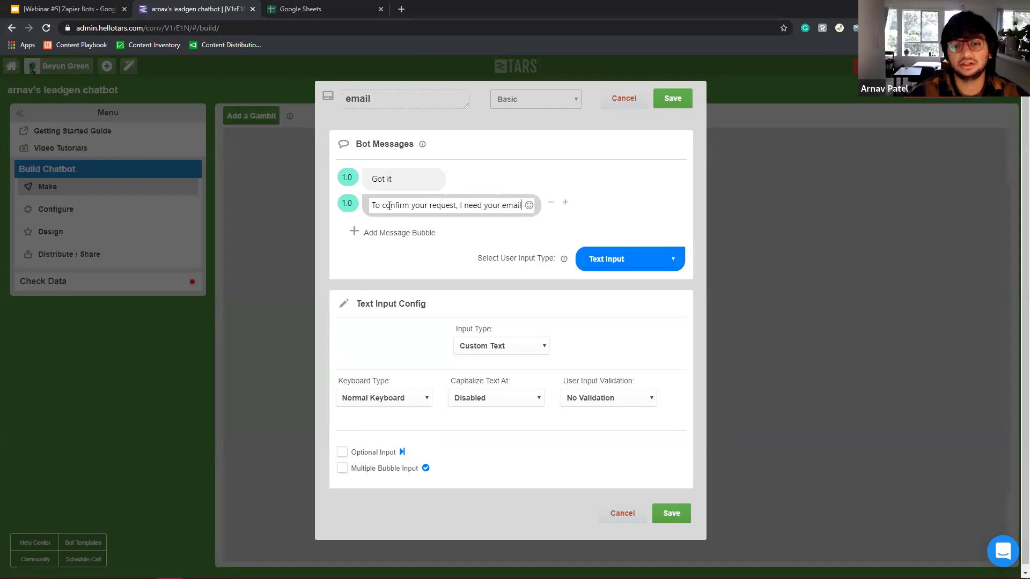
type(" id")
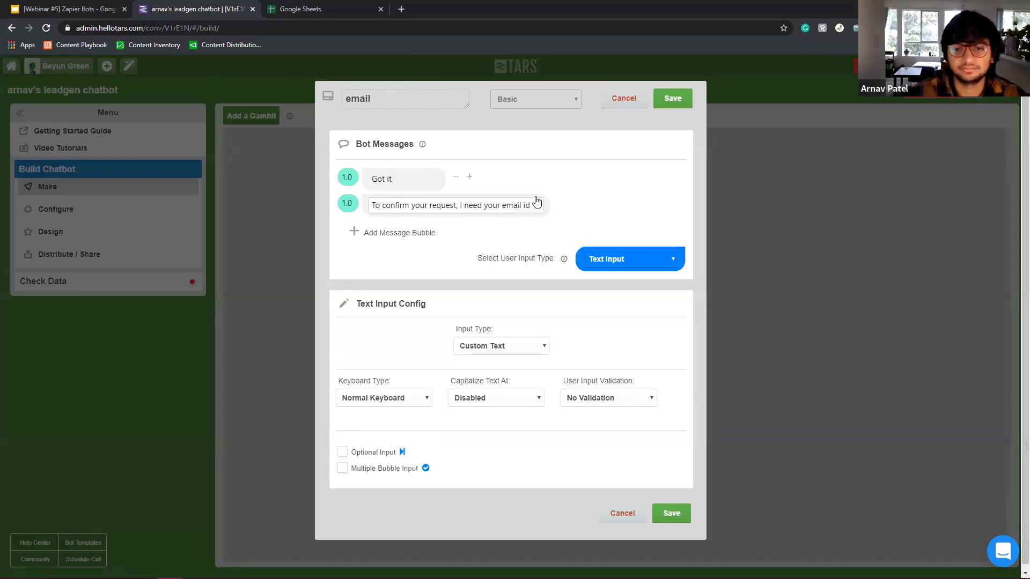
left_click_drag(503, 206, 710, 214)
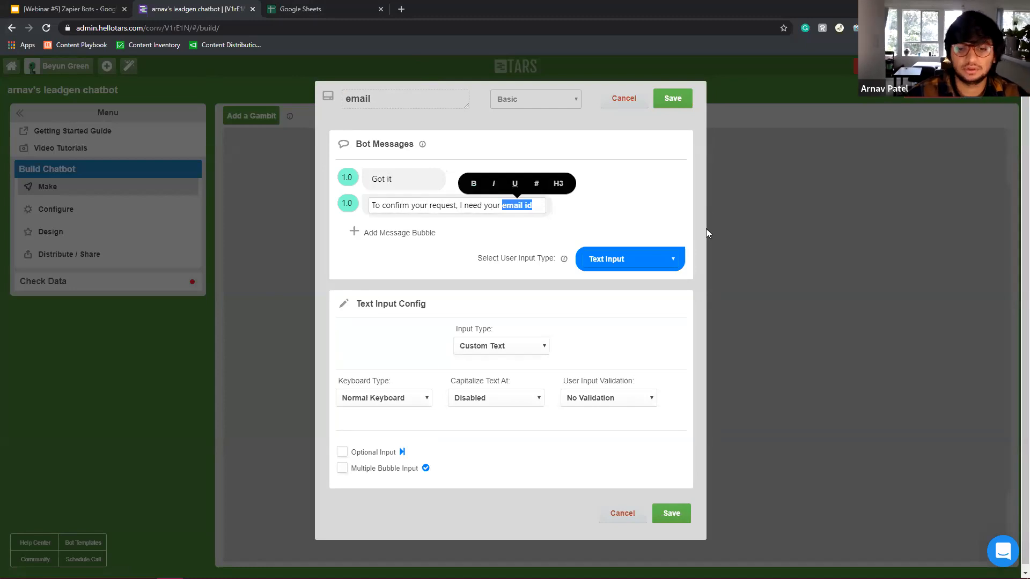
Set the expected input type to Email, adjust the second message's delay, and save.
left_click(483, 346)
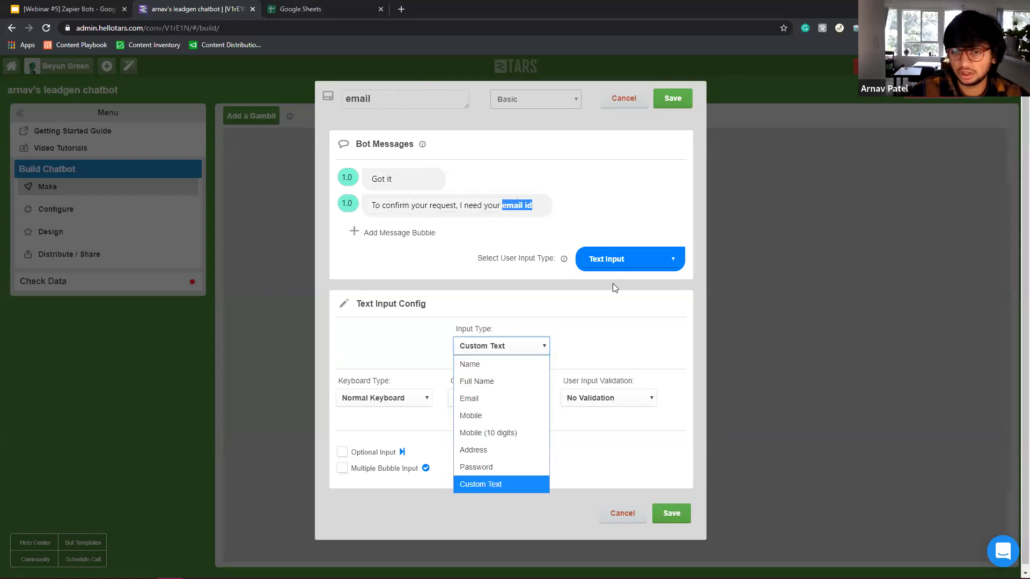
left_click(500, 400)
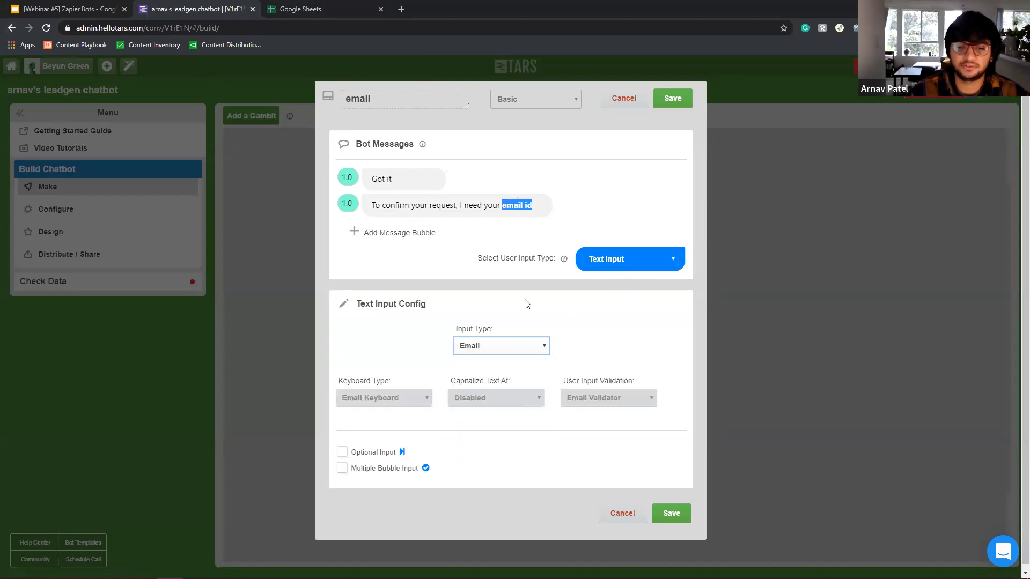
left_click(348, 202)
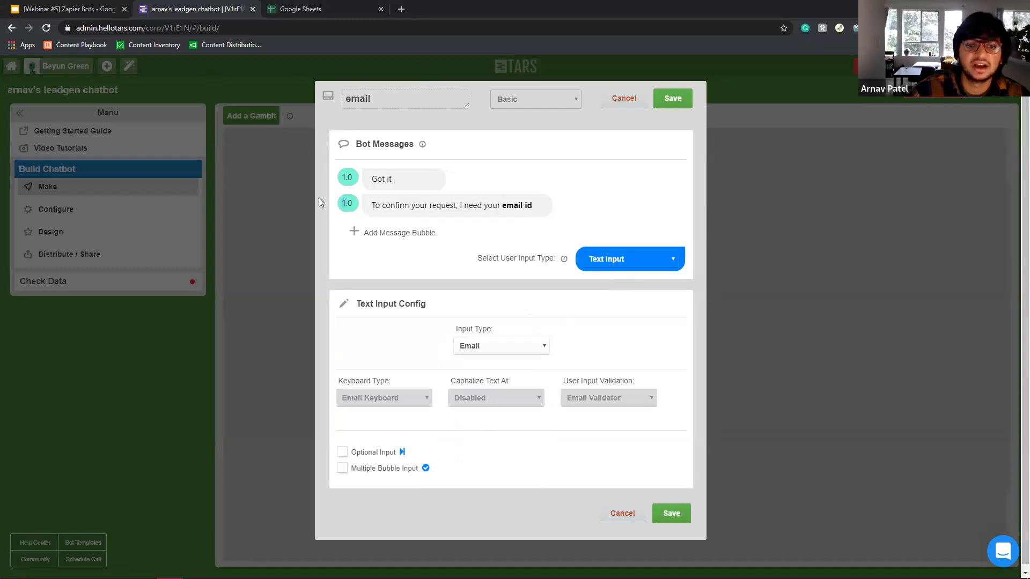
left_click(672, 514)
Add a fifth gambit below email [4] and connect it.
left_click(272, 118)
left_click_drag(258, 179, 570, 522)
left_click_drag(583, 448, 582, 515)
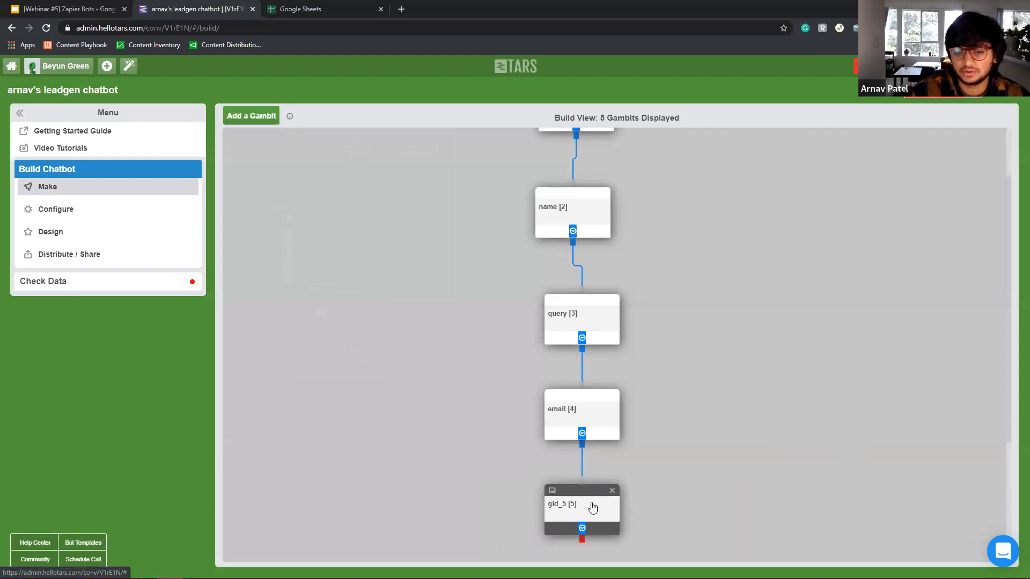
Rename gid_5 to 'end' with messages 'Thank you!' and 'I have submitted your request, expect an email from Arnav later'.
left_click(590, 504)
left_click_drag(423, 104, 92, 95)
type("e")
left_click(441, 181)
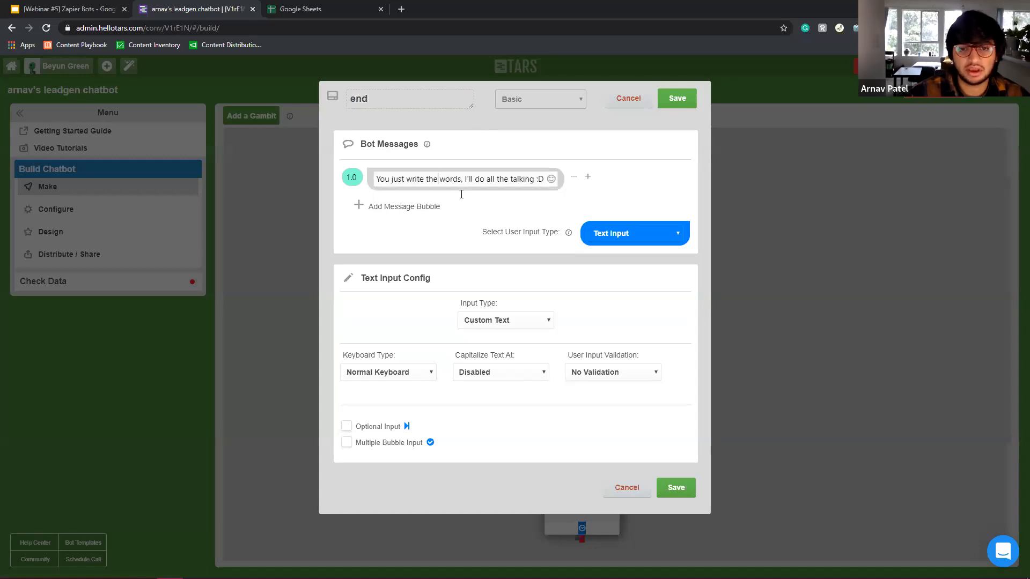
key("ctrl+a")
type("T")
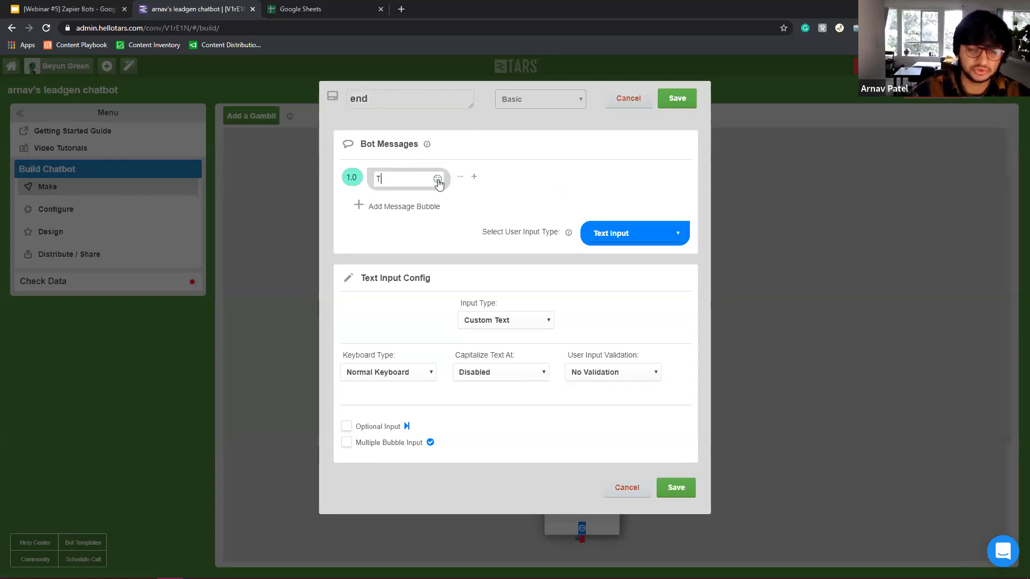
type("hank you!")
left_click(425, 206)
type("I have submitted your request, expect an email from Arnav lat")
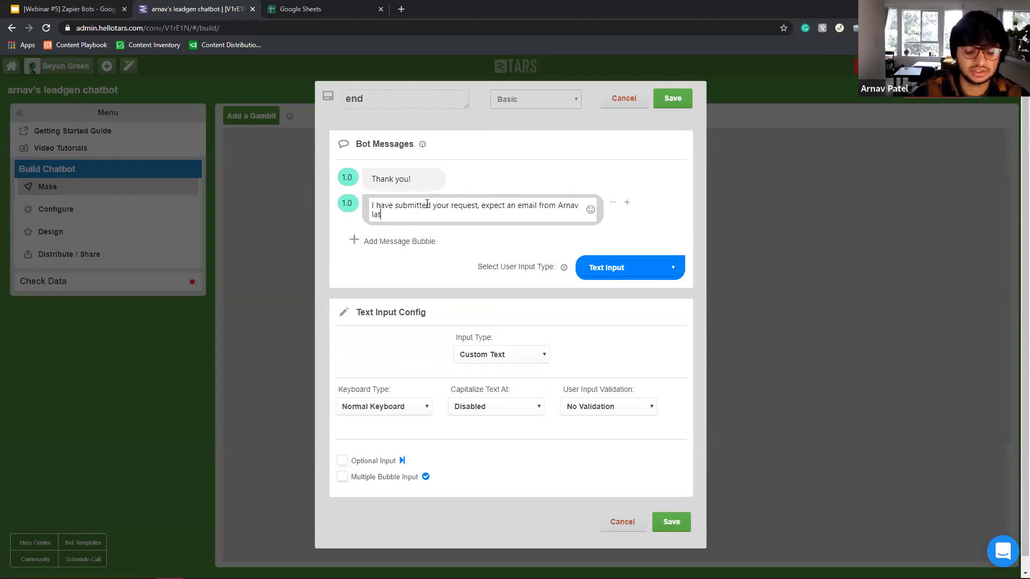
Set the second message's delay to 2, choose Auto Page Redirection as input type, and save.
double_click(348, 203)
type("2")
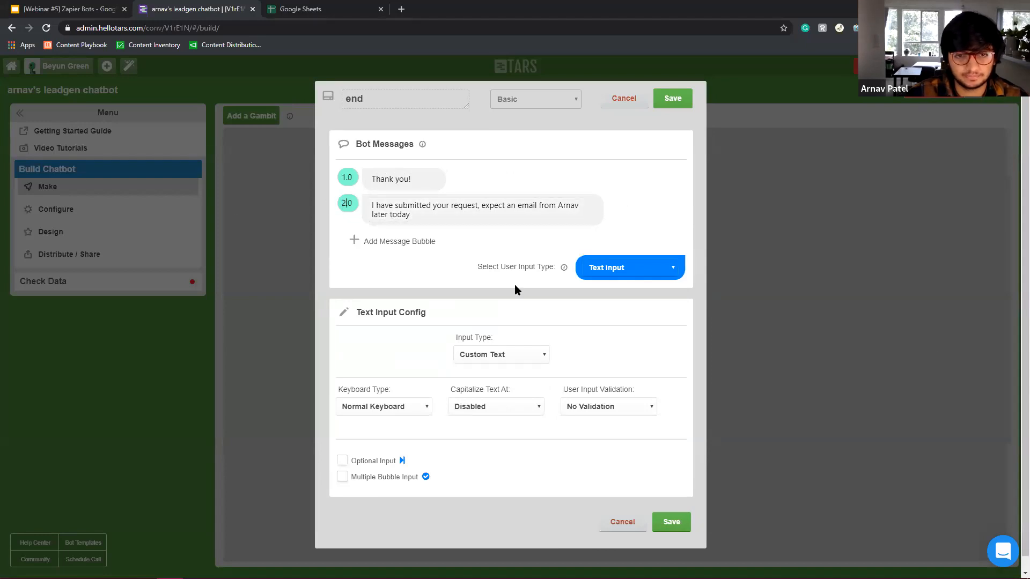
left_click(621, 269)
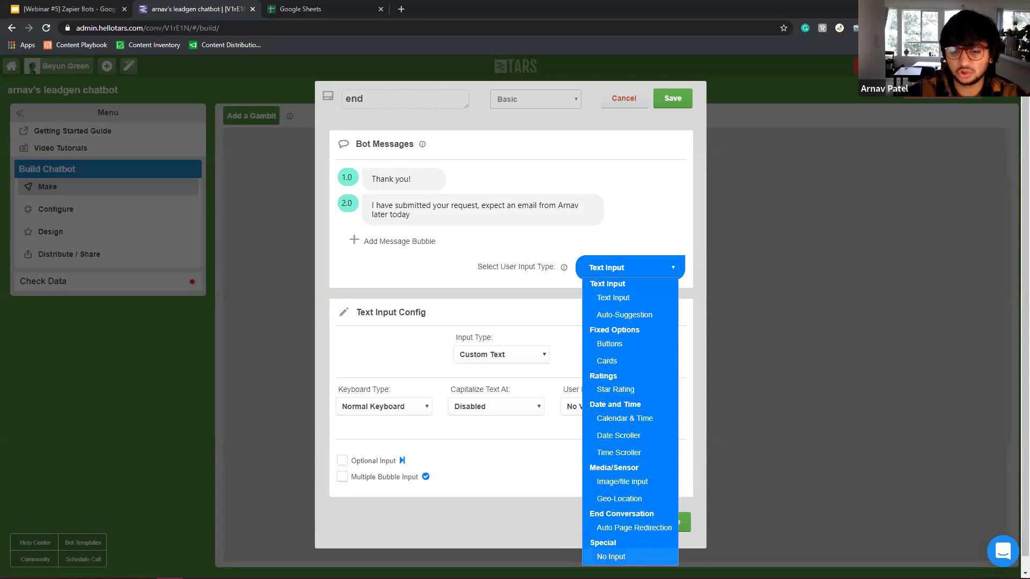
left_click(634, 528)
left_click(665, 436)
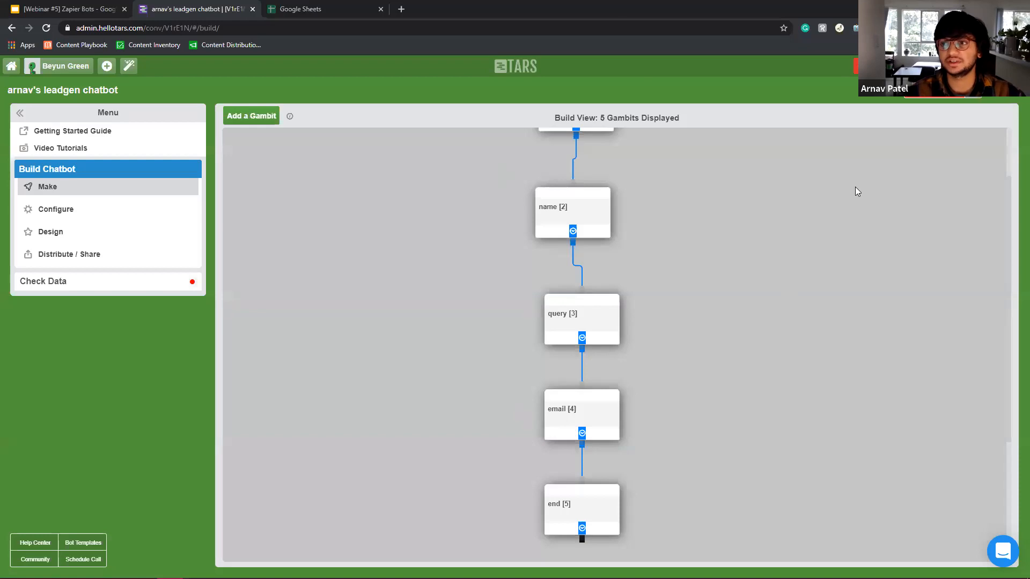
Launch the chatbot's landing page from the top of the build view for testing.
scroll(616, 344, "up", 2)
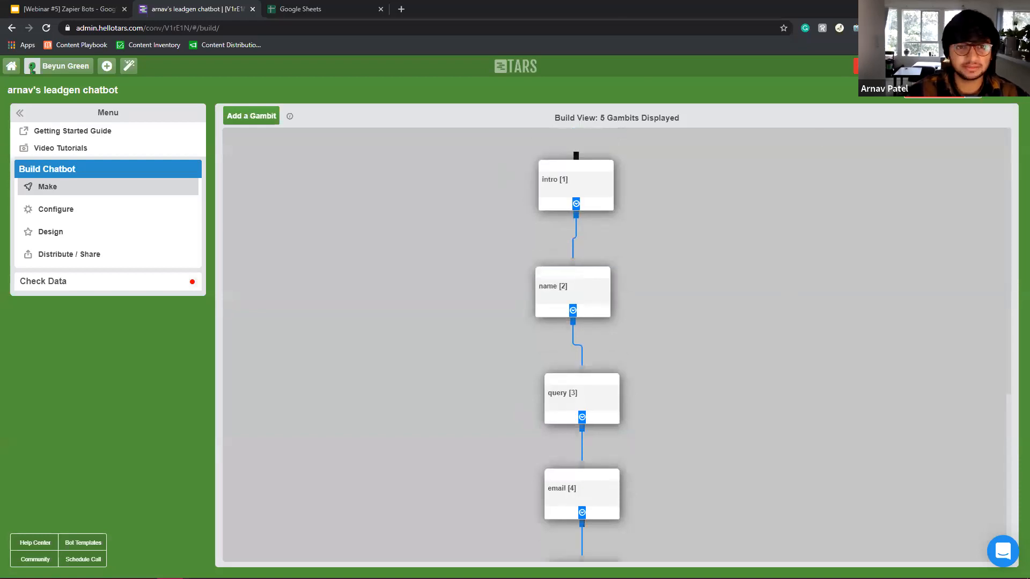
left_click(977, 97)
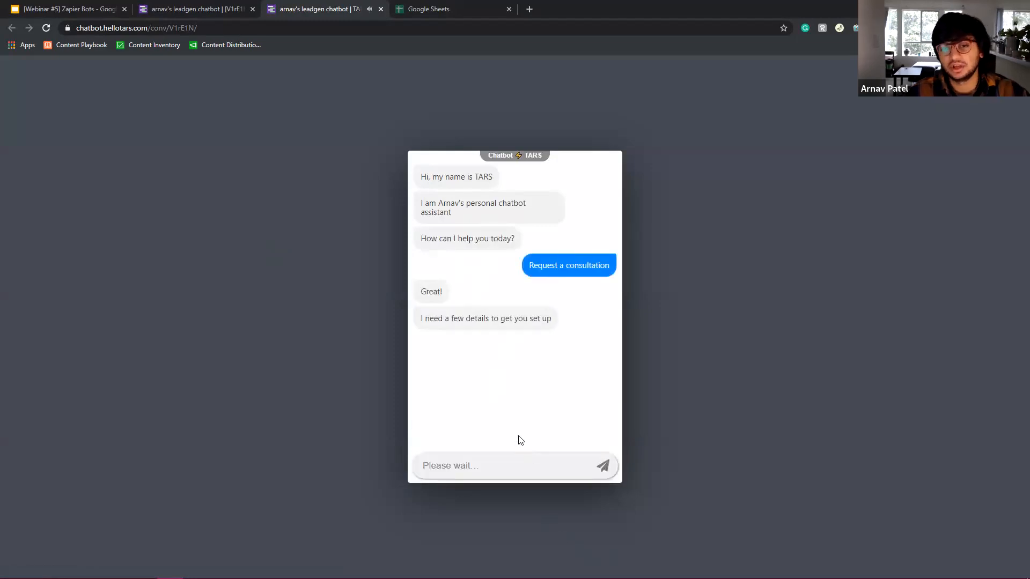
Answer the test chat with a name, a Zapier-chatbot consultation query and an email address, then return to the builder.
type("Arnav")
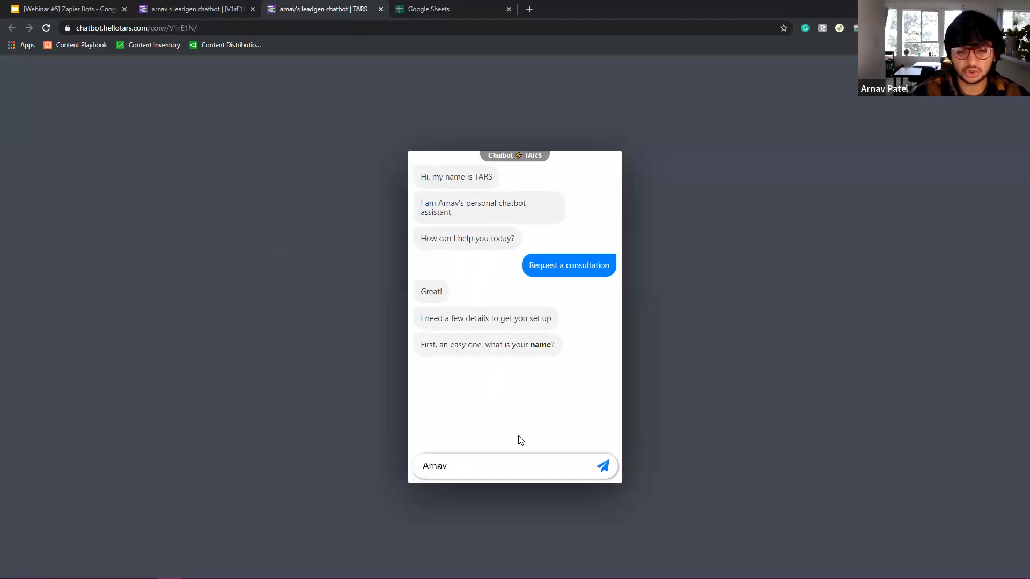
key("Return")
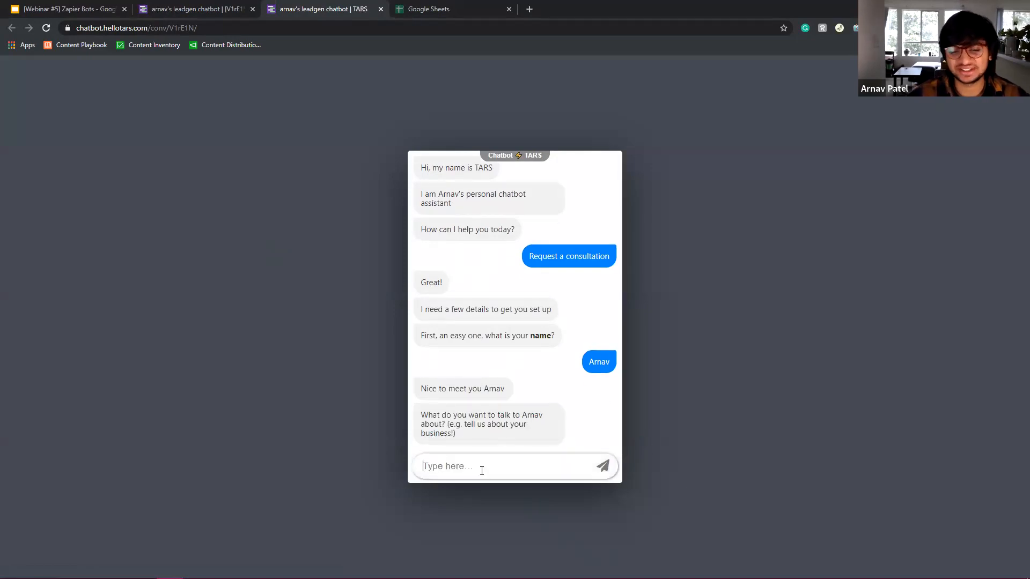
type("I need")
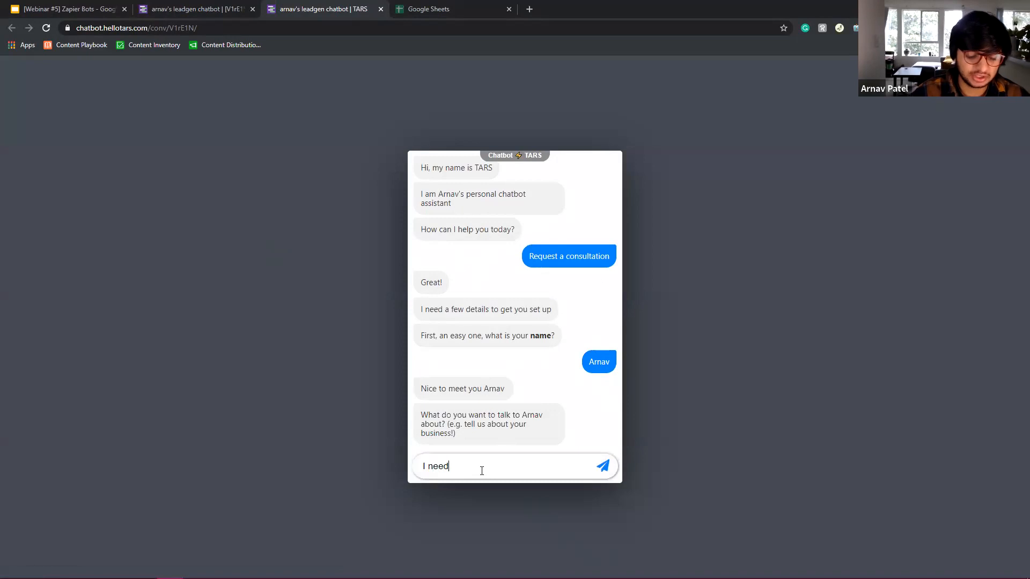
type(" help imple")
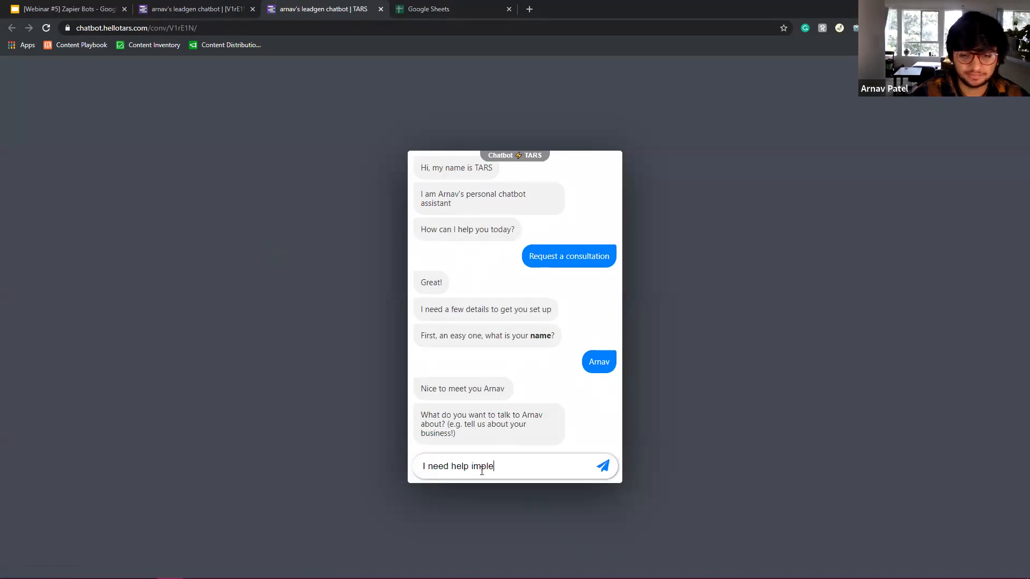
type("ementing a")
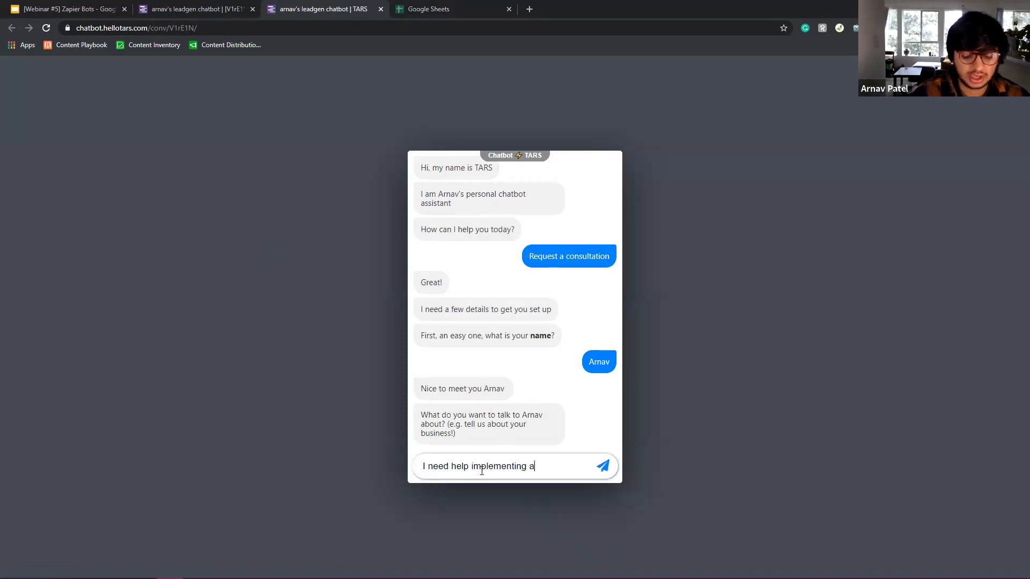
type(" chatbot with zapier in")
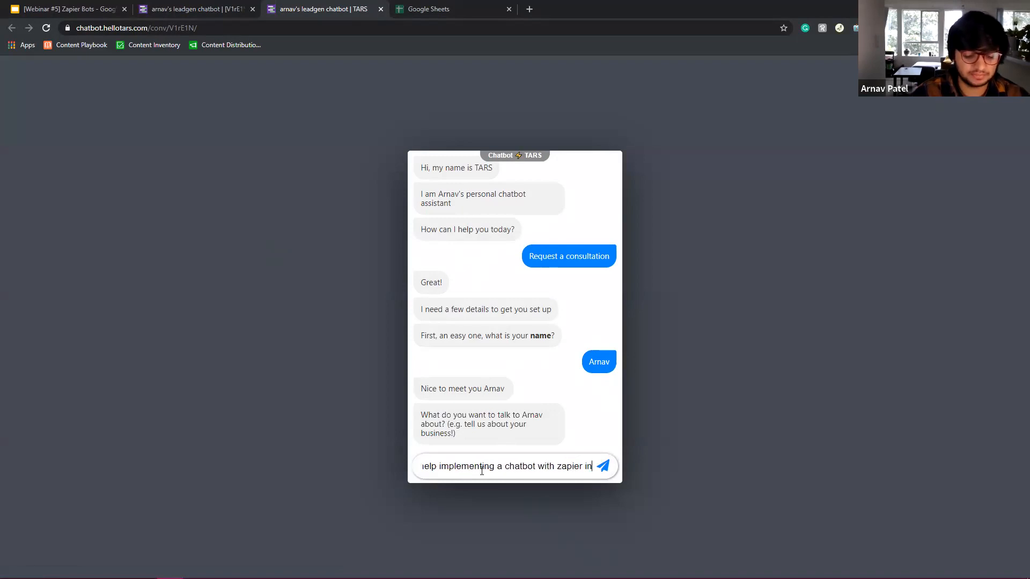
type("tegration for m")
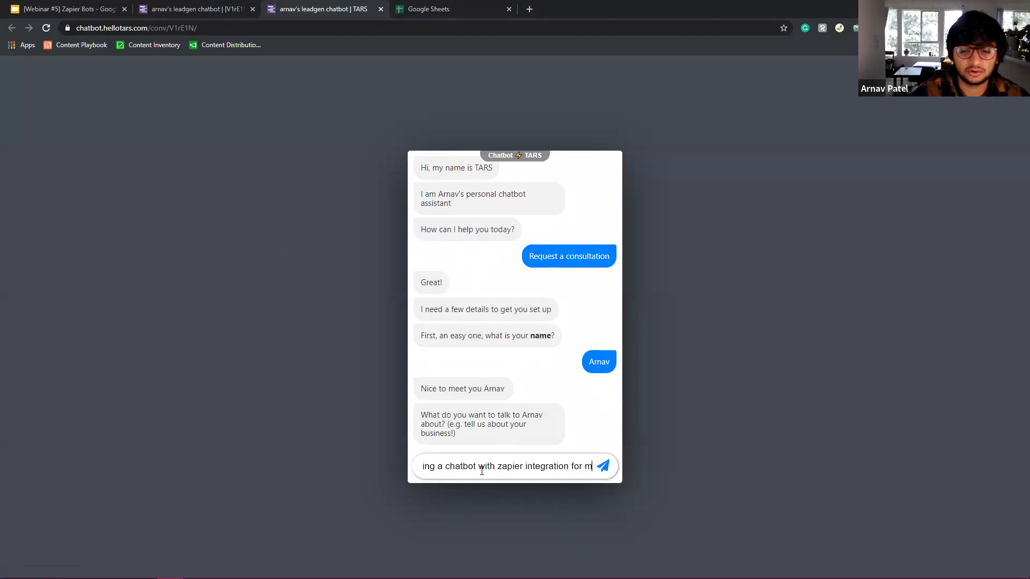
type("y chatbot bus")
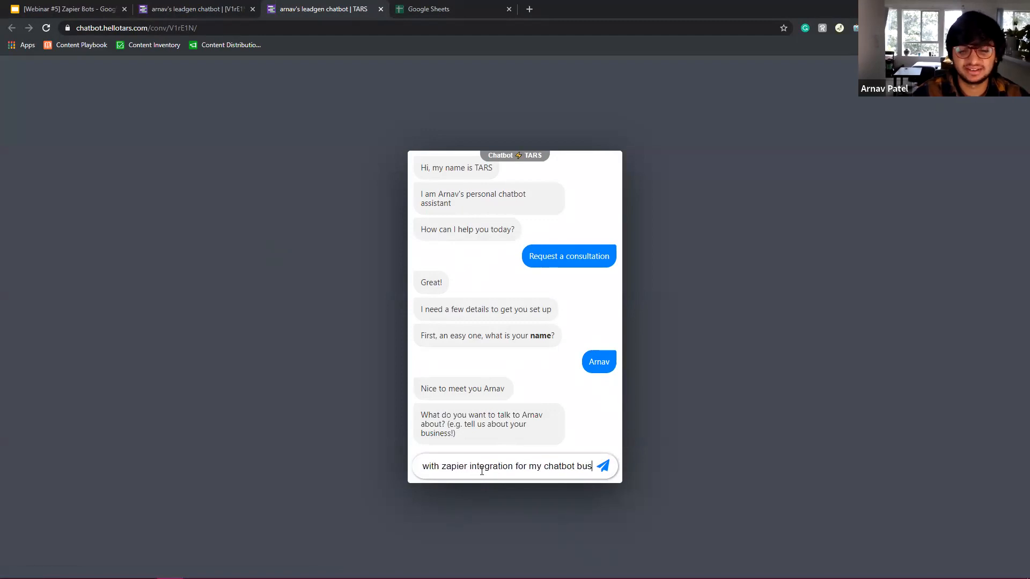
type("iness")
key("Return")
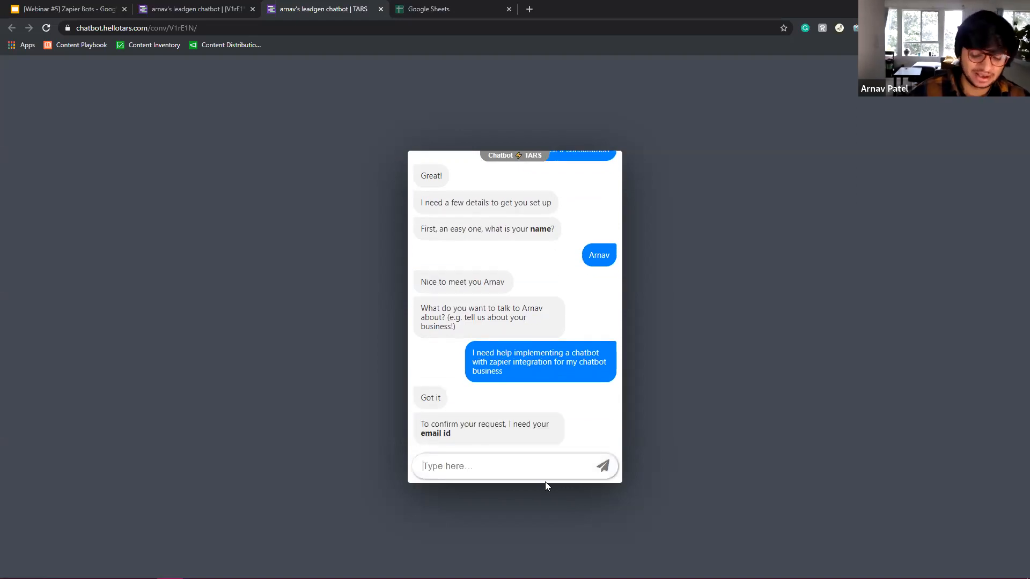
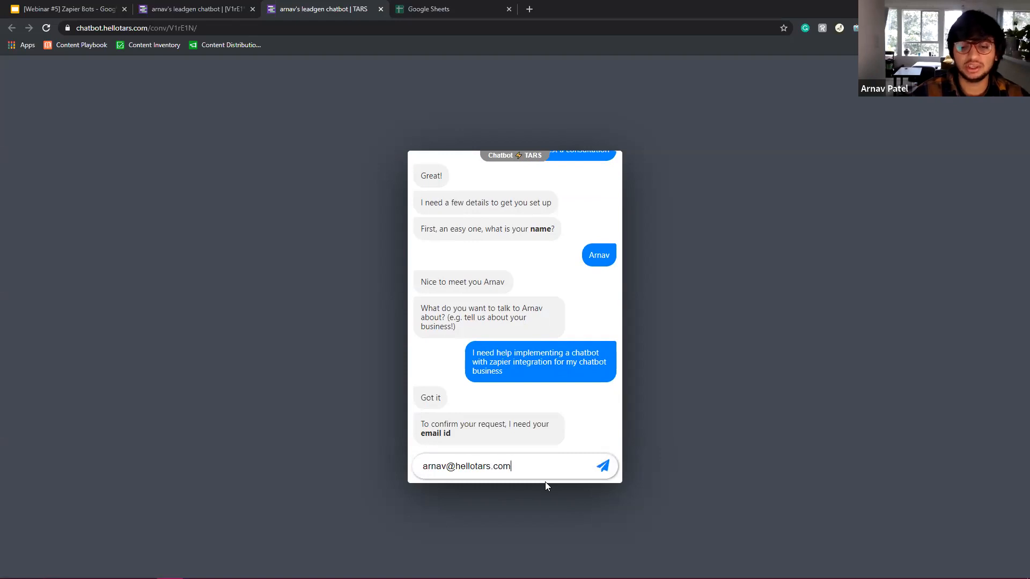
key("Return")
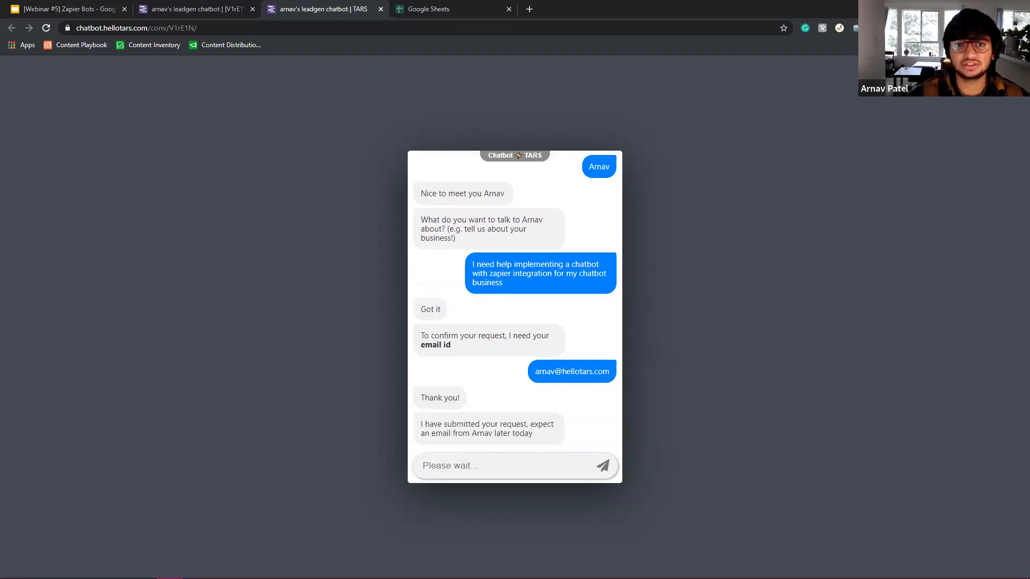
left_click(164, 7)
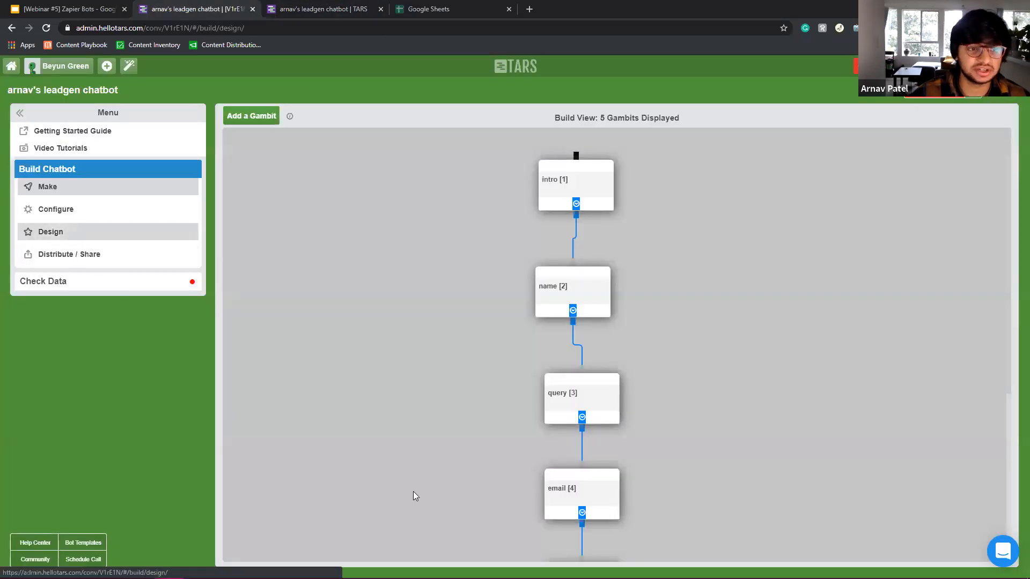
left_click(59, 232)
Try several colour themes, then apply and save the salmon, purple, cream and cyan theme.
left_click(926, 283)
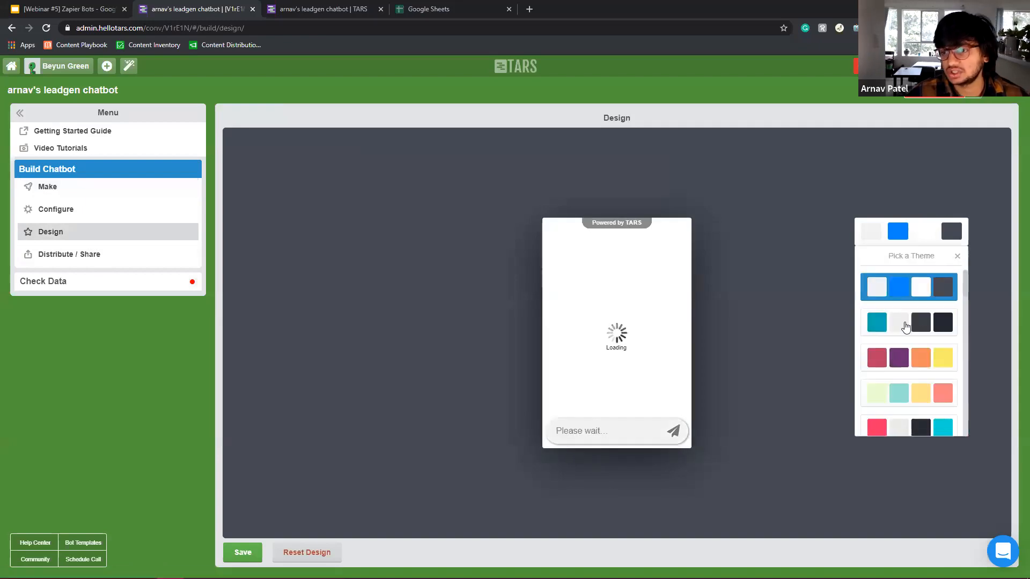
left_click(940, 401)
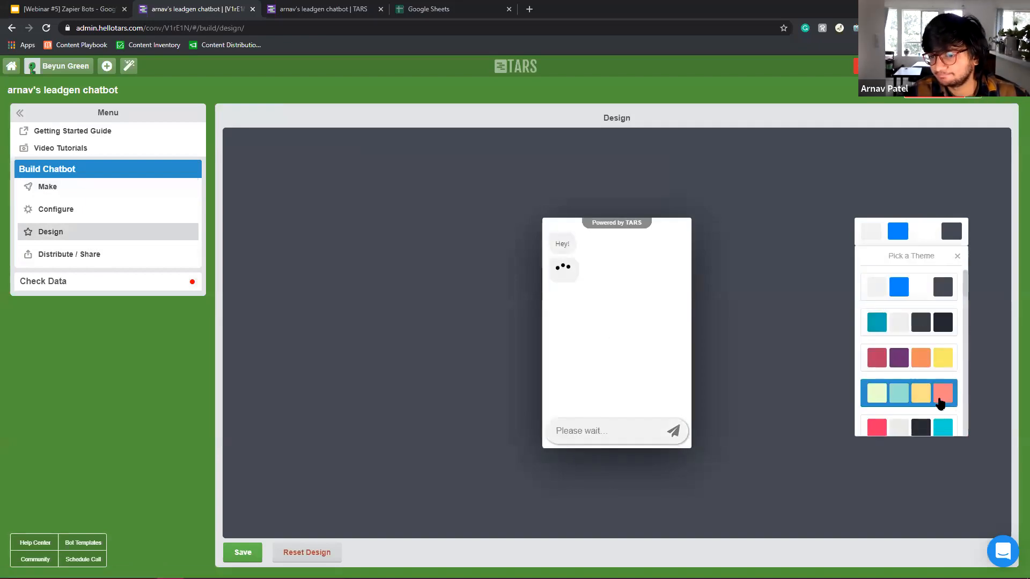
scroll(927, 368, "down", 4)
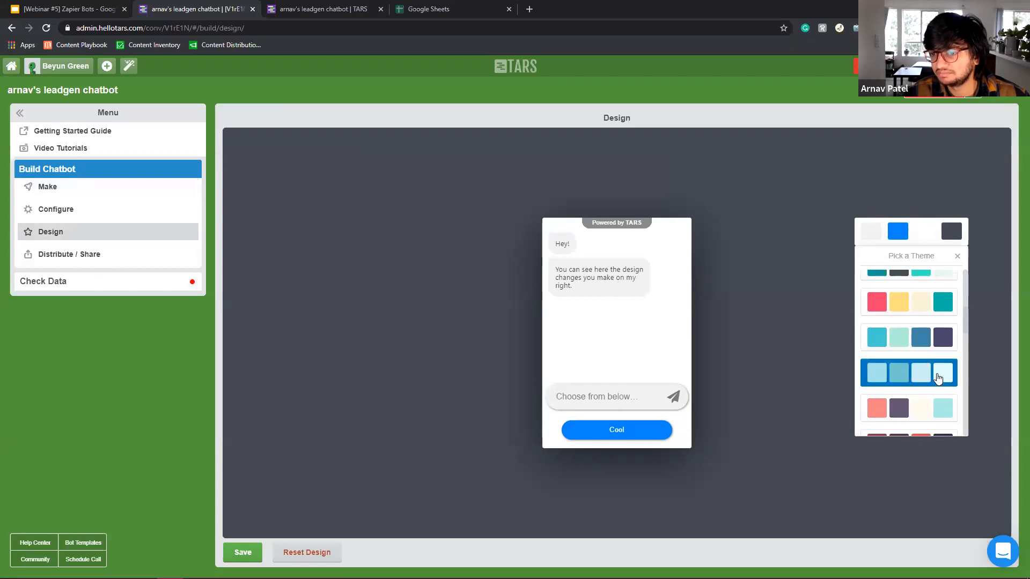
left_click(938, 378)
scroll(917, 376, "down", 3)
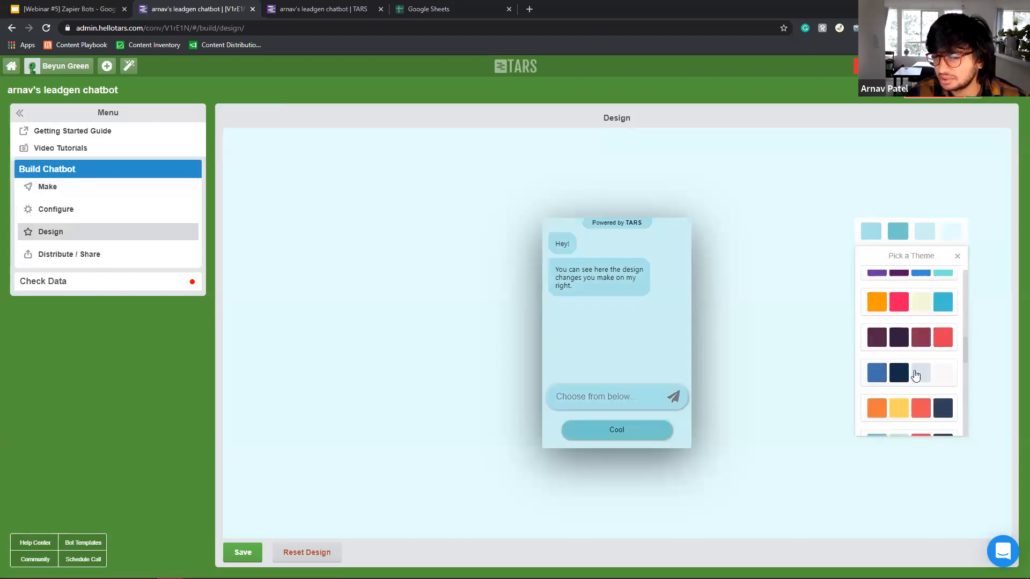
scroll(920, 302, "up", 3)
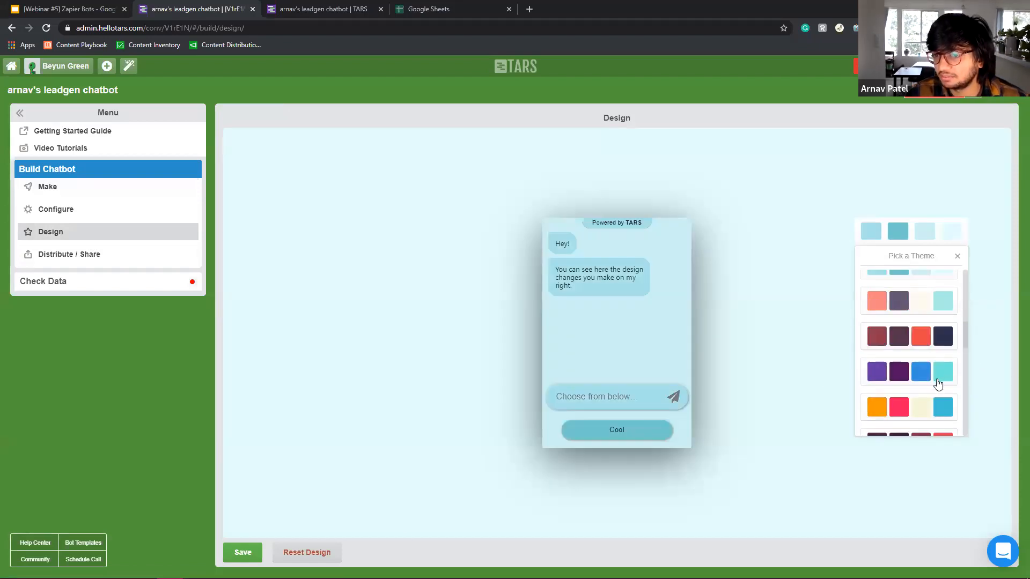
left_click(936, 413)
left_click(921, 337)
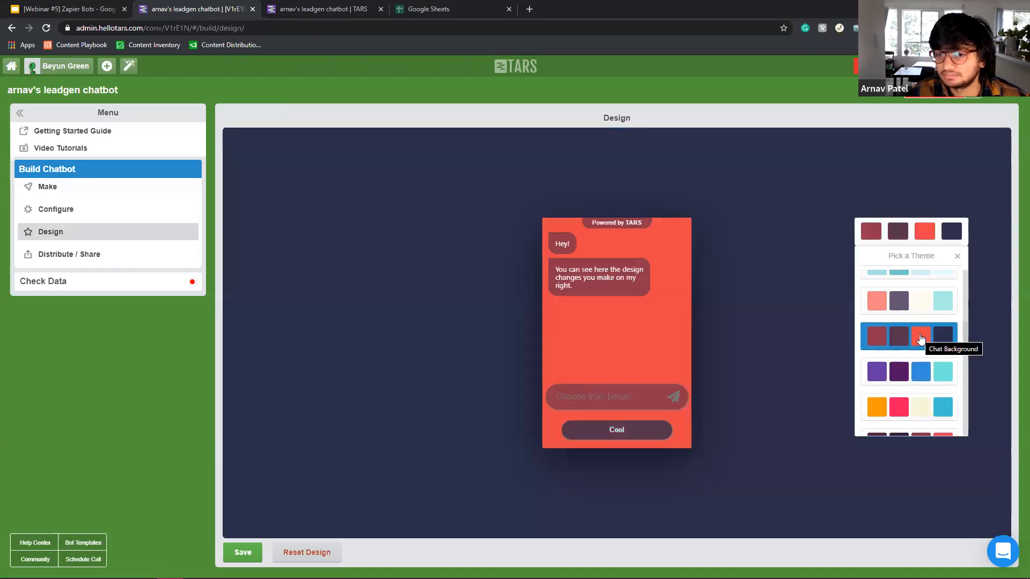
left_click(916, 305)
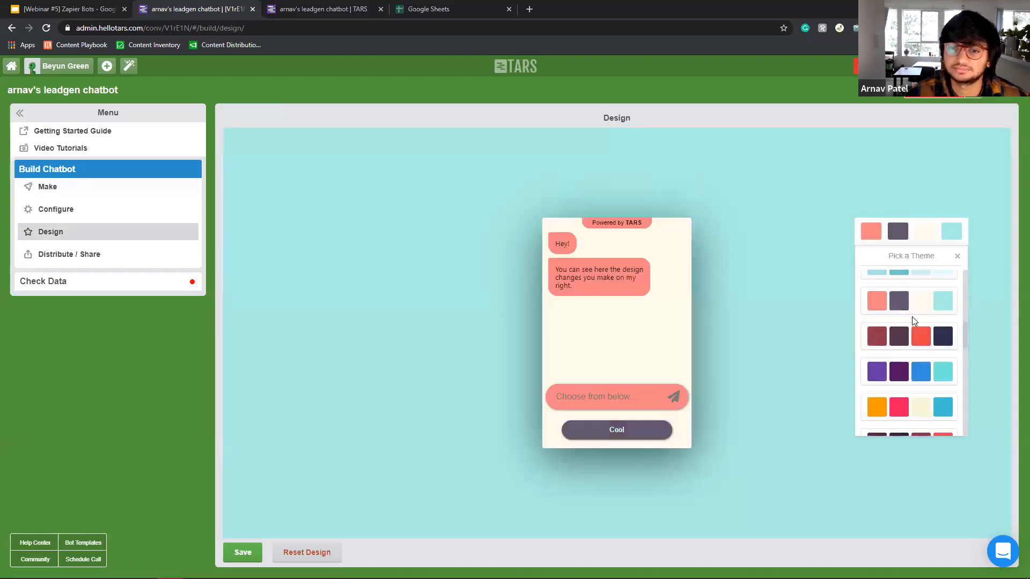
left_click(246, 549)
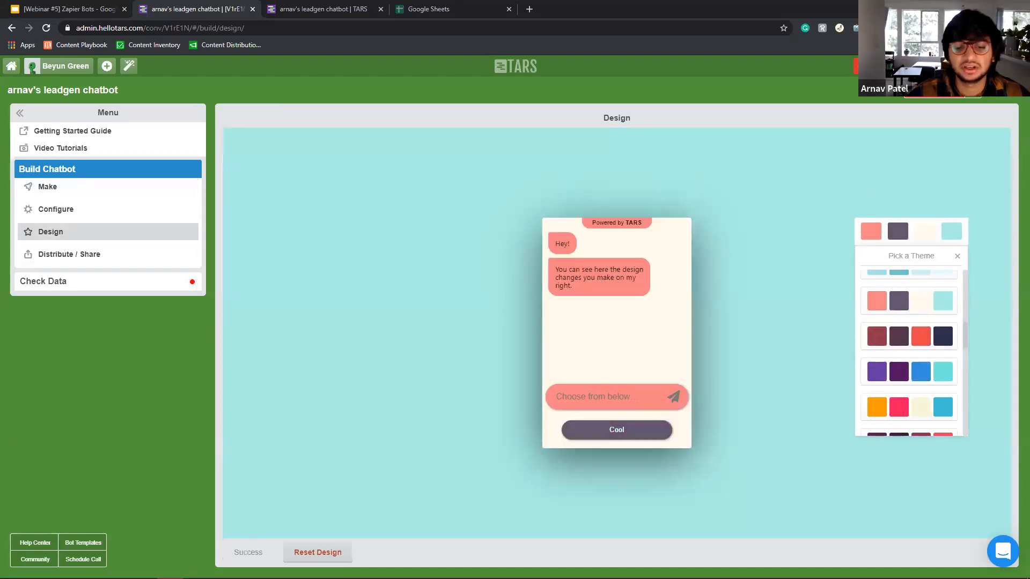
Preview the restyled chatbot, return to the flow, and bring up the Google Sheets home page.
left_click(939, 95)
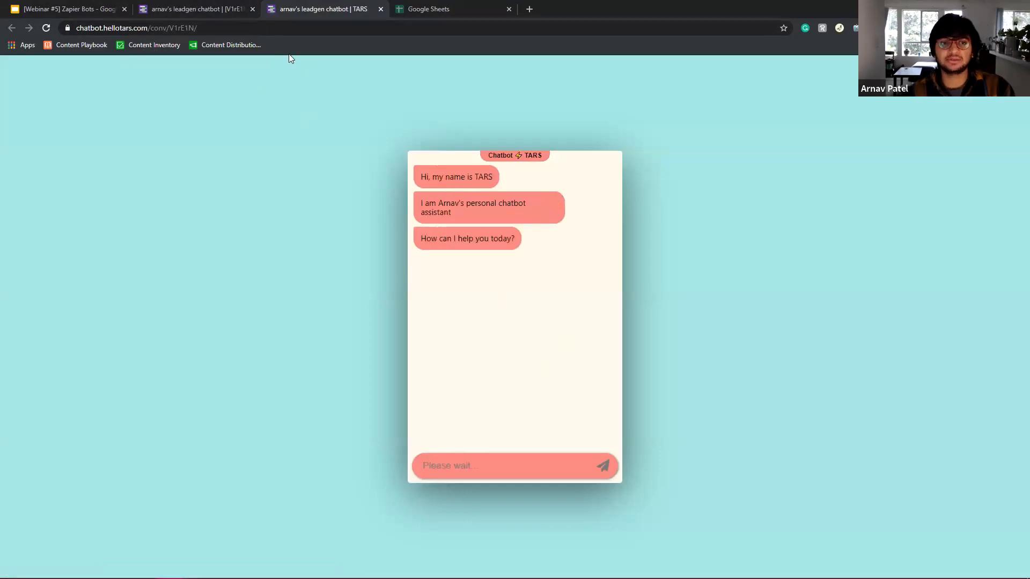
left_click(221, 8)
left_click(36, 192)
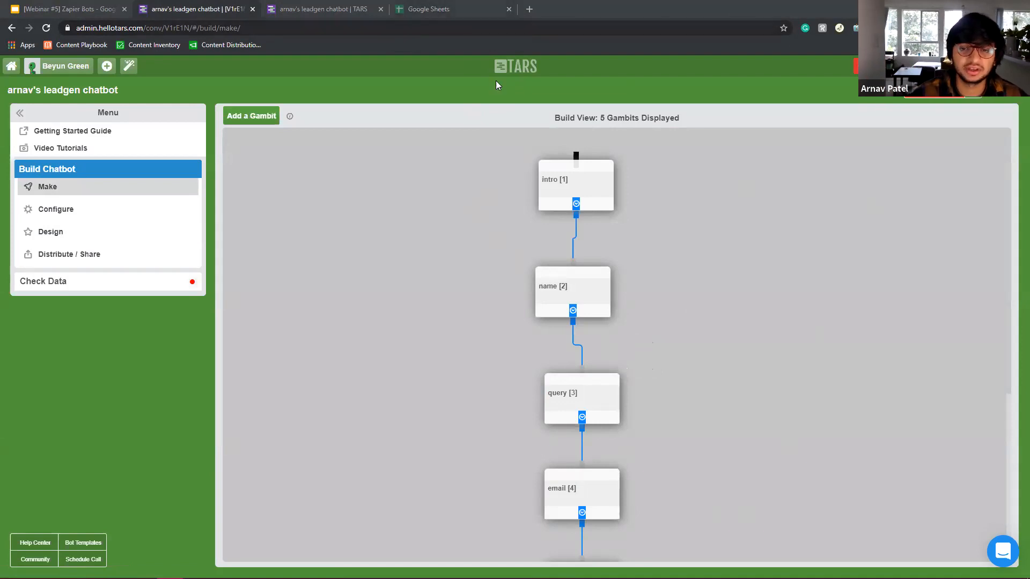
left_click_drag(437, 7, 309, 8)
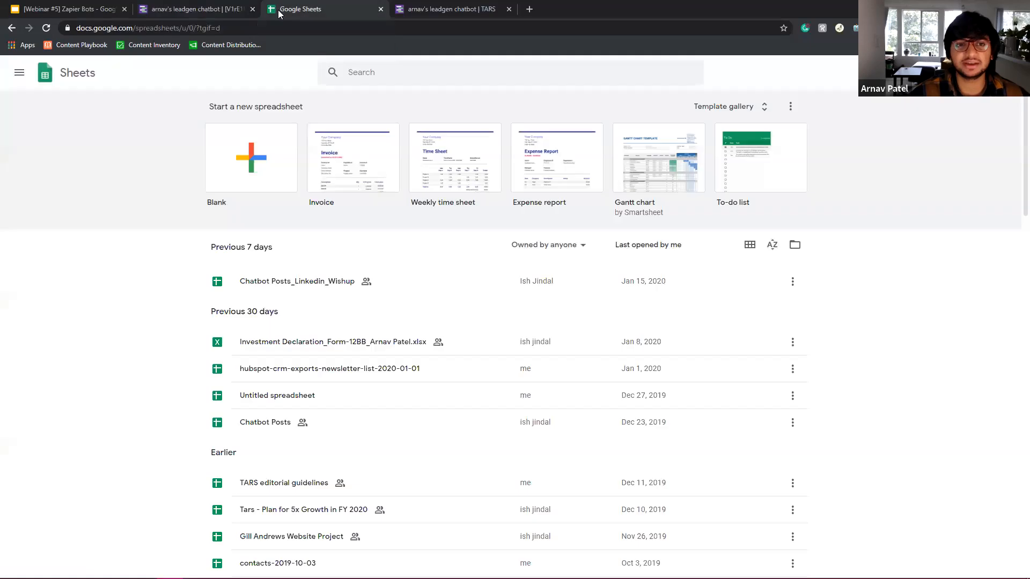
Create a blank spreadsheet and title it 'Consultation Leads'.
left_click(262, 146)
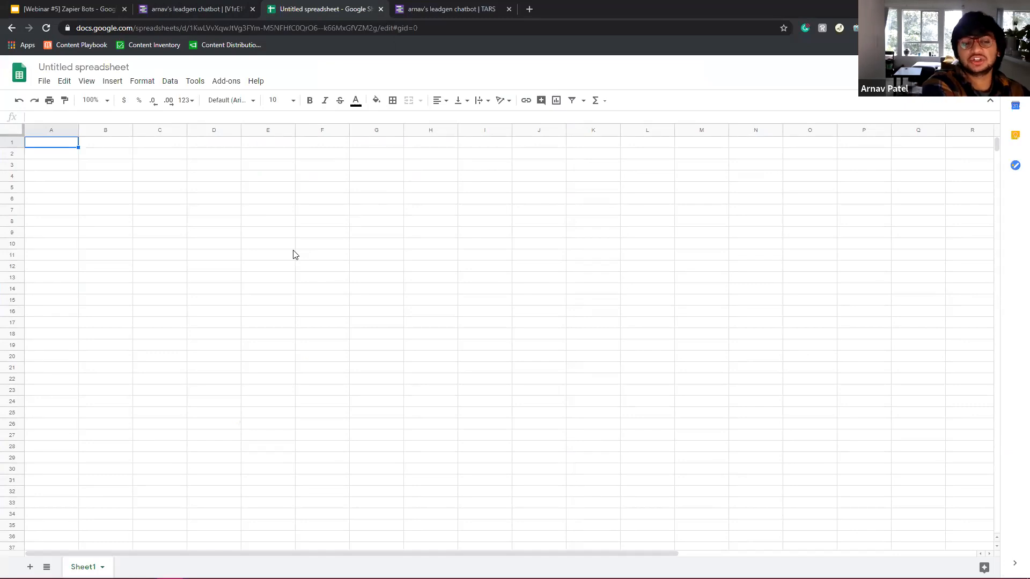
left_click(230, 7)
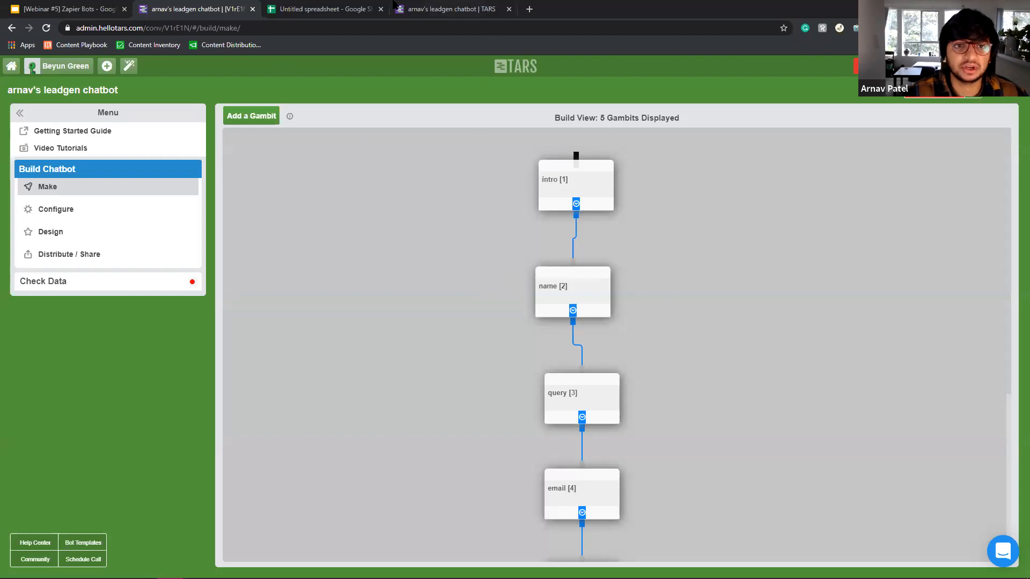
left_click(282, 6)
left_click(96, 65)
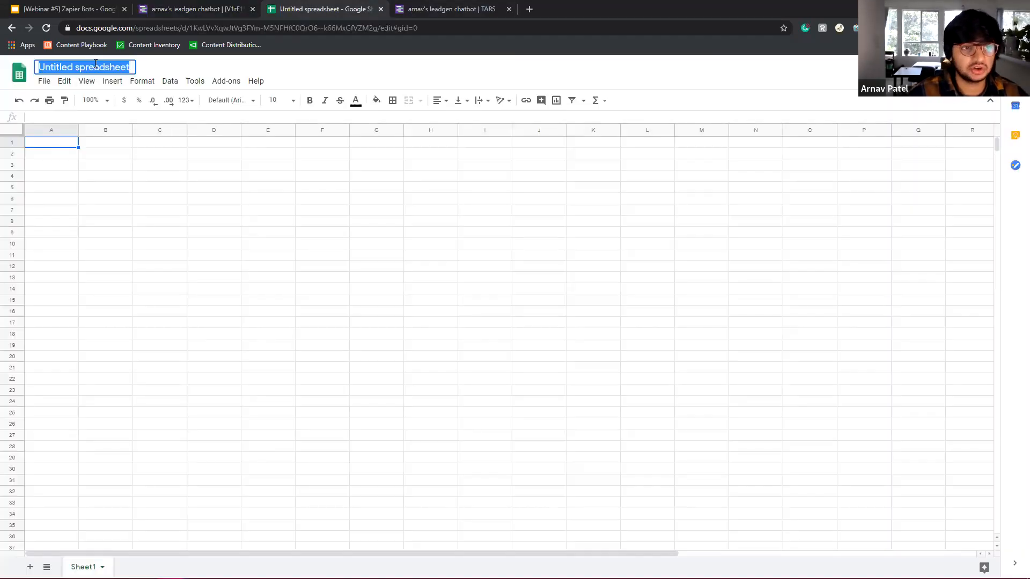
type("Consultation Leads")
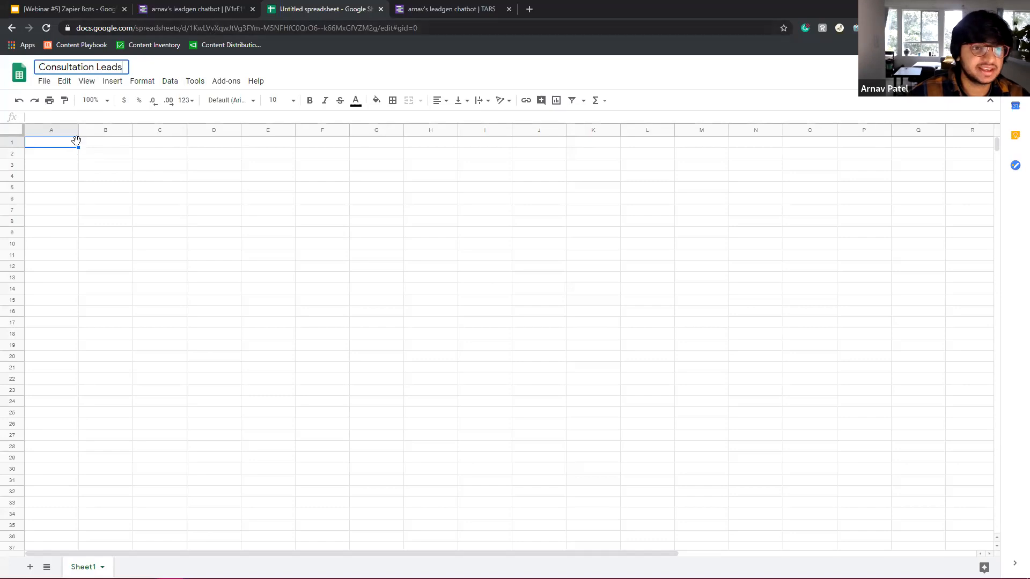
left_click(75, 142)
Enter the Name, Query and Email headers in A1:C1 and select the header row.
left_click(194, 9)
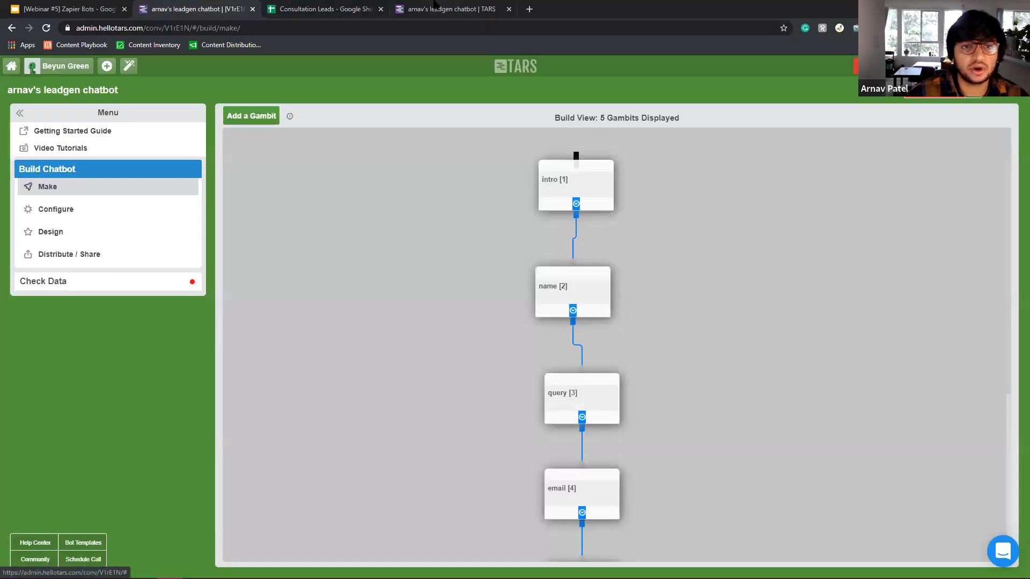
left_click(328, 9)
type("Name")
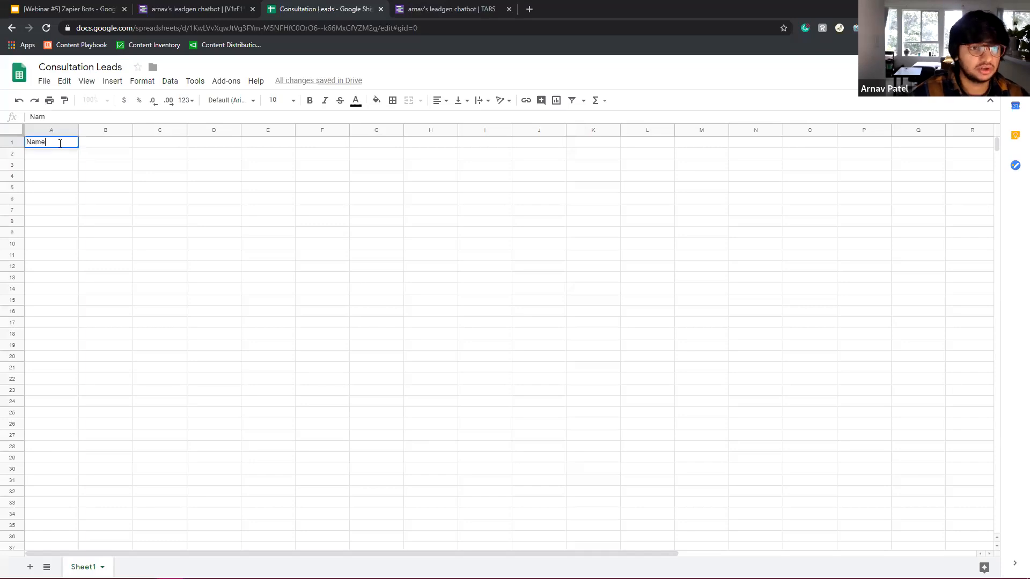
left_click(105, 139)
type("Query")
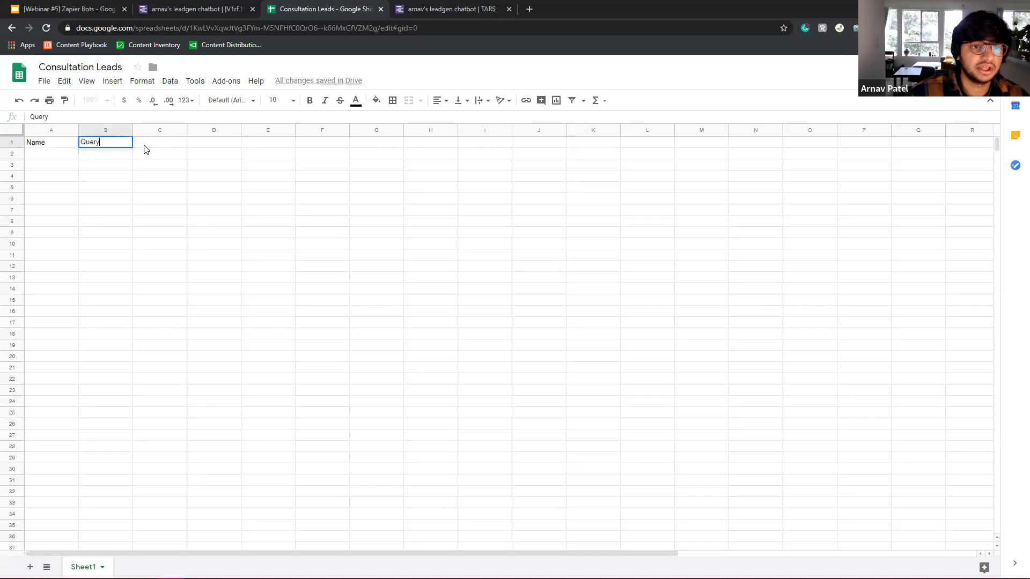
left_click(144, 143)
type("Ema")
left_click(201, 175)
left_click_drag(176, 141, 45, 144)
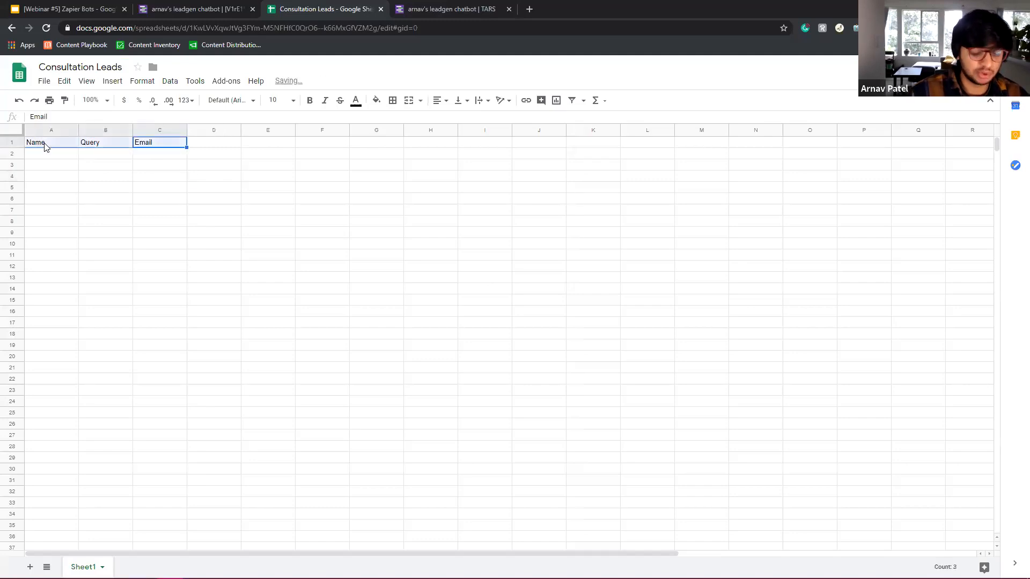
Cross-check the headers against the chatbot's questions, then expand the chatbot's data options.
left_click(185, 6)
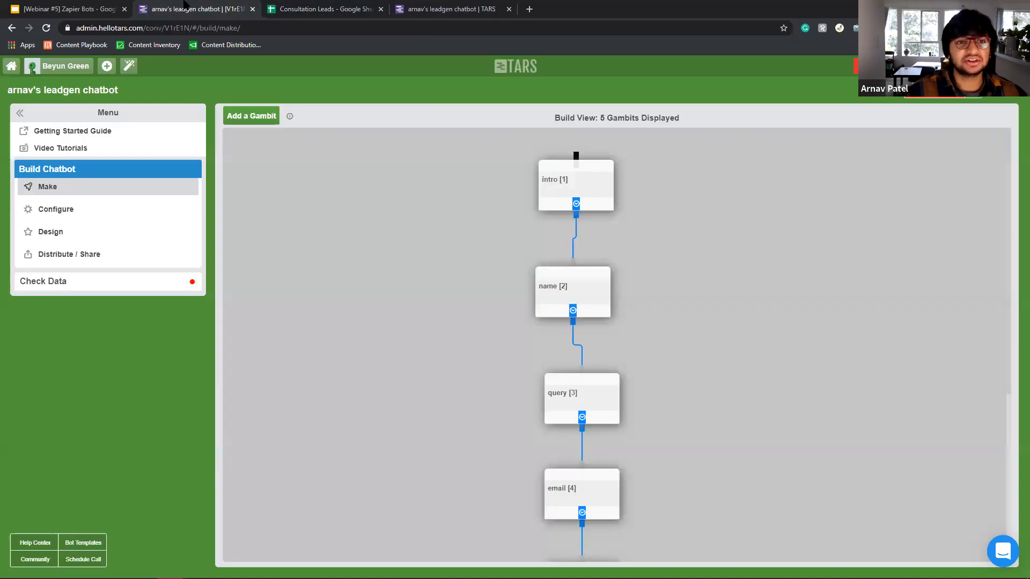
left_click(290, 6)
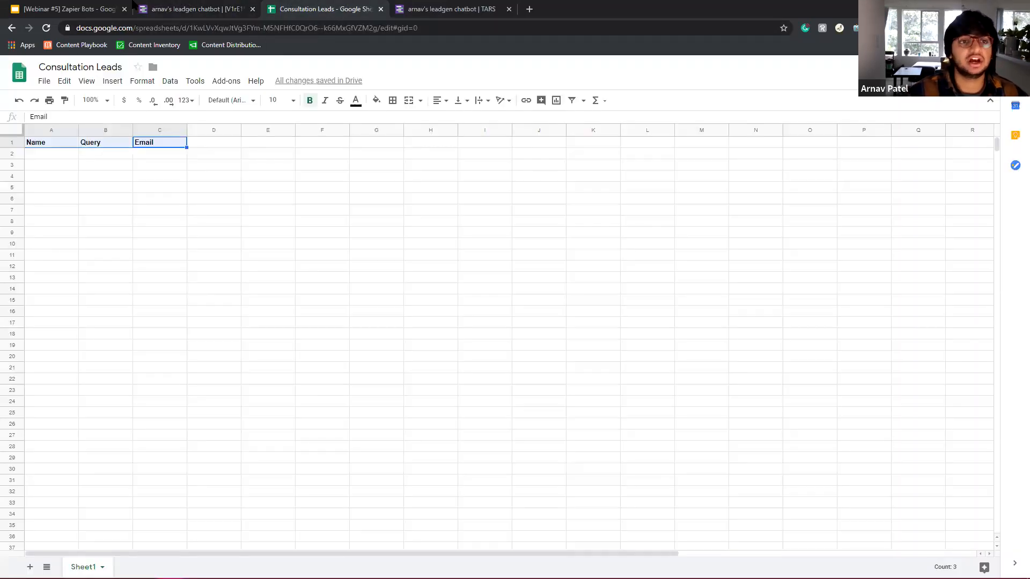
left_click(193, 9)
left_click(445, 9)
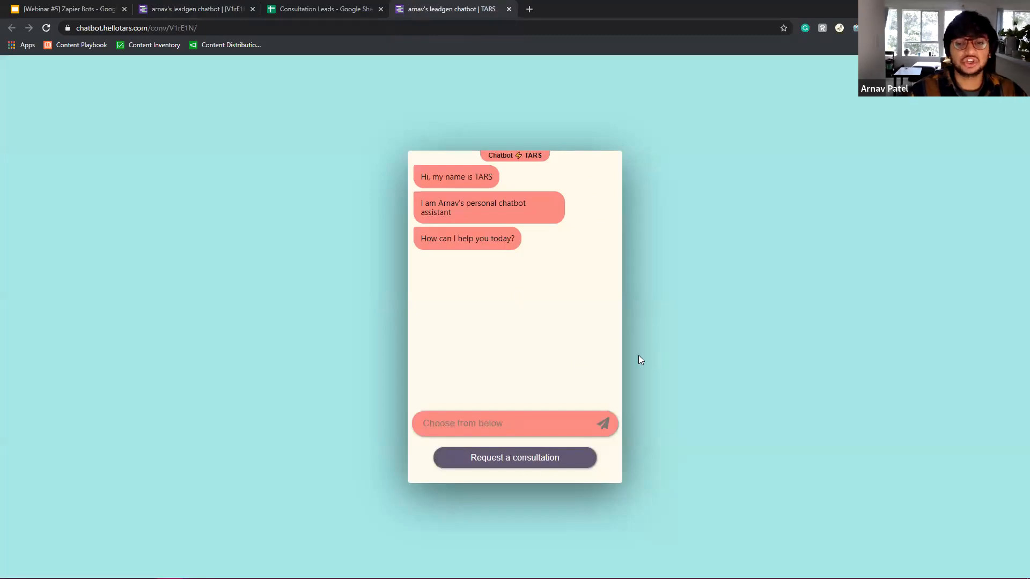
left_click(290, 7)
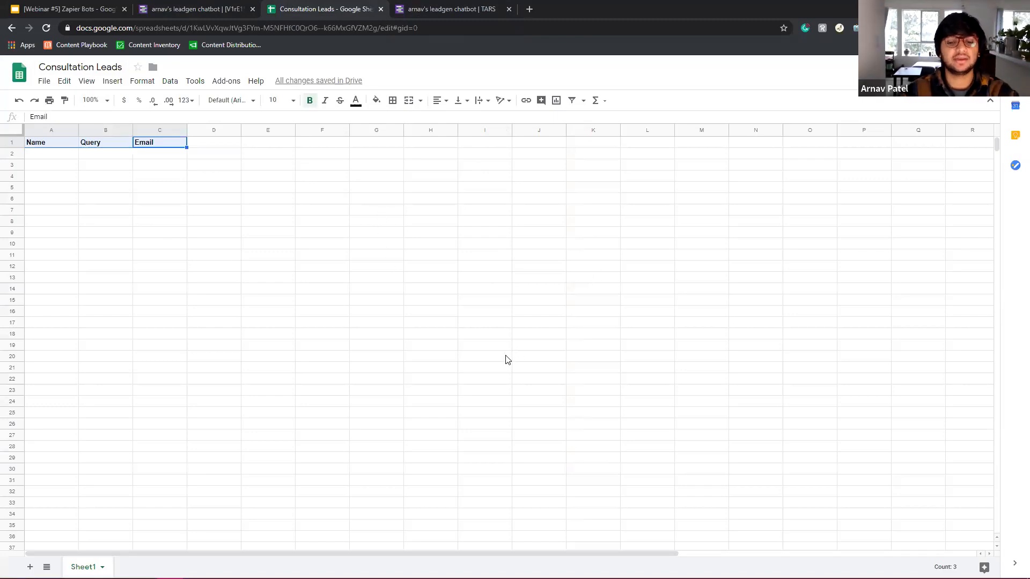
left_click(455, 9)
left_click(312, 6)
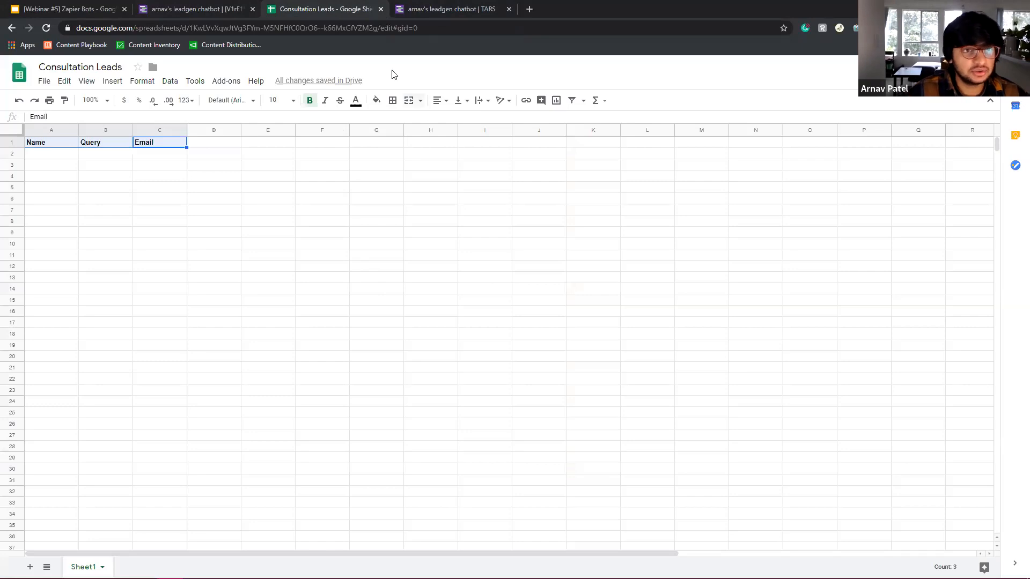
left_click(223, 7)
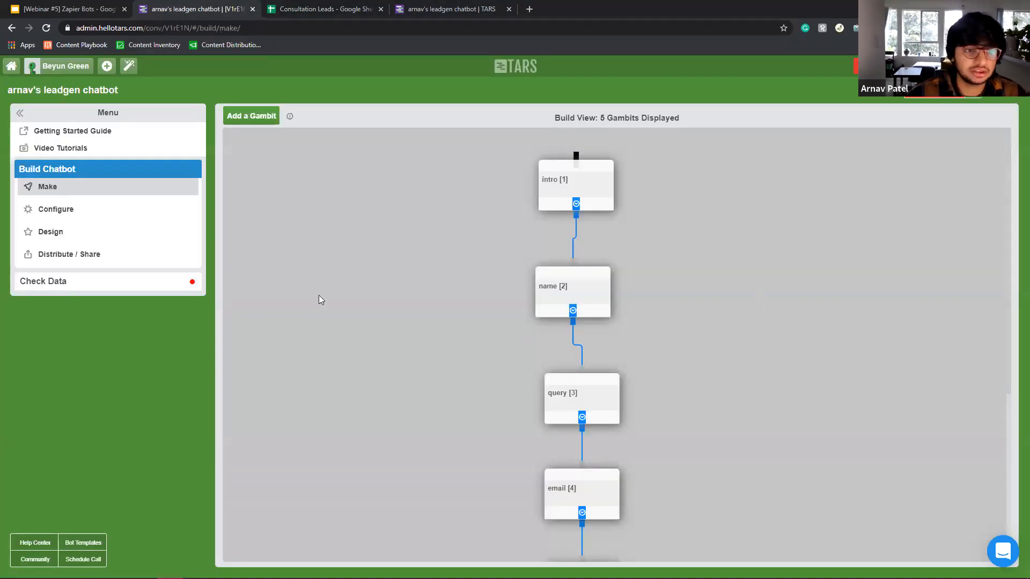
left_click(128, 282)
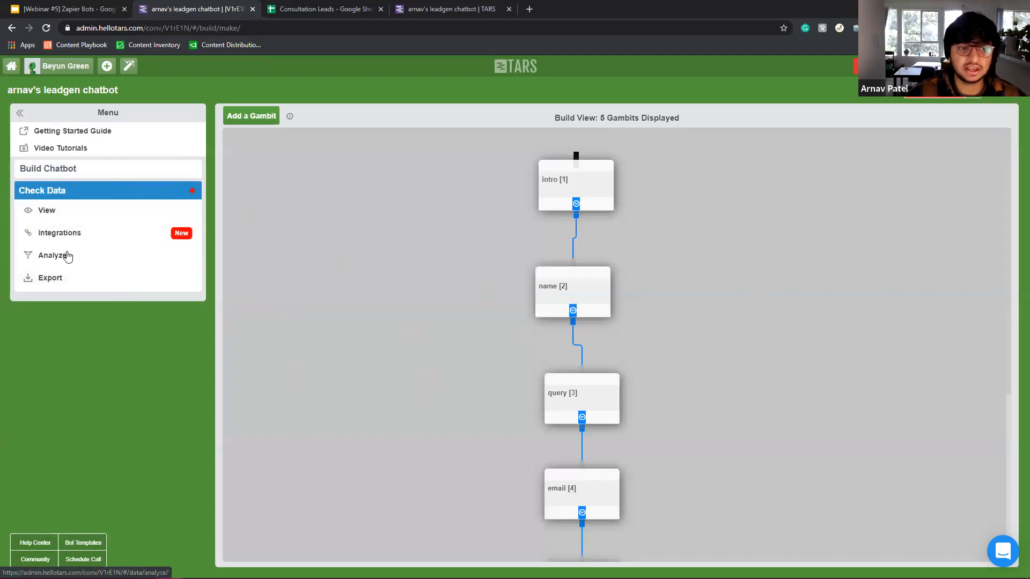
Look through the chatbot's View, Analyze and Export data pages, then go to Integrations.
left_click(89, 212)
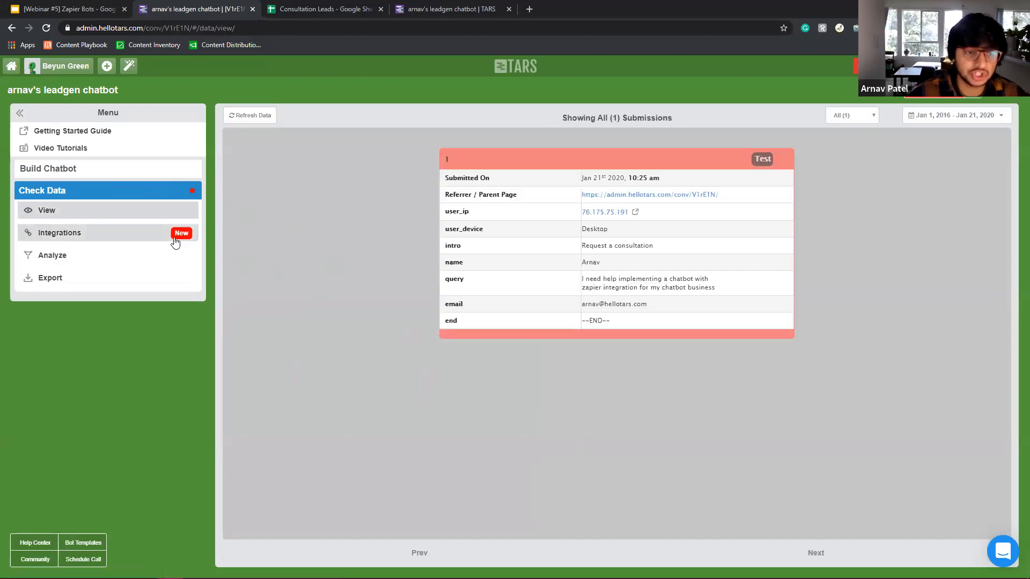
left_click(127, 266)
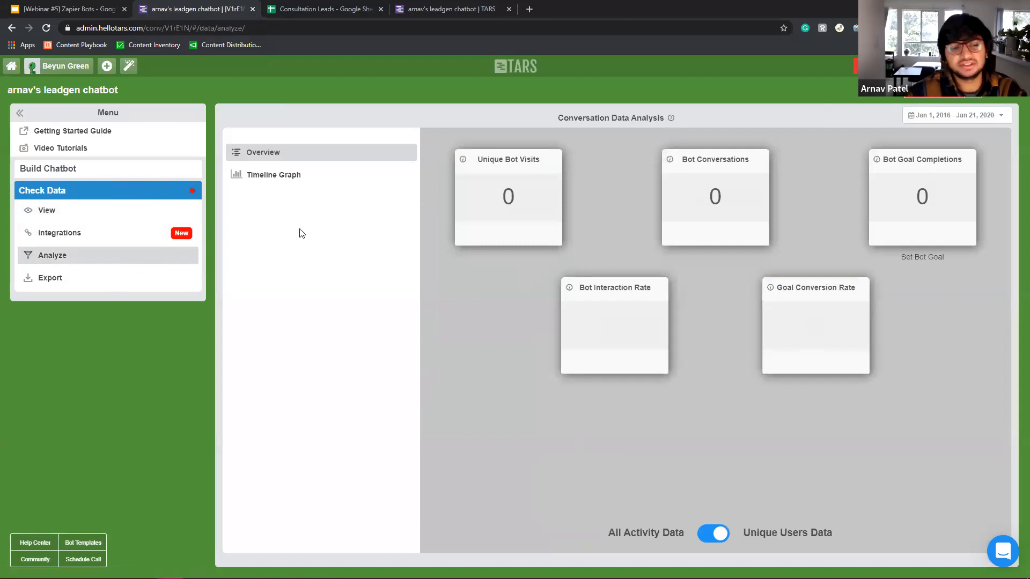
left_click(88, 280)
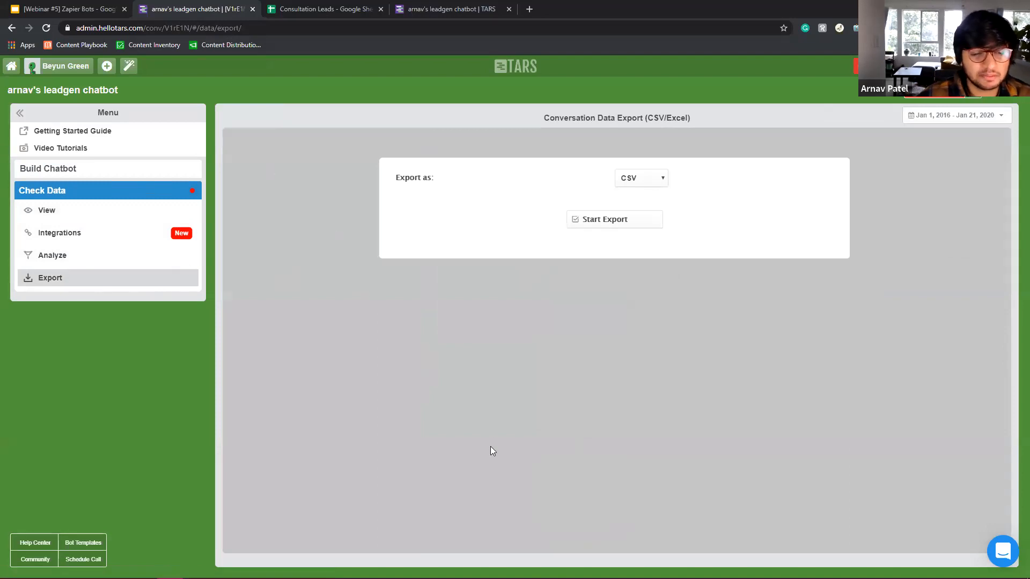
left_click(120, 238)
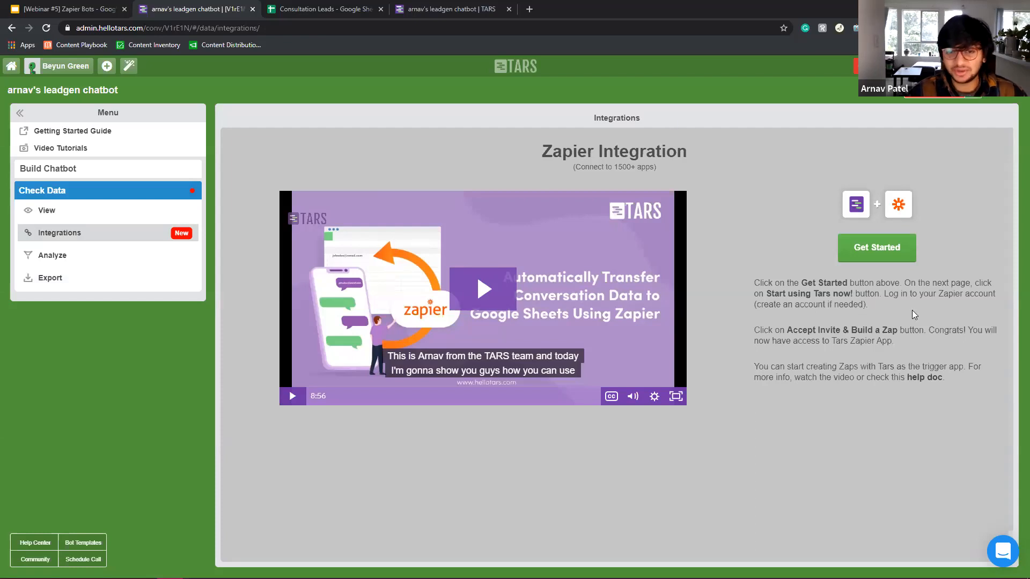
Start the Zapier integration, hide the SEO toolbar, and sign in to Zapier with Google.
left_click(864, 249)
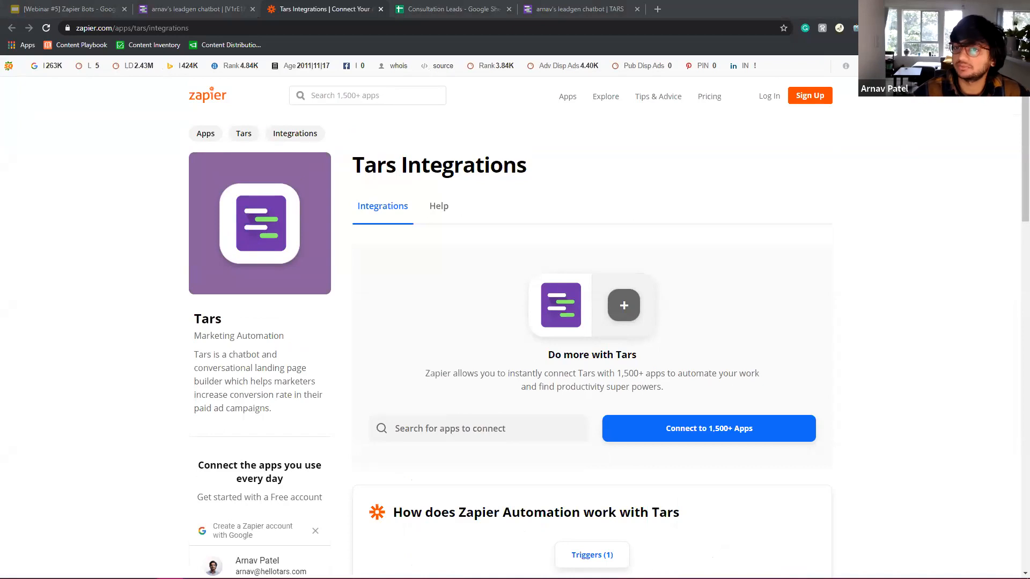
left_click(1011, 66)
left_click(832, 110)
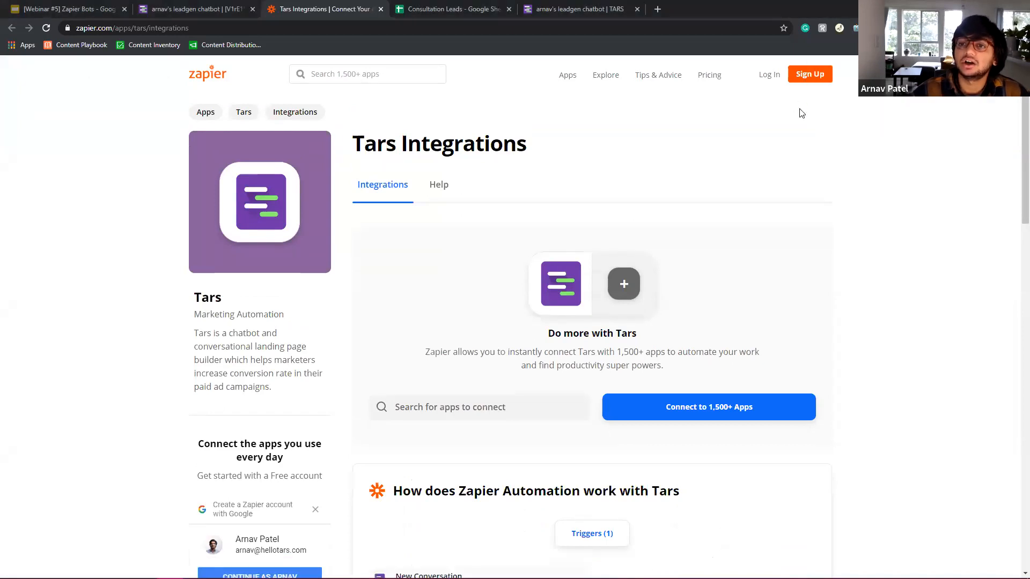
left_click(768, 75)
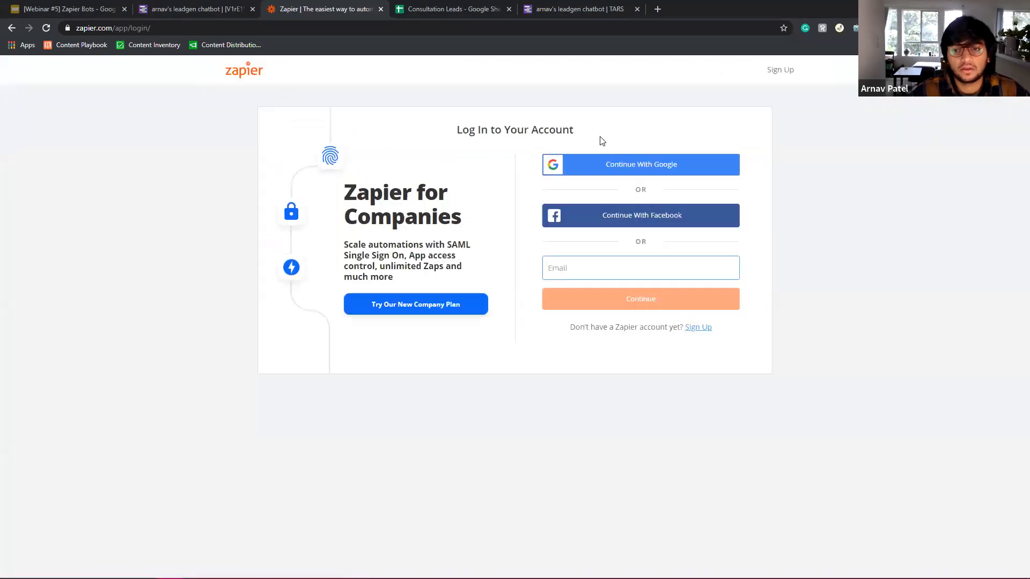
left_click(615, 172)
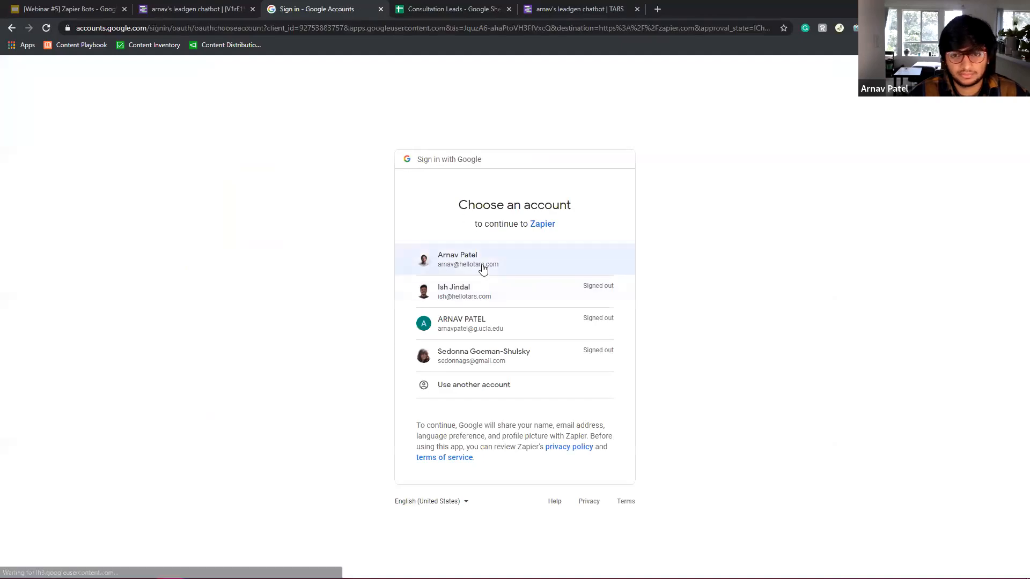
left_click(469, 266)
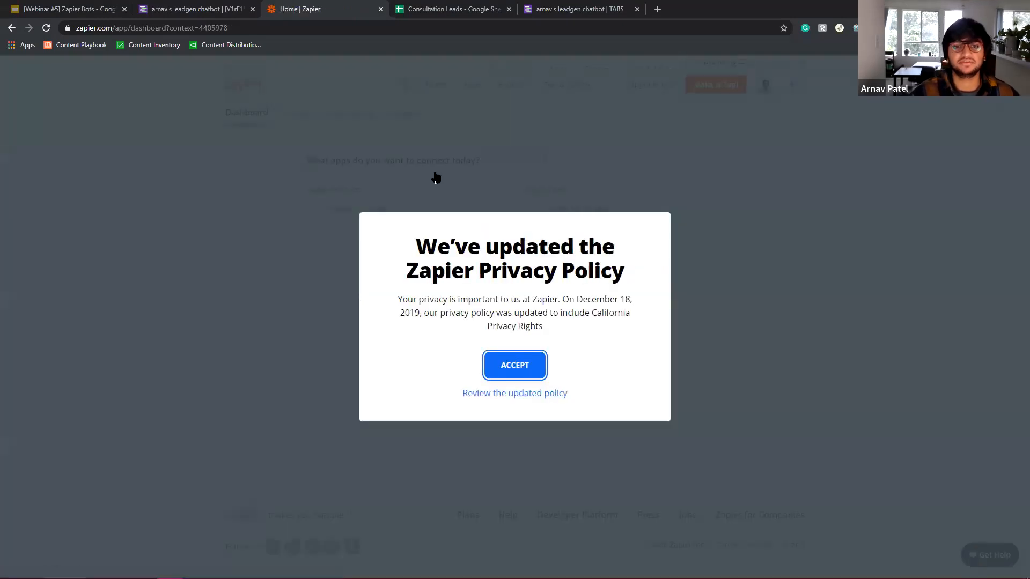
left_click(436, 177)
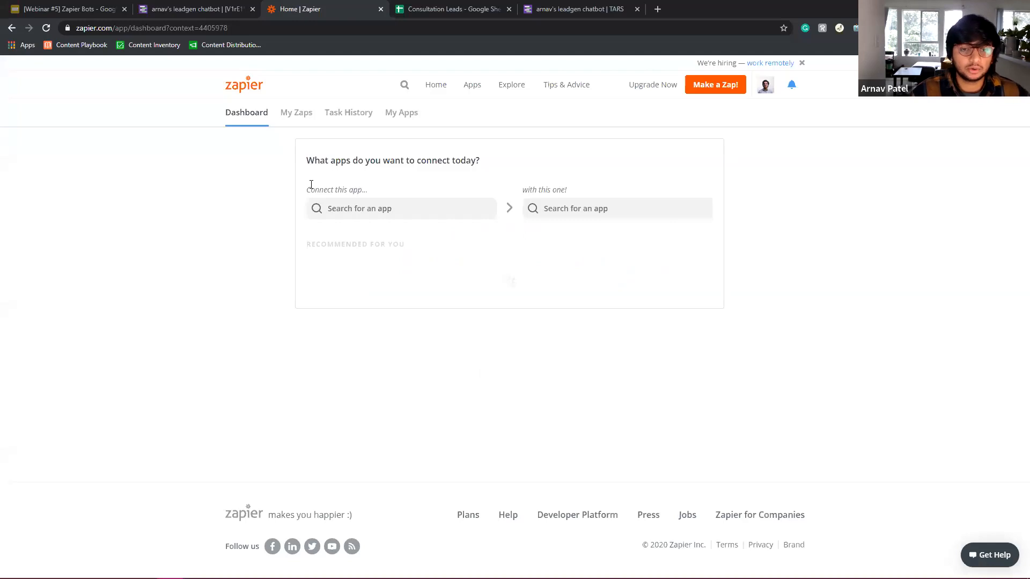
Pick Tars and Google Sheets as the two apps to connect.
left_click(322, 207)
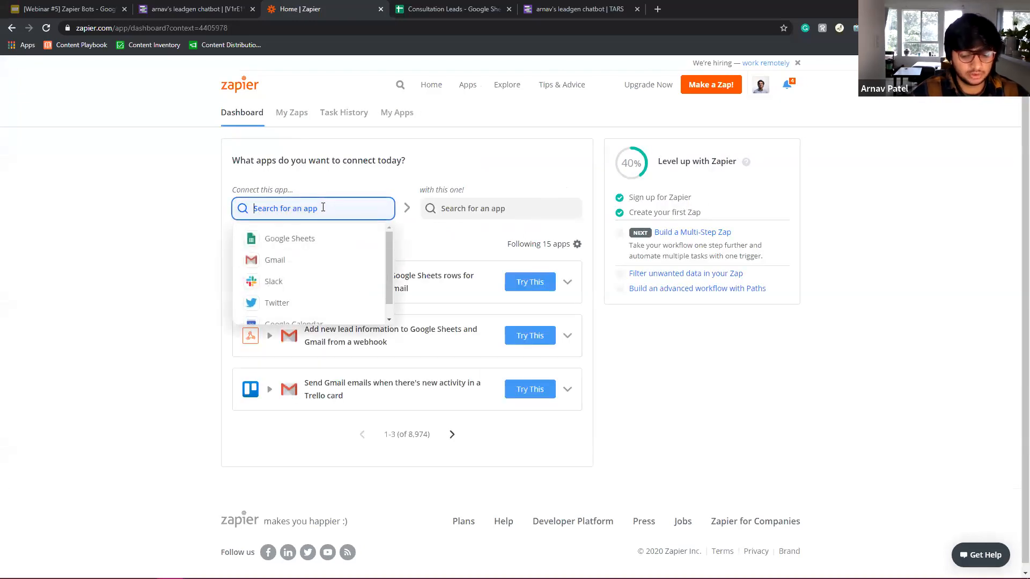
type("TA")
type("E")
key("BackSpace")
type("RS")
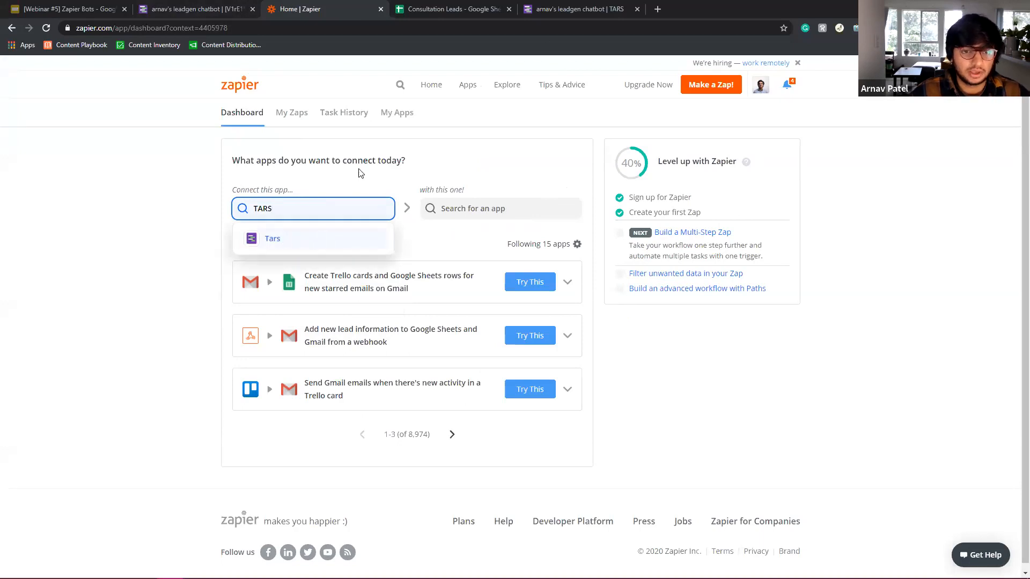
left_click(306, 173)
left_click(328, 205)
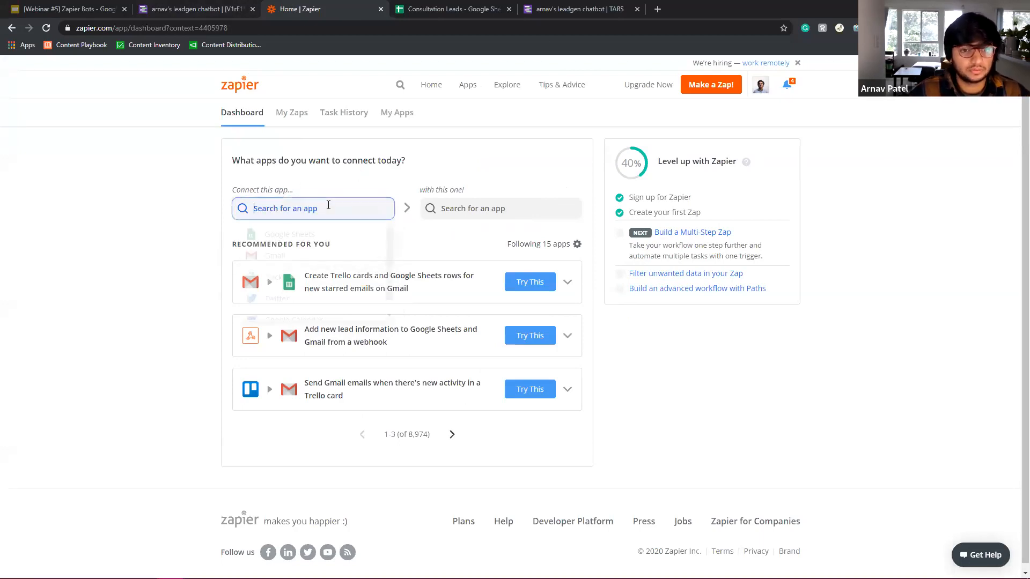
type("TARS")
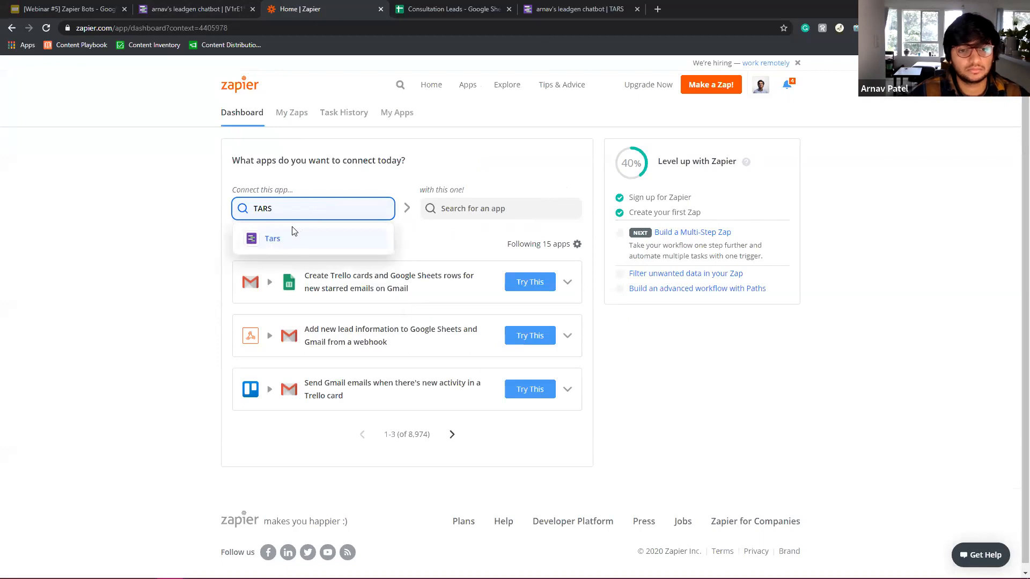
left_click(295, 238)
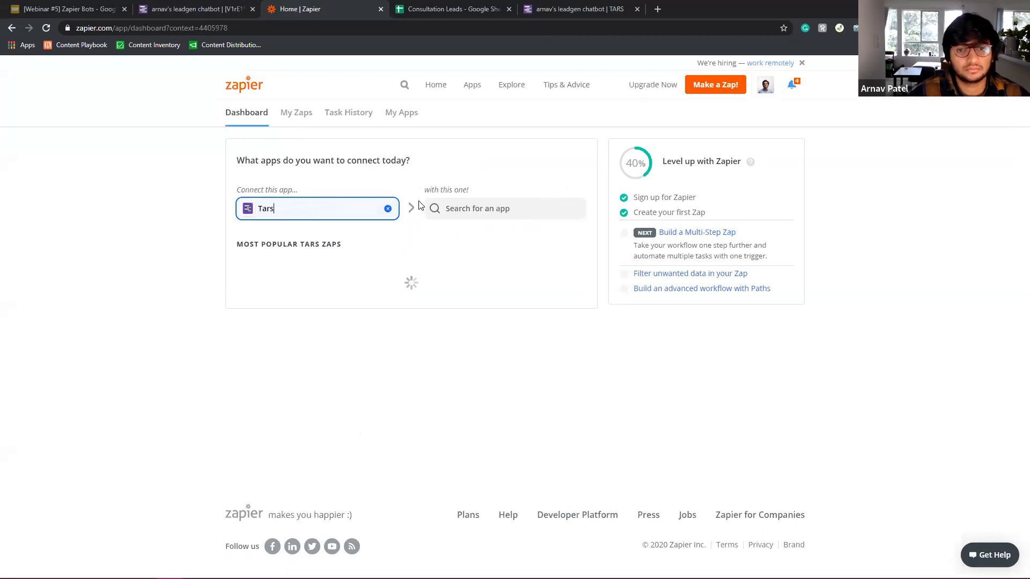
left_click(503, 210)
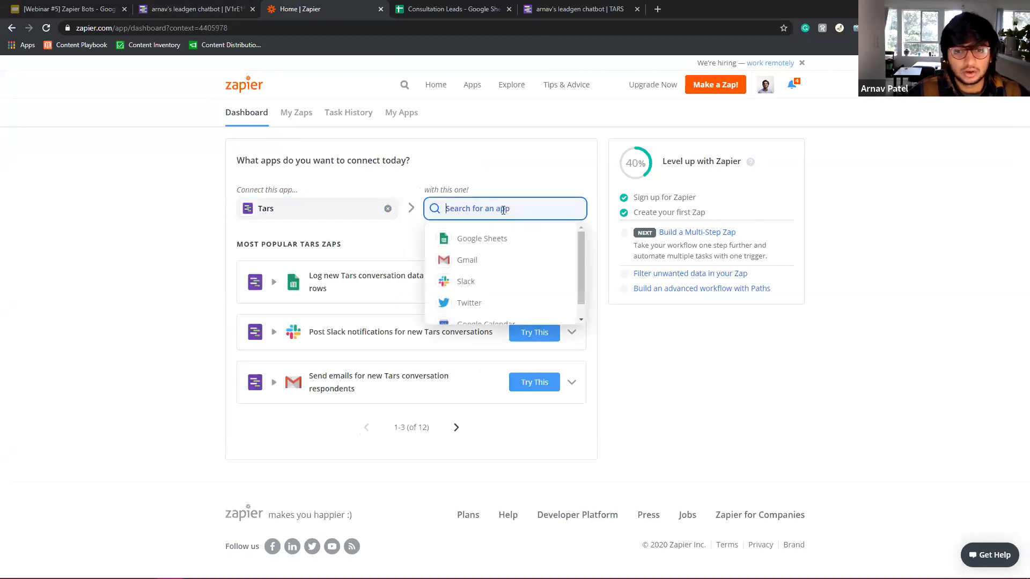
left_click(471, 246)
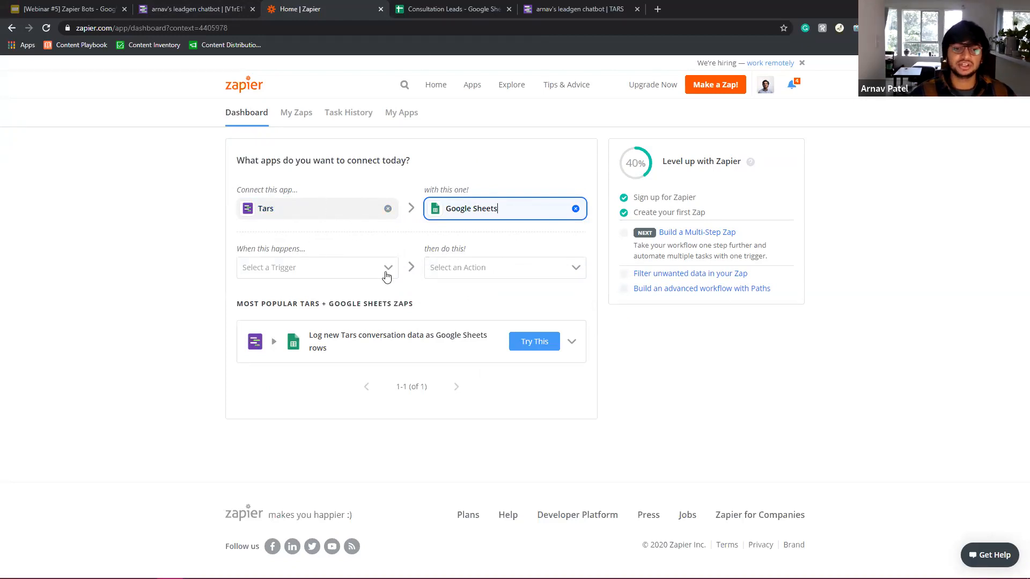
Choose the New Conversation trigger and Create Spreadsheet Row action, then use the suggested Zap.
left_click(263, 274)
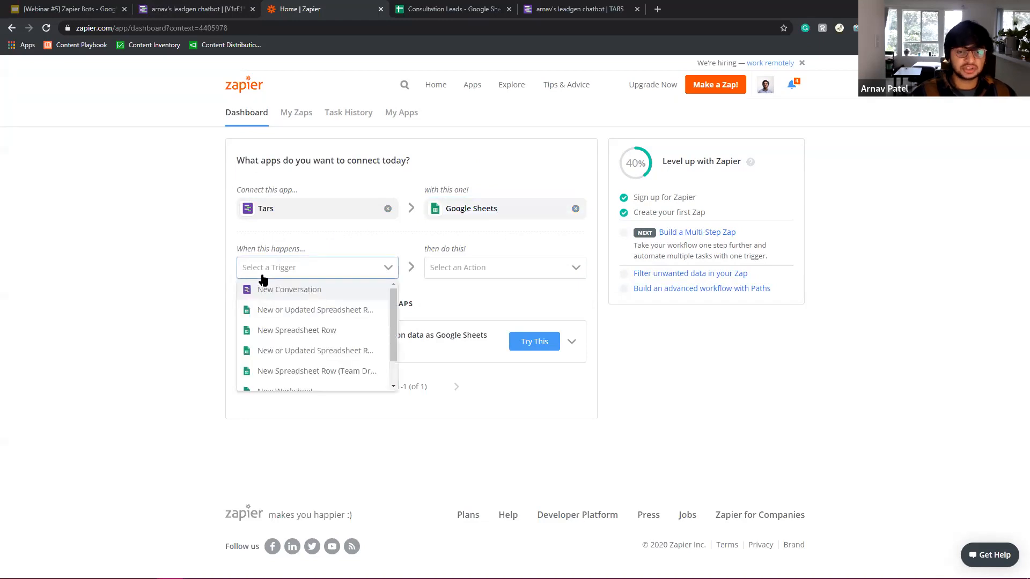
left_click(288, 293)
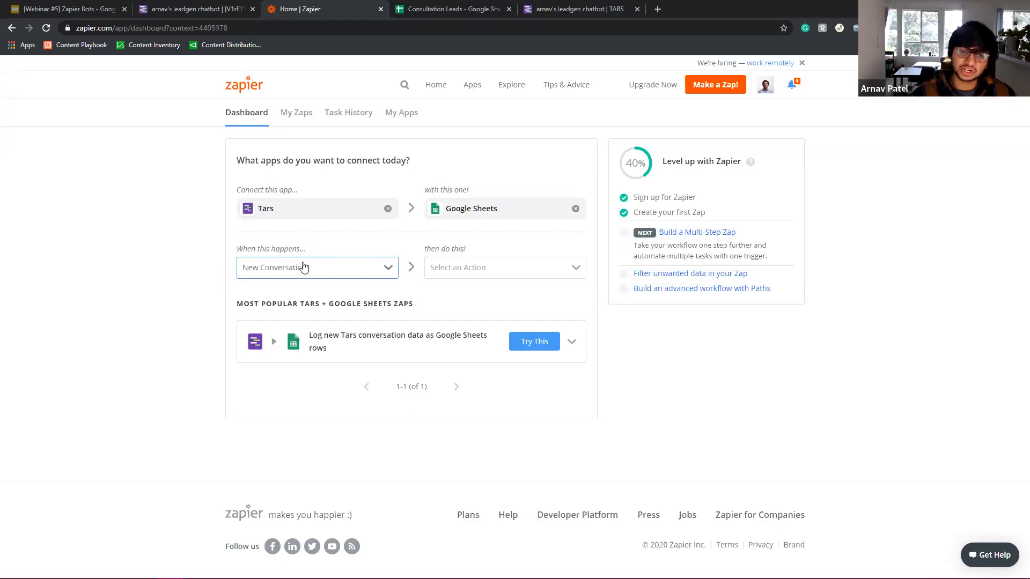
left_click(497, 271)
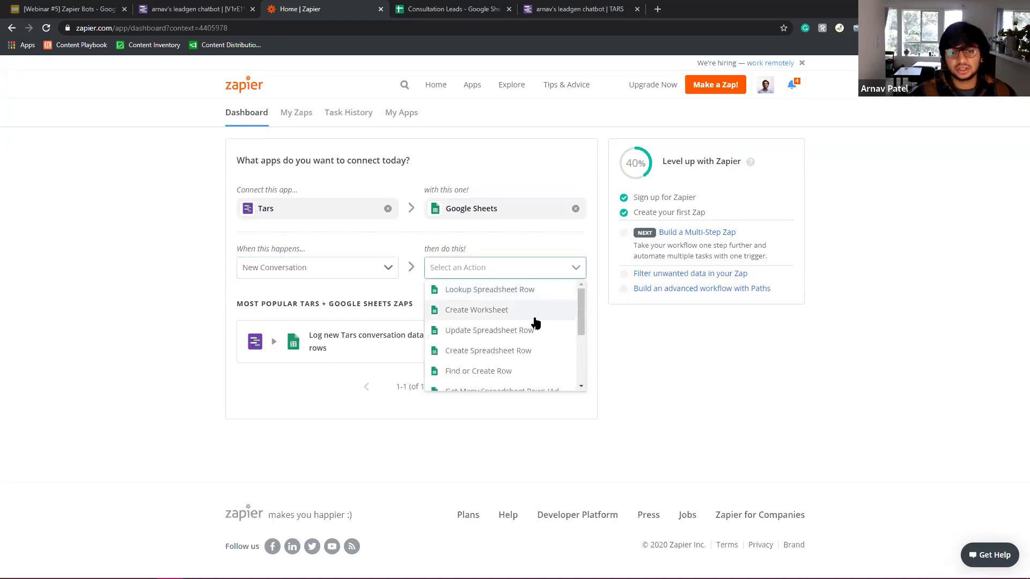
left_click(527, 354)
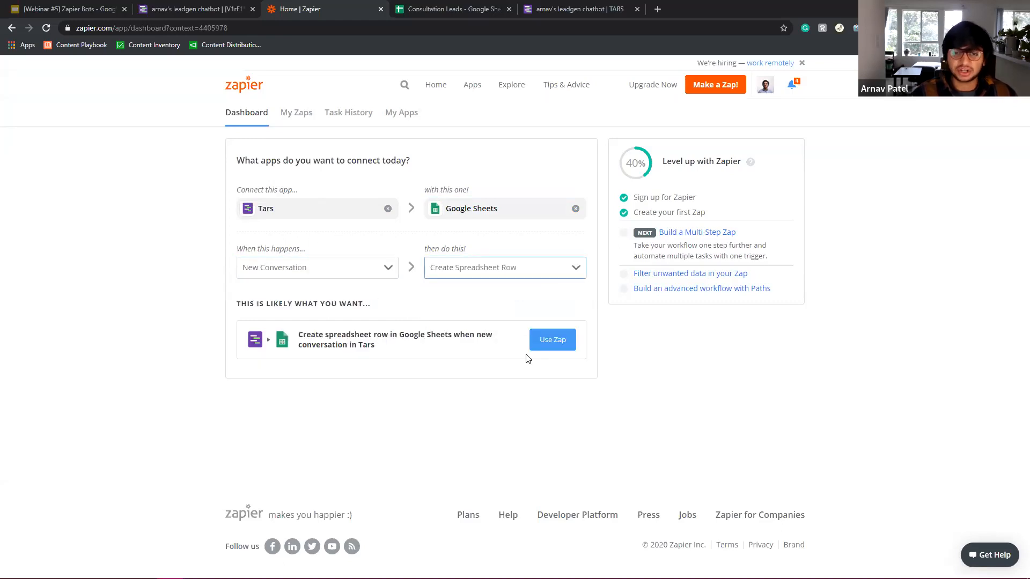
left_click(557, 346)
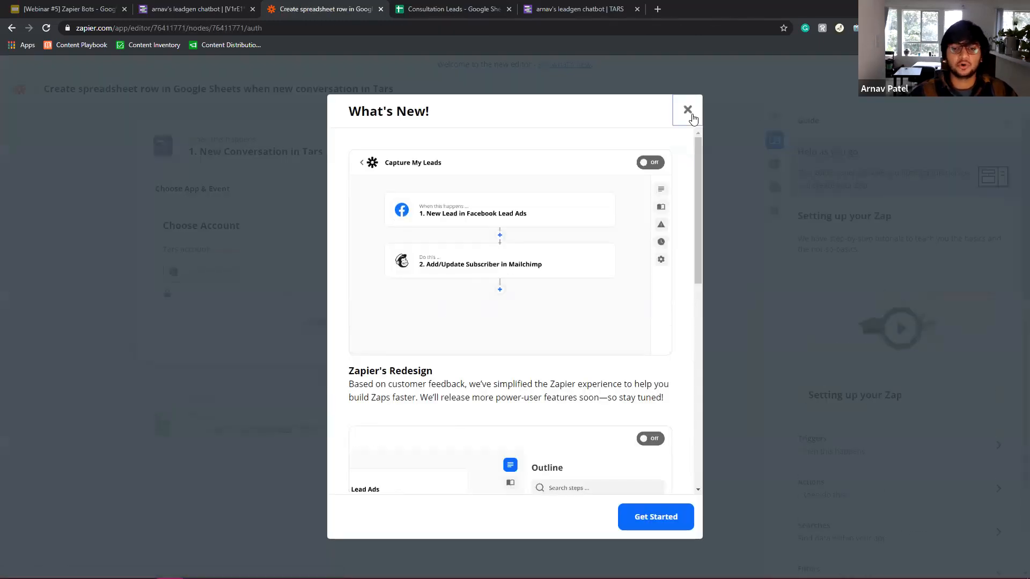
Dismiss What's New and begin adding a new Tars account, checking the logged-in TARS account.
left_click(691, 115)
left_click(285, 281)
scroll(389, 320, "down", 2)
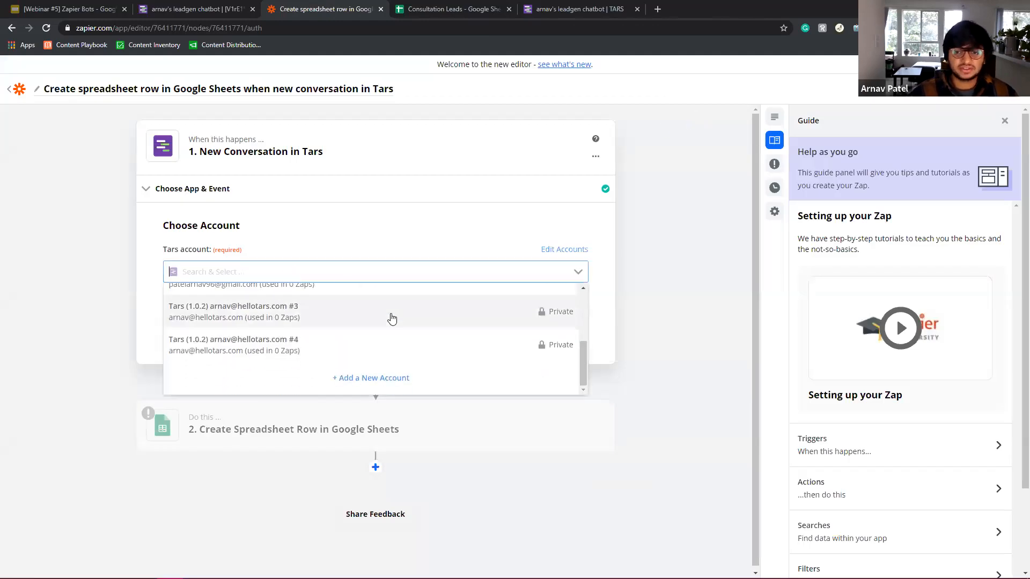
left_click(397, 377)
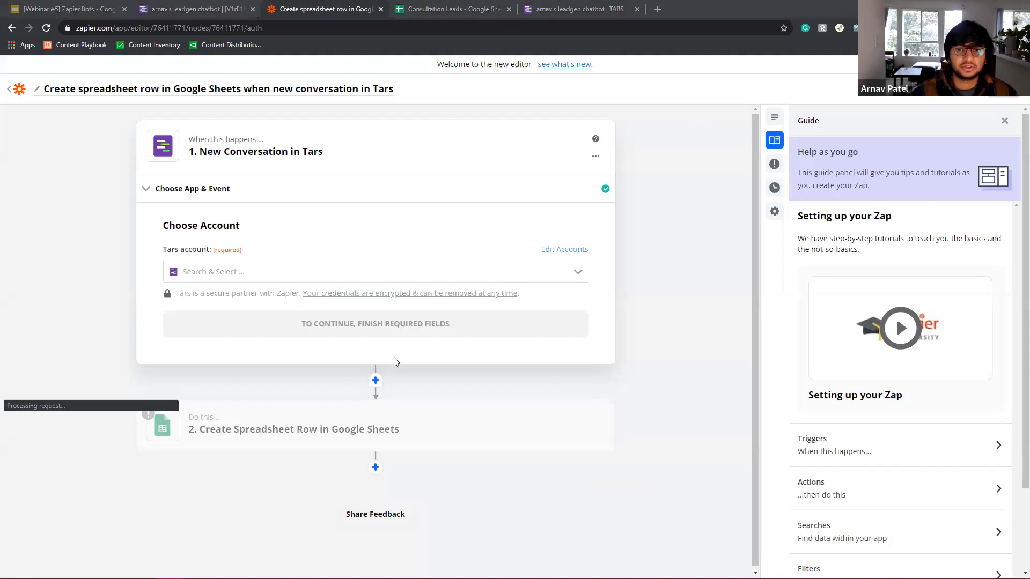
left_click(222, 5)
left_click(1002, 66)
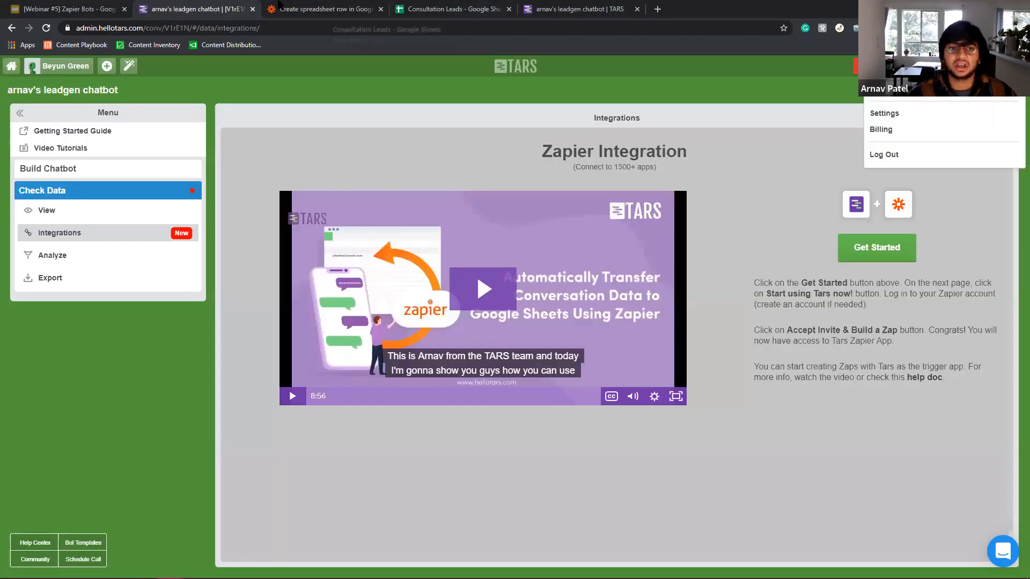
left_click(322, 9)
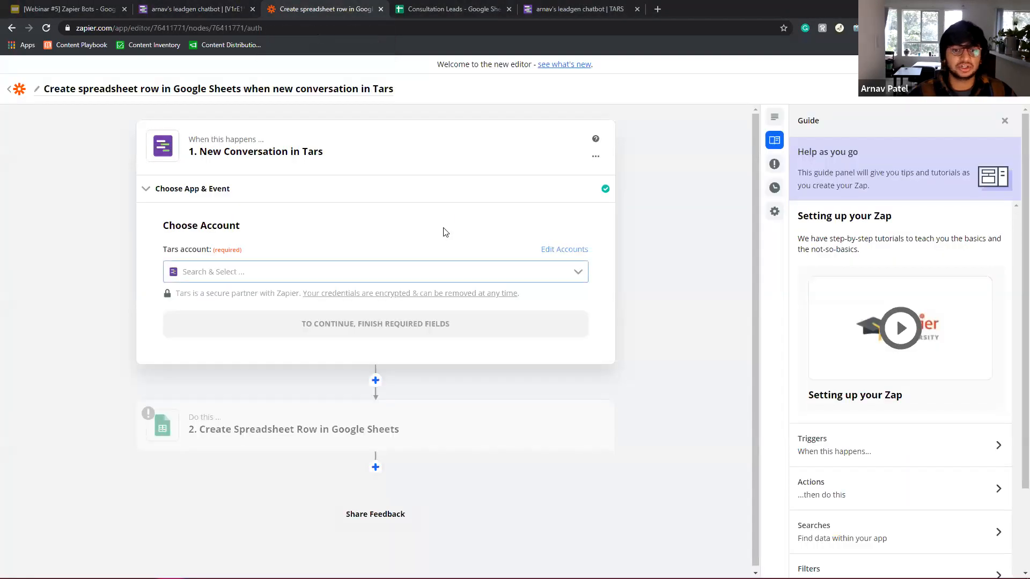
Add and authorize the new Tars account, then confirm it for the trigger.
left_click(260, 271)
scroll(317, 338, "down", 3)
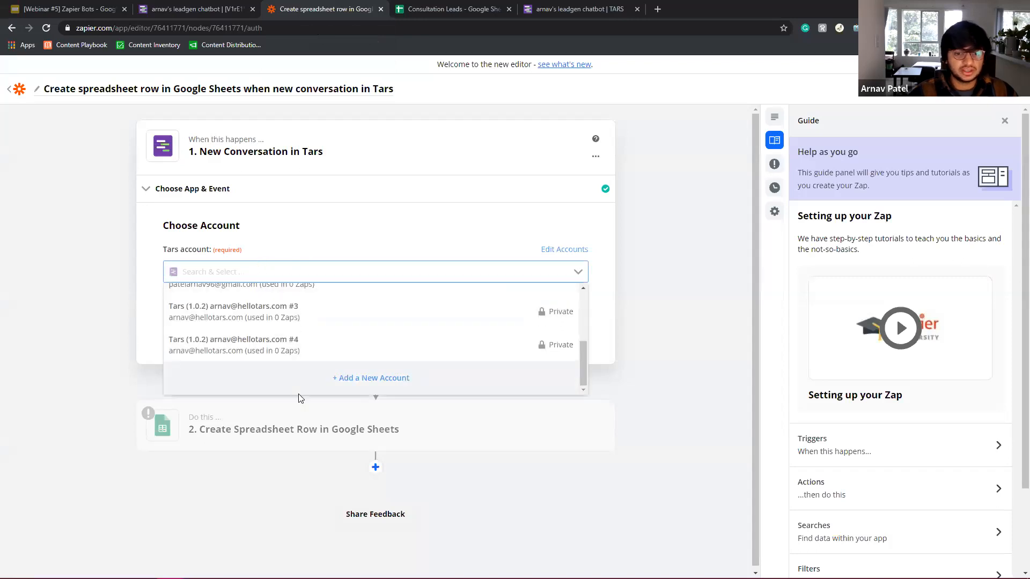
left_click(333, 370)
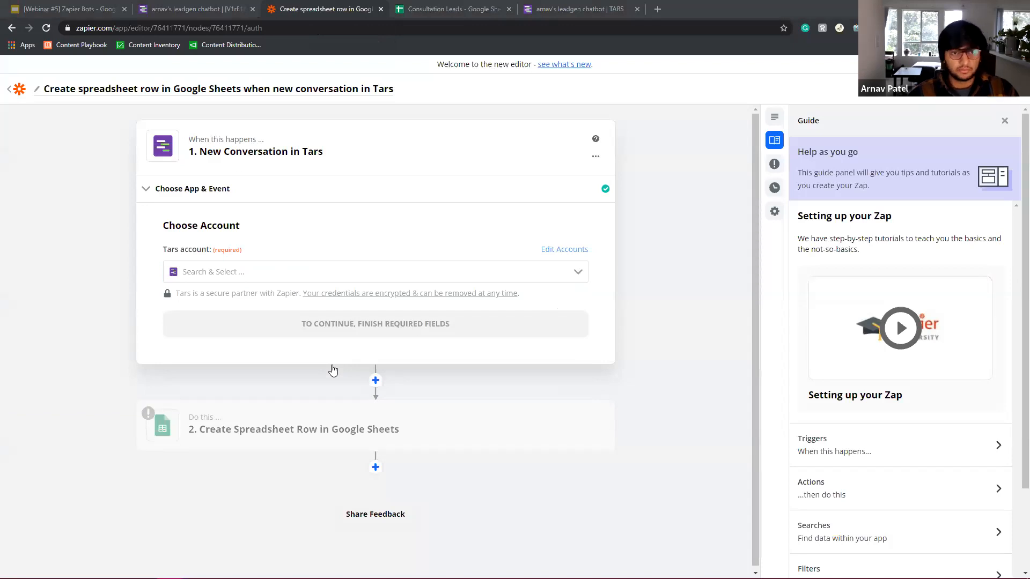
left_click(450, 9)
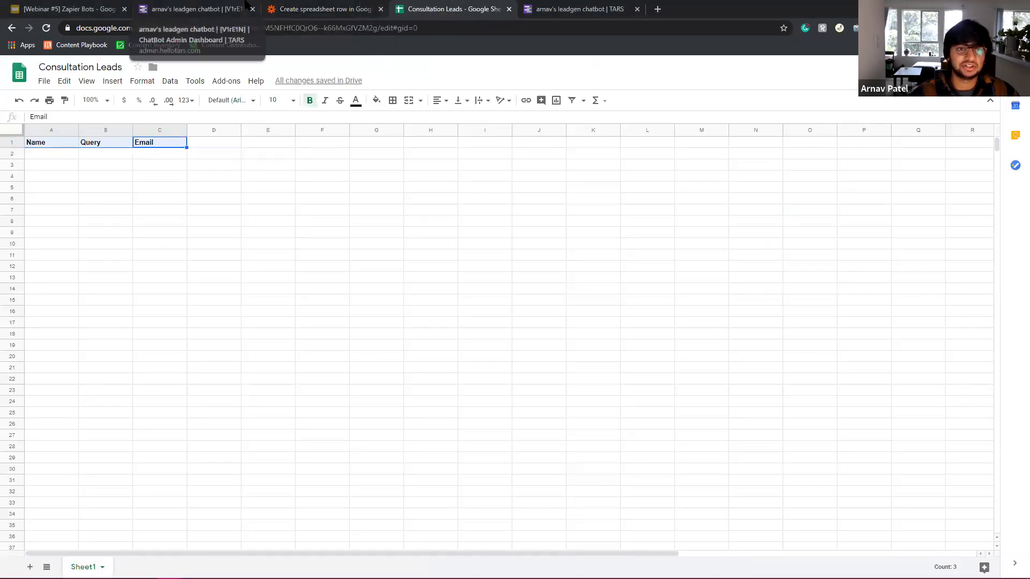
left_click(193, 9)
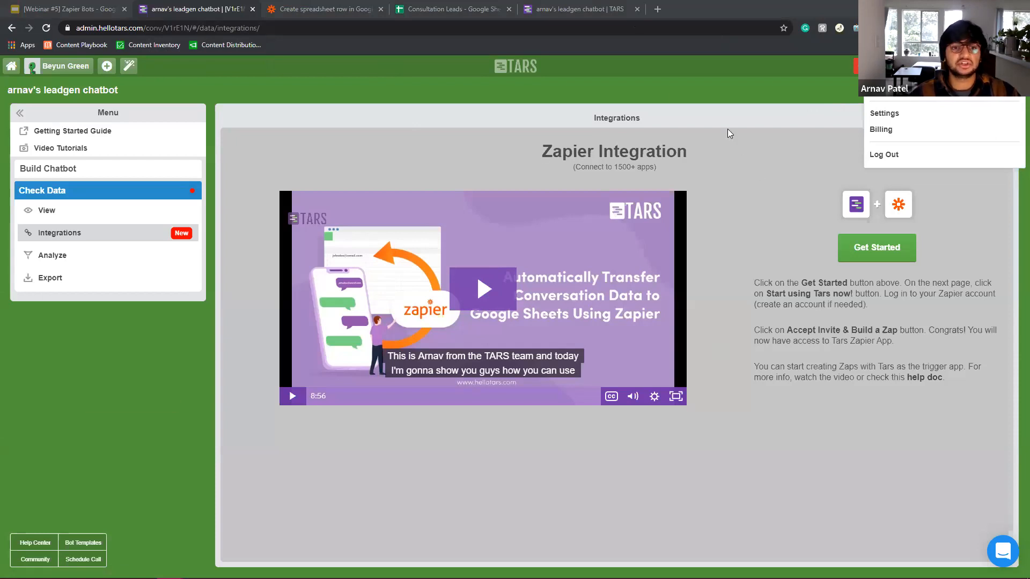
left_click(322, 9)
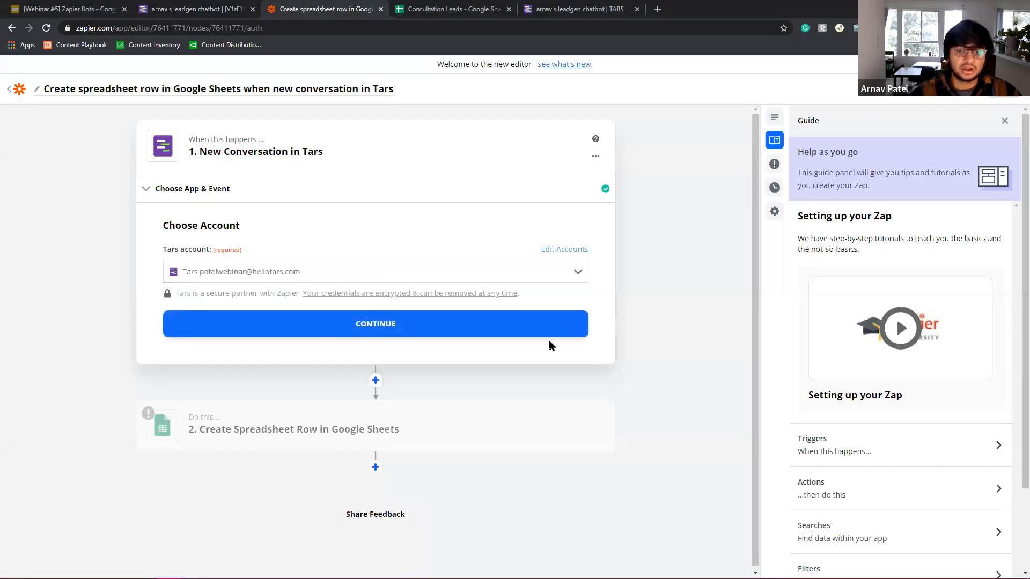
left_click(401, 326)
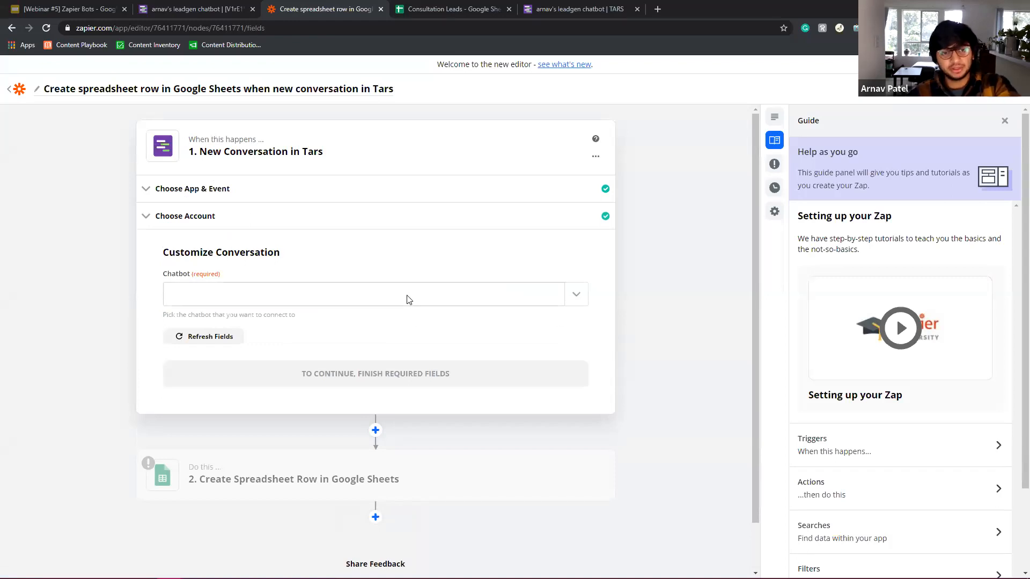
Reconfirm Tars, the New Conversation trigger and the connected Tars account.
left_click(193, 7)
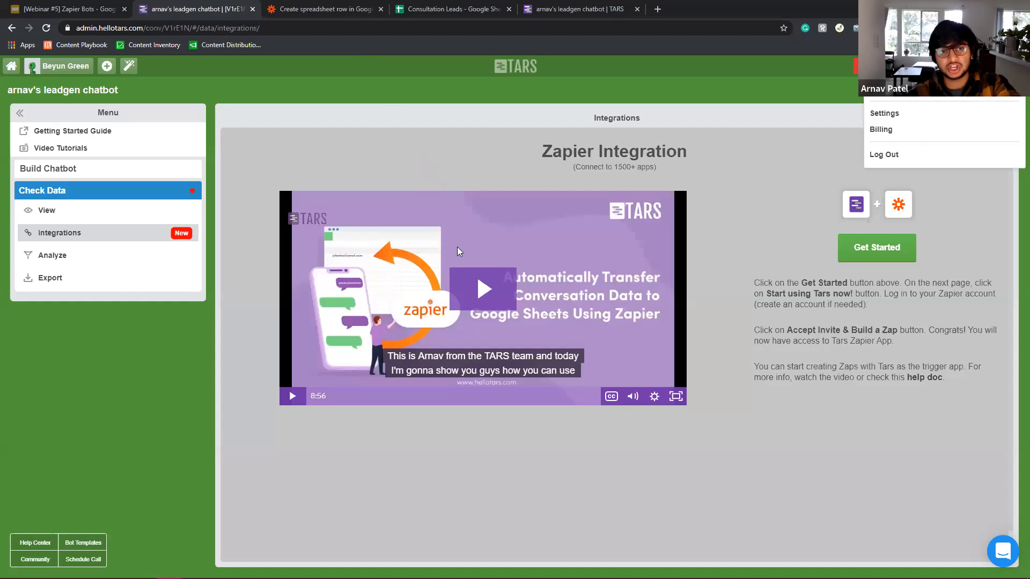
left_click(406, 8)
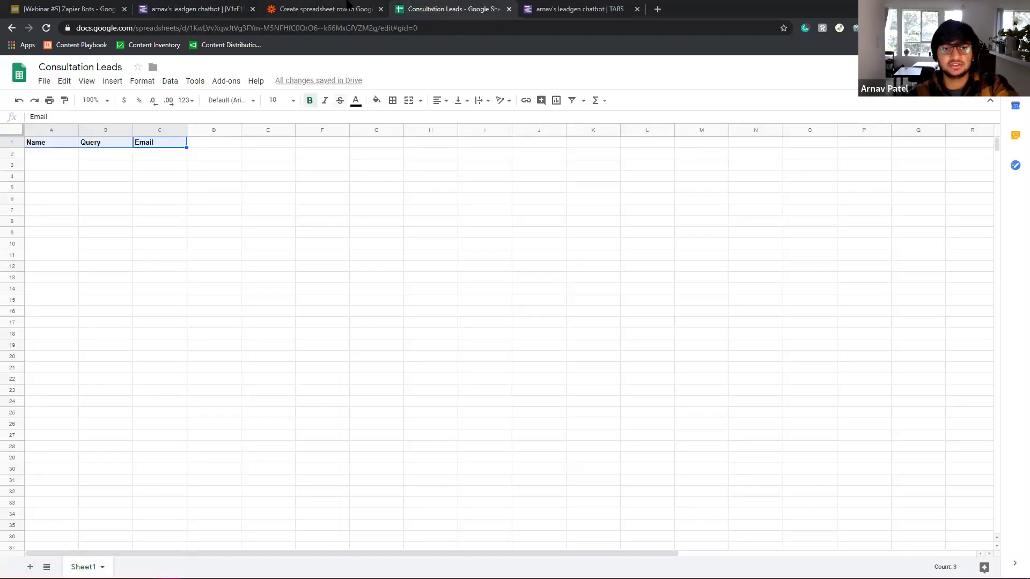
left_click(347, 6)
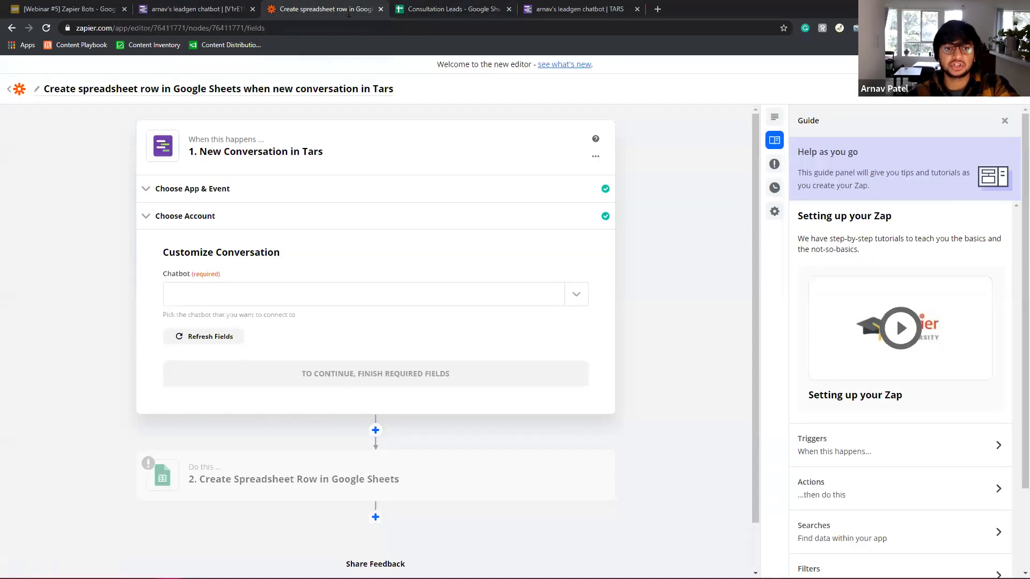
left_click(284, 188)
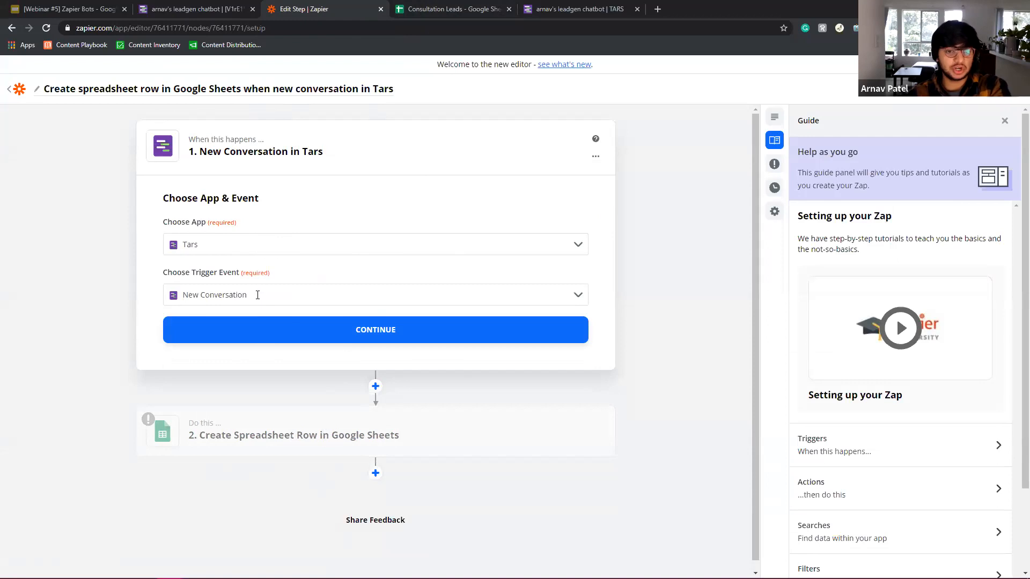
left_click(349, 320)
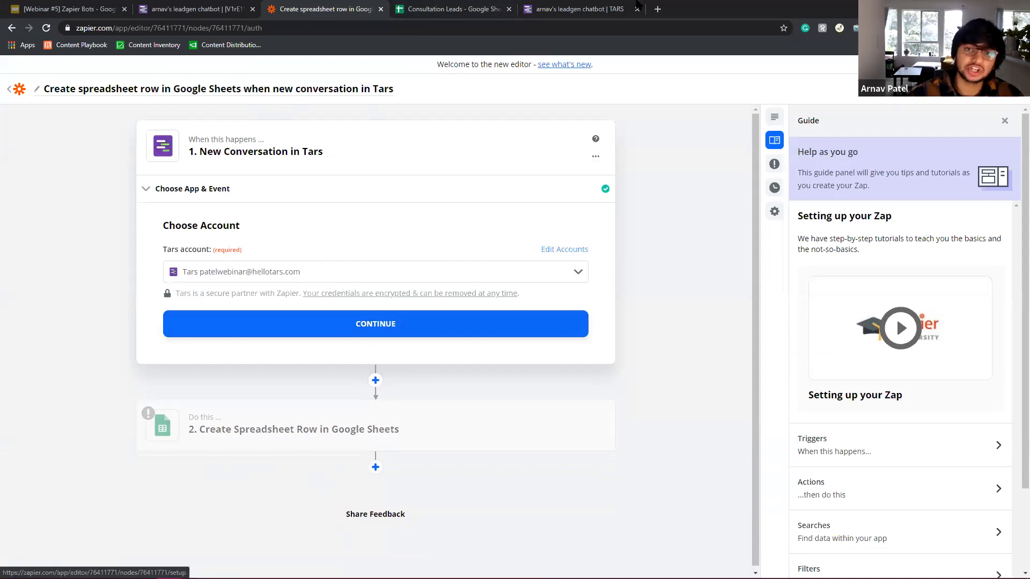
left_click(561, 5)
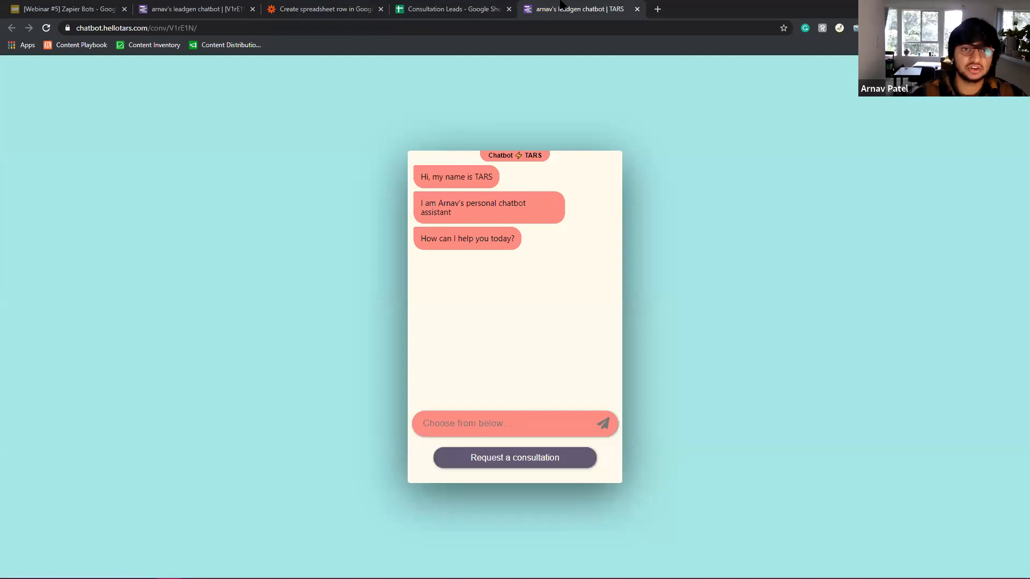
left_click(317, 7)
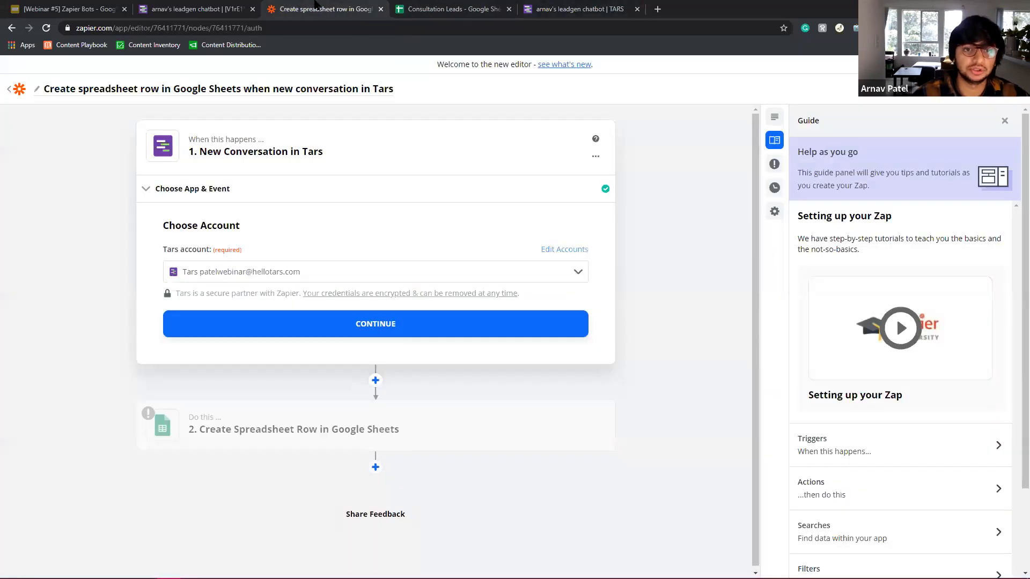
left_click(373, 325)
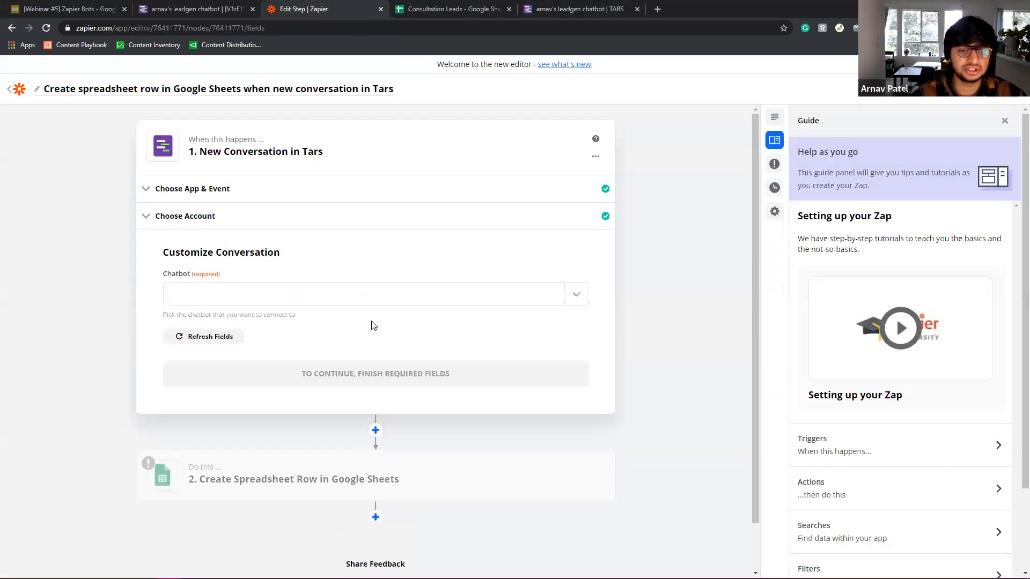
Select the leadgen chatbot as the trigger source and start the trigger test.
left_click(322, 302)
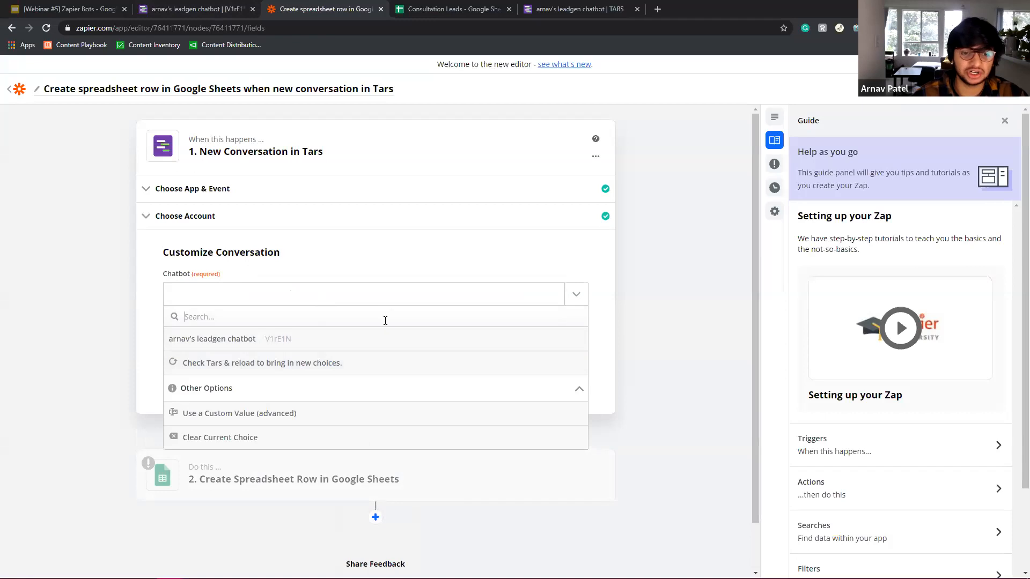
left_click(287, 340)
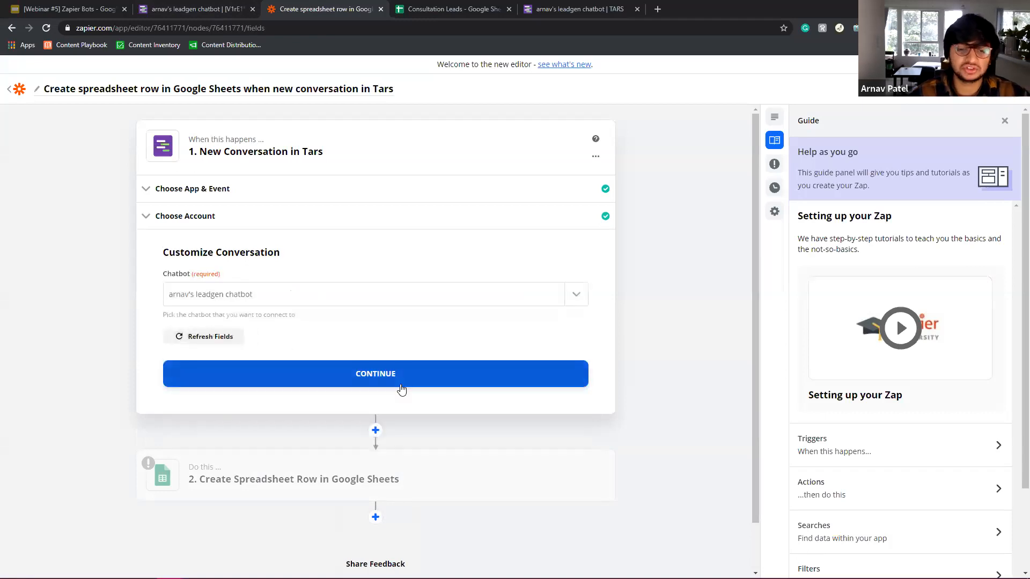
left_click(388, 375)
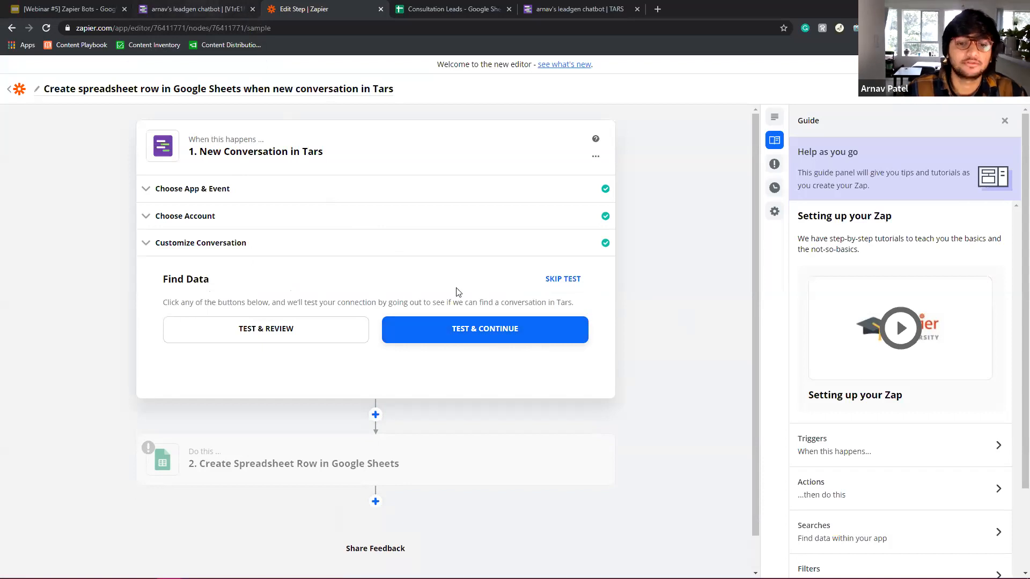
left_click(487, 331)
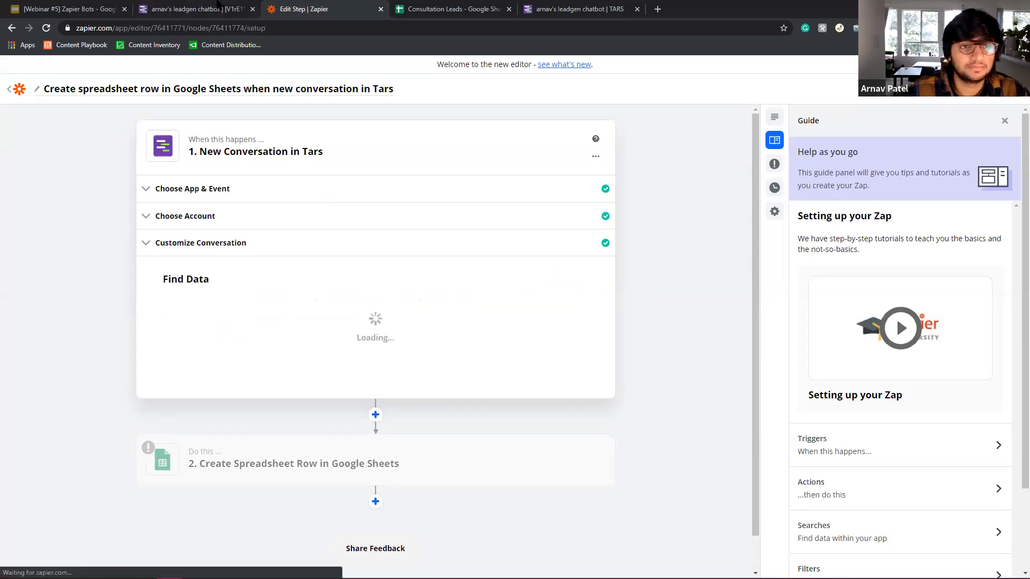
Pull a sample and compare Conversation A's name, query and email with TARS's collected data.
left_click(385, 145)
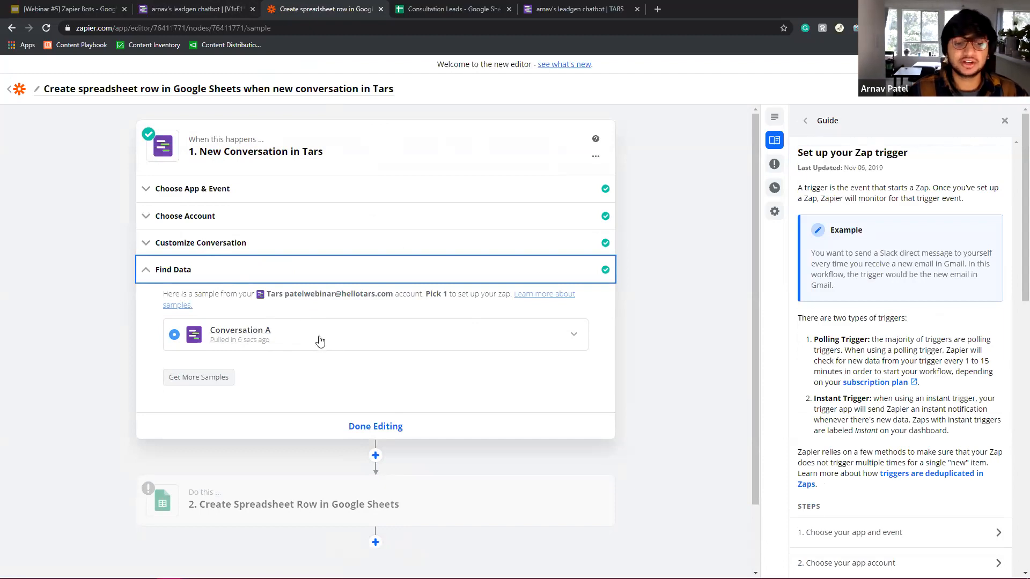
left_click(395, 339)
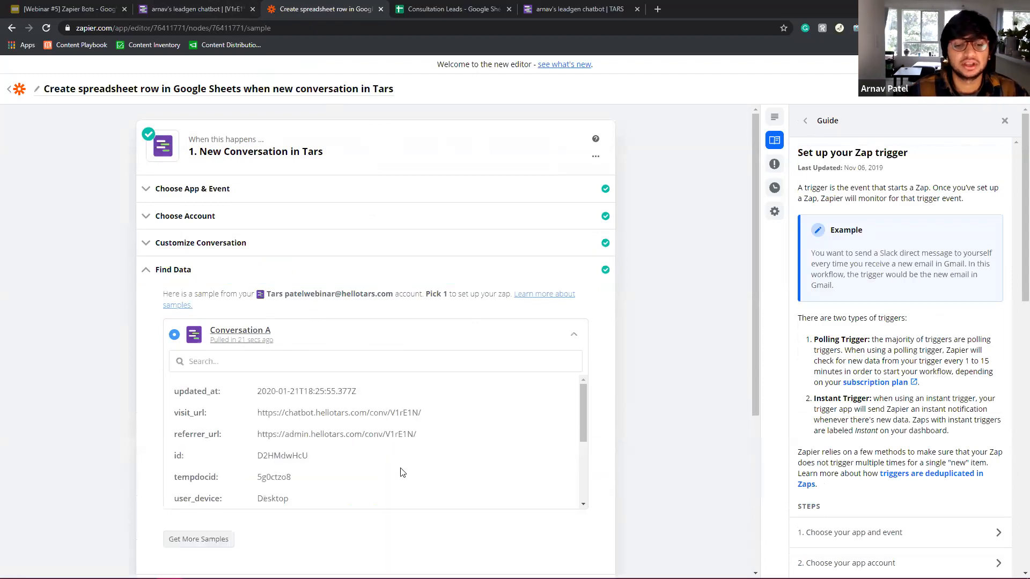
scroll(364, 456, "down", 2)
scroll(368, 454, "down", 1)
left_click_drag(379, 461, 253, 408)
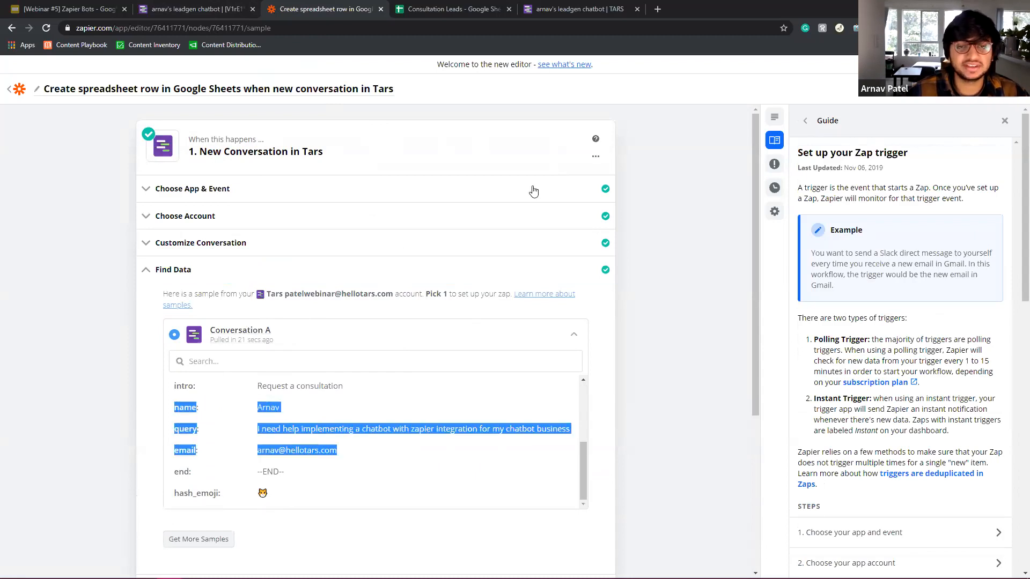
left_click_drag(567, 5, 442, 6)
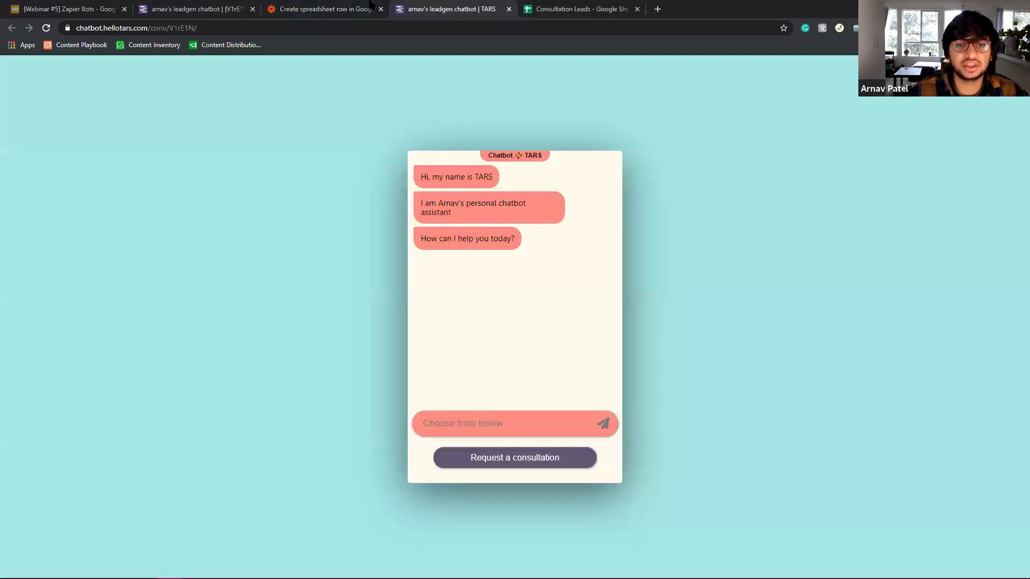
left_click(193, 8)
left_click(40, 210)
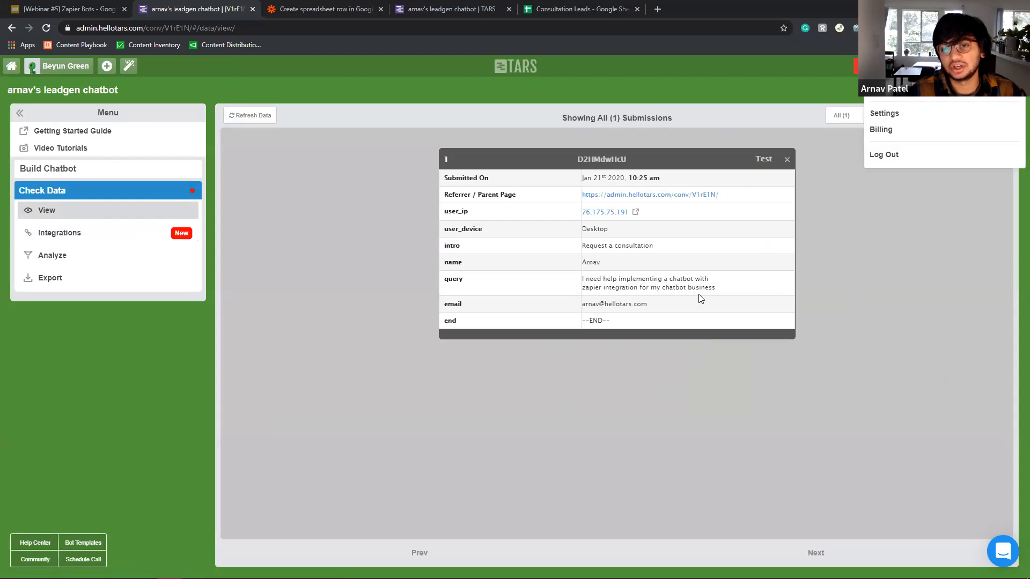
left_click(342, 7)
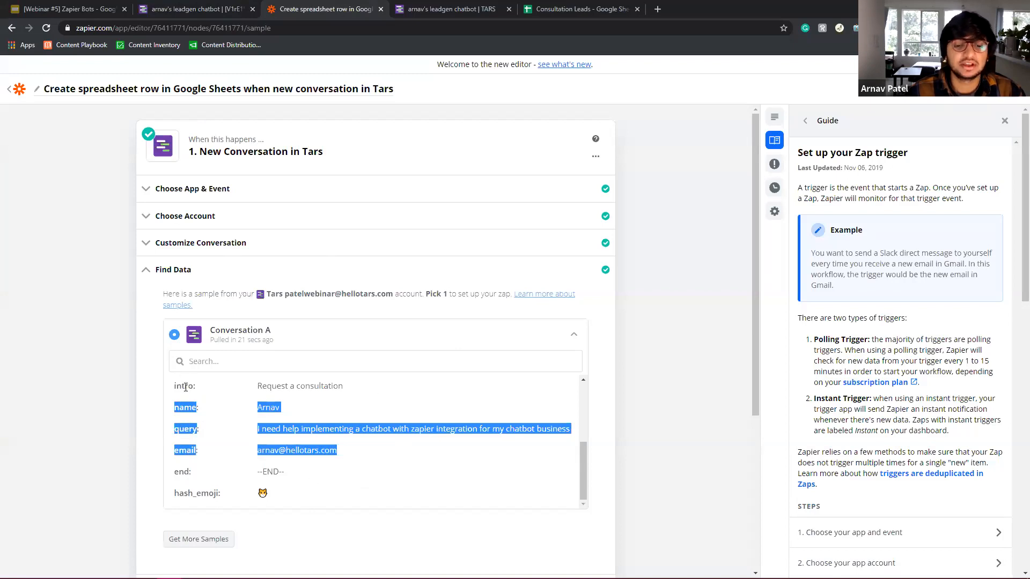
left_click_drag(376, 451, 173, 402)
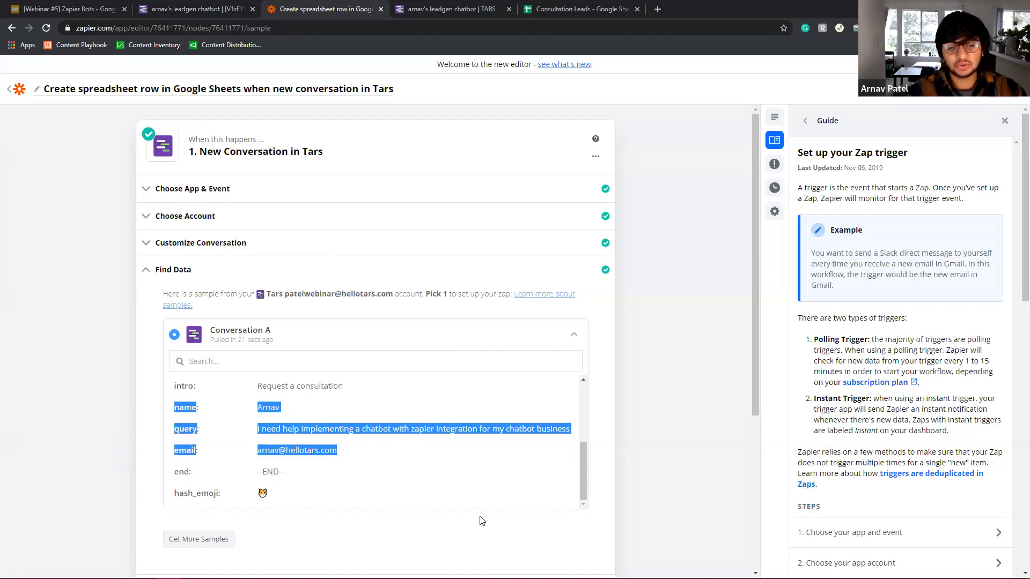
scroll(482, 520, "down", 3)
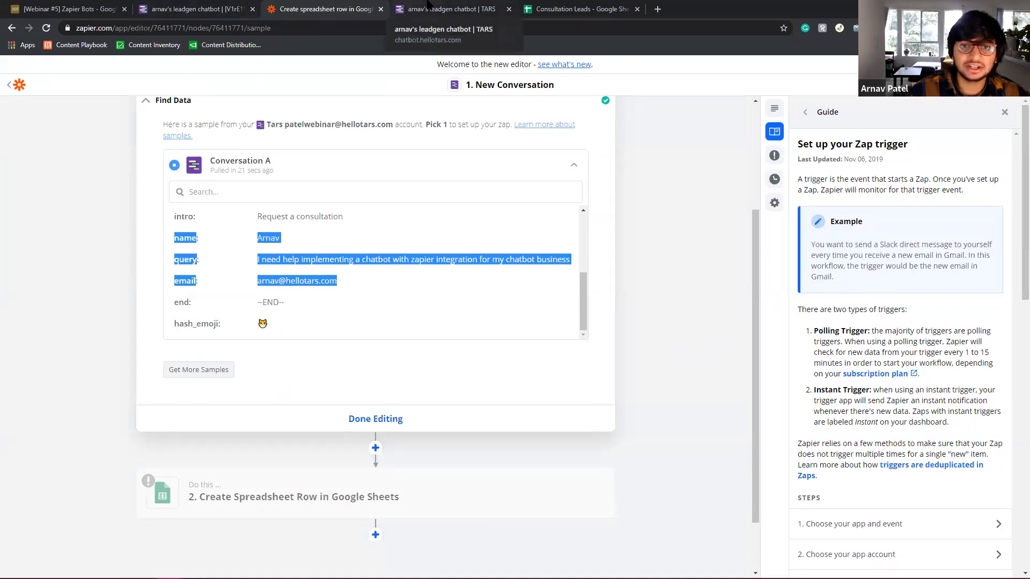
Review the sample data against the spreadsheet headers and finish editing the Tars trigger.
left_click(448, 9)
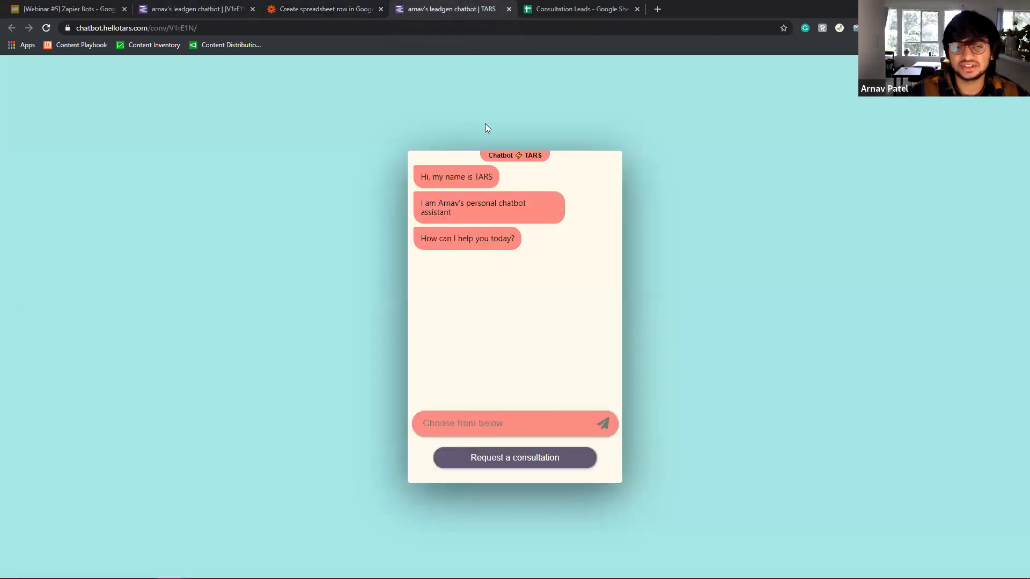
left_click(373, 9)
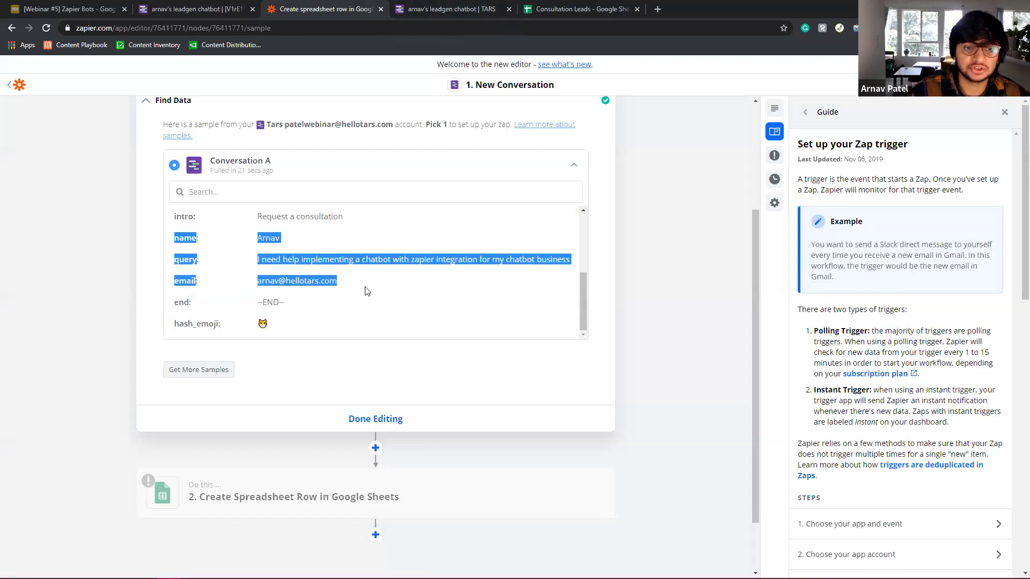
left_click(358, 260)
scroll(351, 222, "up", 3)
scroll(558, 259, "down", 5)
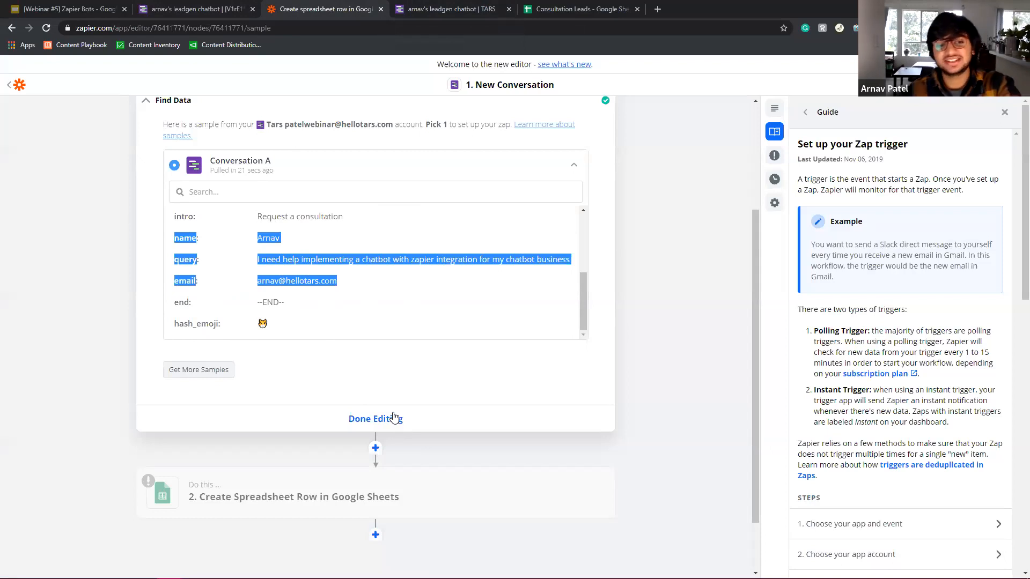
left_click(541, 6)
left_click(327, 7)
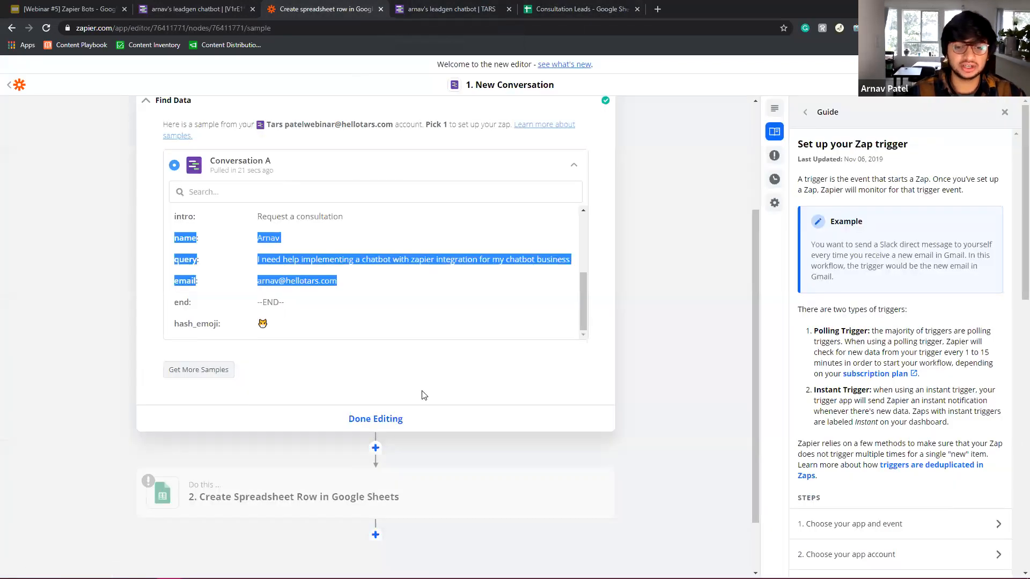
left_click(399, 424)
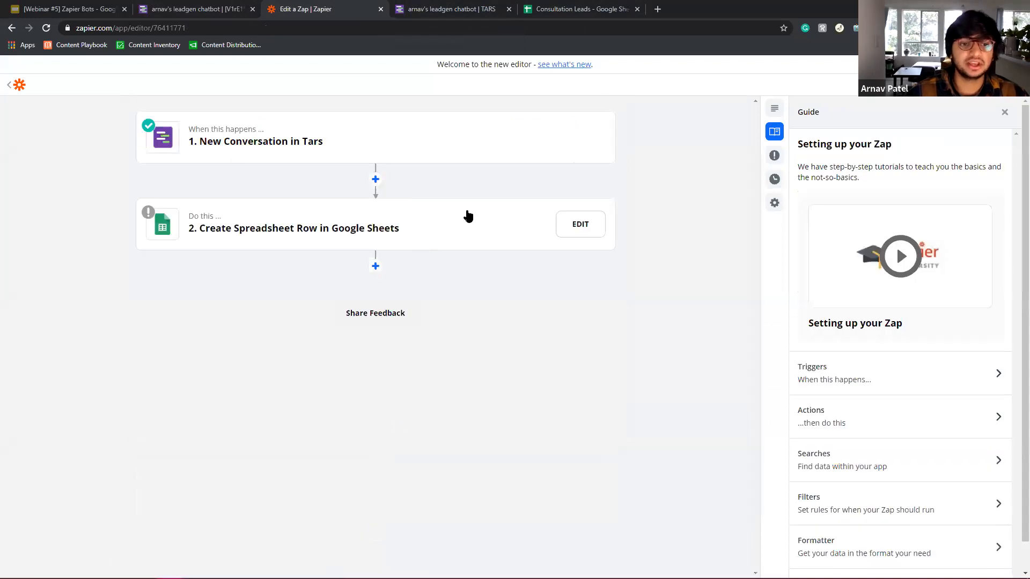
Edit the Create Spreadsheet Row step, add a new Google Sheets account, and list available Drives.
left_click(261, 226)
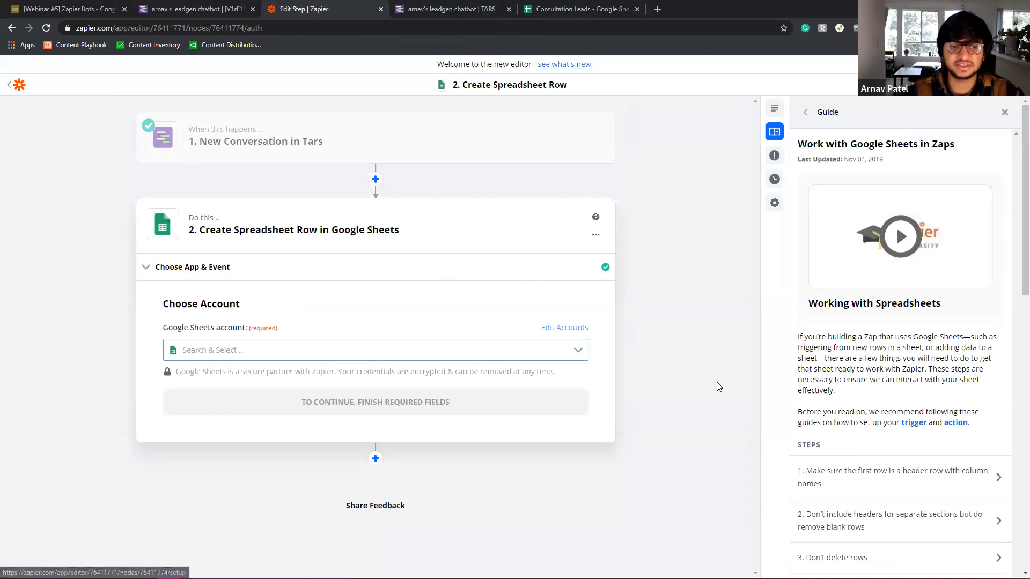
left_click(491, 356)
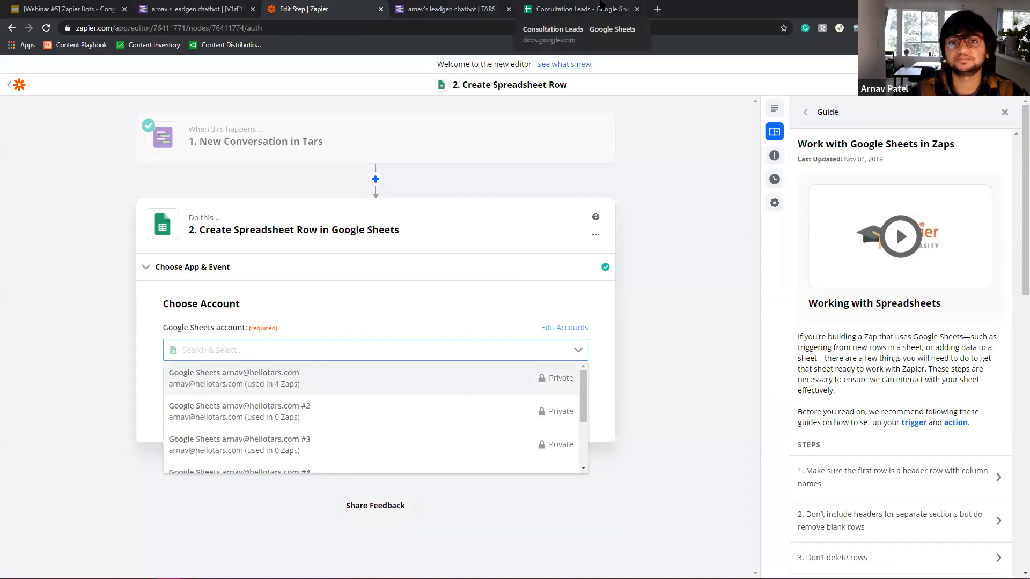
left_click(602, 6)
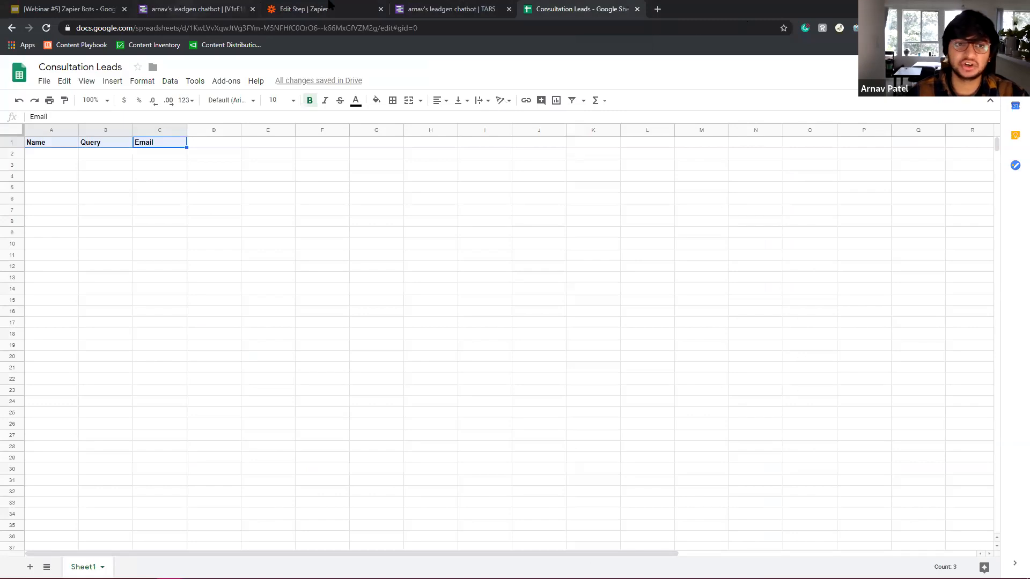
left_click(301, 9)
left_click(305, 352)
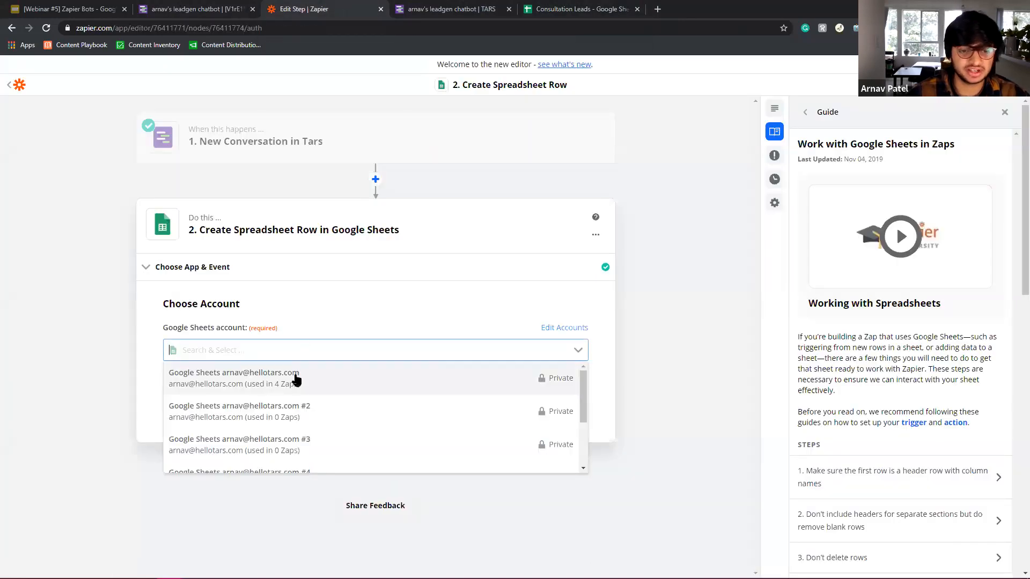
scroll(361, 375, "down", 3)
scroll(402, 430, "up", 3)
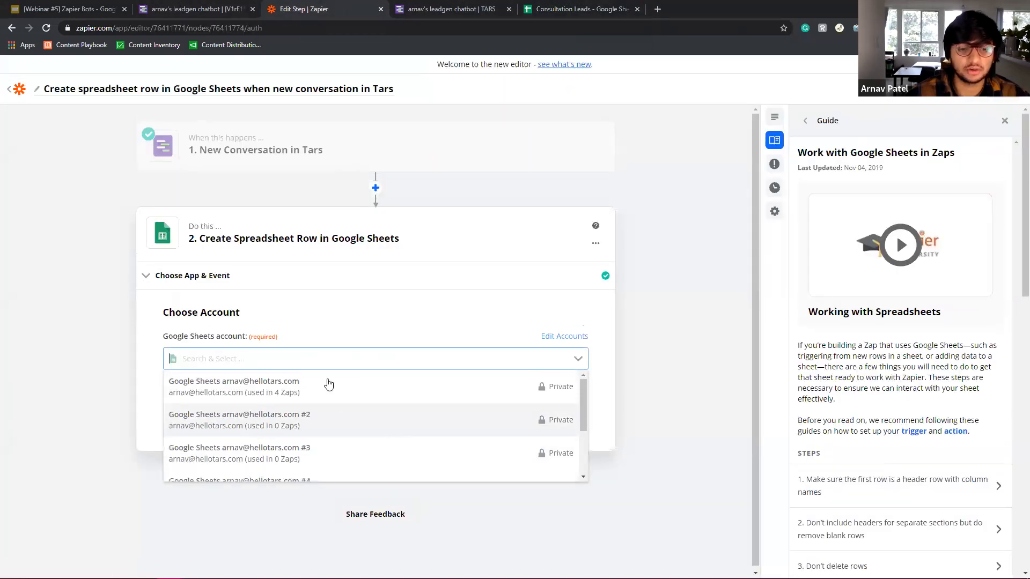
scroll(332, 404, "down", 3)
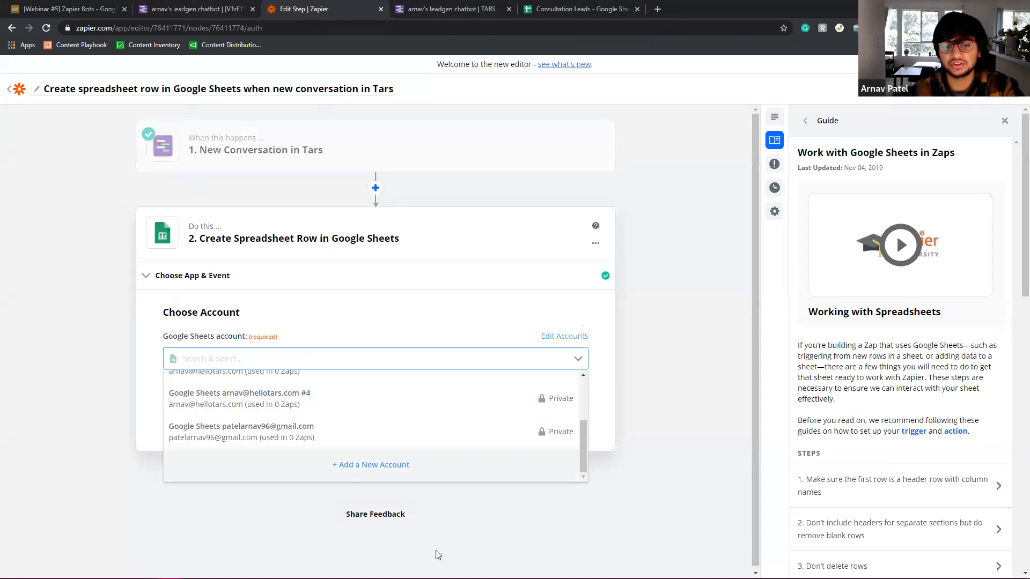
left_click(416, 477)
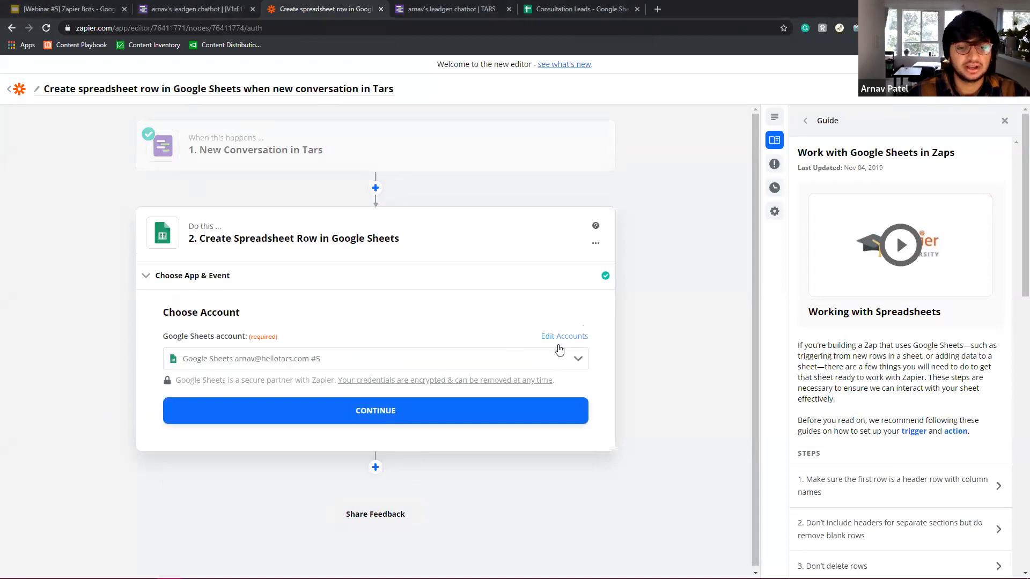
left_click(395, 421)
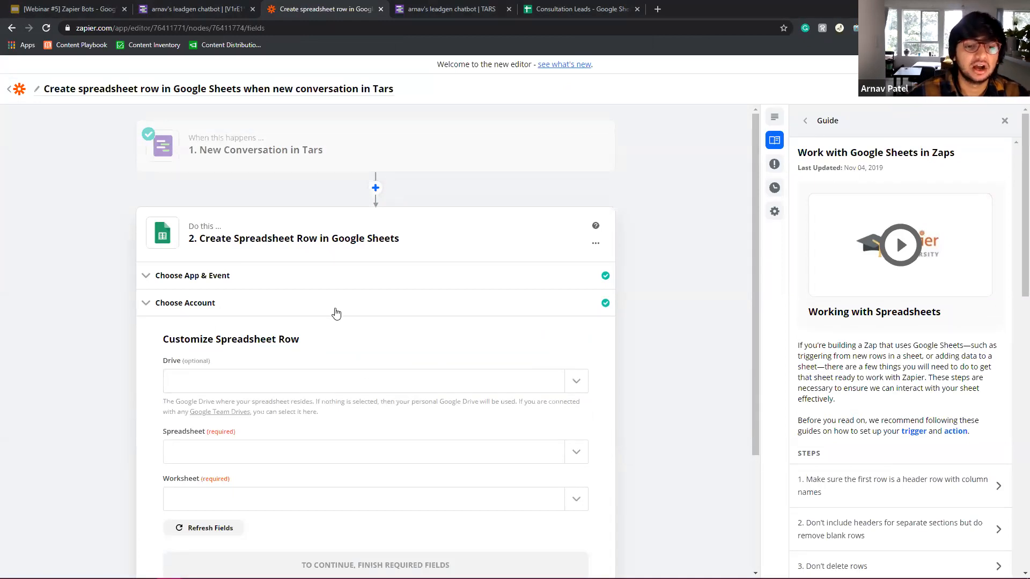
left_click(284, 383)
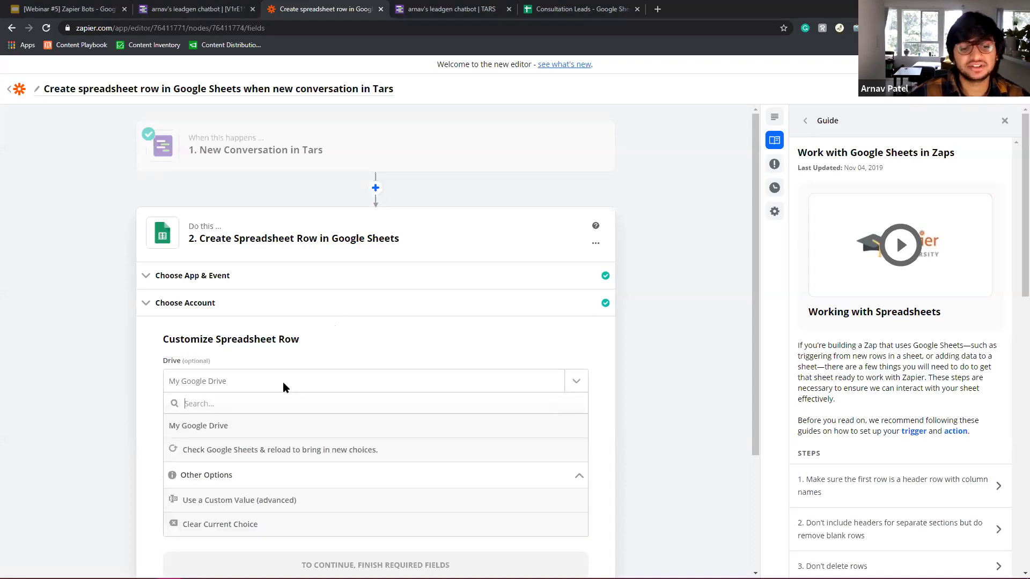
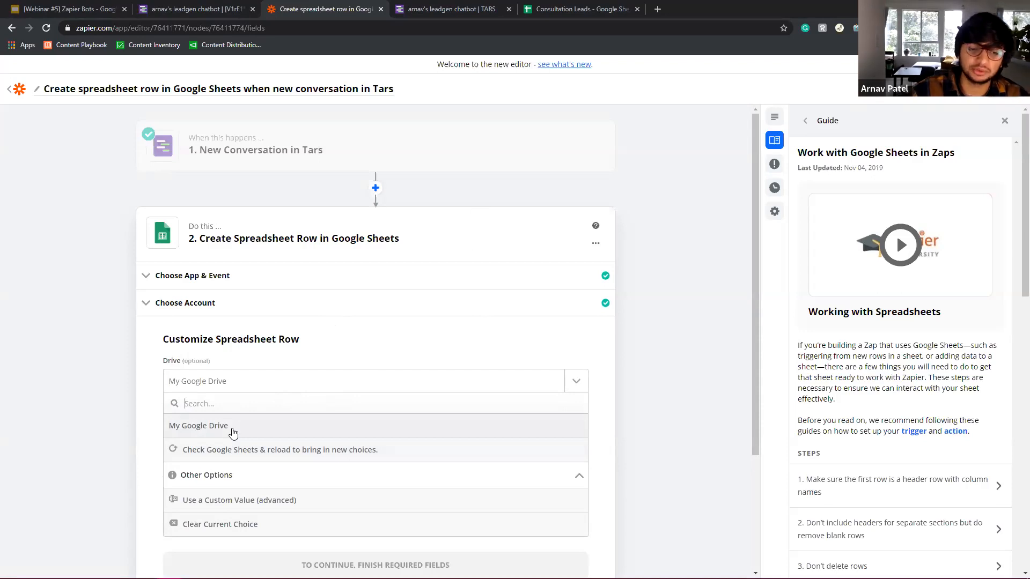
Choose My Google Drive as the drive and check the Consultation Leads spreadsheet in Google Sheets.
left_click(233, 432)
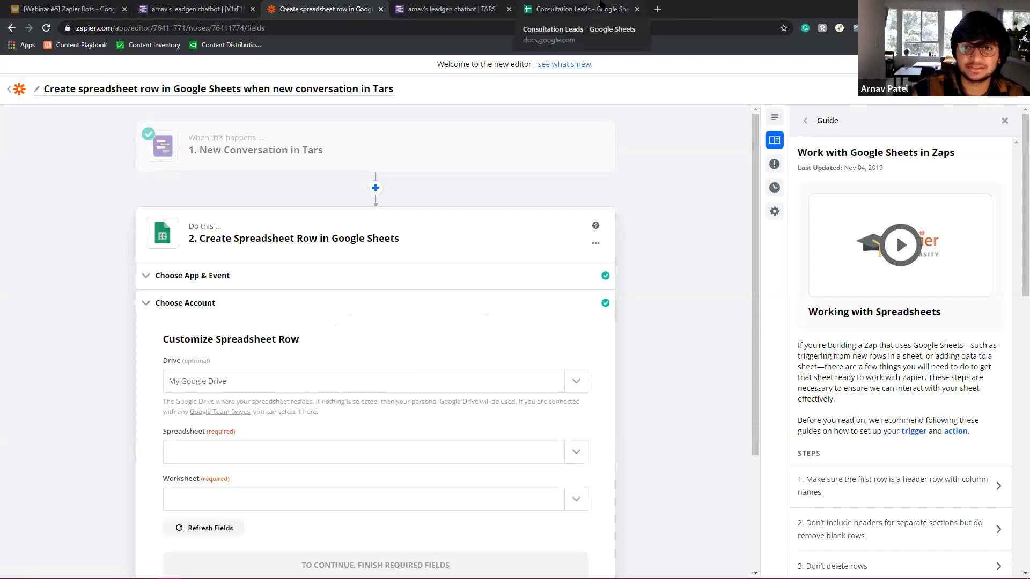
left_click_drag(601, 5, 475, 4)
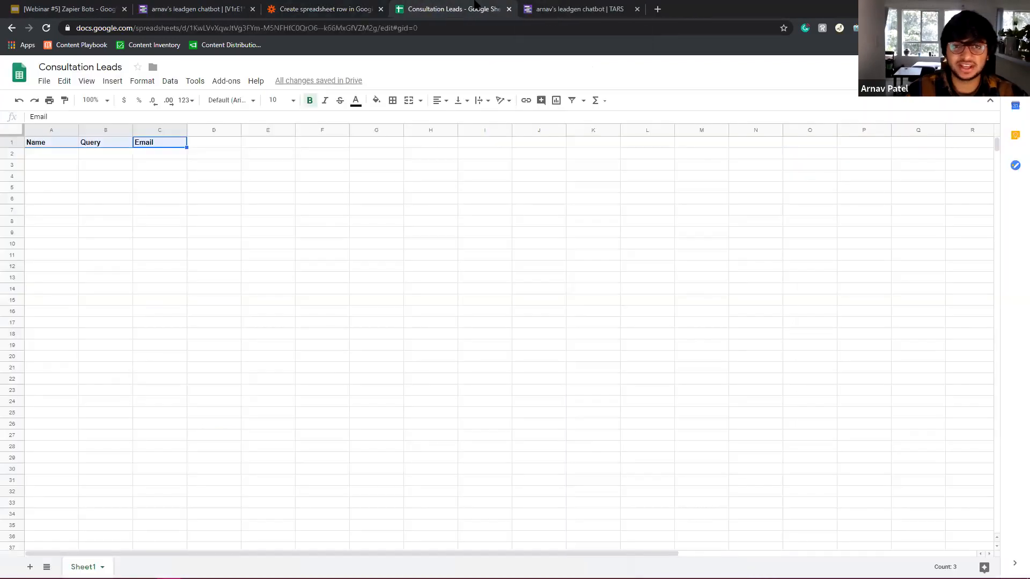
left_click(16, 75)
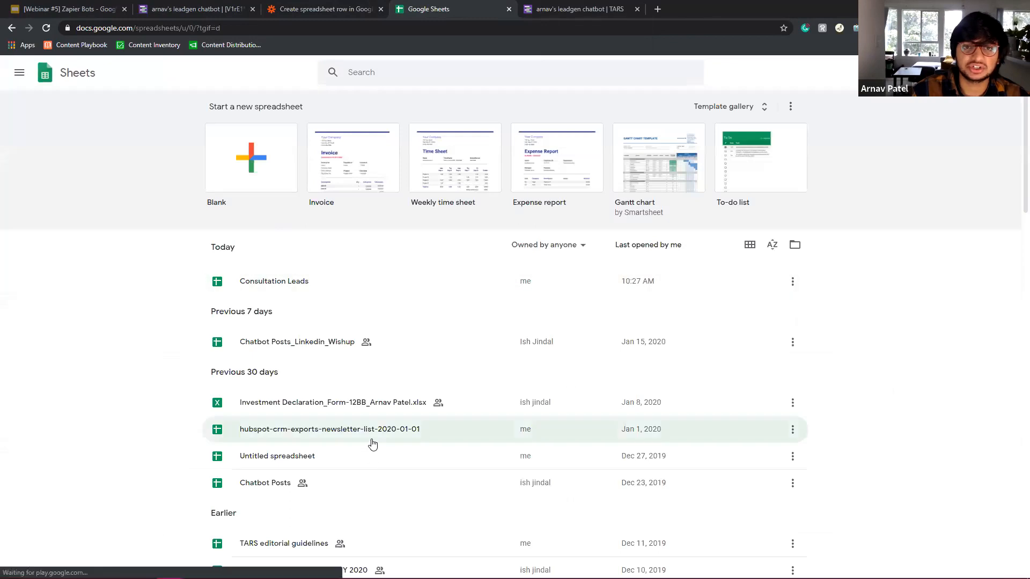
left_click(274, 281)
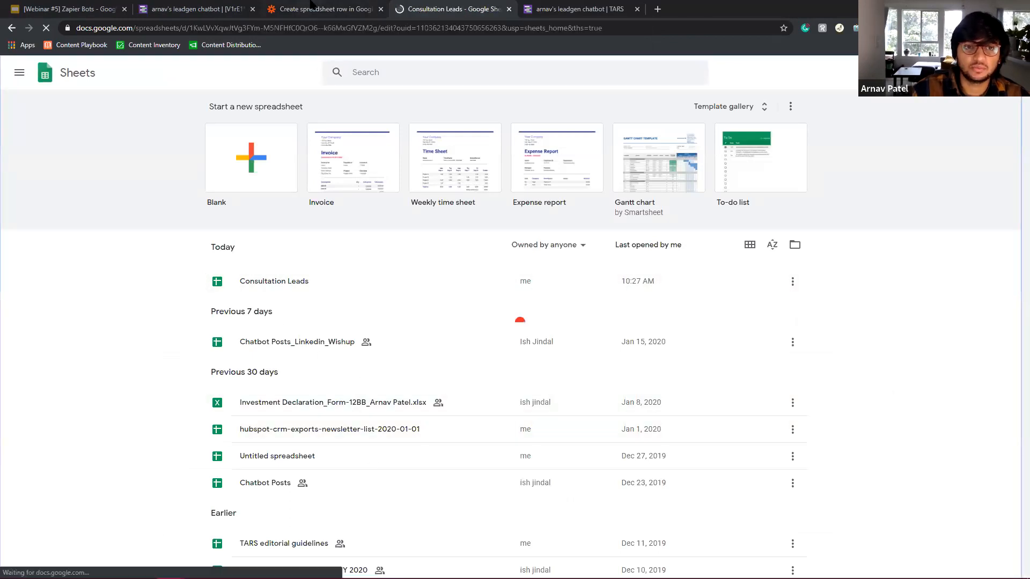
key("ctrl+shift+Tab")
Browse the available spreadsheets and pick Consultation Leads.
left_click(229, 453)
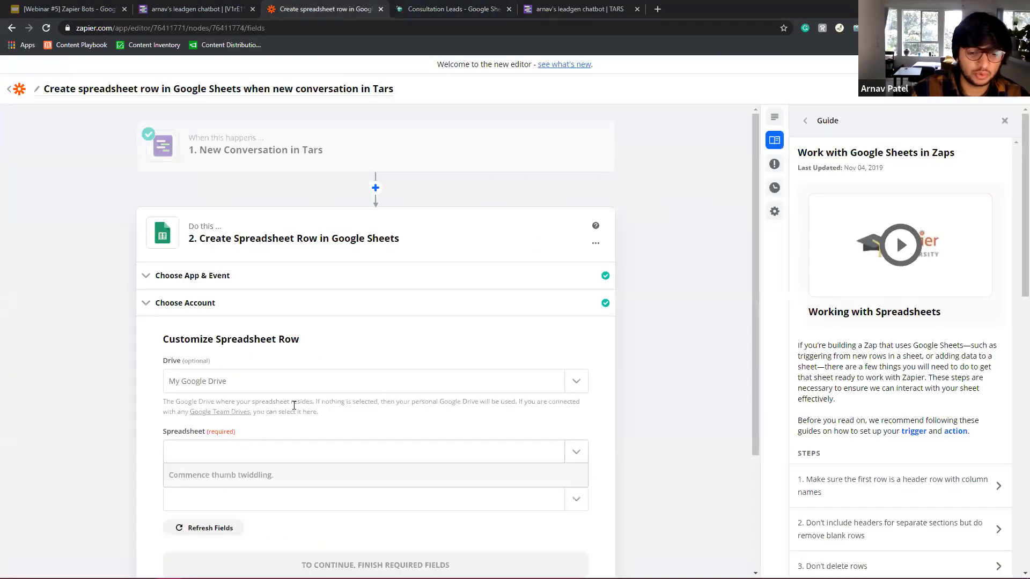
scroll(295, 402, "down", 3)
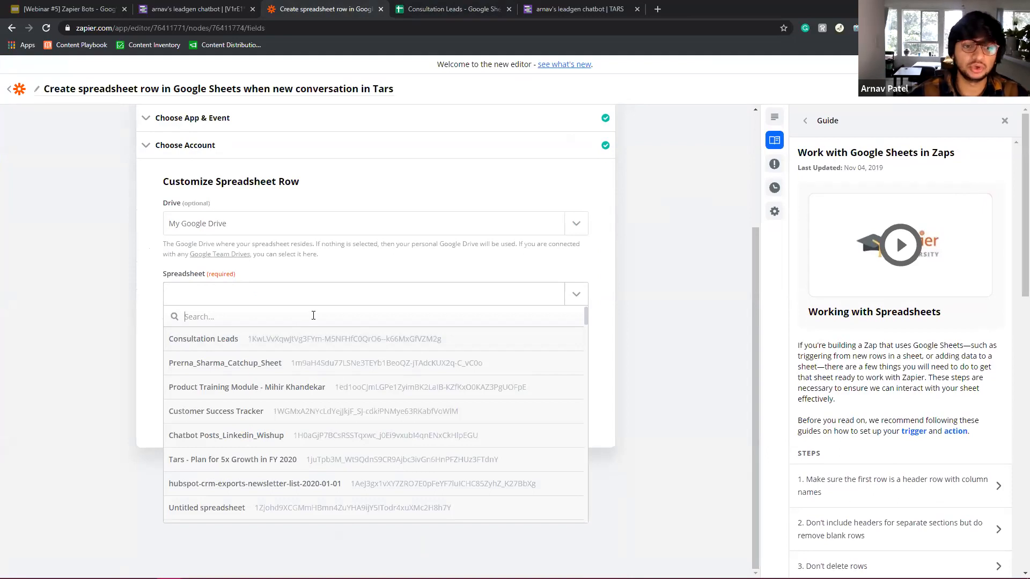
left_click(212, 347)
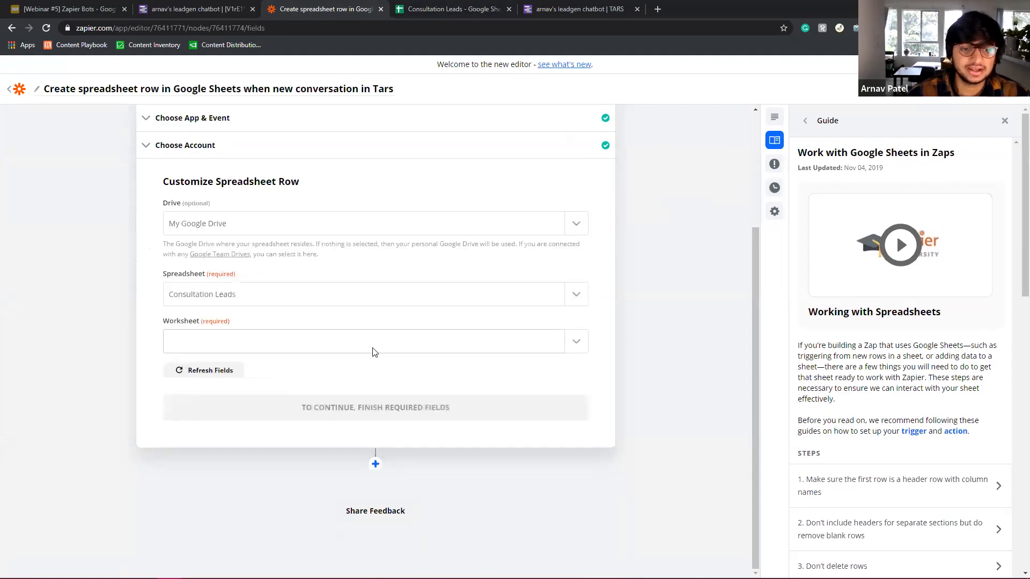
Add a blank Sheet2 to the Consultation Leads workbook and review the Sheet1 Name, Query, Email headers.
left_click(374, 351)
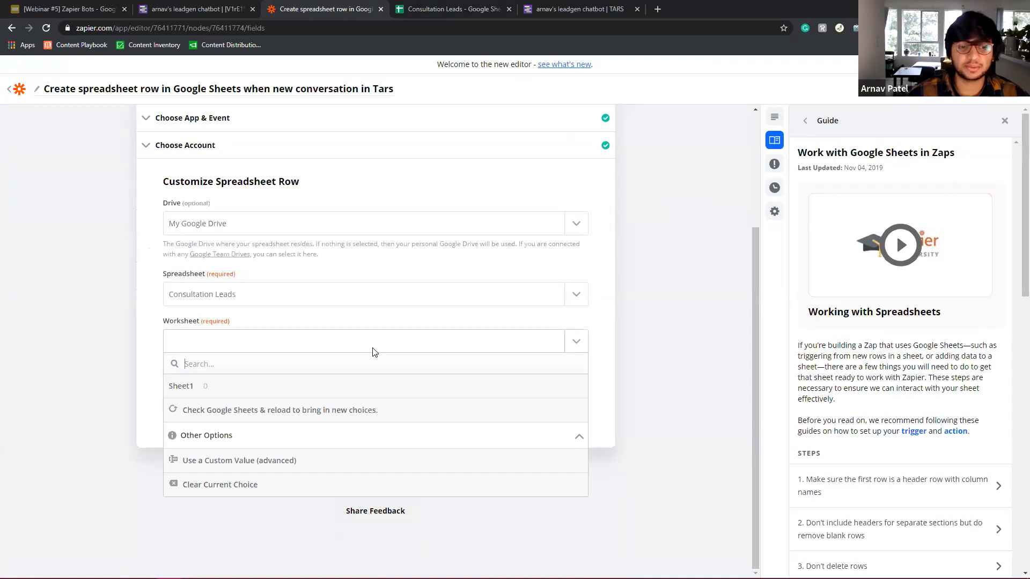
left_click(386, 324)
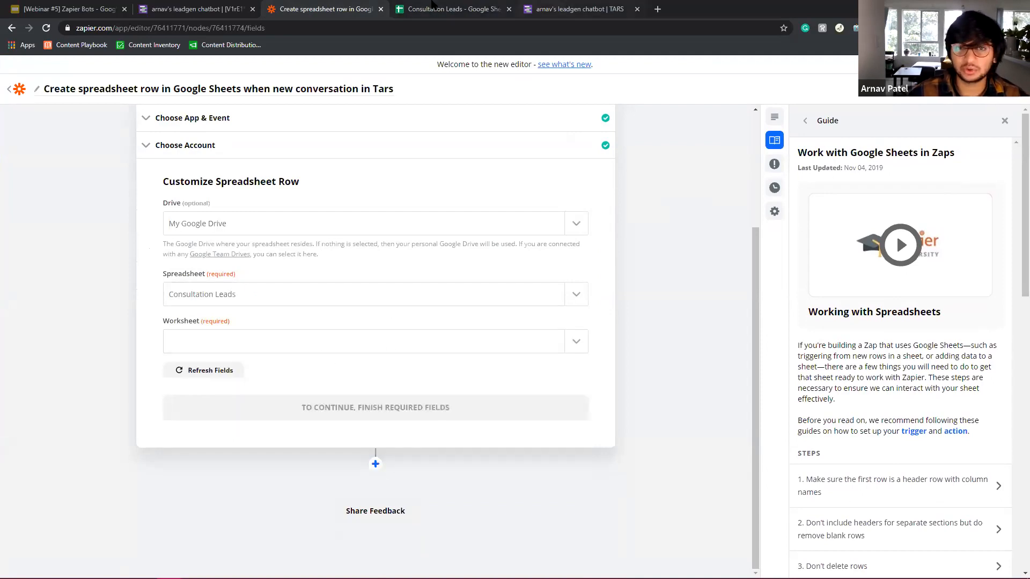
left_click(432, 5)
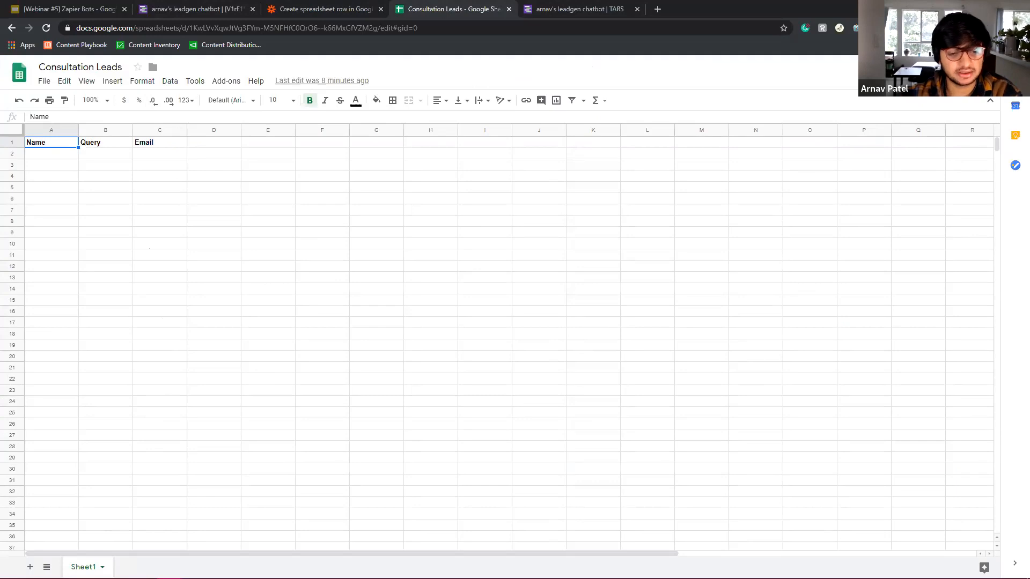
left_click(31, 567)
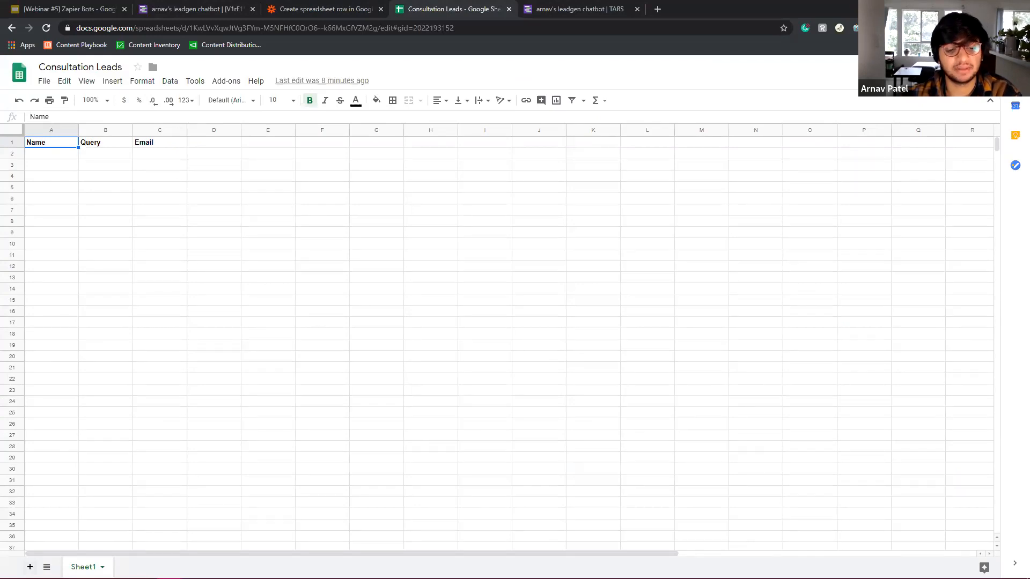
left_click(83, 567)
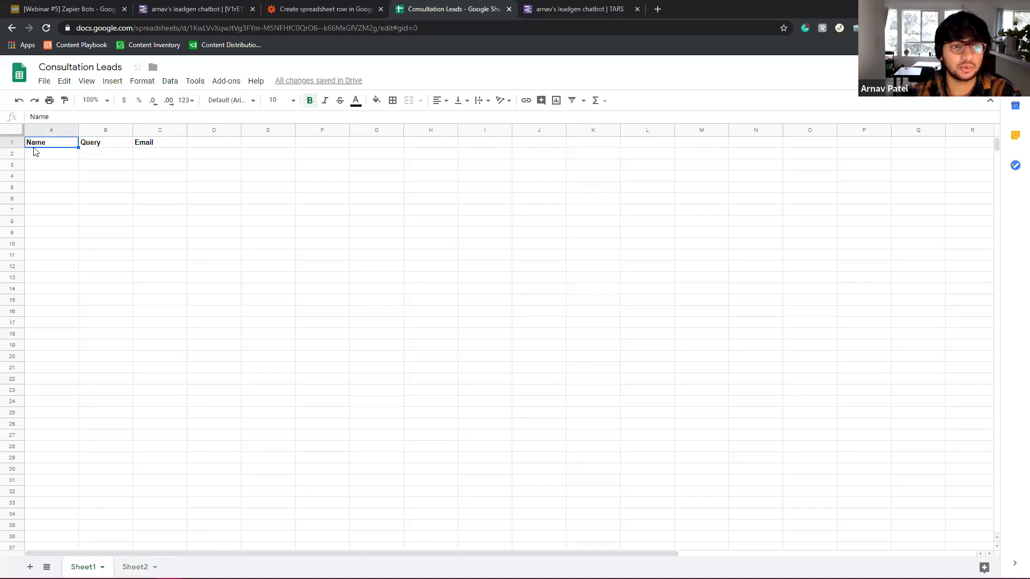
left_click_drag(125, 139, 147, 147)
left_click(346, 8)
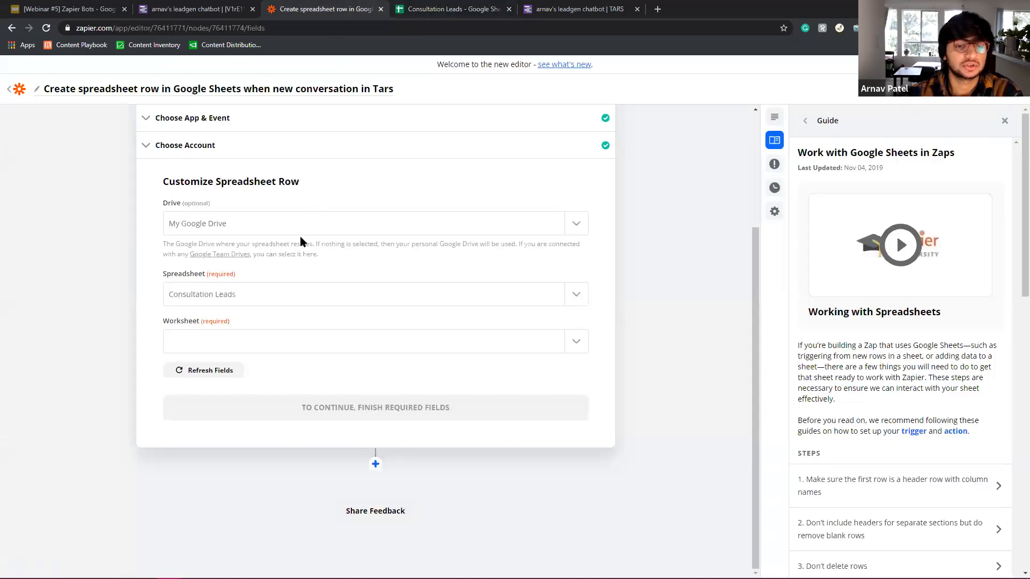
Set the worksheet to Sheet1 so the Name, Query and Email fields appear.
left_click(237, 344)
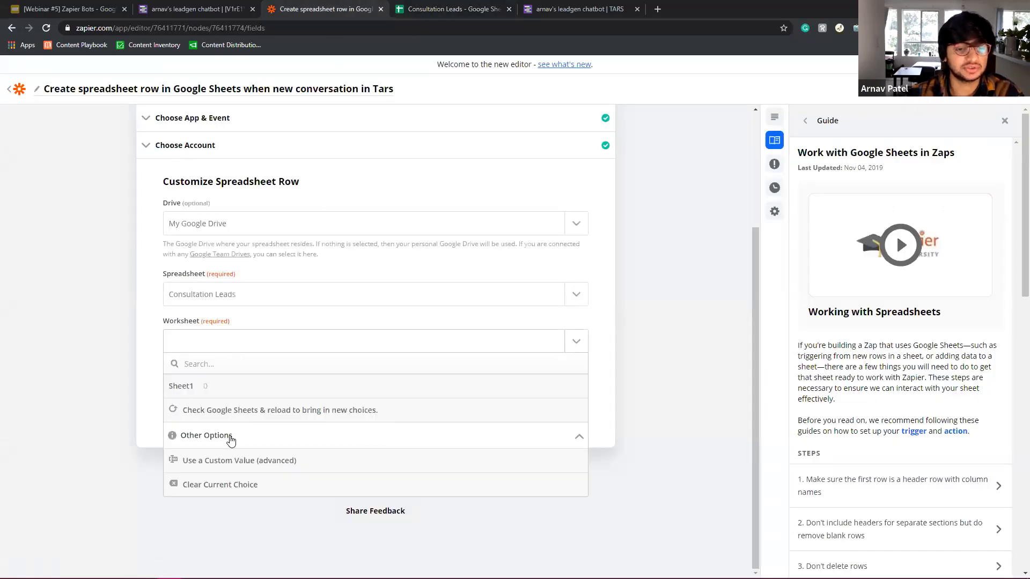
left_click(224, 387)
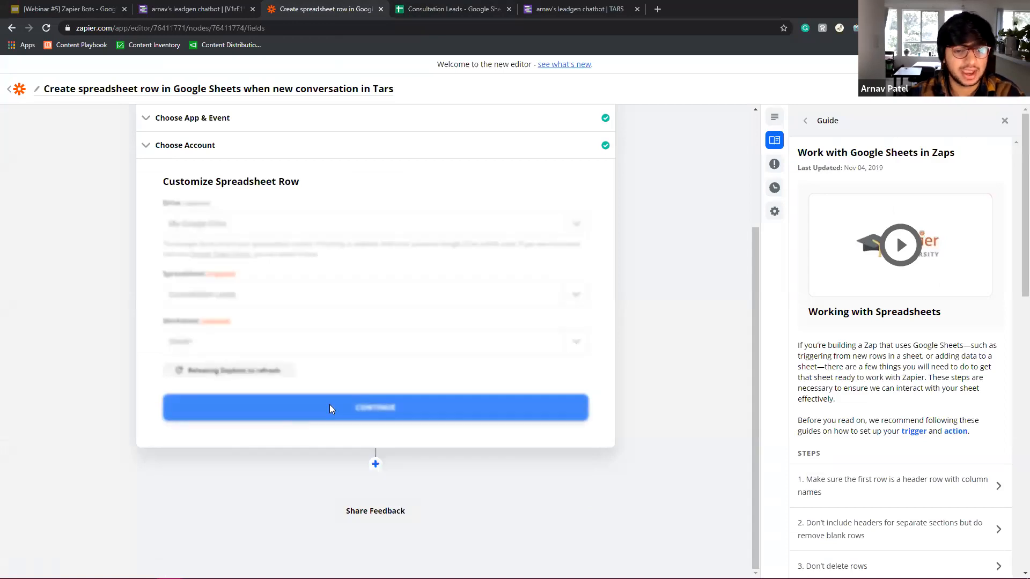
scroll(391, 418, "down", 3)
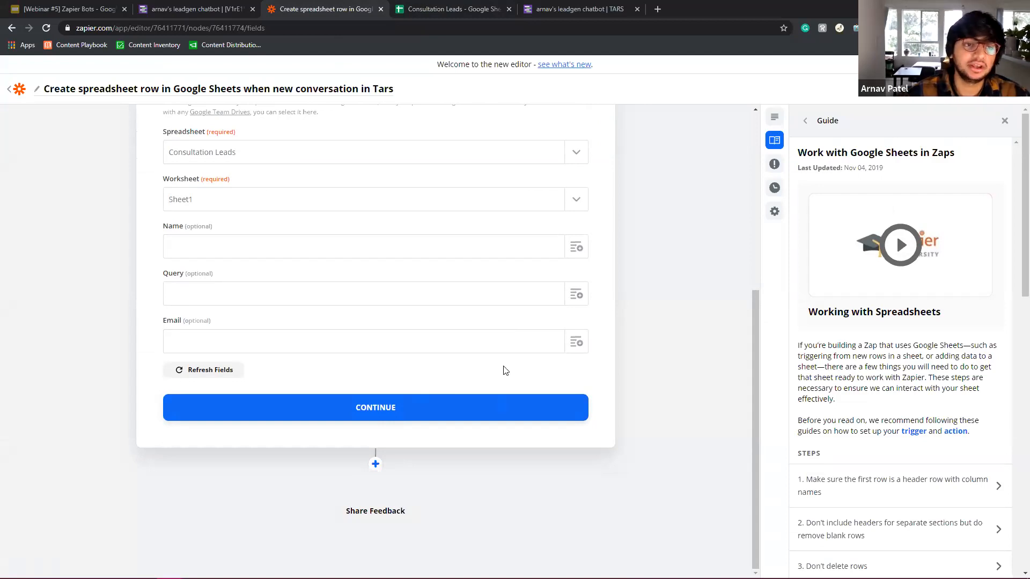
scroll(503, 370, "up", 4)
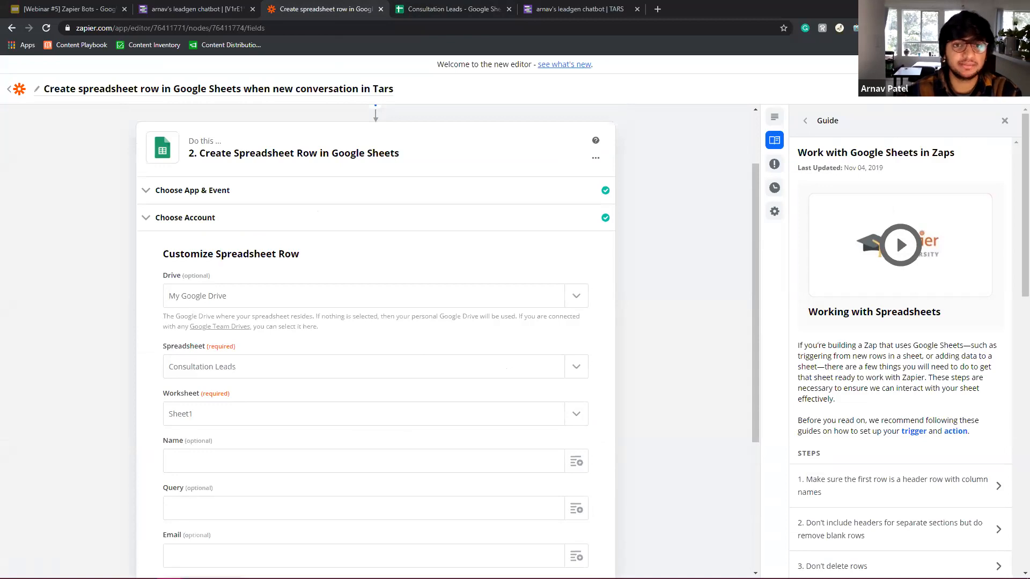
Select header cells A1:C1 in Consultation Leads to compare with the Zap fields.
key("ctrl+Tab")
left_click_drag(39, 147, 145, 147)
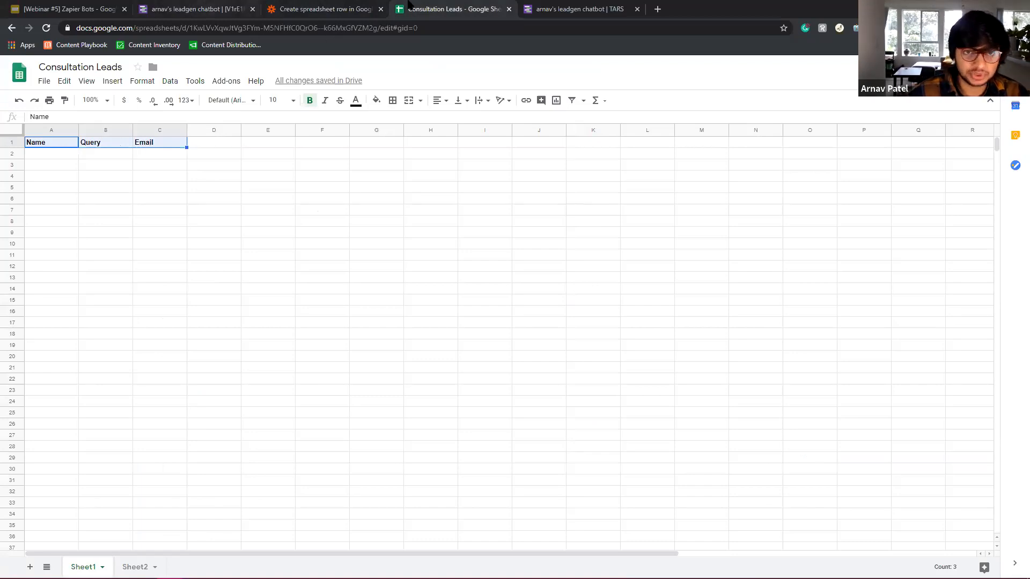
left_click(352, 7)
Compare the sheet's Name, Query and Email headers with the Zap's row fields, ending on the Zapier form.
scroll(351, 231, "up", 2)
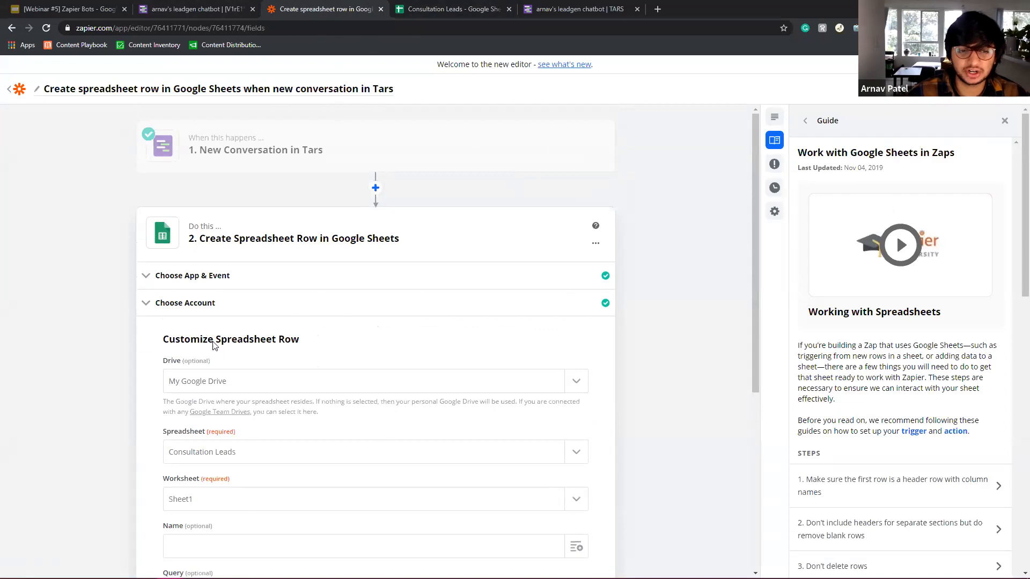
scroll(249, 454, "down", 1)
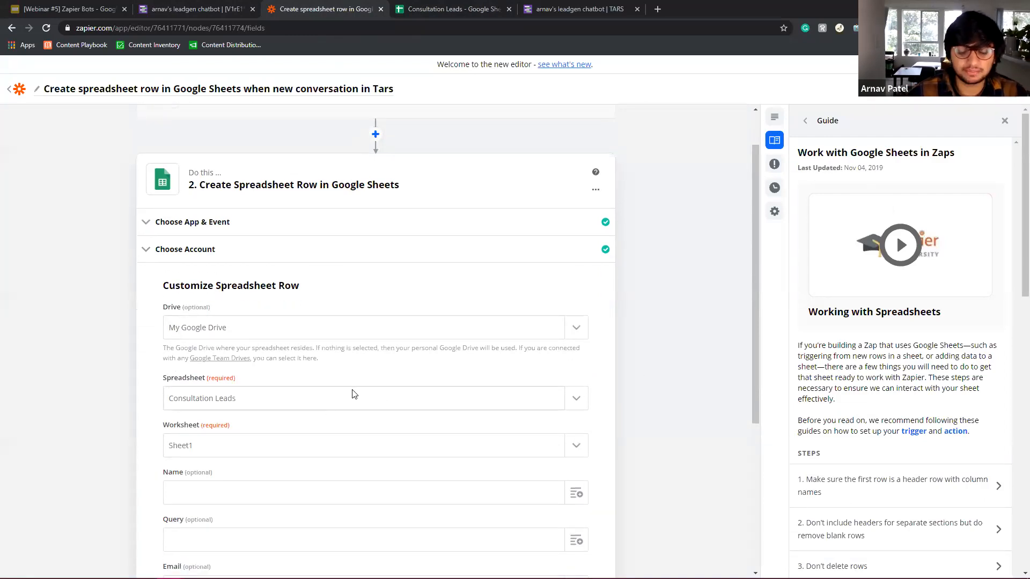
left_click(452, 6)
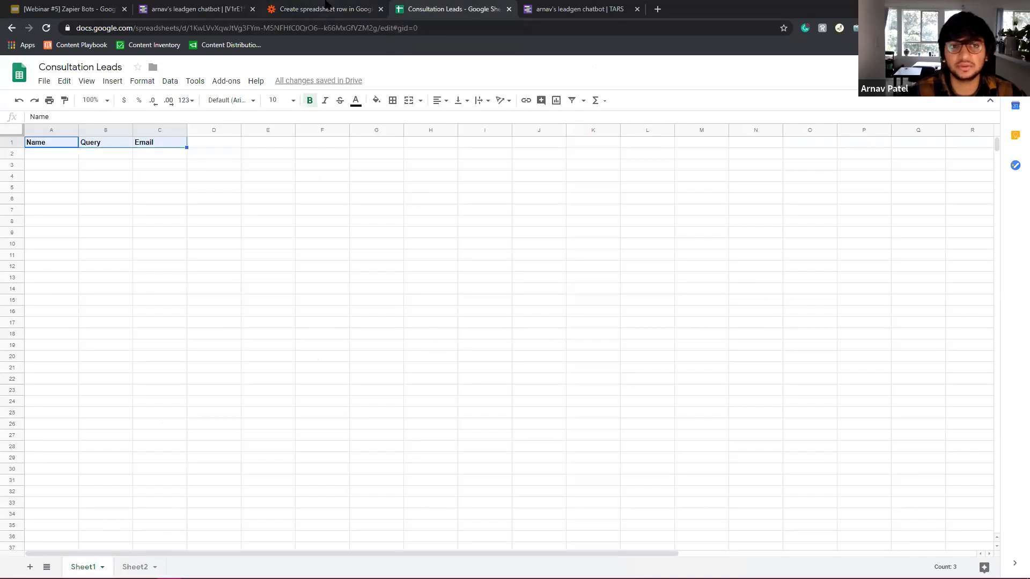
left_click(327, 5)
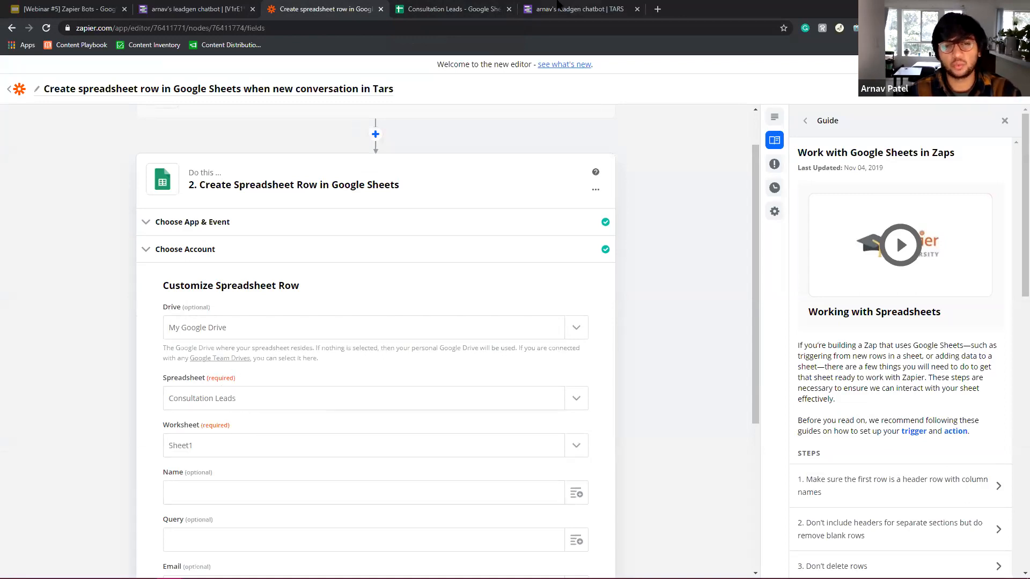
left_click(460, 5)
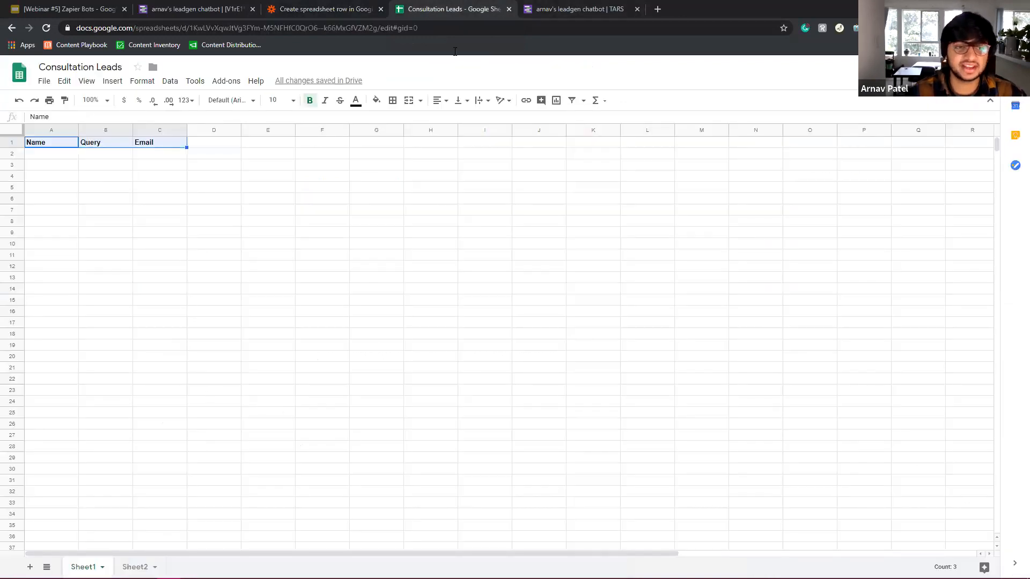
left_click(332, 7)
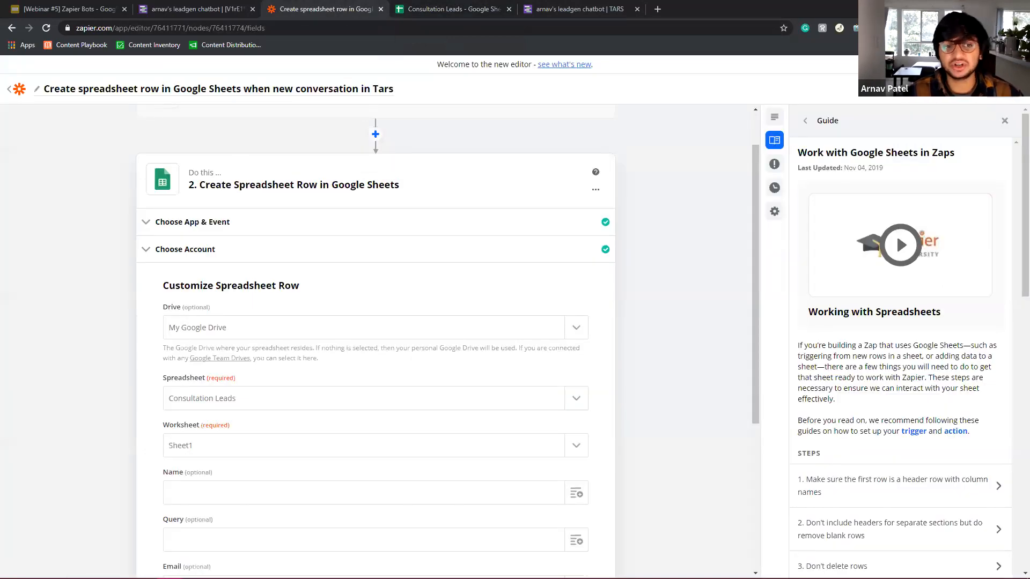
scroll(376, 322, "down", 5)
left_click(454, 11)
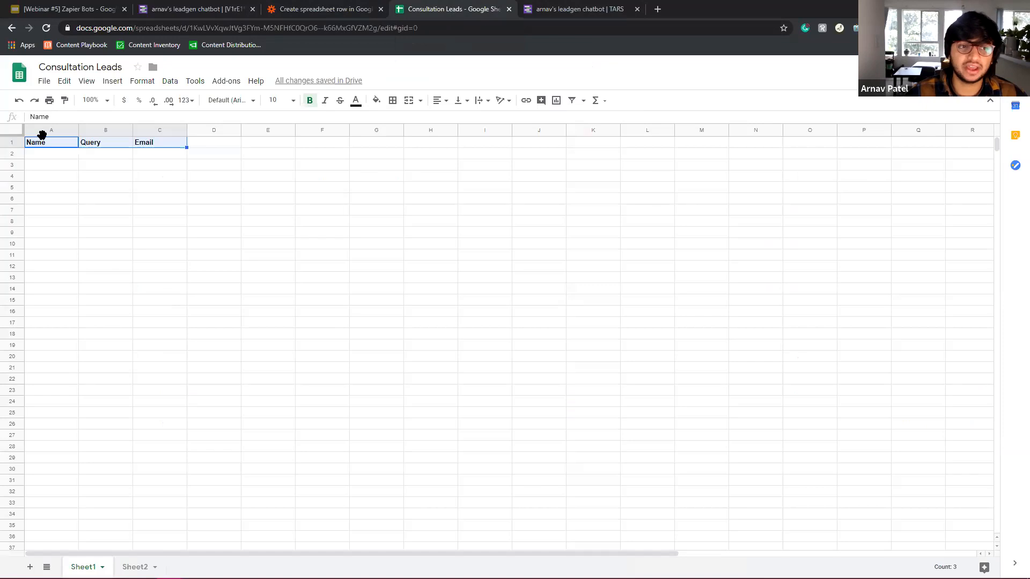
left_click(327, 5)
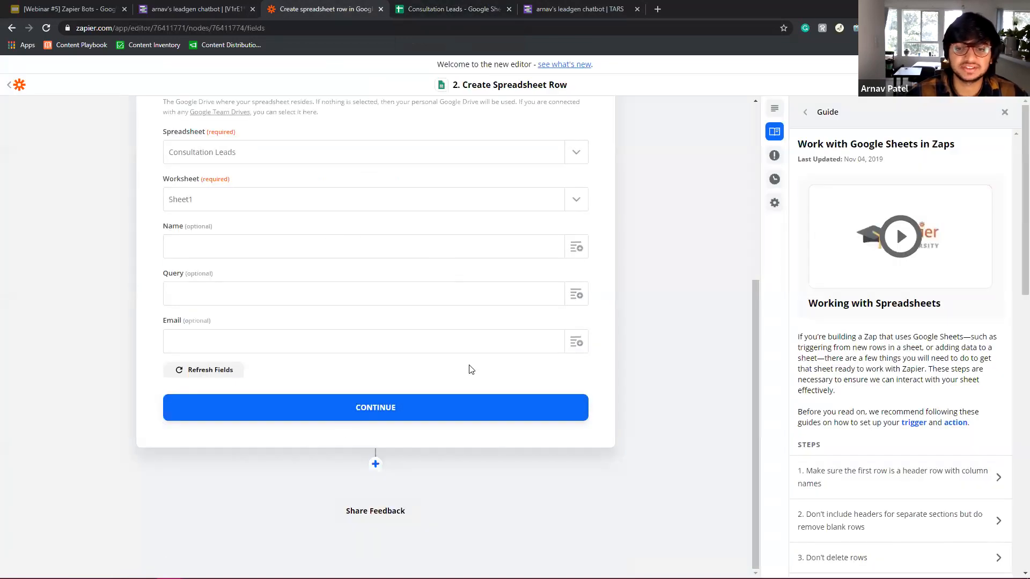
scroll(478, 338, "up", 5)
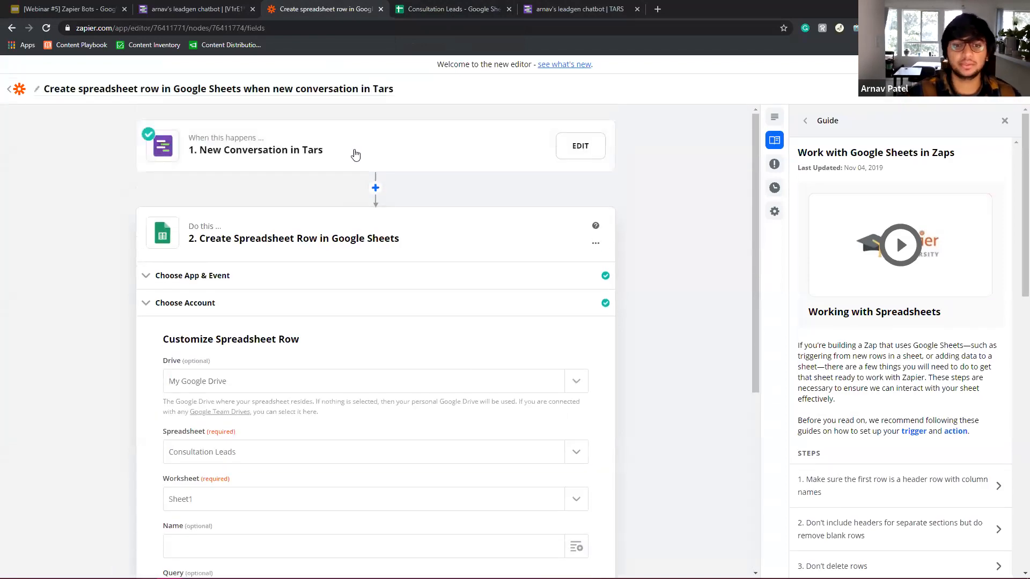
Review the Tars trigger's sample data, then expand the Create Spreadsheet Row step's Name, Query and Email fields.
left_click(440, 164)
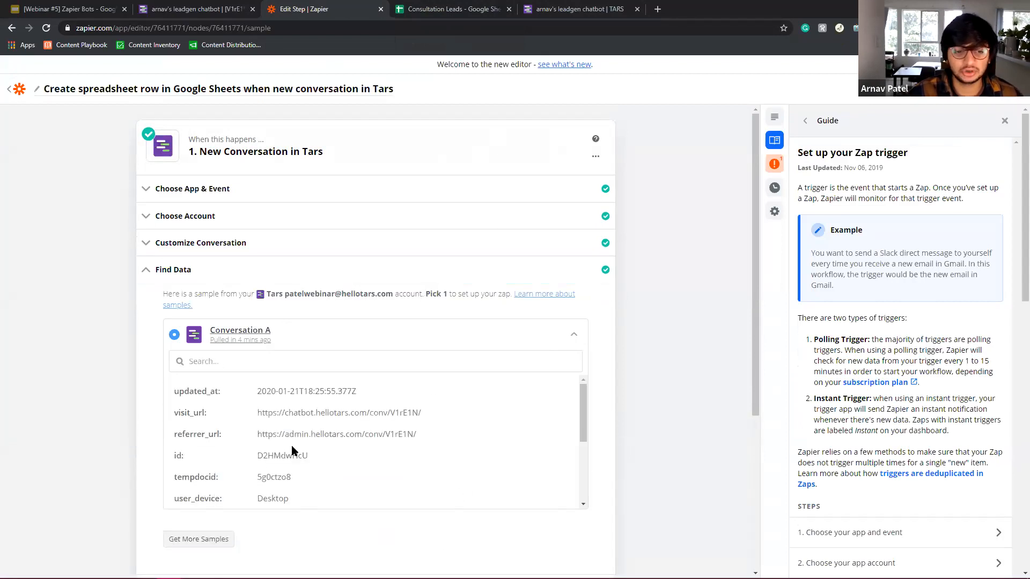
scroll(309, 468, "down", 3)
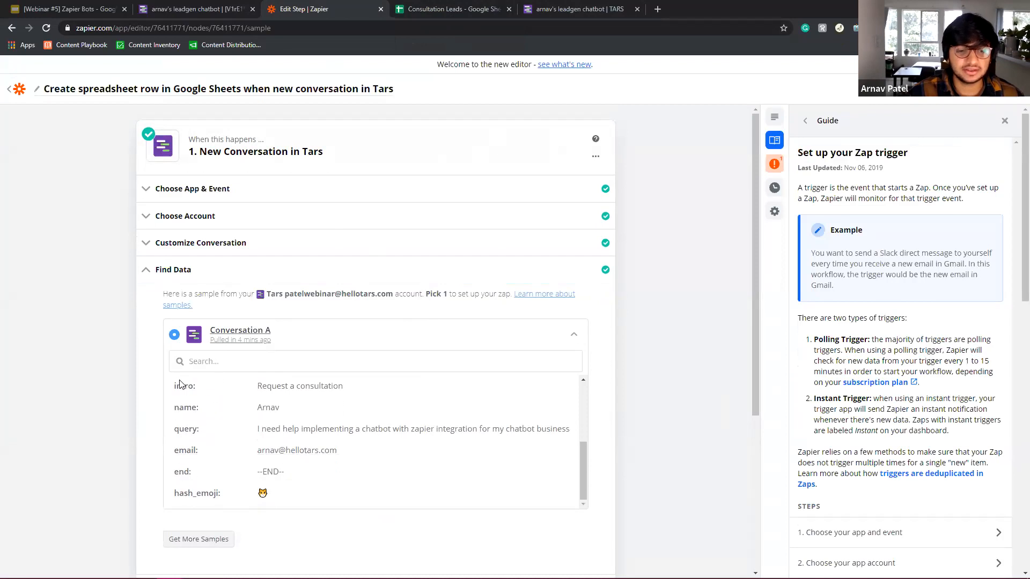
left_click_drag(179, 386, 371, 497)
scroll(372, 496, "down", 4)
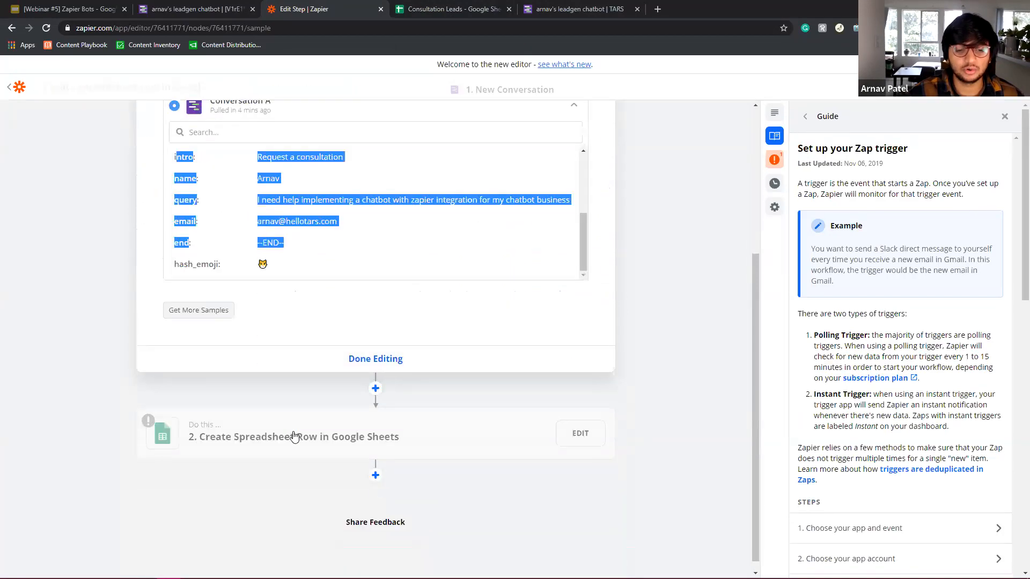
left_click(338, 400)
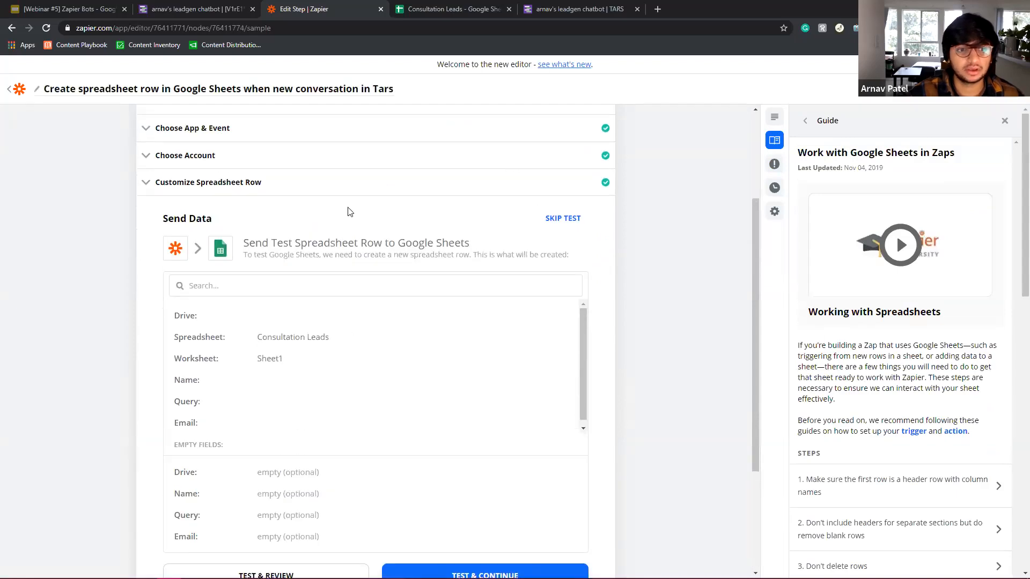
left_click(241, 182)
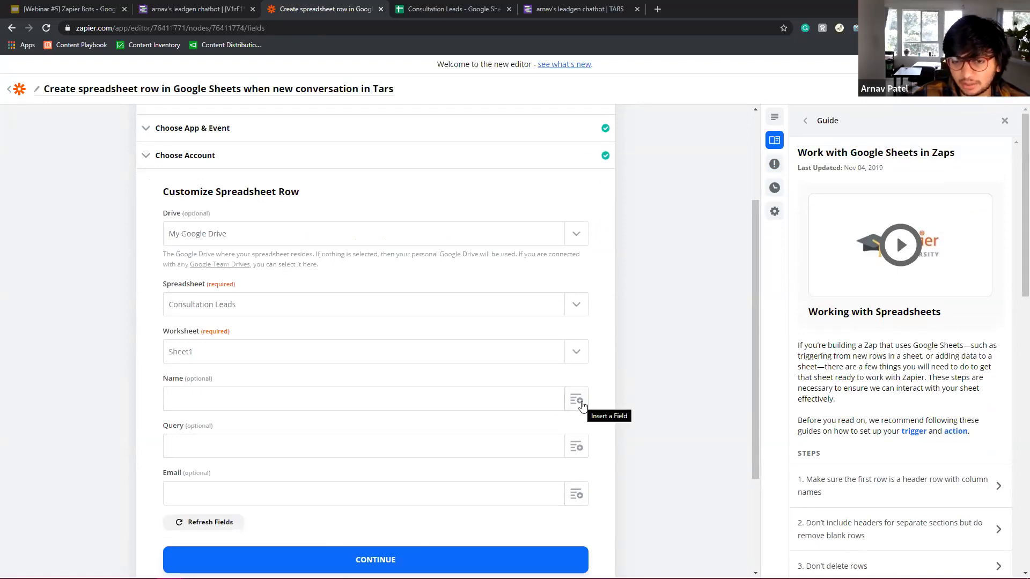
Map the New Conversation's name value into the Name column.
left_click(456, 405)
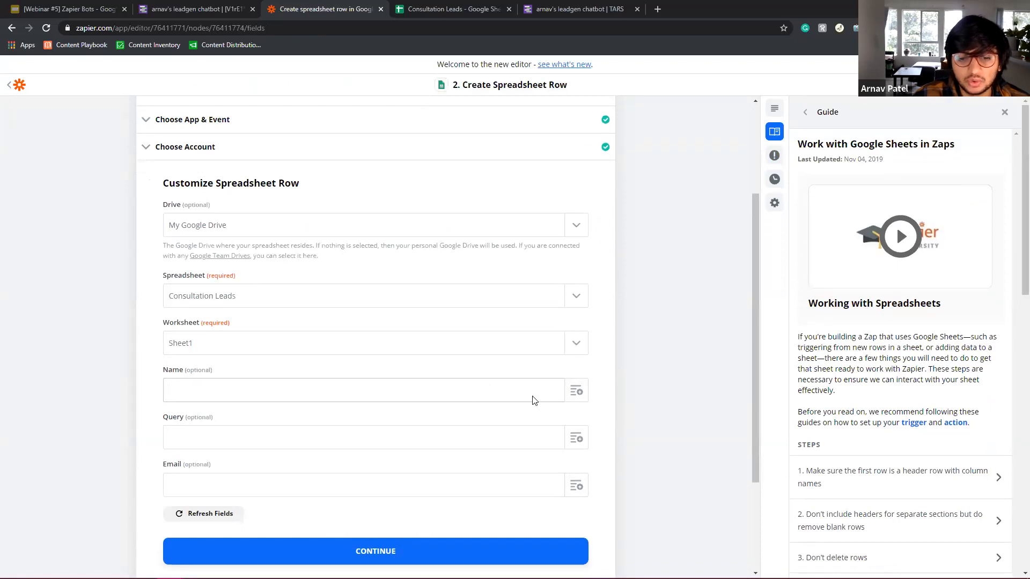
left_click(578, 391)
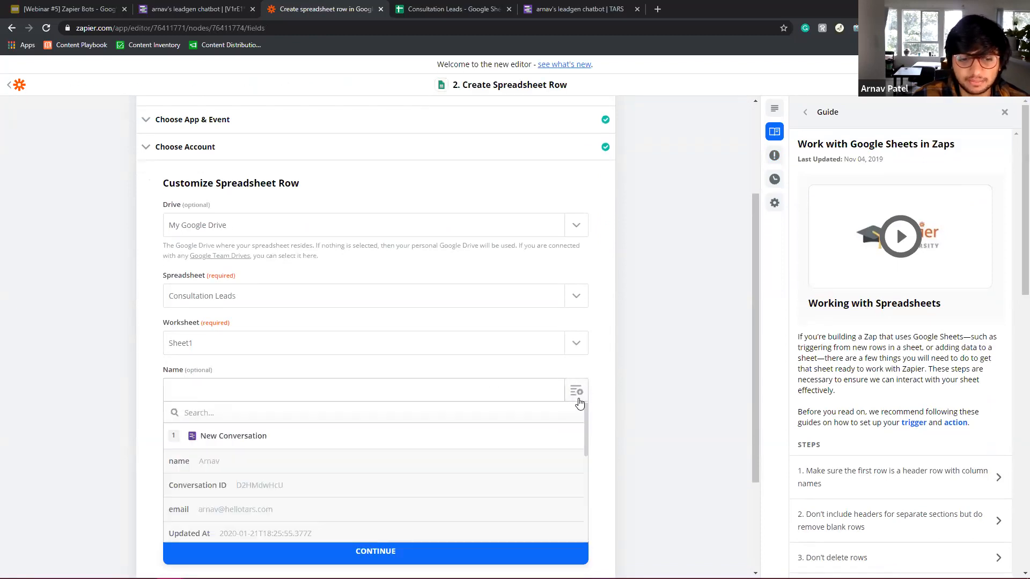
scroll(644, 396, "down", 2)
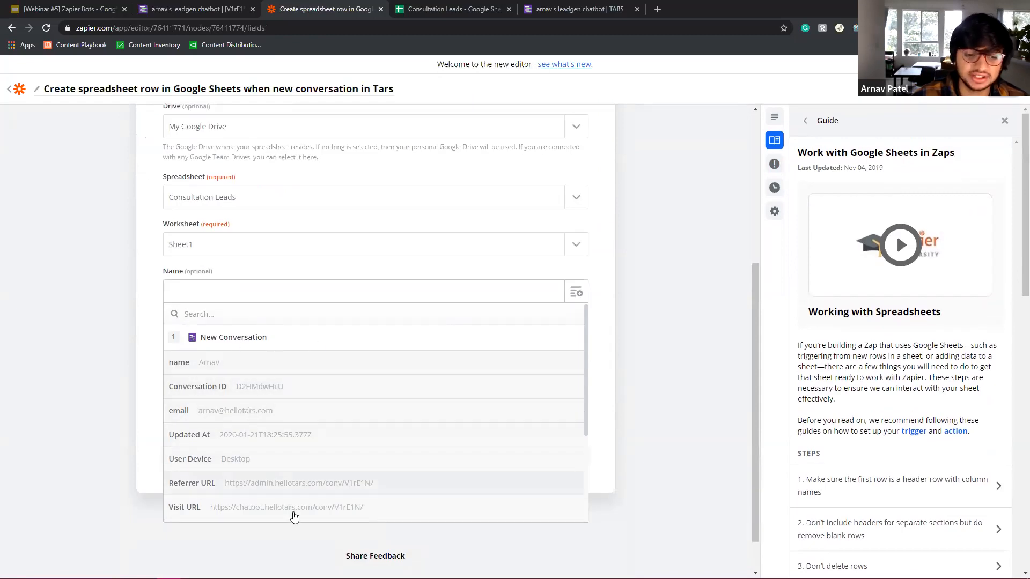
scroll(304, 464, "down", 3)
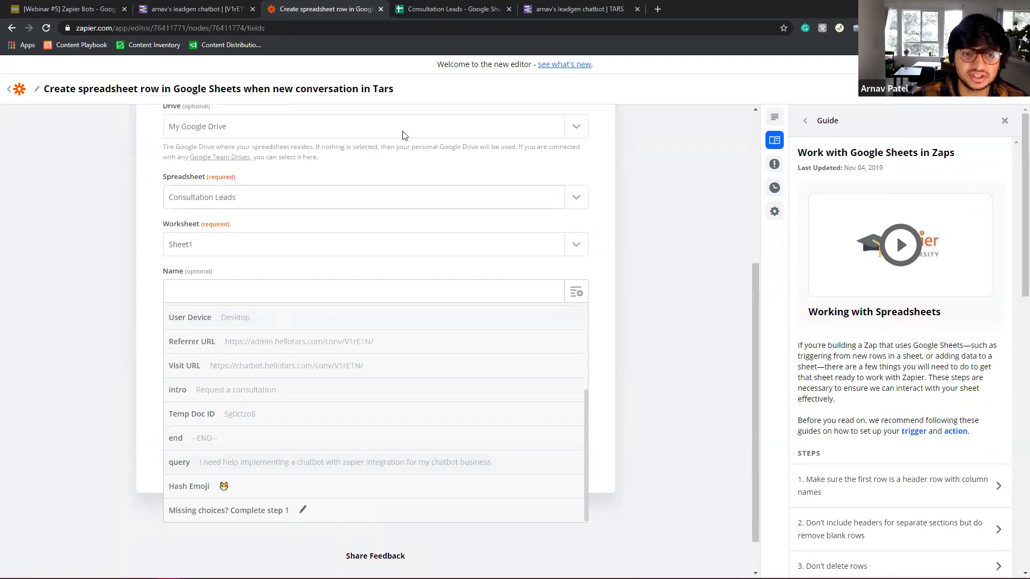
scroll(464, 260, "up", 1)
scroll(465, 260, "up", 4)
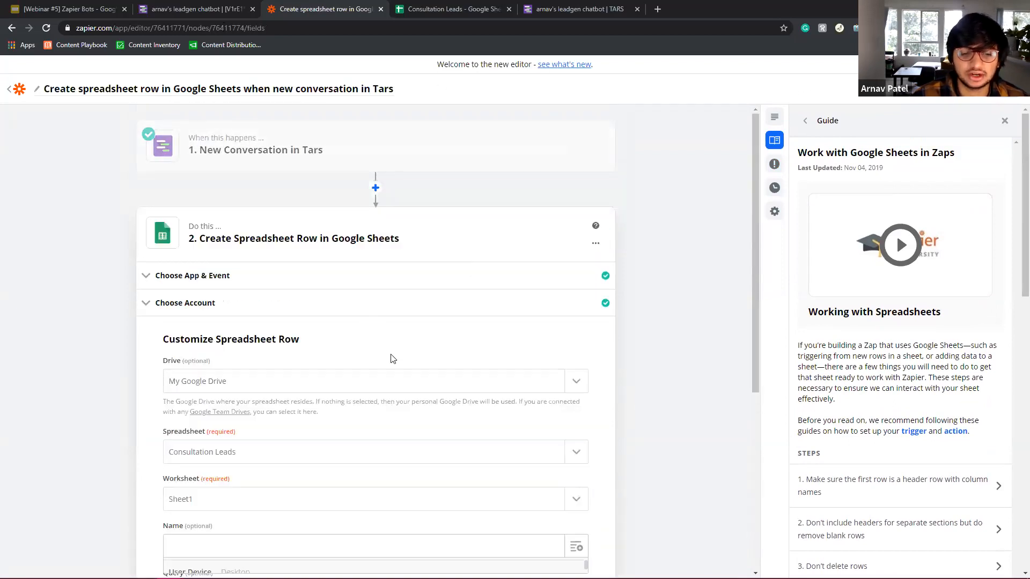
scroll(391, 358, "down", 5)
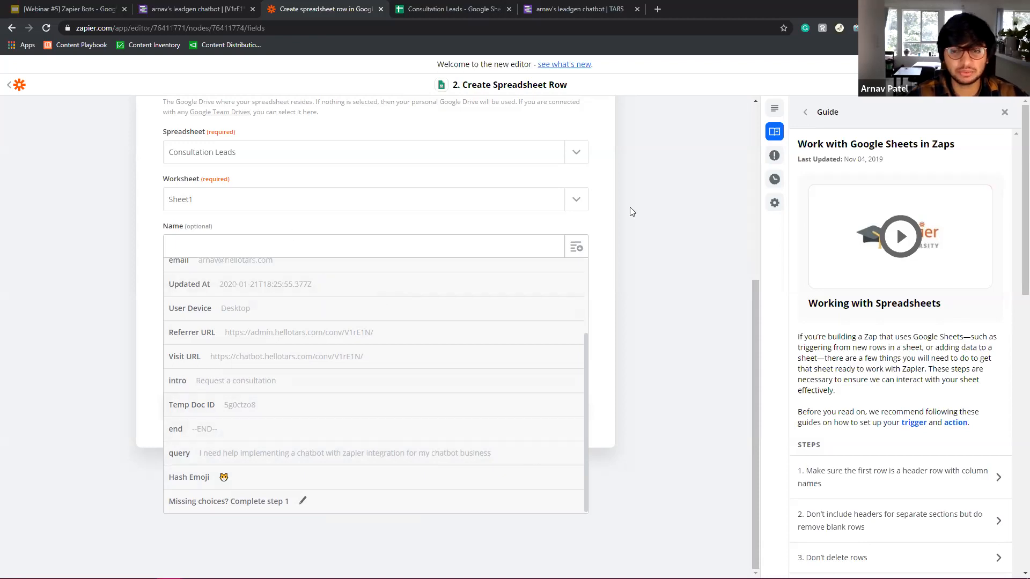
left_click(681, 199)
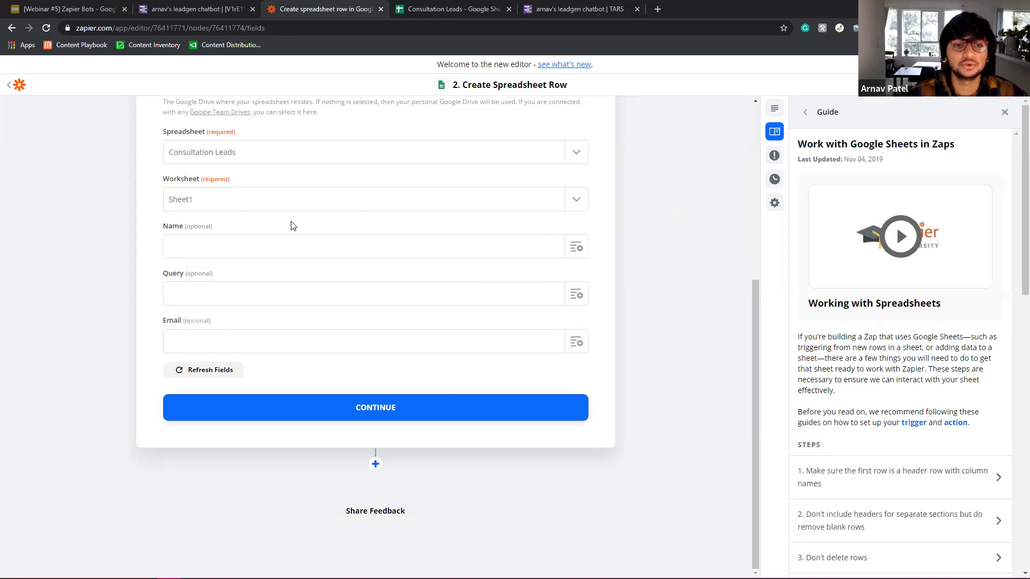
scroll(293, 226, "up", 6)
scroll(355, 384, "down", 6)
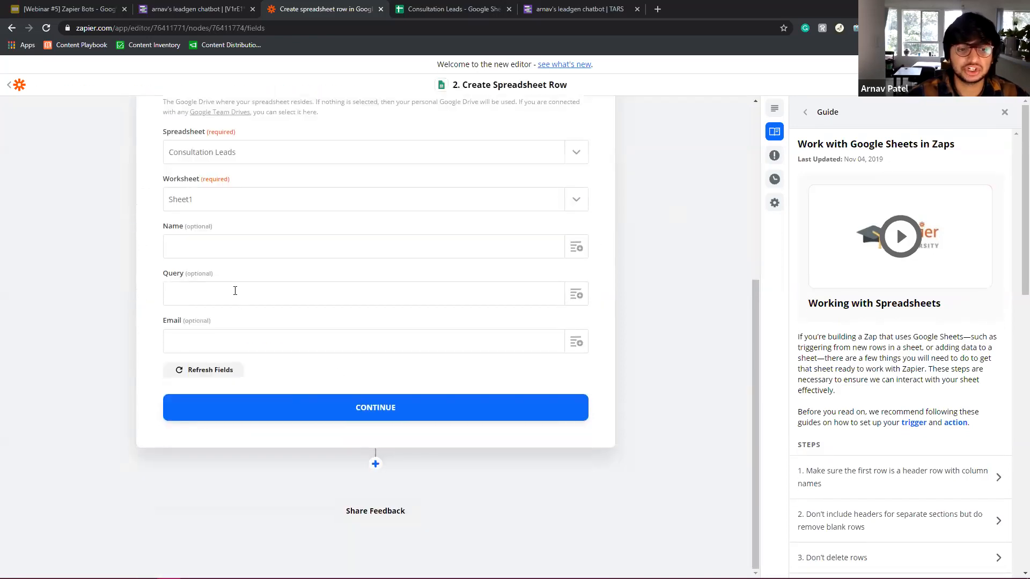
left_click(570, 246)
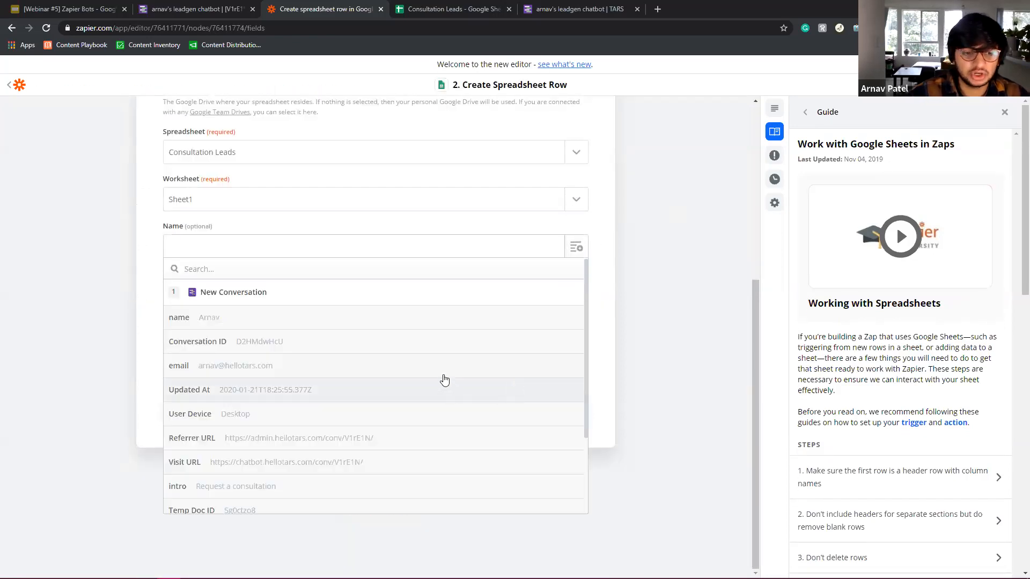
scroll(279, 448, "down", 2)
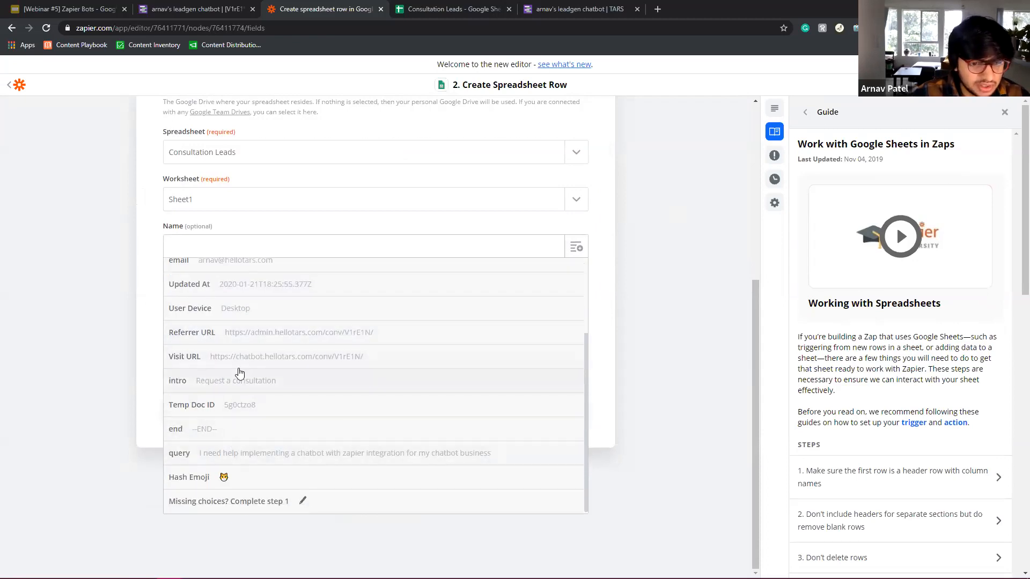
scroll(244, 386, "up", 2)
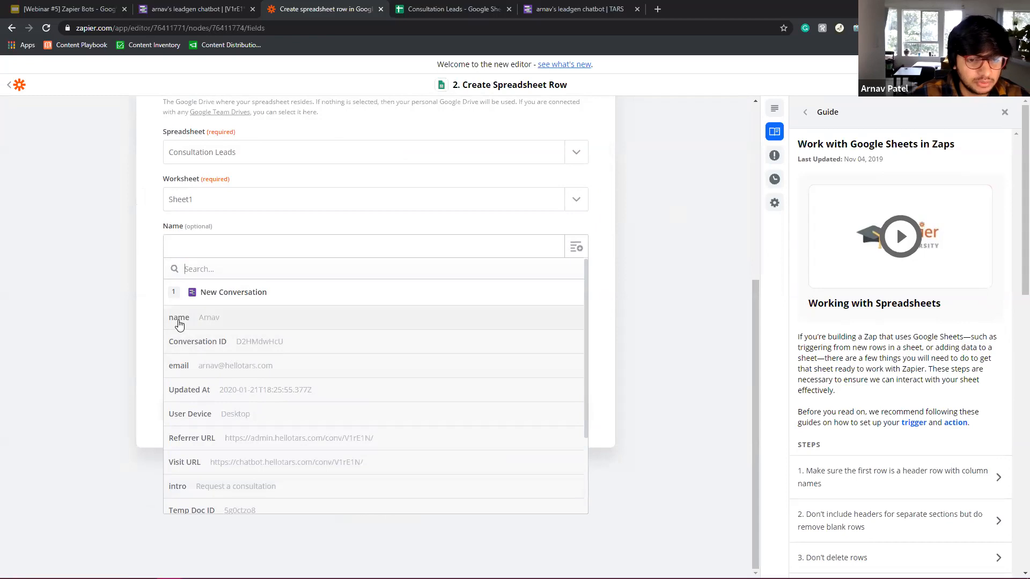
left_click(225, 325)
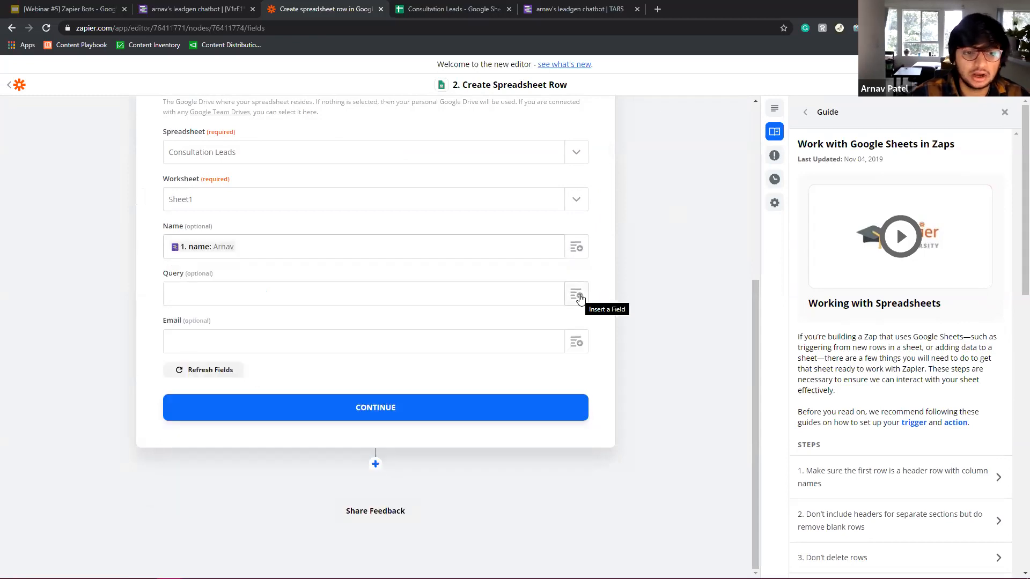
Map the conversation's query and email into the Query and Email columns and continue.
left_click(579, 299)
scroll(284, 398, "down", 3)
scroll(279, 396, "down", 1)
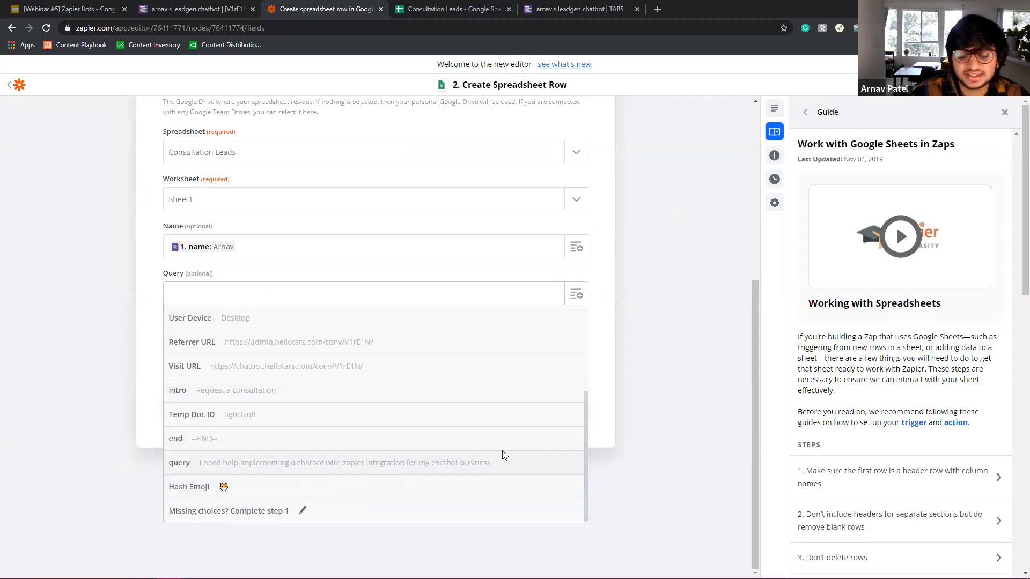
left_click(448, 469)
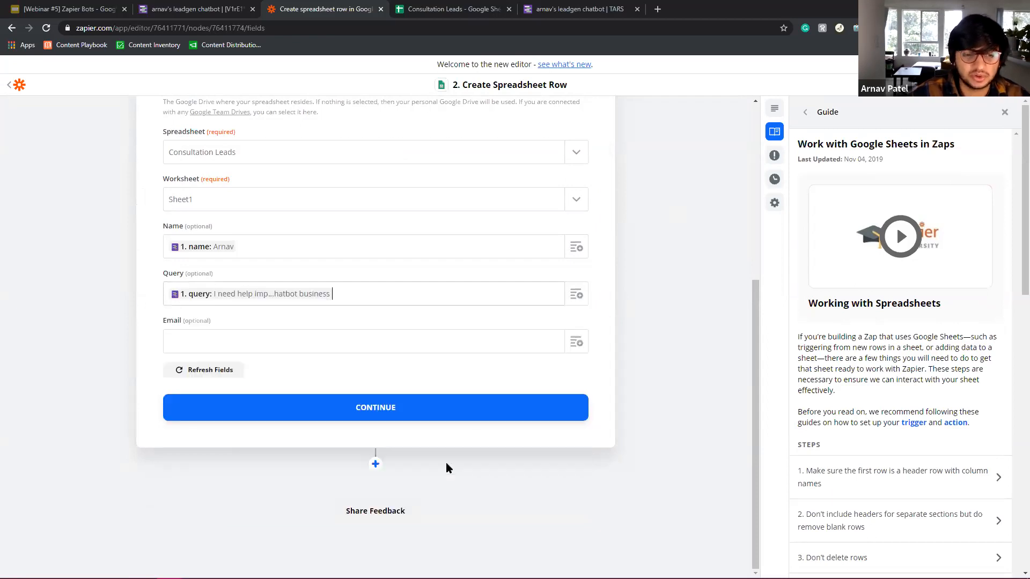
left_click(577, 342)
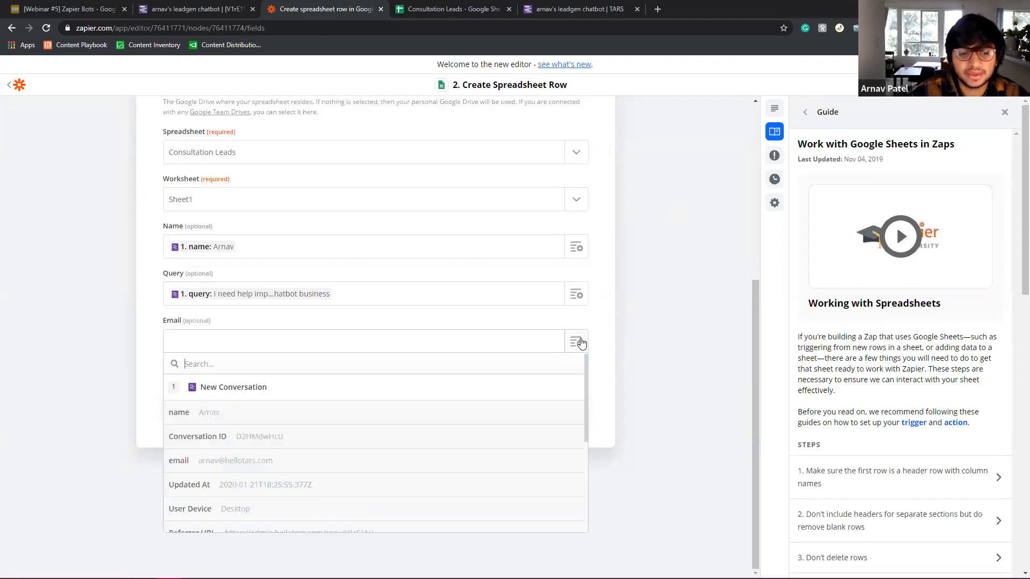
left_click(250, 466)
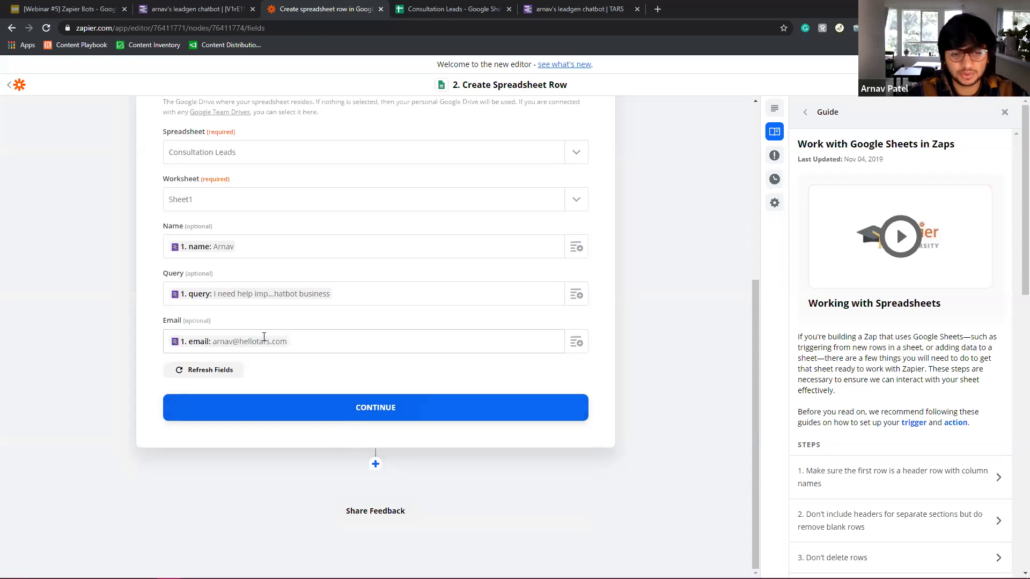
left_click(373, 408)
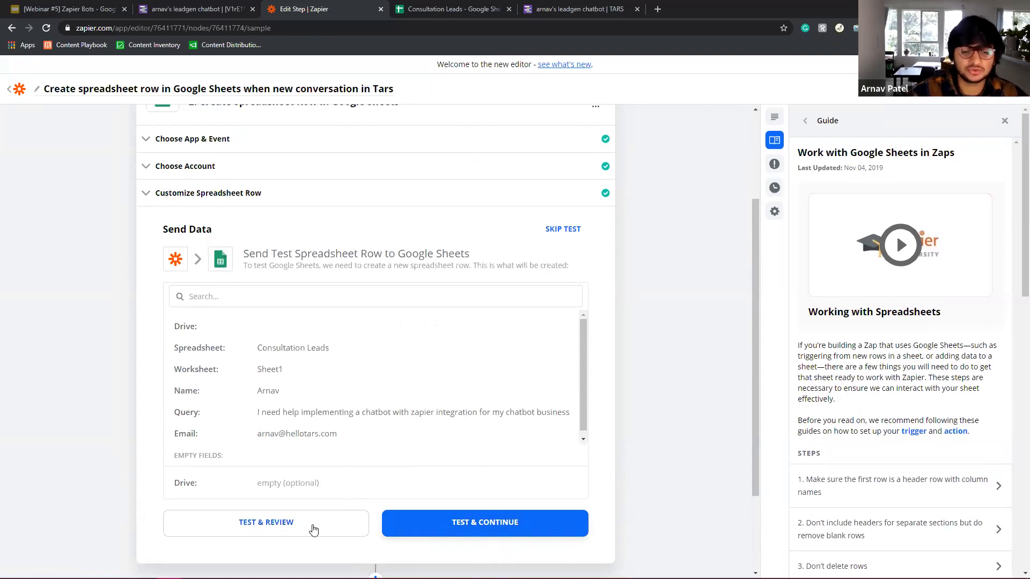
Send a successful test row with Test & Review and view it in Consultation Leads.
left_click(294, 529)
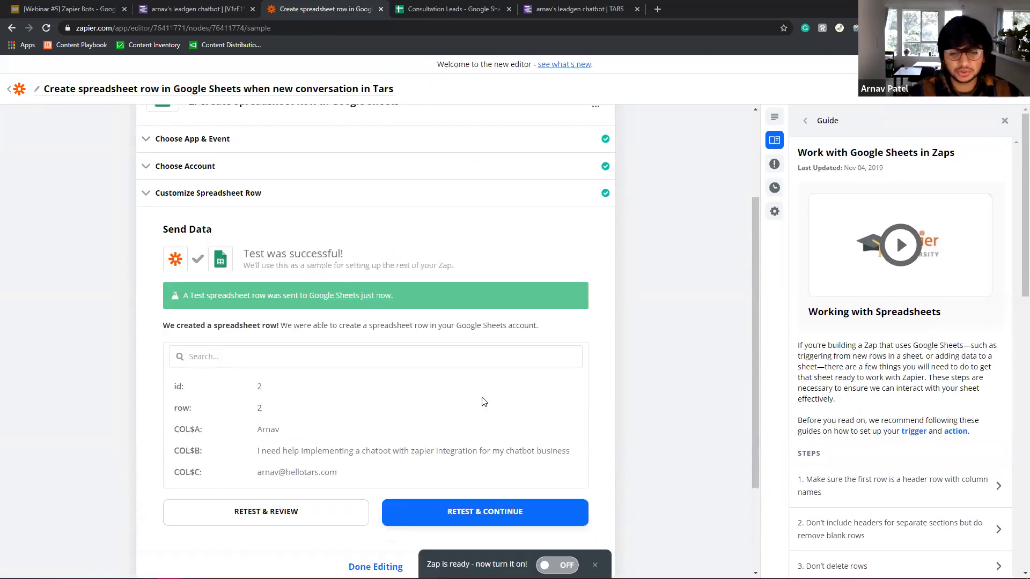
scroll(449, 387, "down", 3)
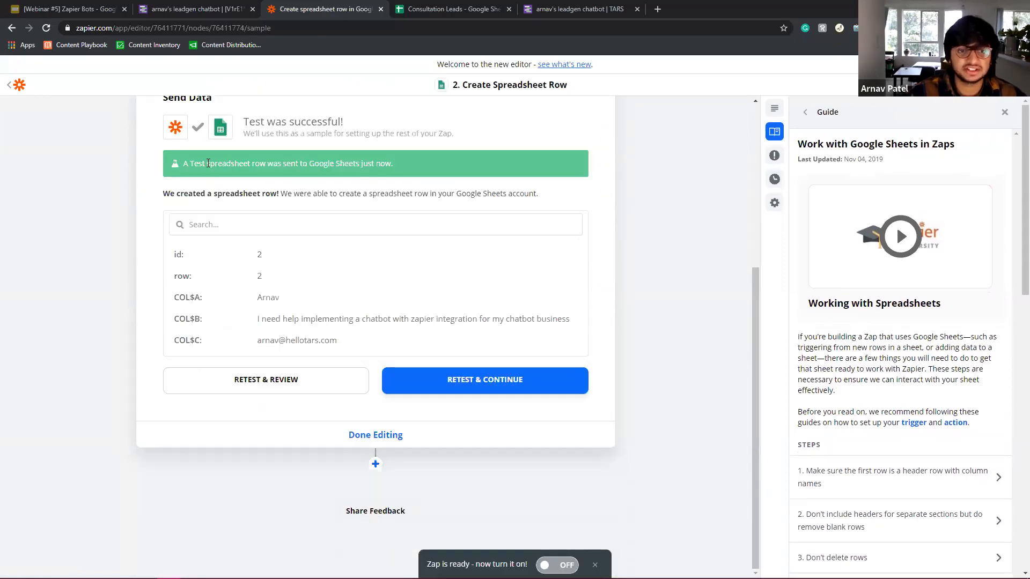
left_click(439, 12)
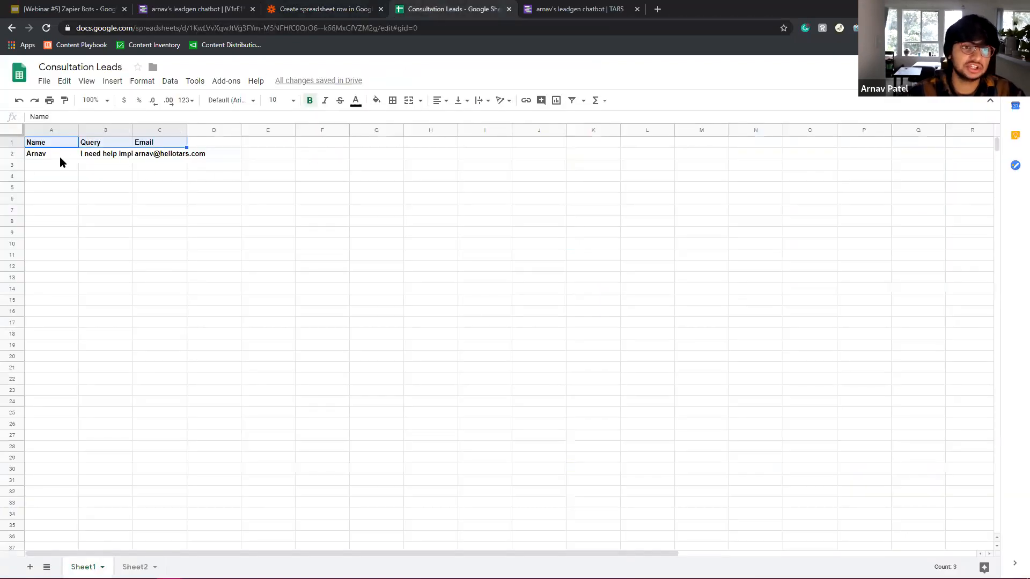
Check the test lead in row 2 against the chatbot's data, then resend the test row.
left_click_drag(57, 156, 158, 159)
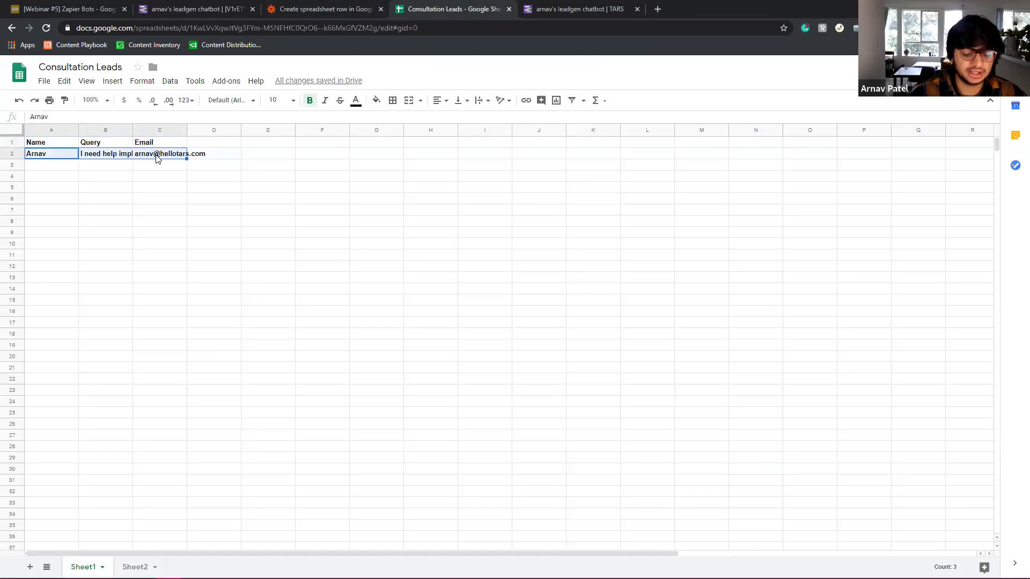
left_click(196, 9)
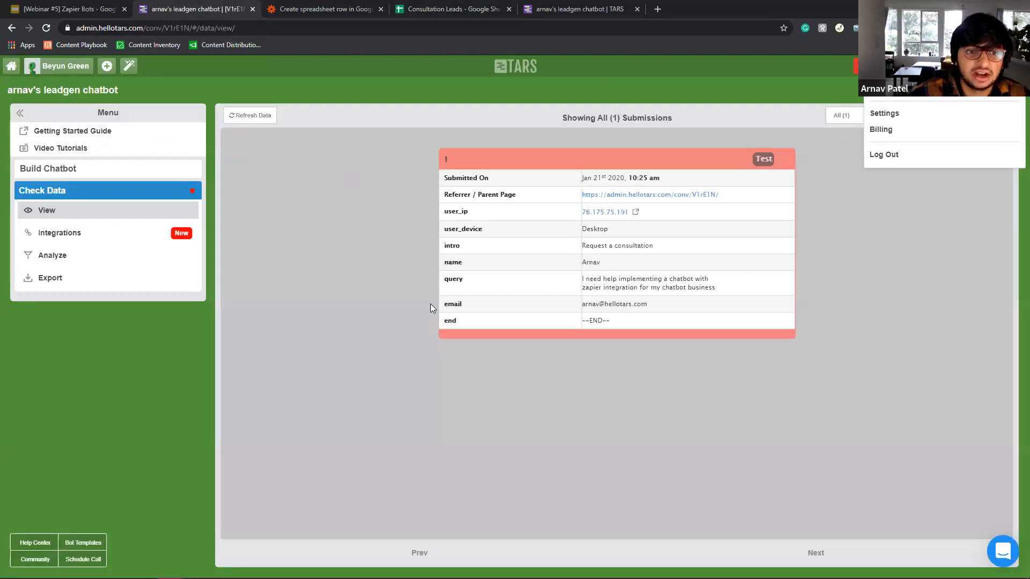
key("ctrl+Tab")
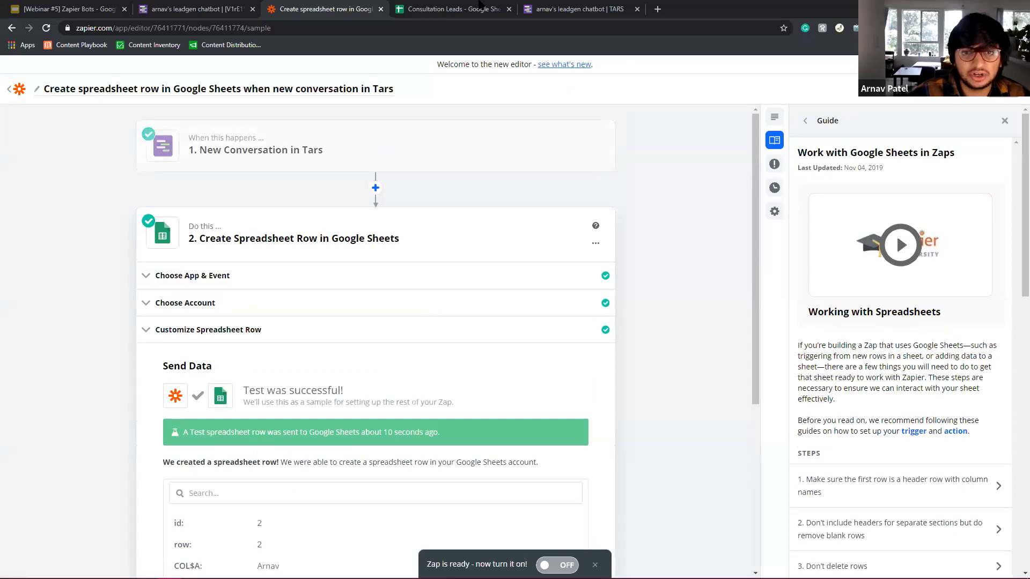
scroll(380, 186, "down", 5)
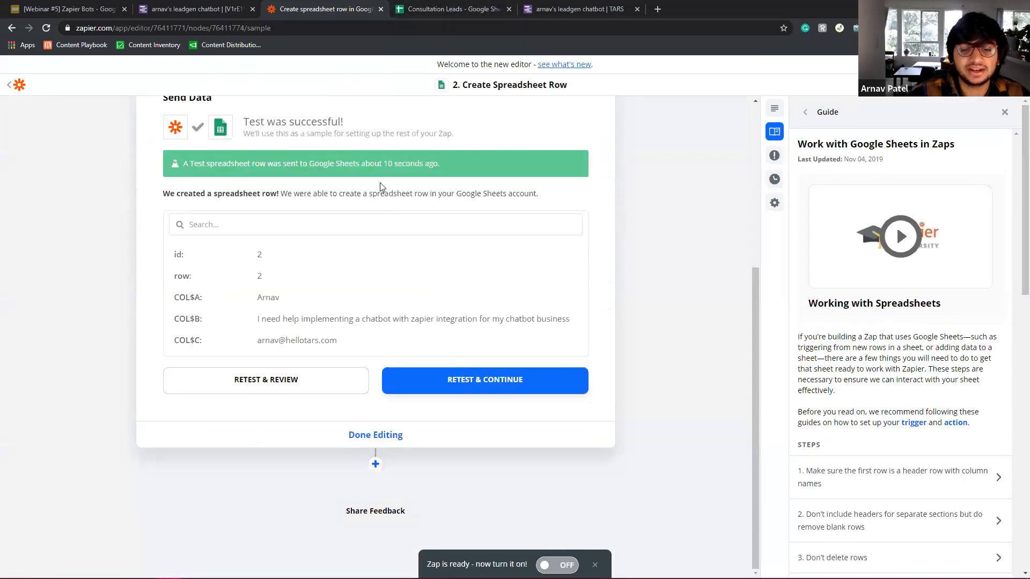
key("ctrl+Tab")
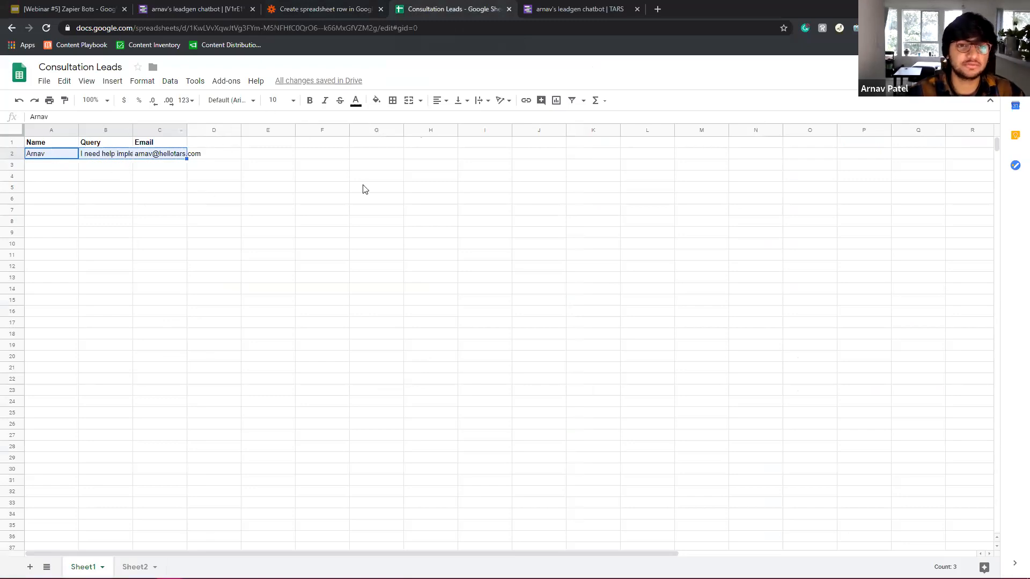
key("ctrl+shift+Tab")
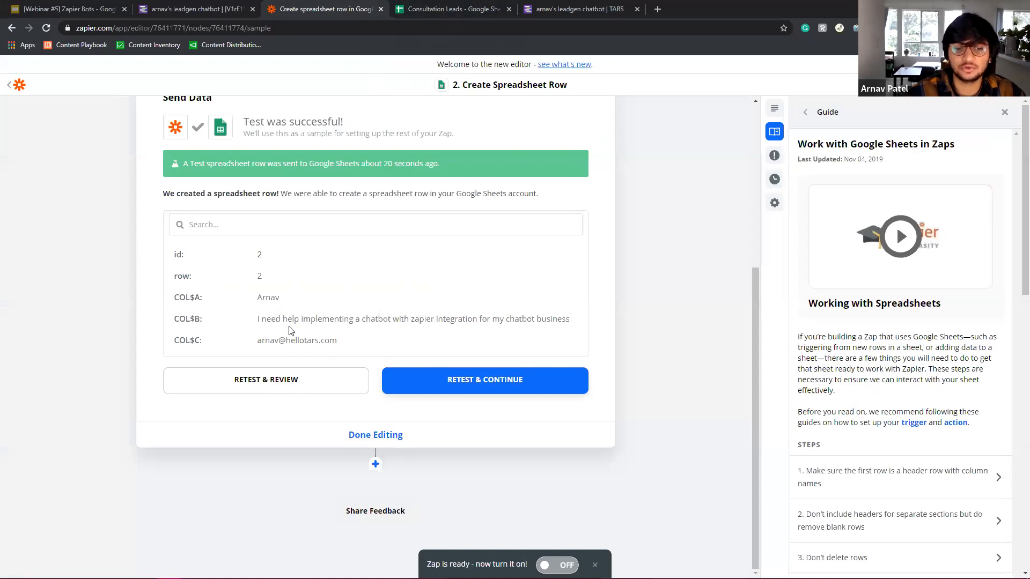
scroll(472, 123, "up", 5)
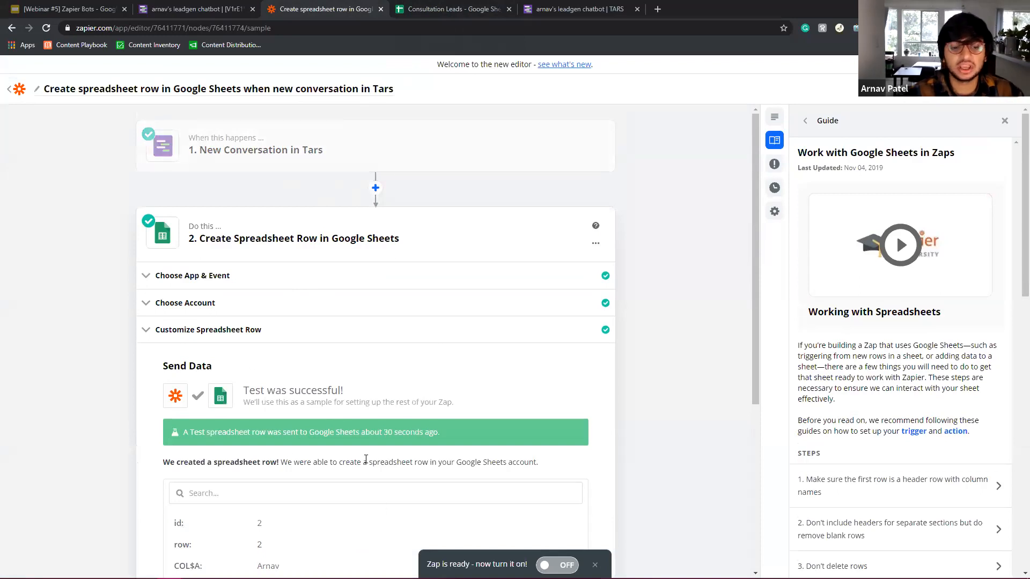
scroll(228, 332, "down", 5)
scroll(276, 299, "up", 4)
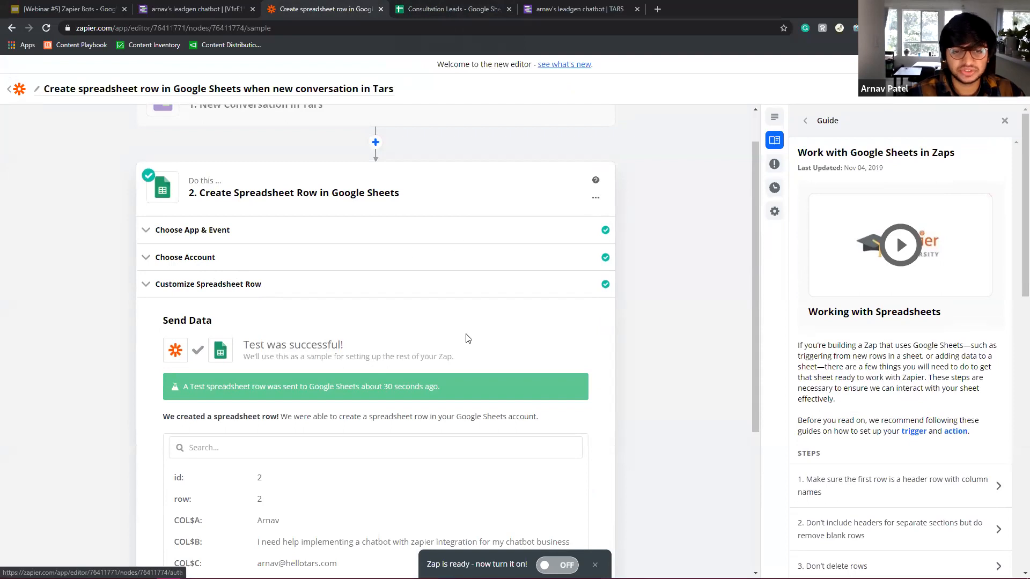
scroll(518, 345, "down", 4)
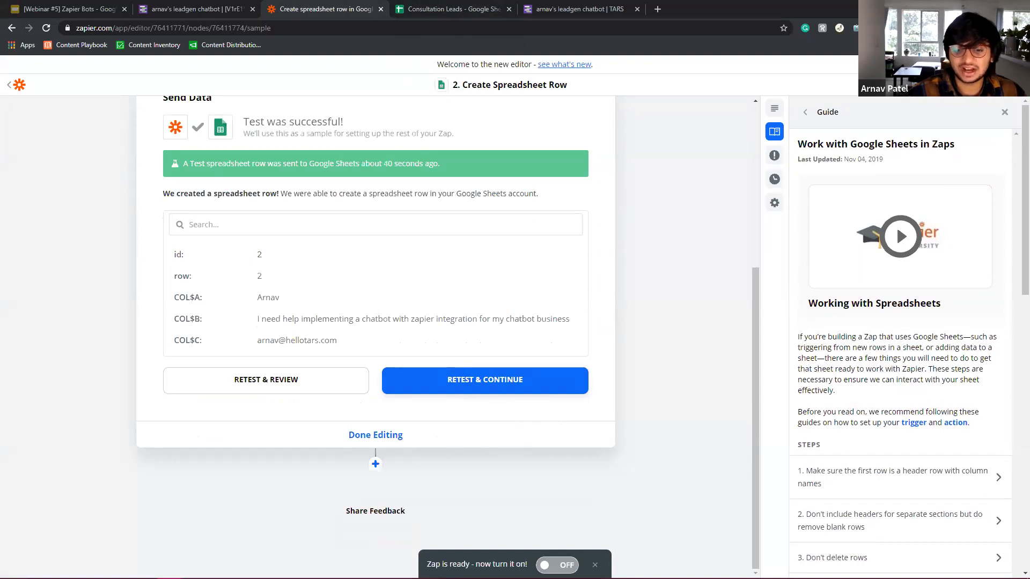
left_click(530, 384)
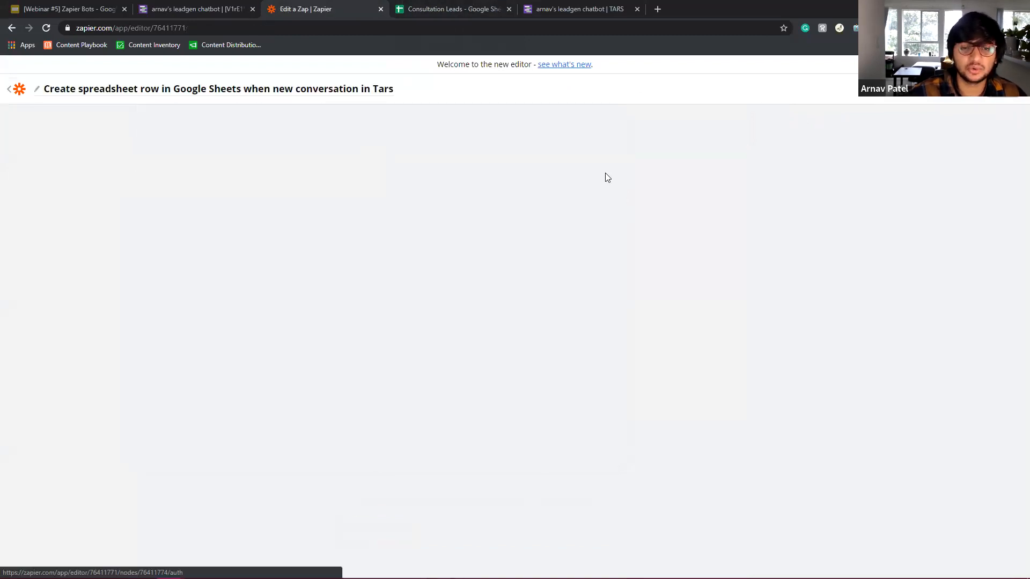
Check row 3 of Consultation Leads for a newly added test row.
left_click(441, 9)
left_click(59, 166)
mouse_move(183, 165)
left_mouse_down()
mouse_move(183, 155)
mouse_move(181, 168)
left_mouse_up()
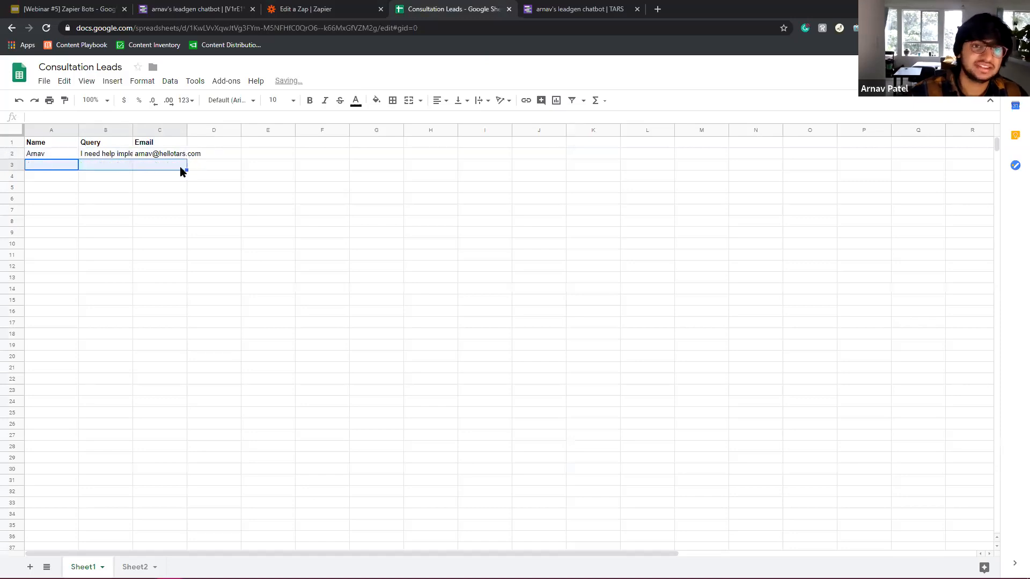
left_click(306, 6)
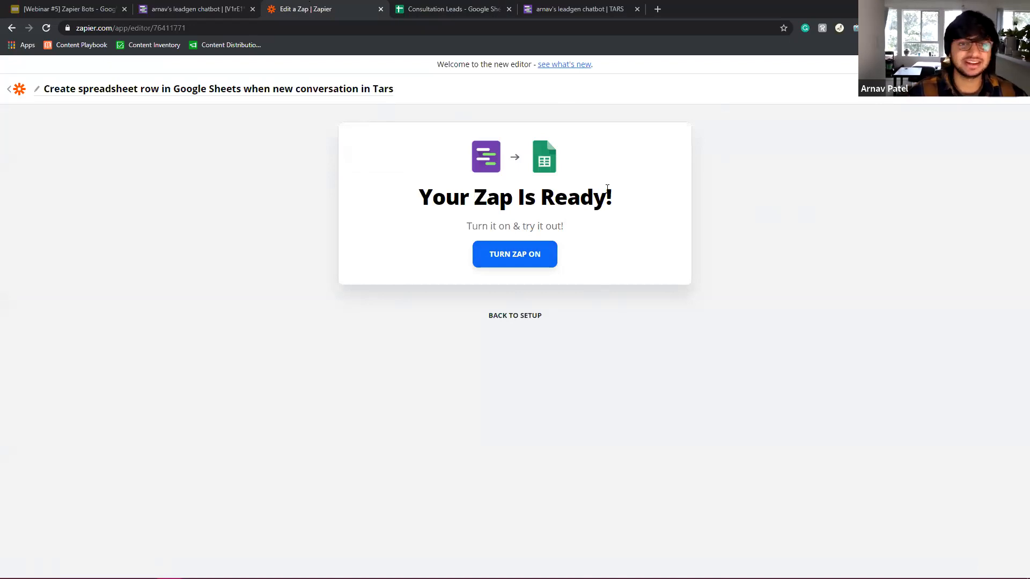
Turn the Zap on and bring up the TARS chatbot's submission data.
left_click(517, 256)
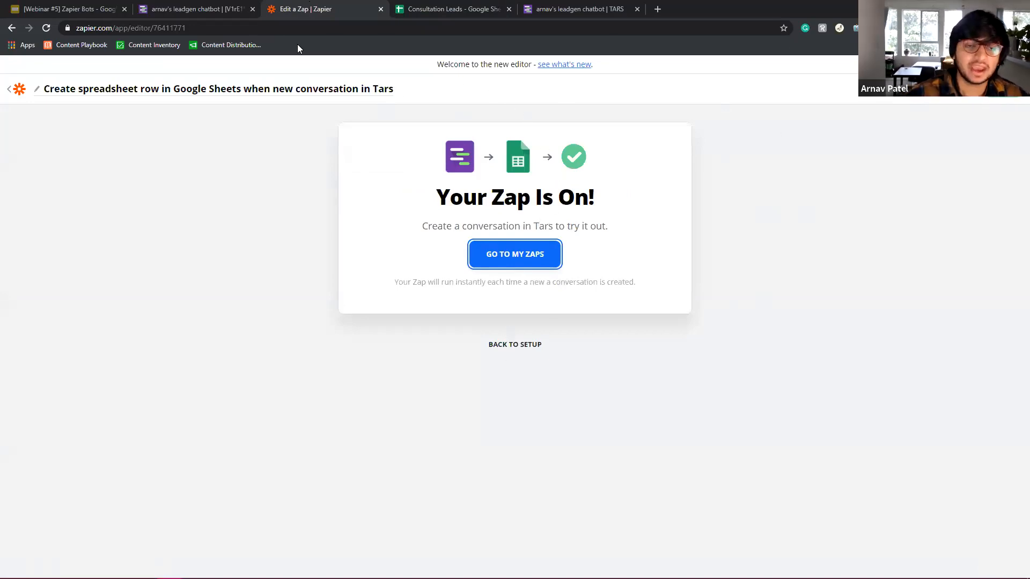
left_click(217, 6)
left_click(252, 27)
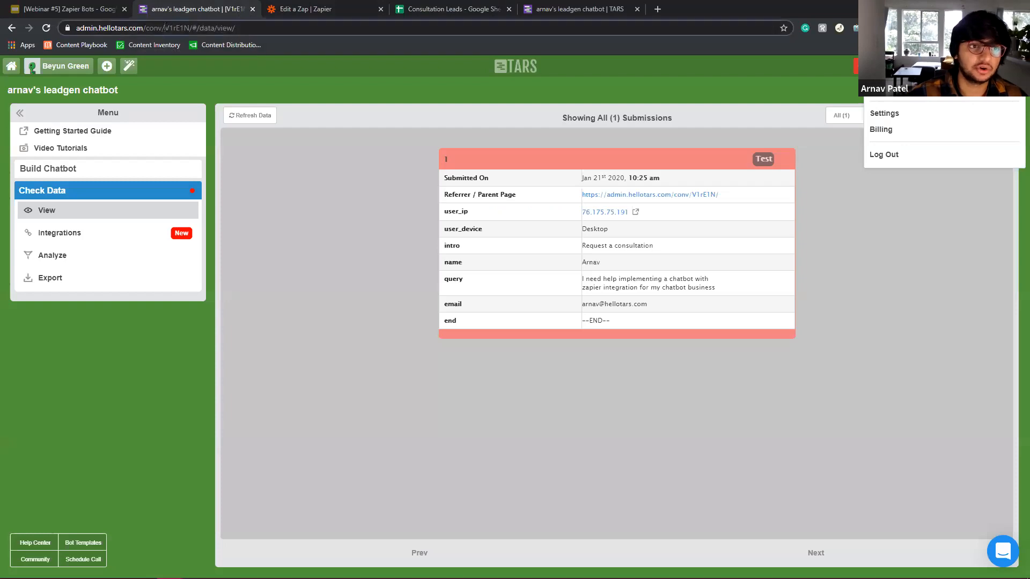
Request a consultation, sending a test name and 'I need help setting up a chatbot for my digital marketing agency'.
left_click(564, 6)
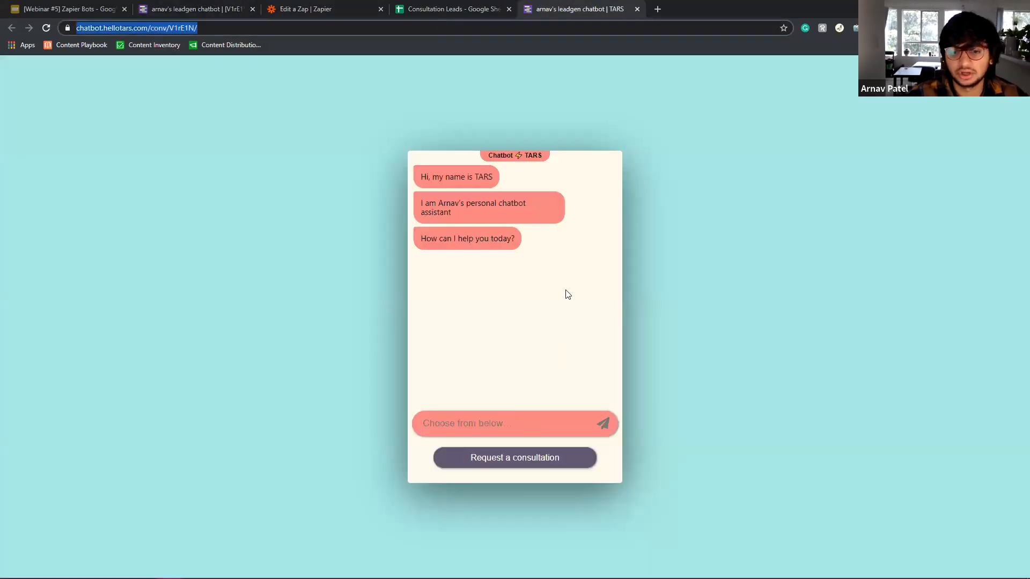
left_click(540, 464)
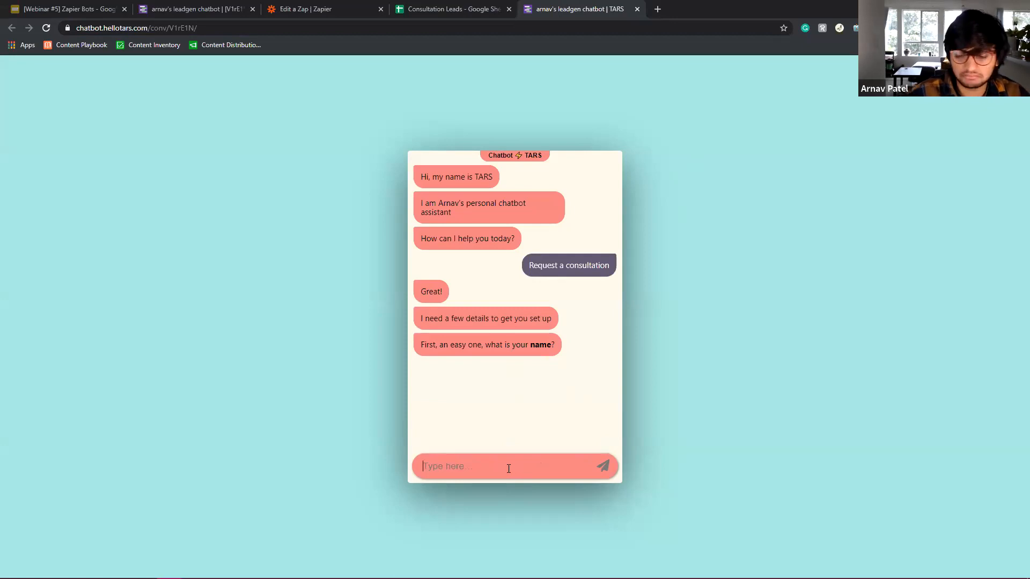
type("John Smith")
key("Return")
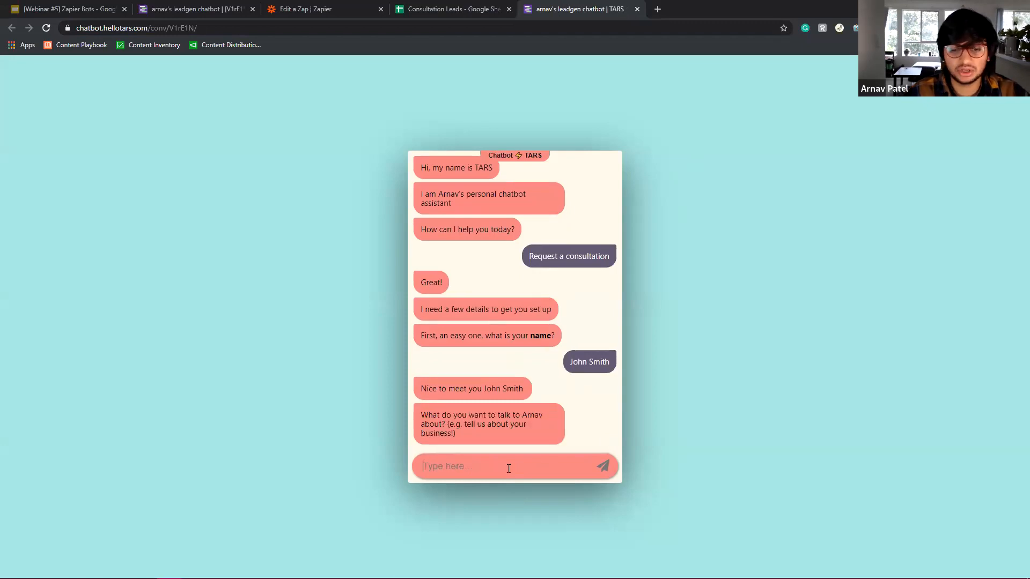
type("I need help setting")
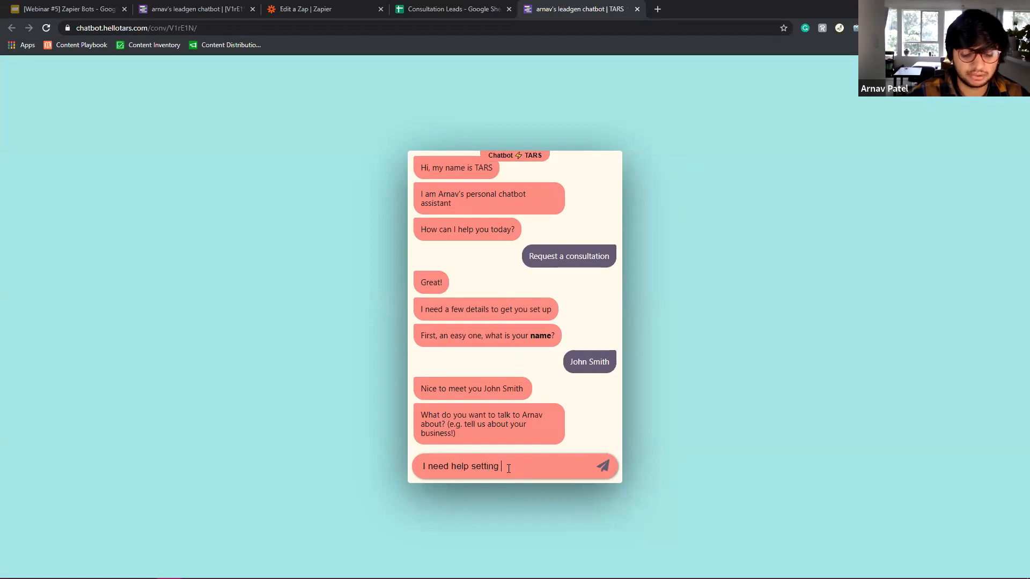
type(" up a chatbot for my")
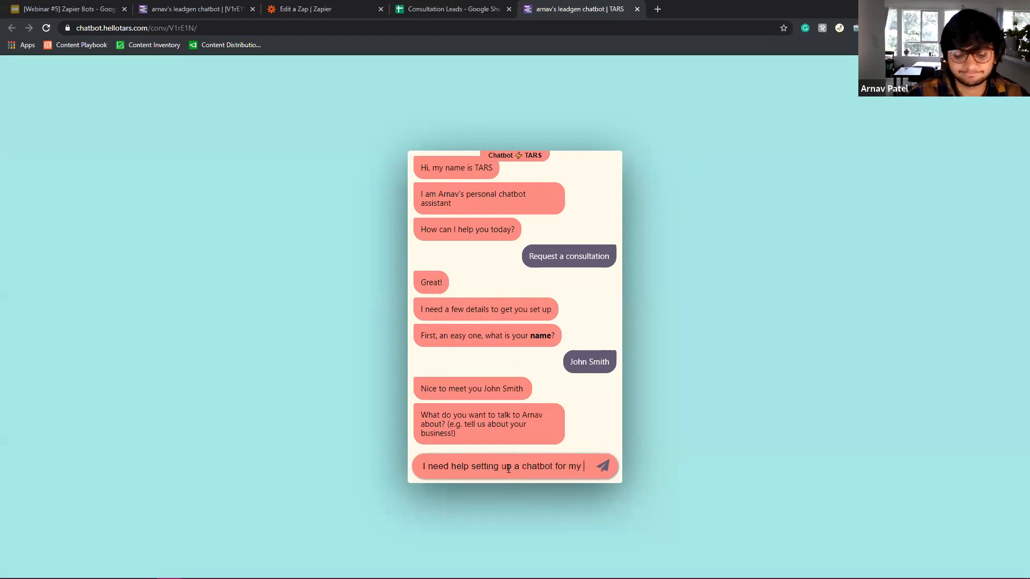
type(" digital marketing agency")
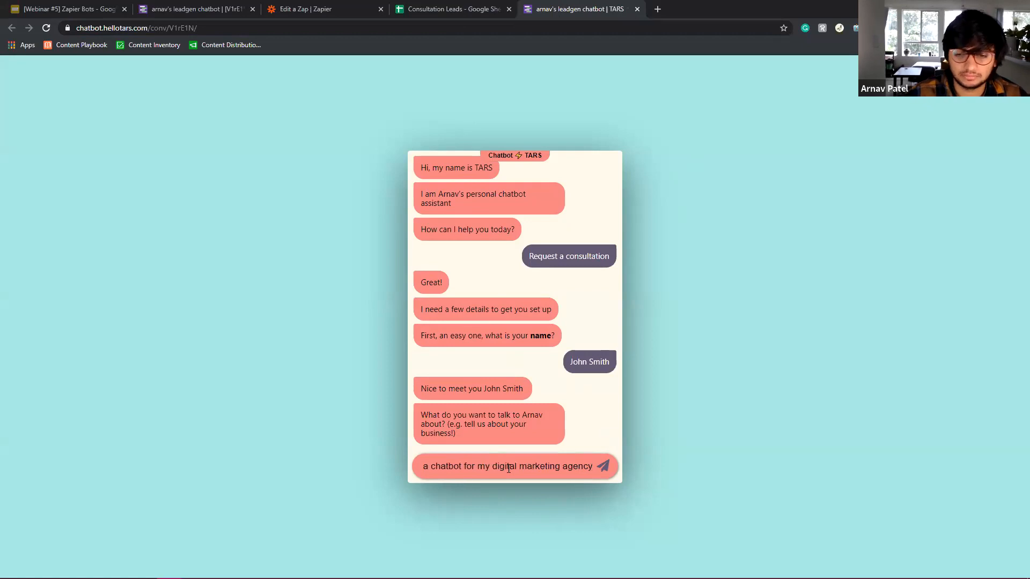
key("Return")
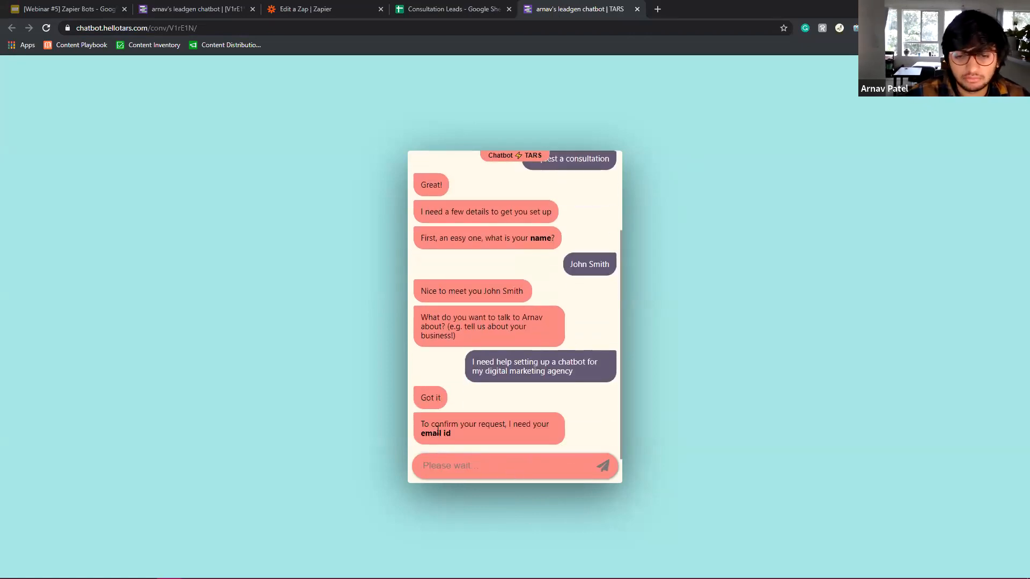
Send the test lead's email address to the chatbot and return to Zapier.
left_click(572, 469)
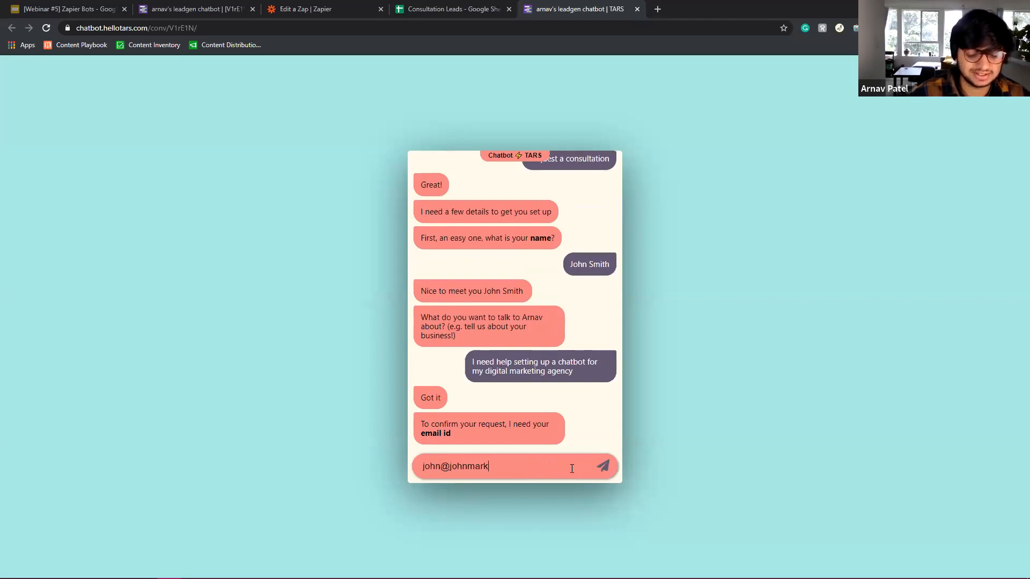
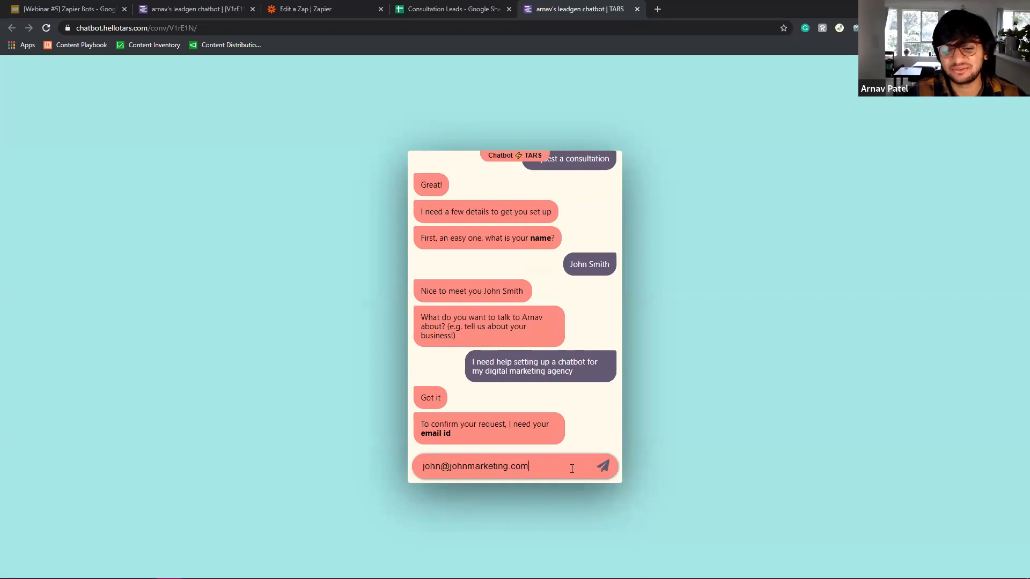
key("Return")
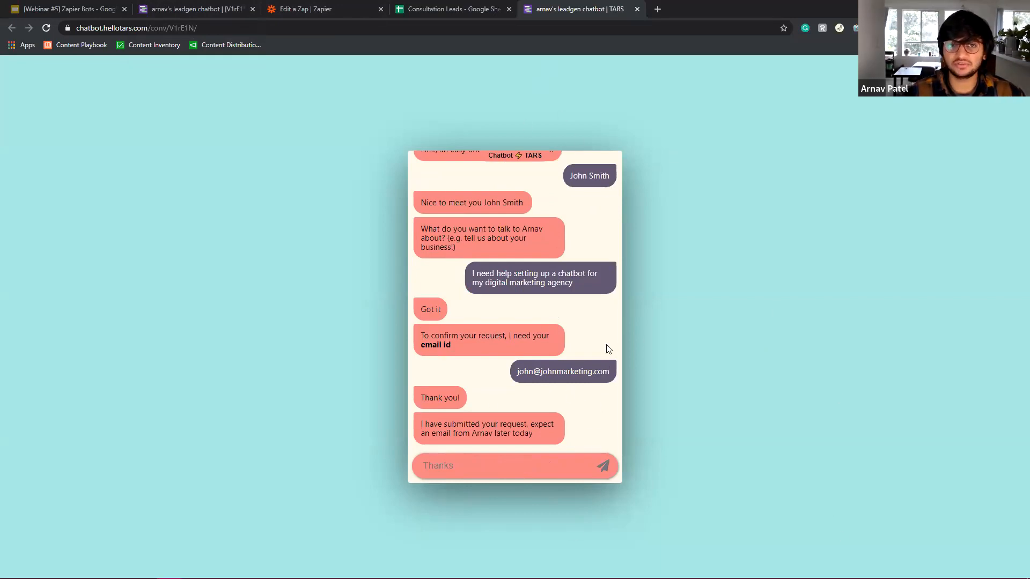
left_click(269, 4)
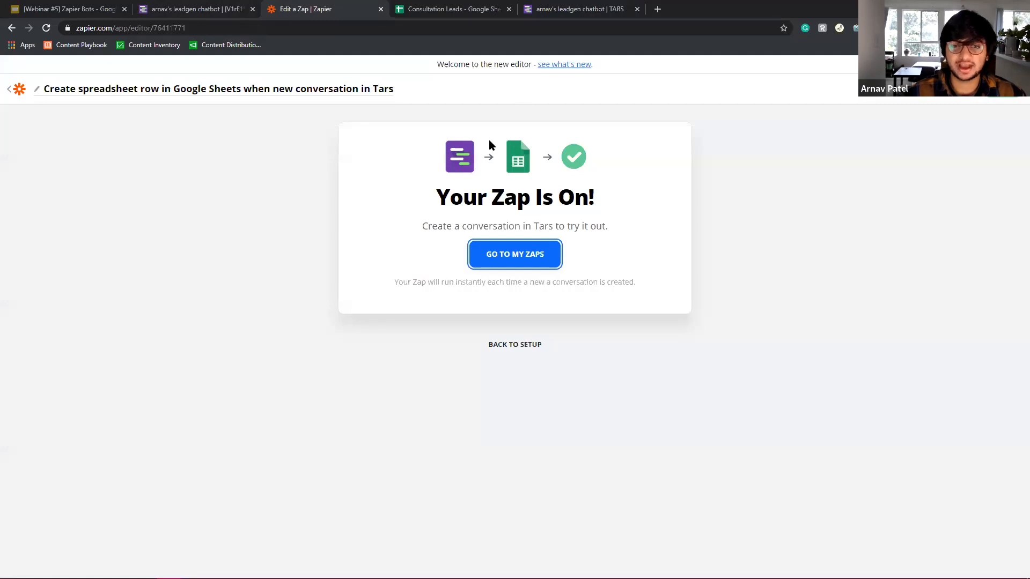
Inspect the Tars New Conversation trigger's sample data and the sheet row's Name, Query and Email mapping.
left_click(510, 343)
left_click(396, 154)
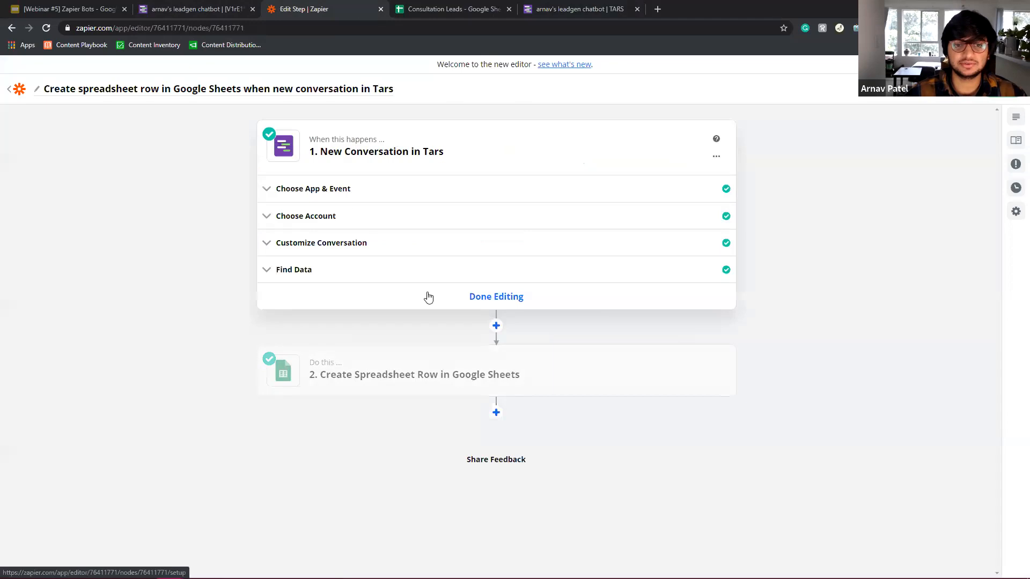
left_click(345, 275)
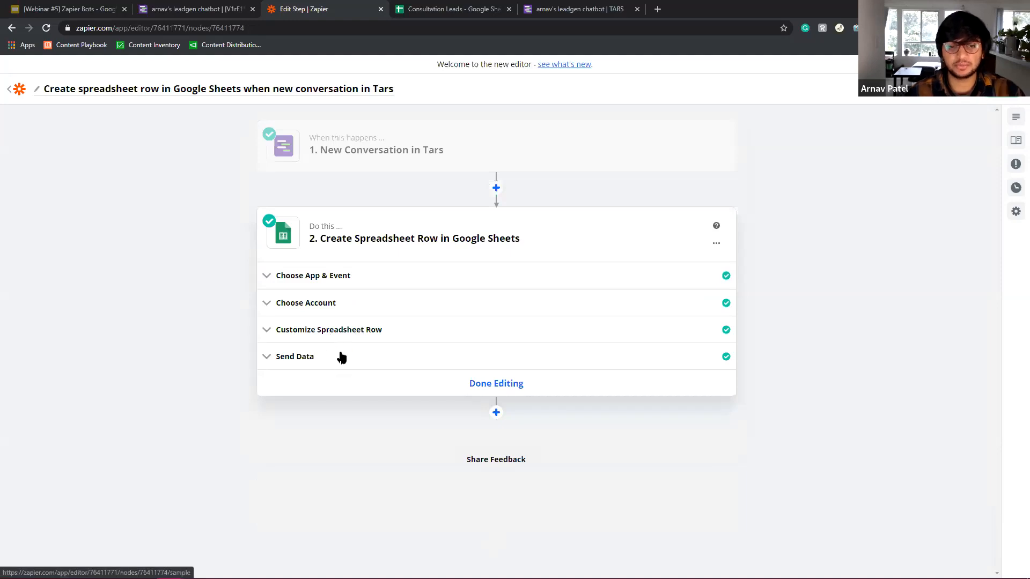
left_click(339, 332)
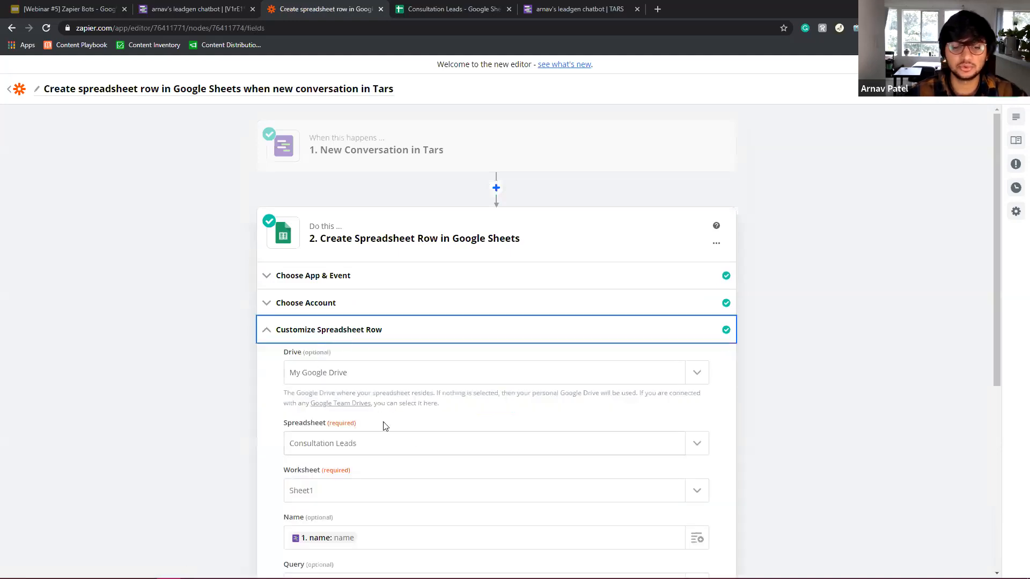
scroll(381, 424, "down", 5)
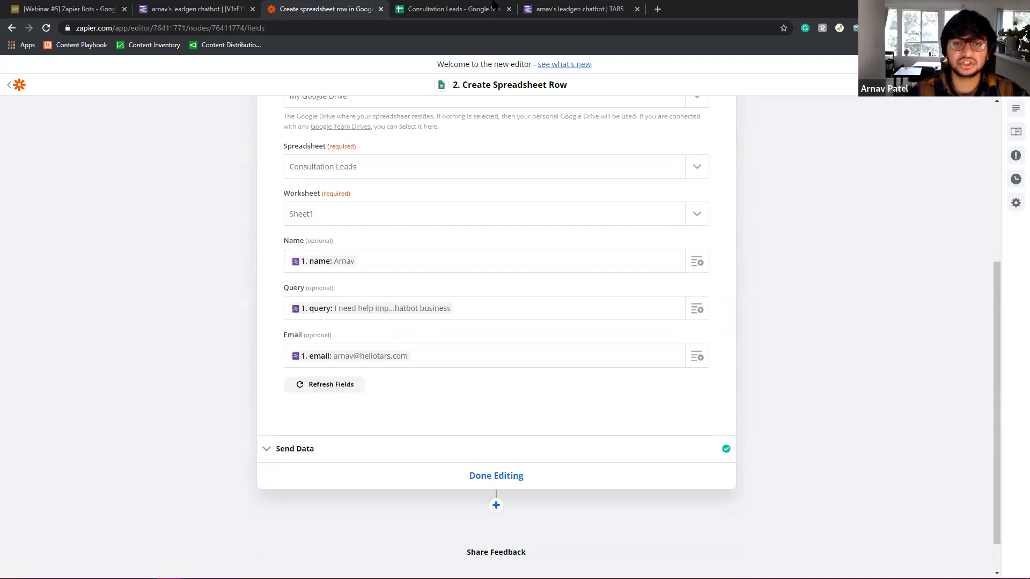
left_click(616, 11)
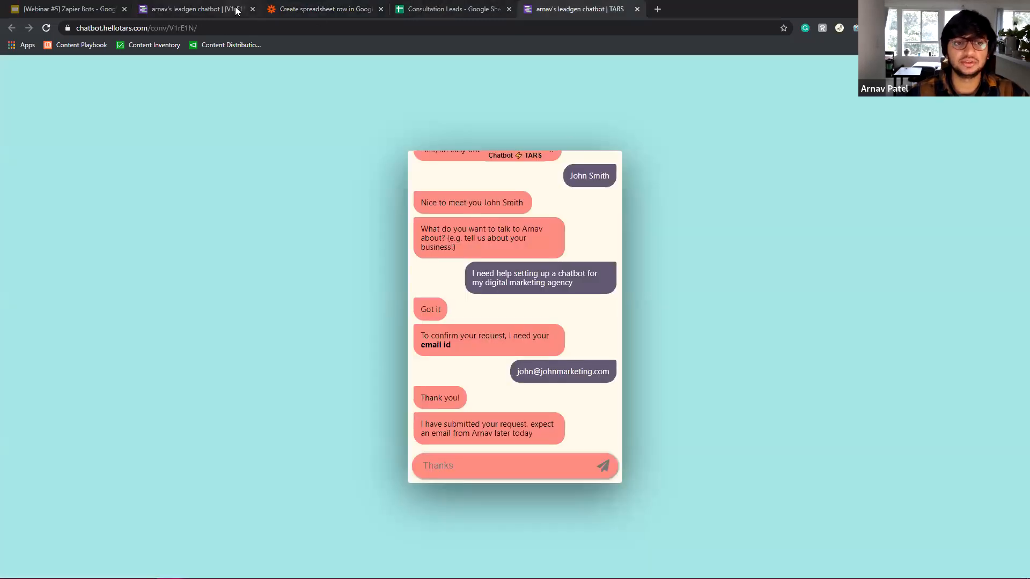
Confirm the first test lead arrived as row A3:C3 in the Consultation Leads sheet.
left_click(466, 9)
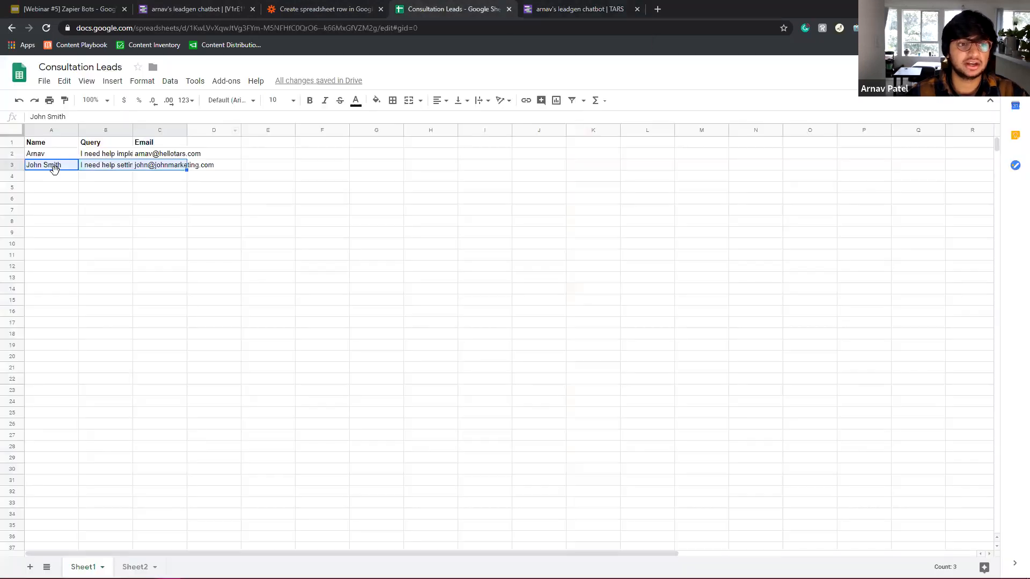
left_click(193, 9)
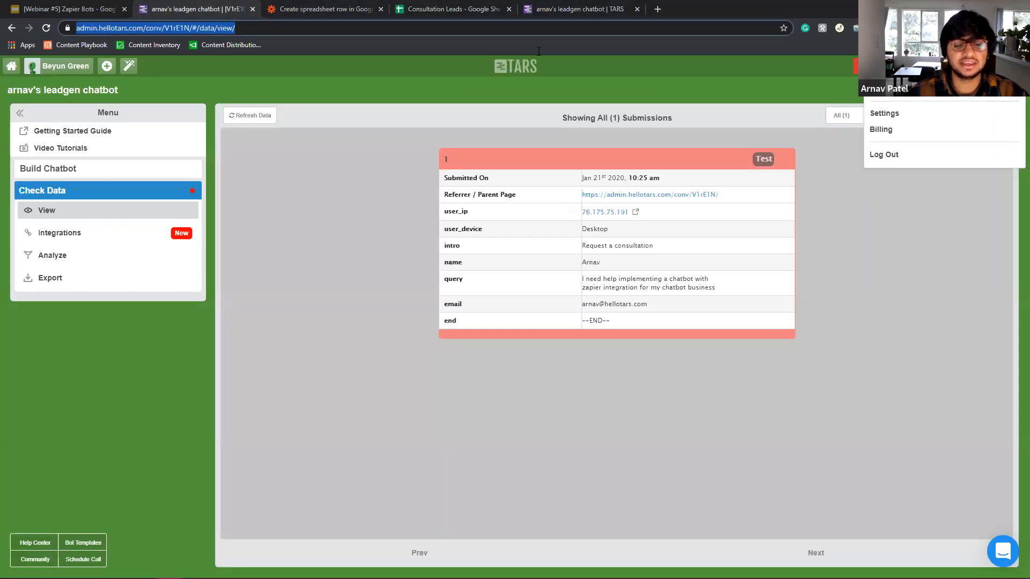
left_click(322, 10)
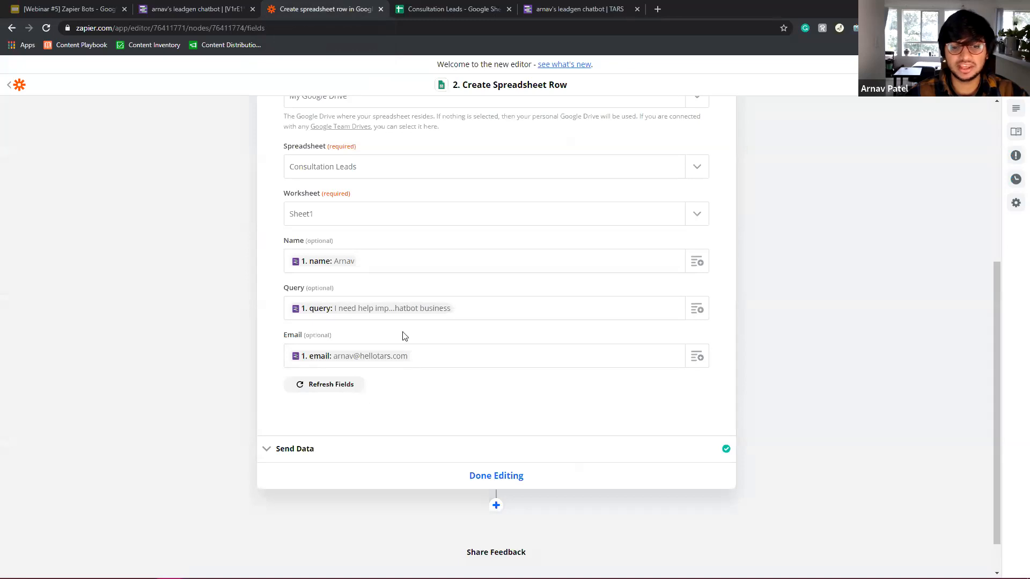
left_click(578, 6)
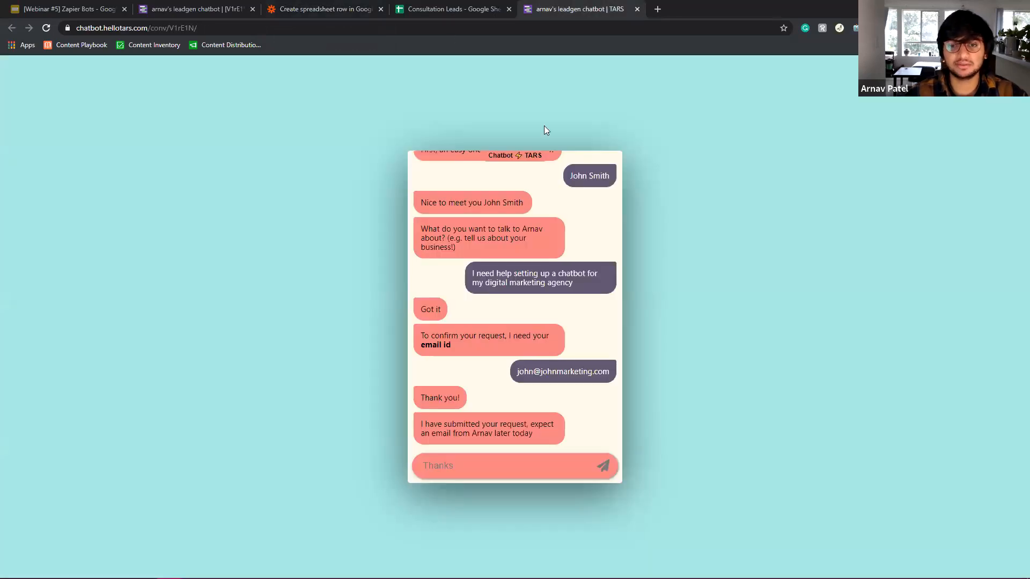
left_click(438, 7)
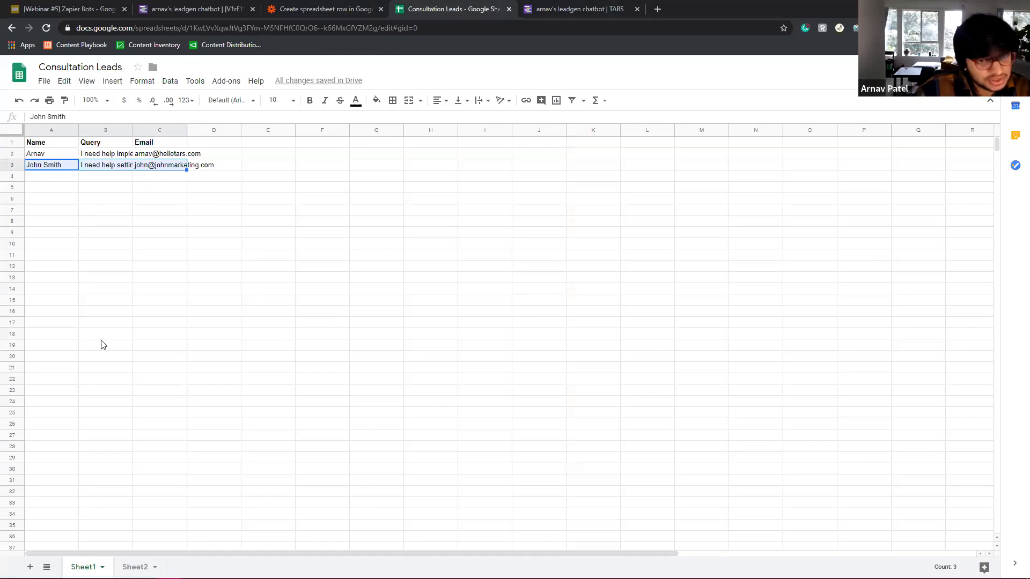
left_click(114, 169)
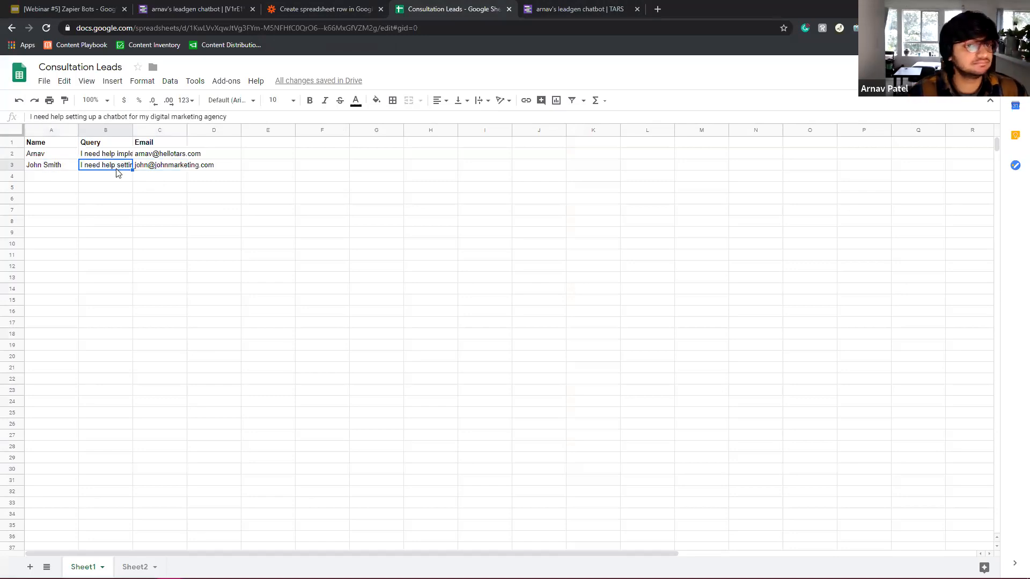
left_click_drag(39, 170, 177, 167)
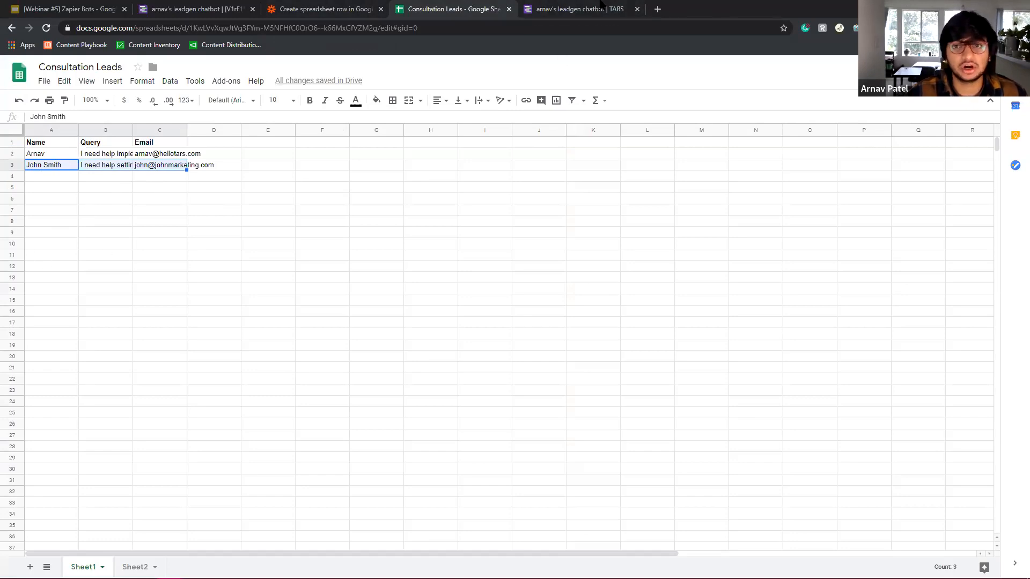
Restart the TARS chatbot and begin a new consultation request.
left_click(563, 6)
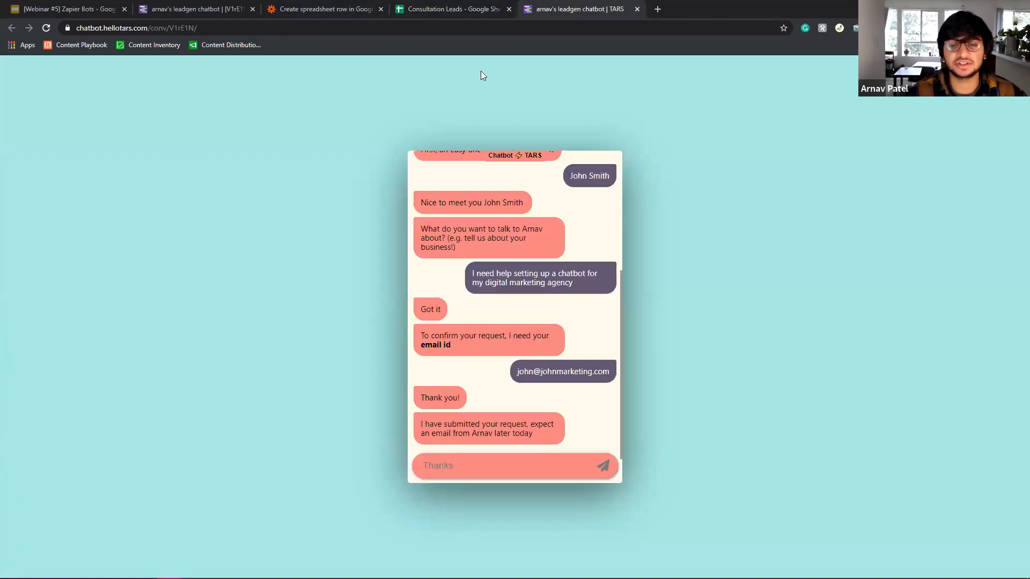
left_click(454, 7)
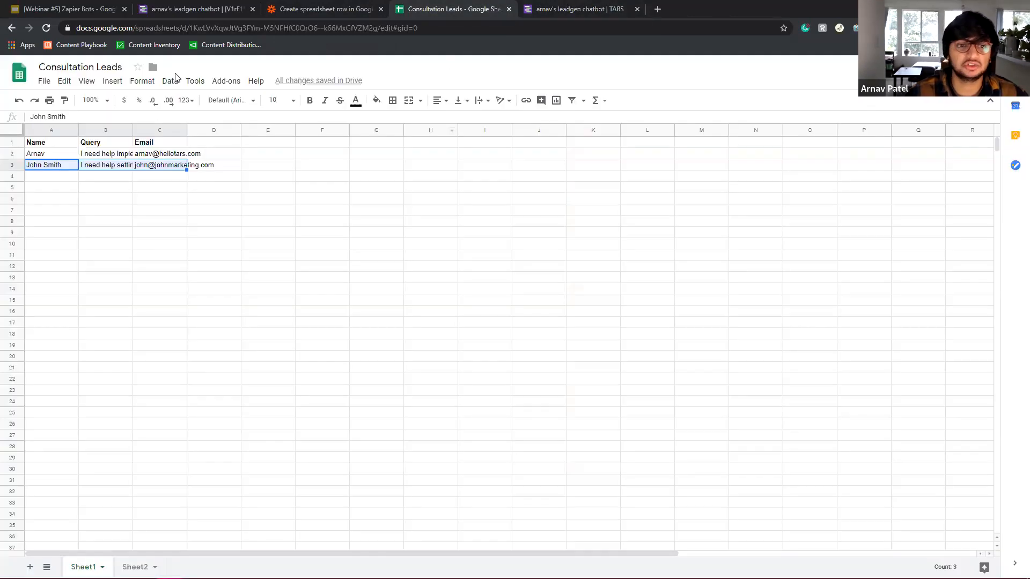
left_click(569, 8)
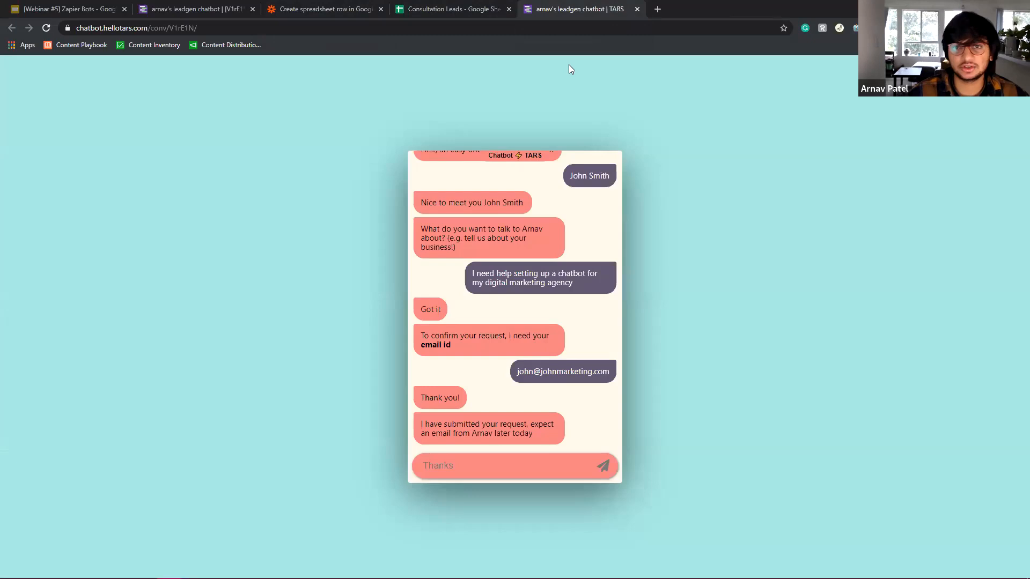
left_click(48, 31)
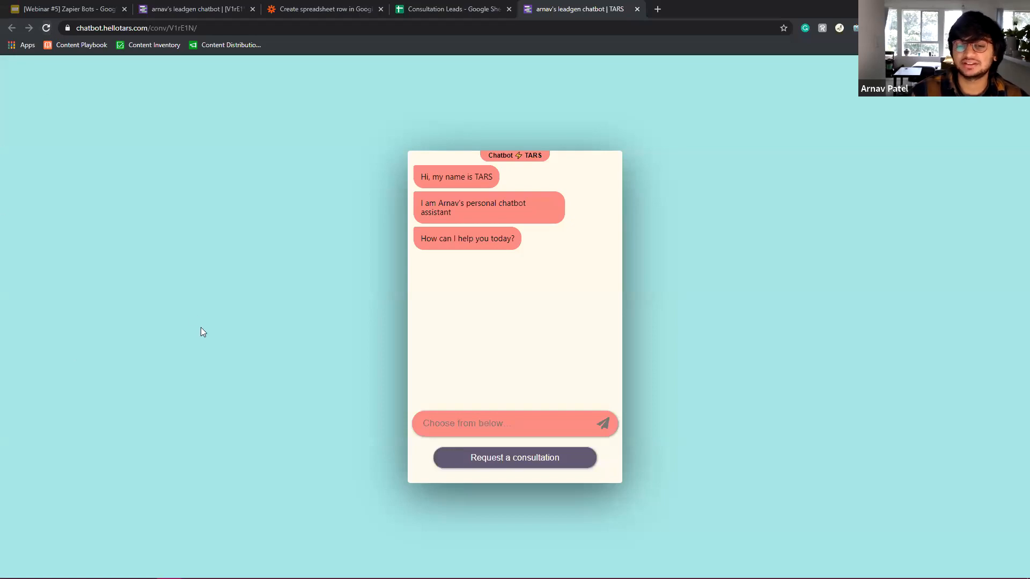
left_click(518, 456)
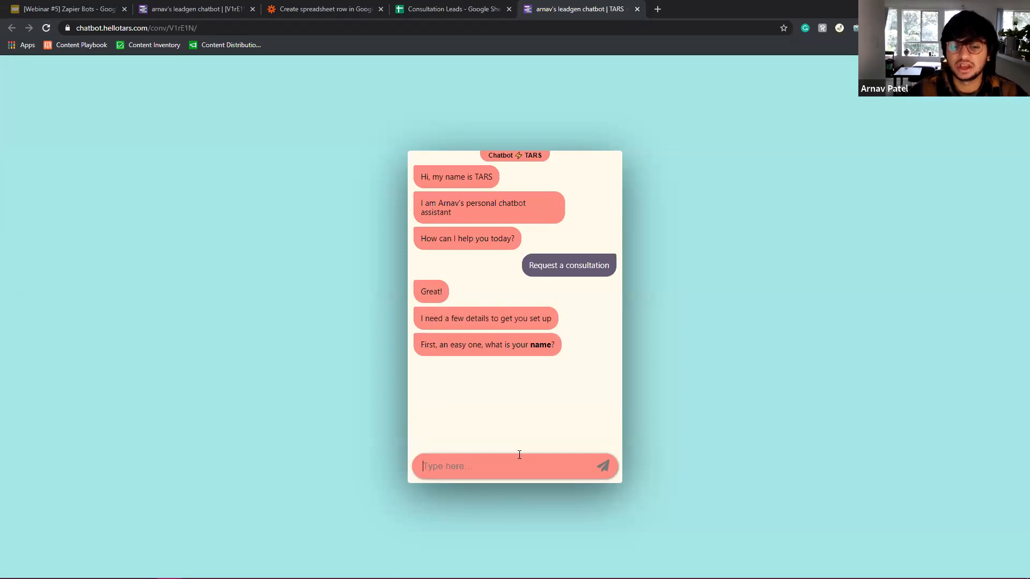
Give the chatbot the test lead's name and the query 'I need c chatbot for m,yy piracy company'.
left_click(447, 9)
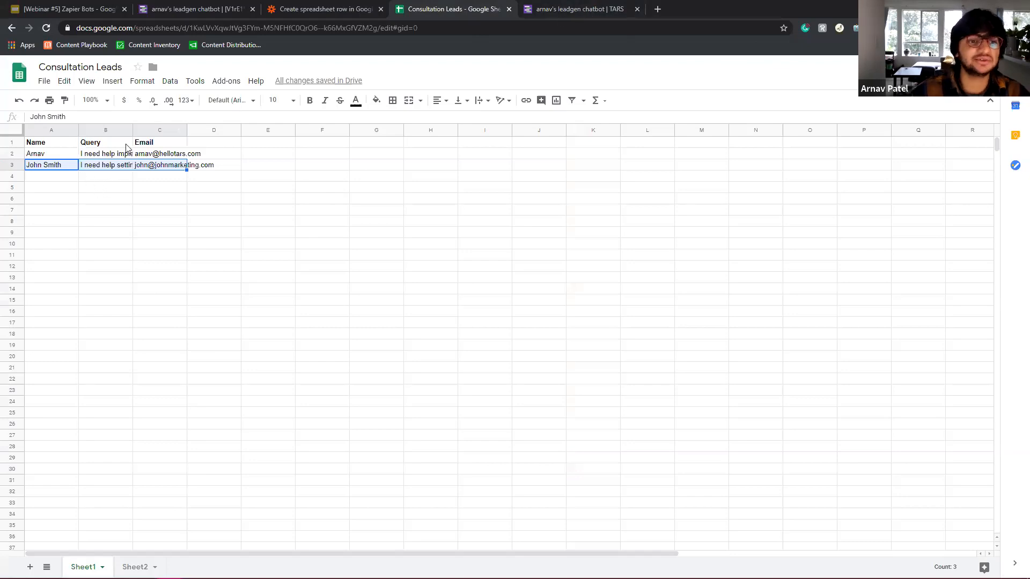
left_click(590, 7)
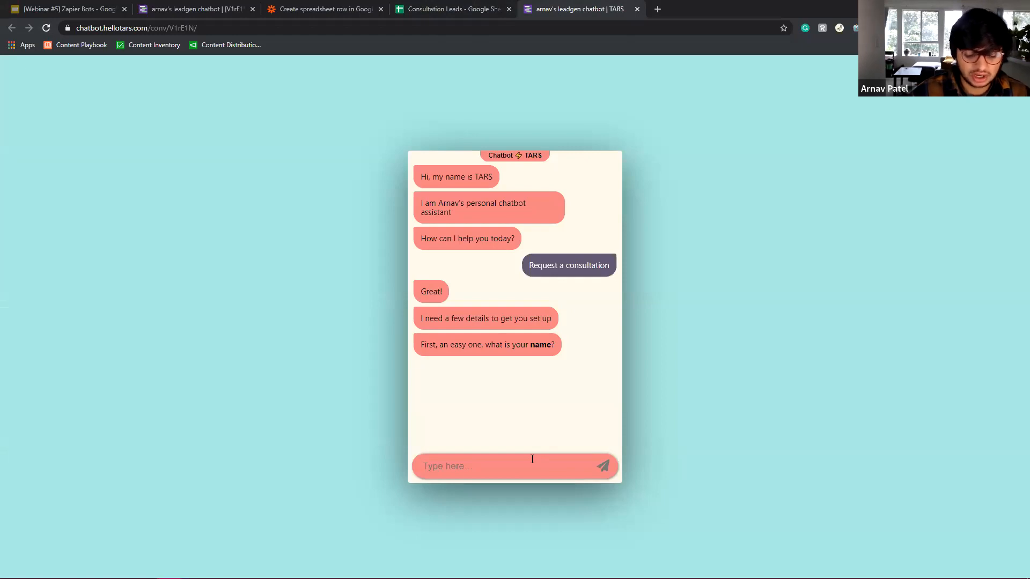
type("Jack ")
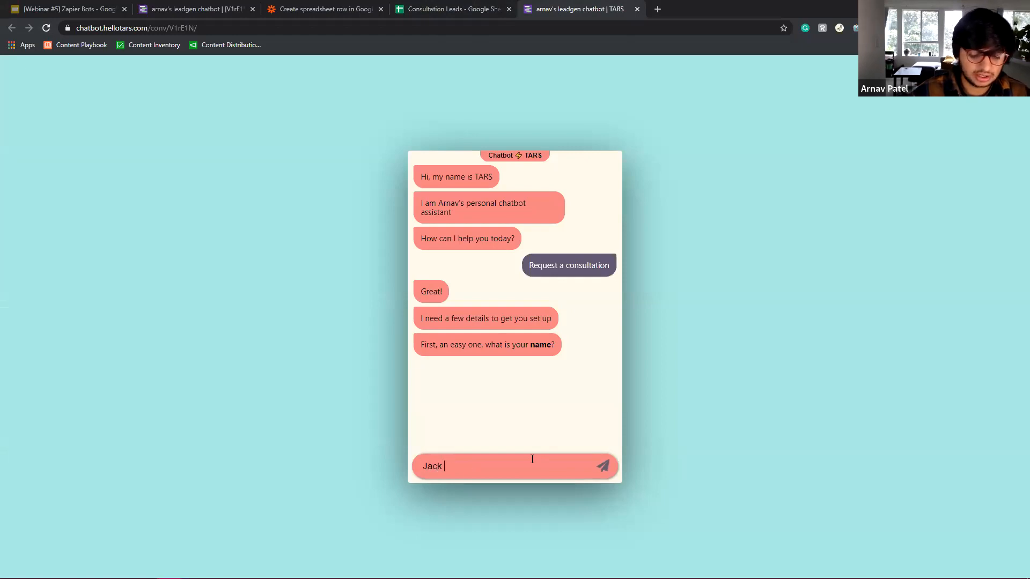
type("Sparrow")
key("Return")
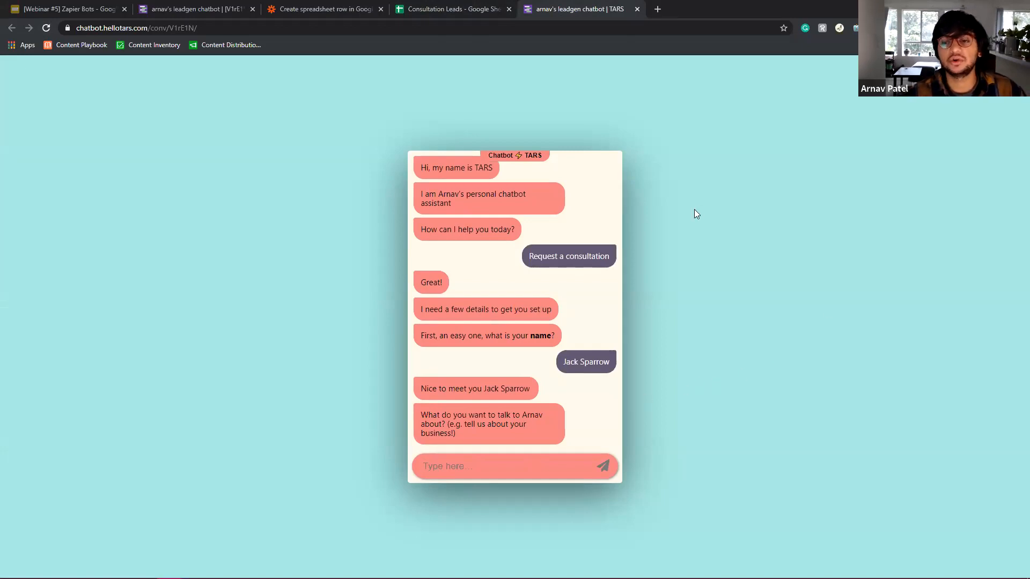
mouse_move(694, 210)
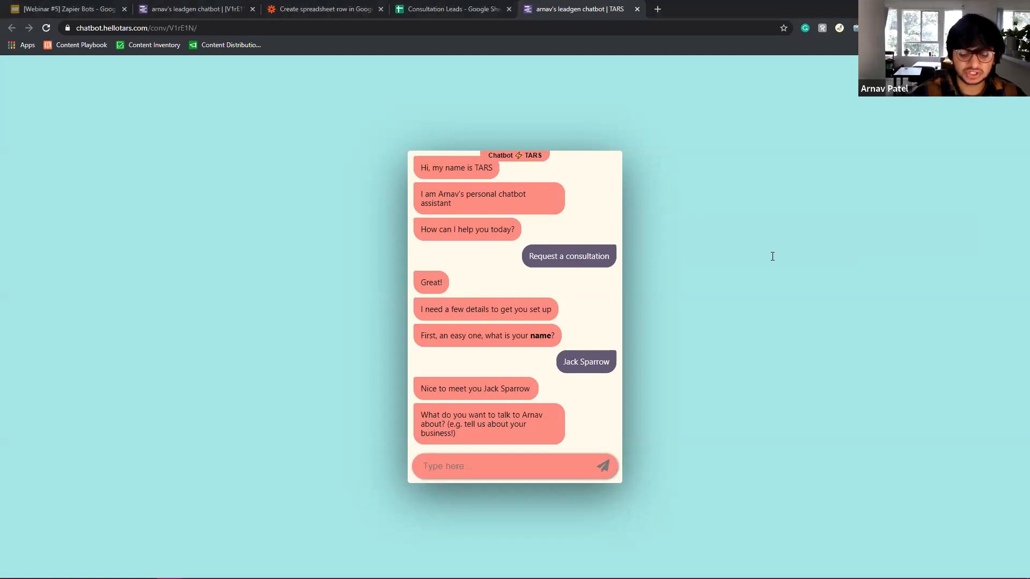
type("I need ")
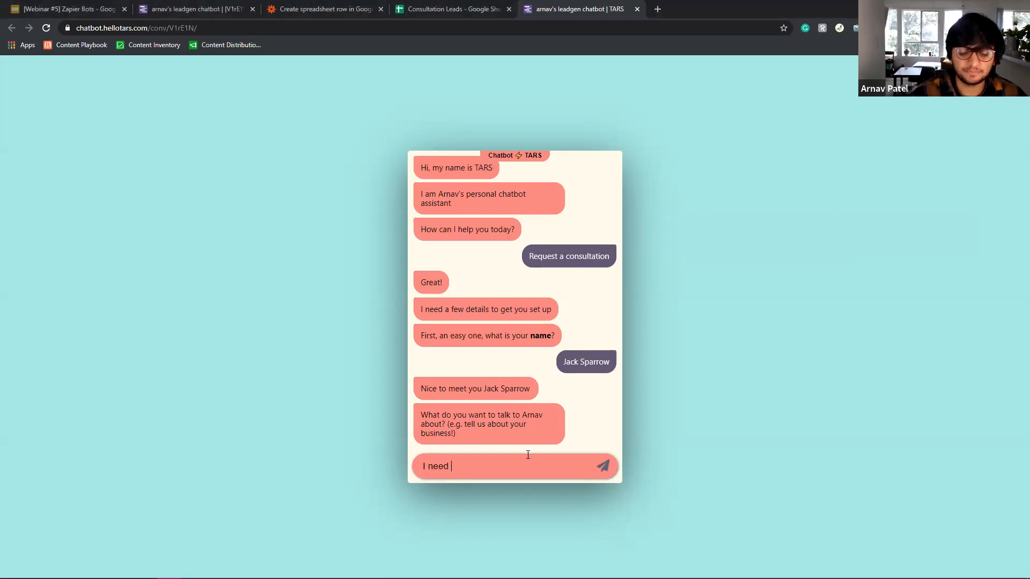
type("c chatbot for m,yy piracy company")
key("Return")
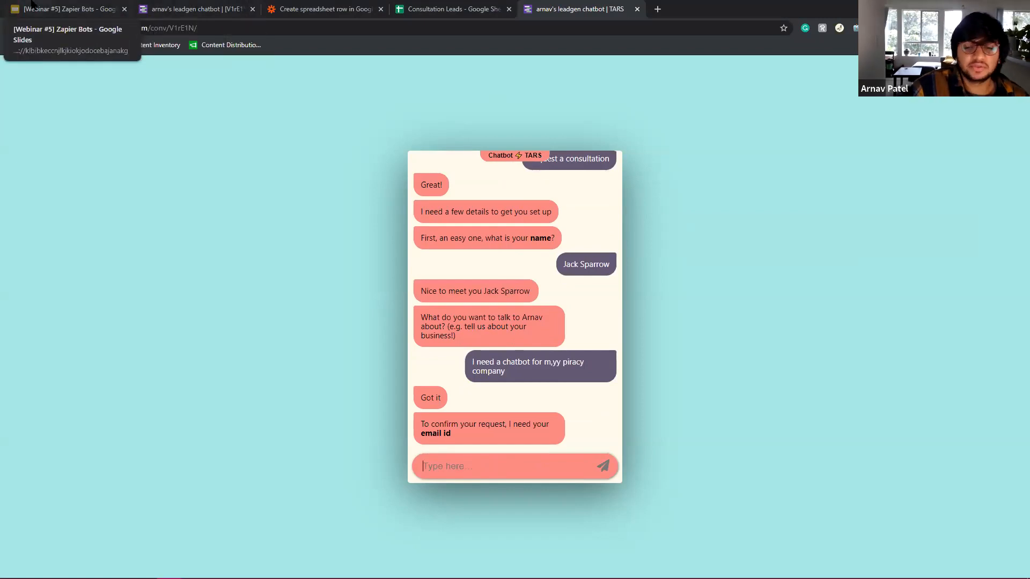
Look at the Contact us slide, then submit the test lead's email address to the chatbot.
left_click(32, 4)
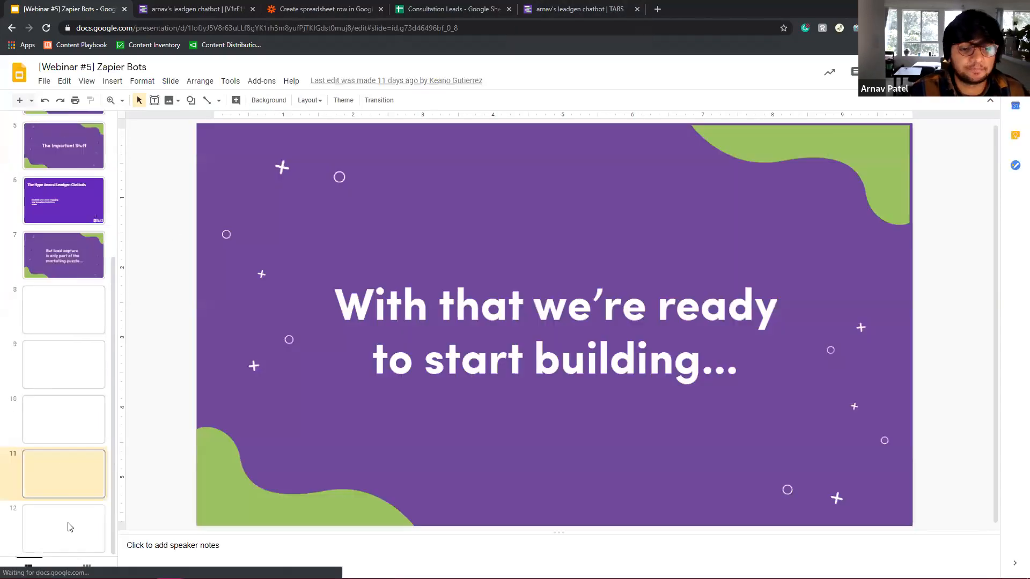
left_click(75, 543)
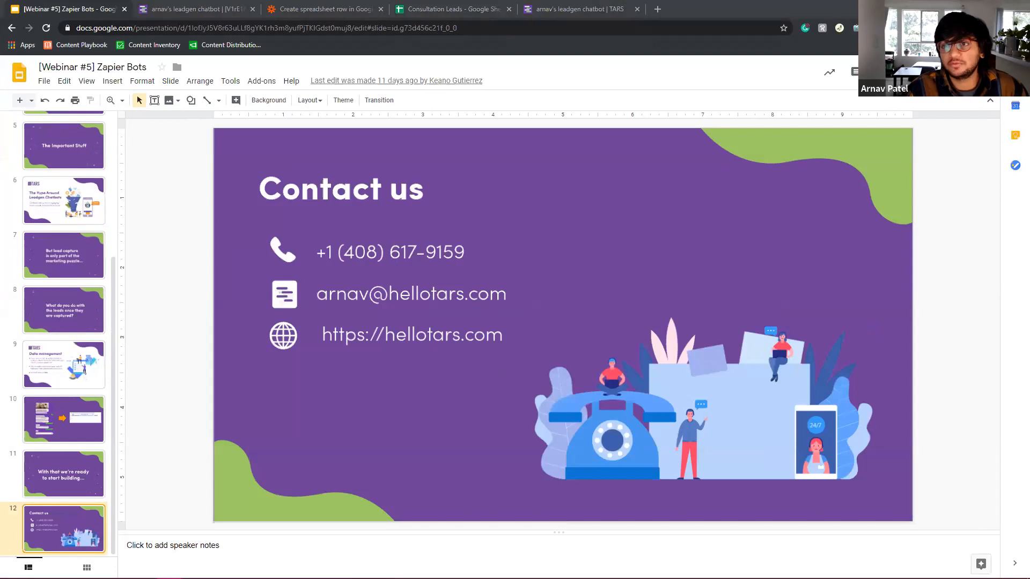
left_click(580, 10)
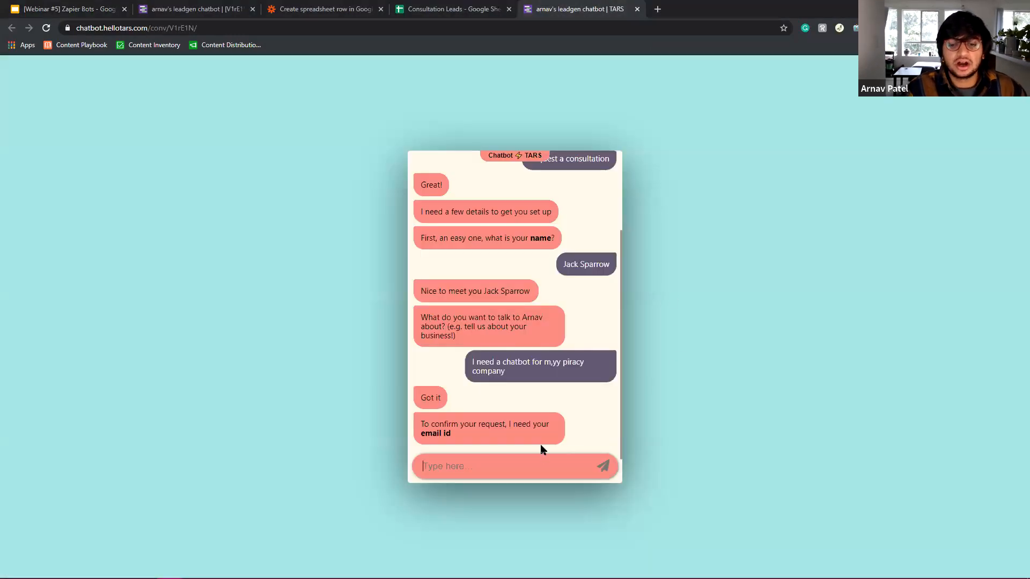
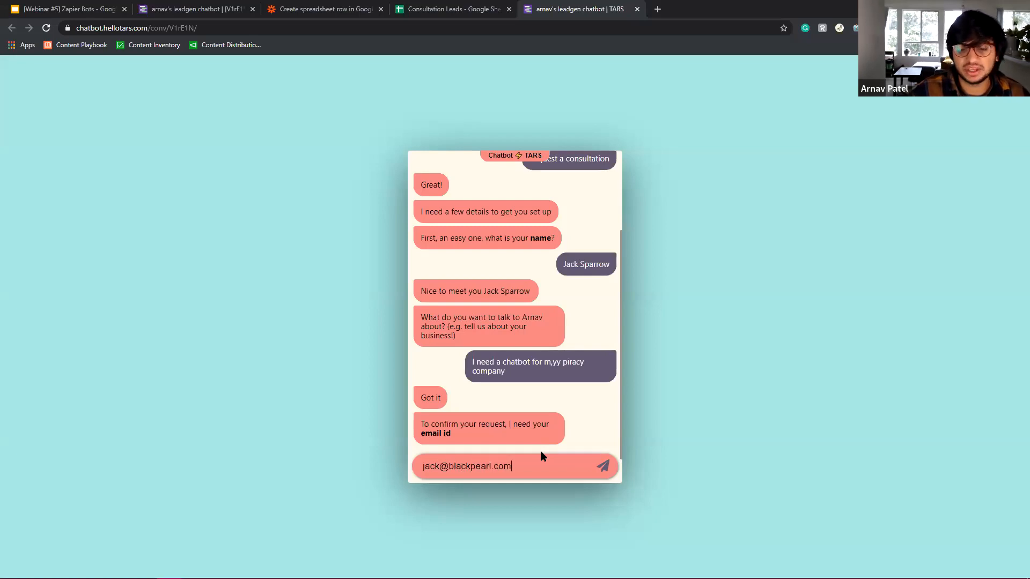
key("Return")
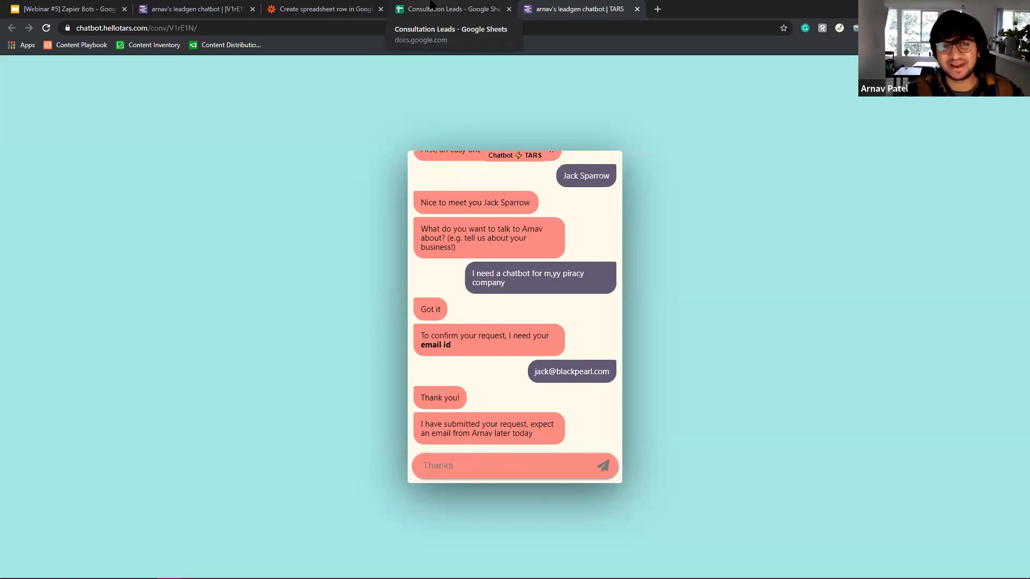
left_click(432, 4)
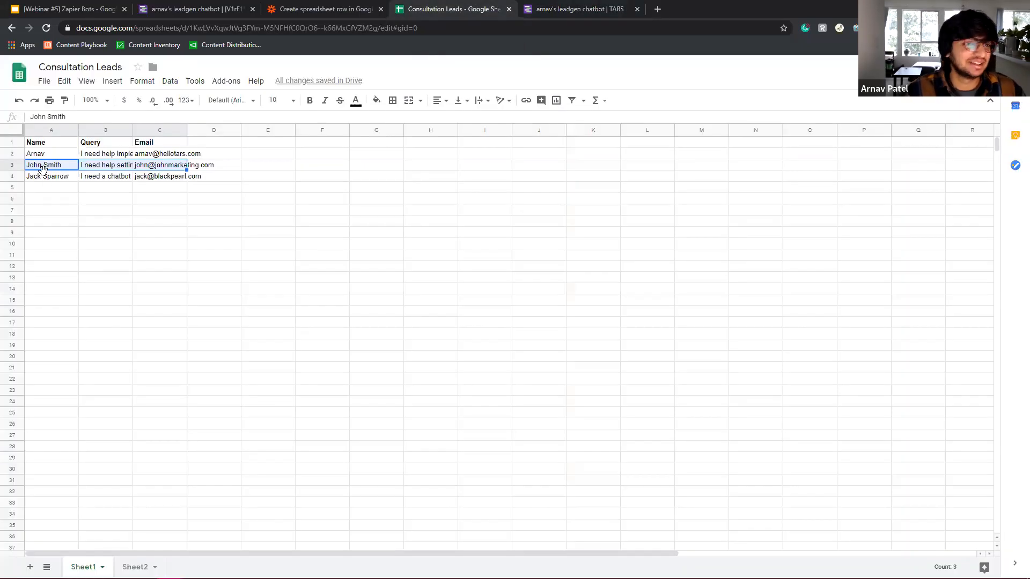
Select row 4 to confirm the second lead, then go back to the Zapier Bots slide deck.
left_click_drag(52, 179, 169, 176)
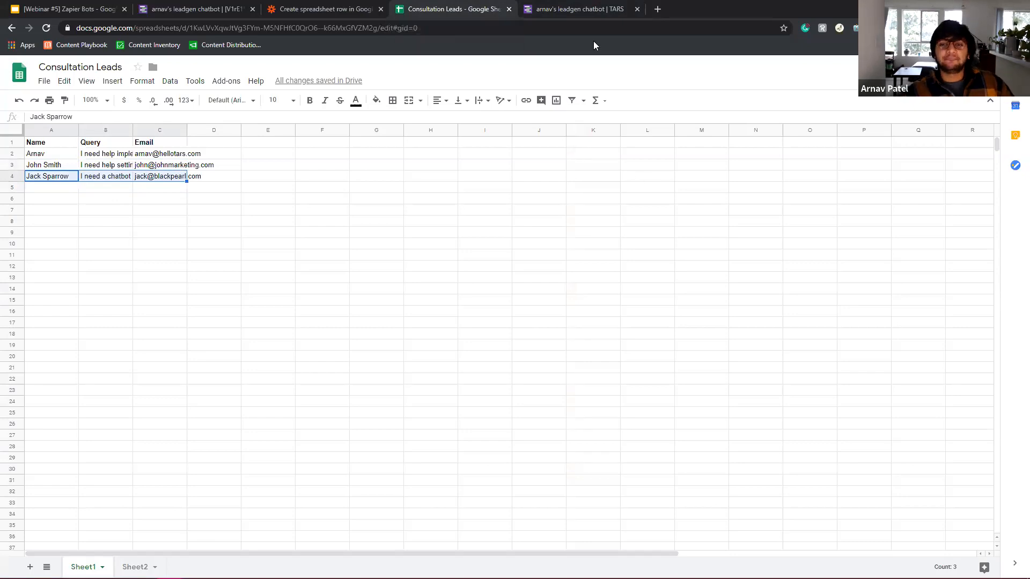
key("ctrl+1")
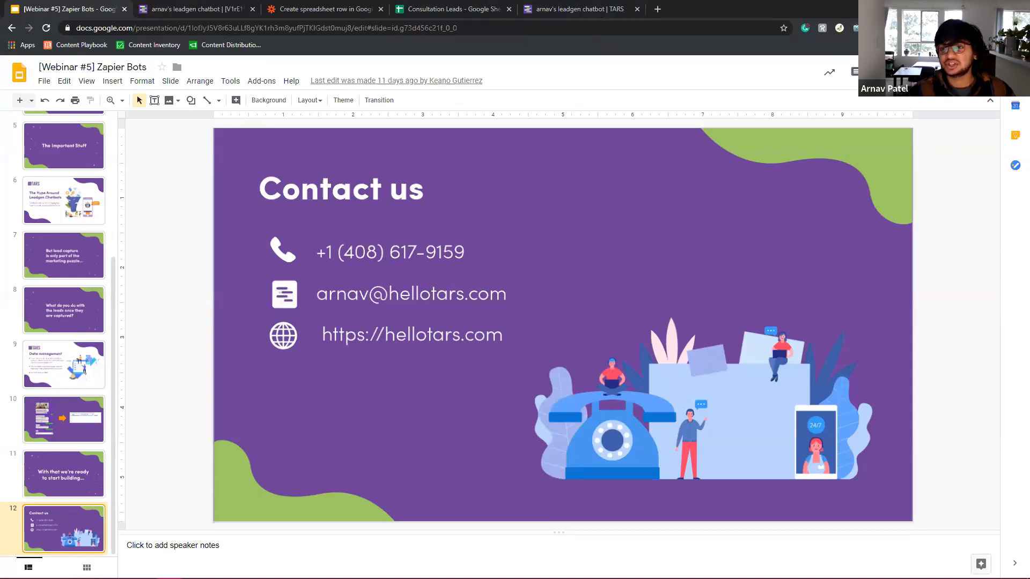
left_click(904, 71)
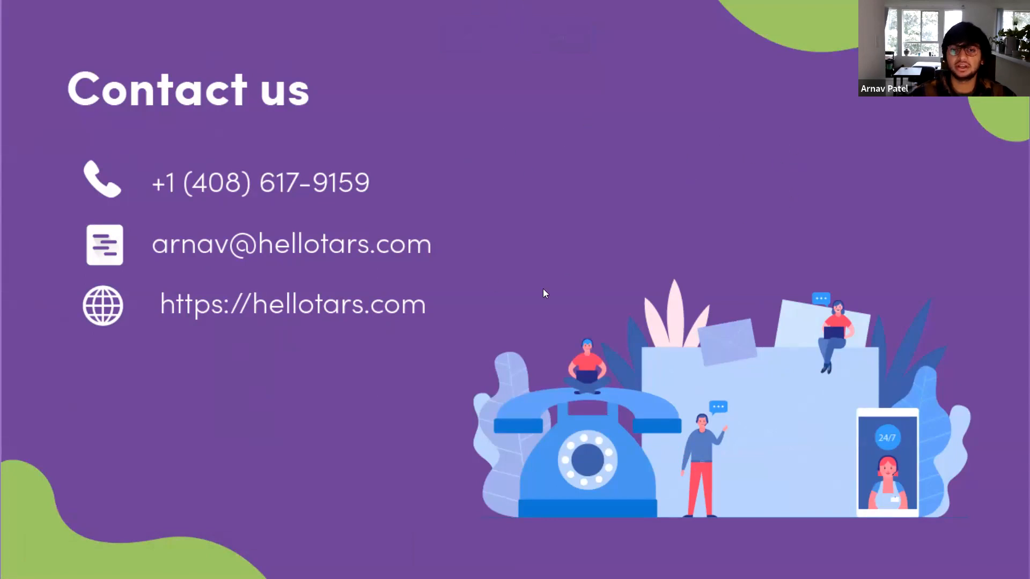
Exit the slideshow, open the help chat on the TARS data page, then relaunch the Zapier Bots presentation.
key("Escape")
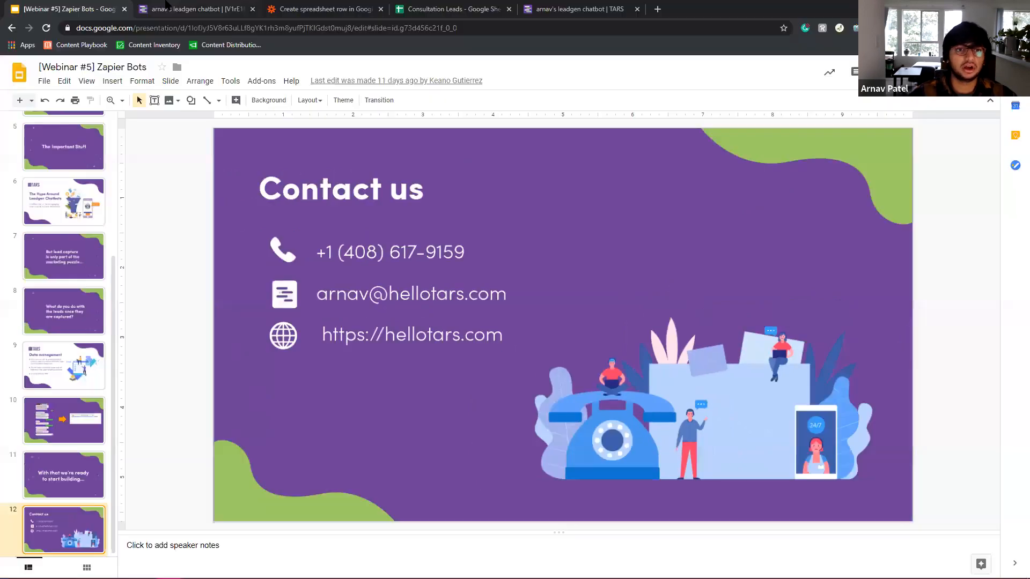
key("ctrl+Tab")
left_click(994, 561)
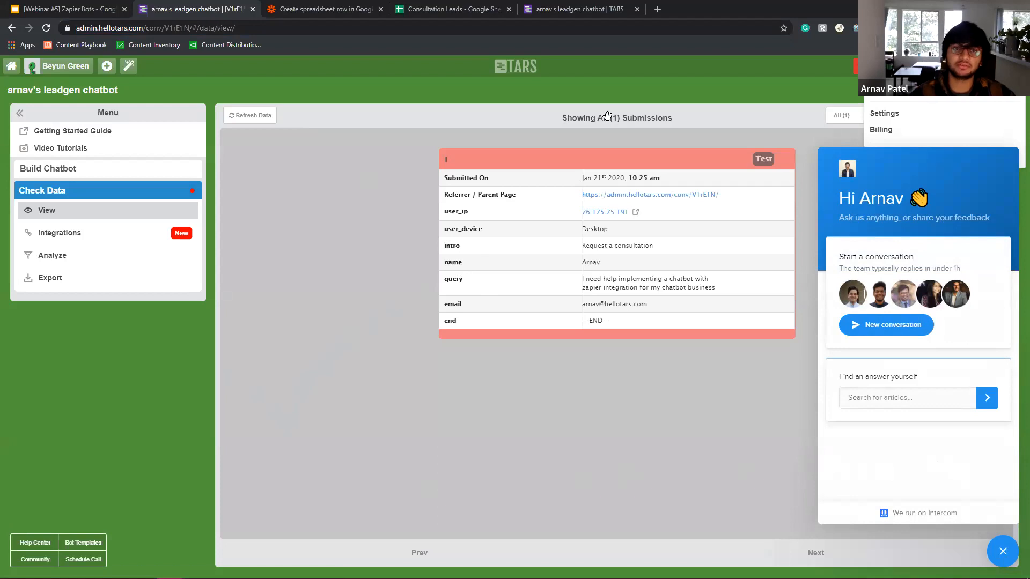
key("ctrl+shift+Tab")
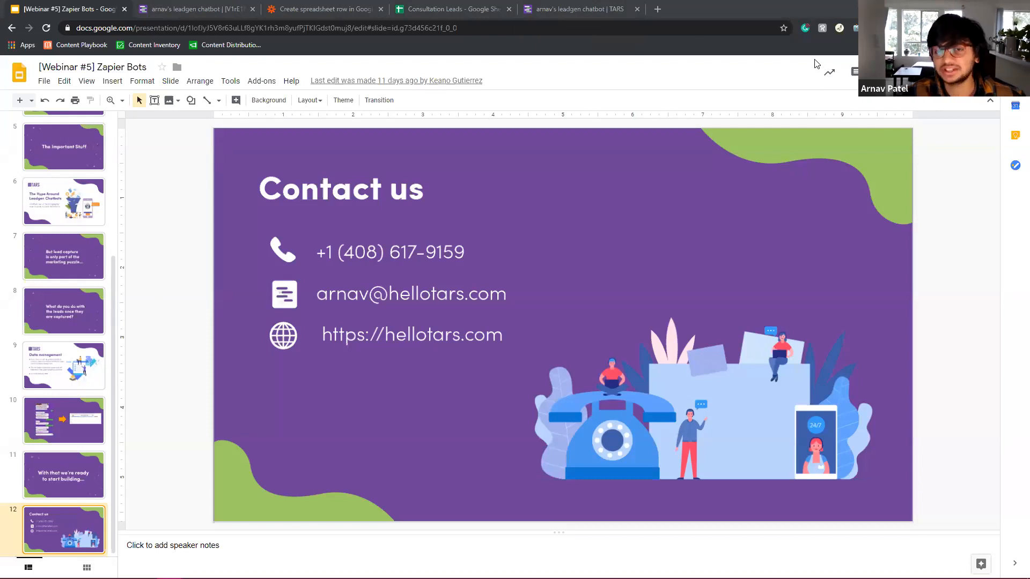
left_click(897, 72)
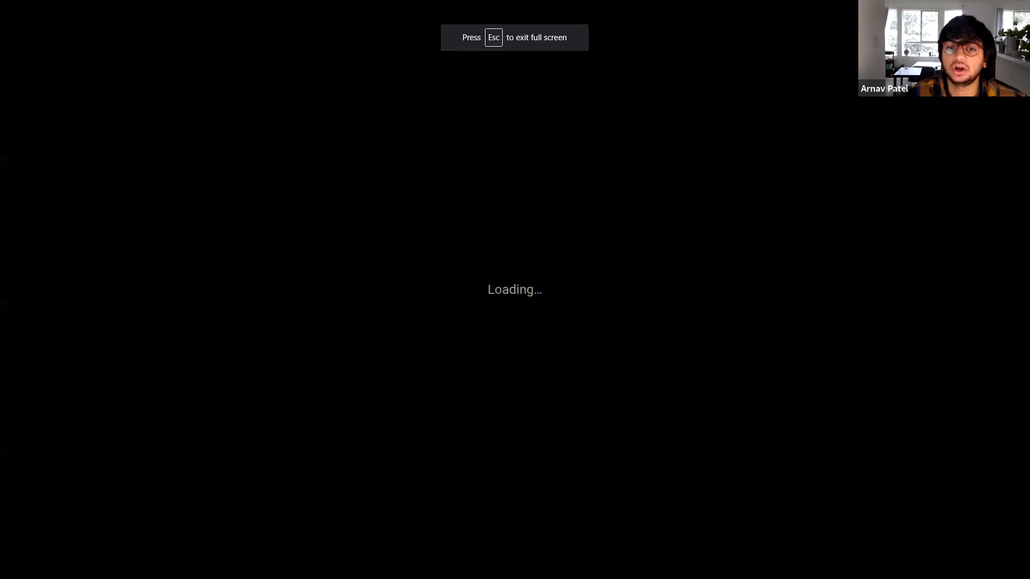